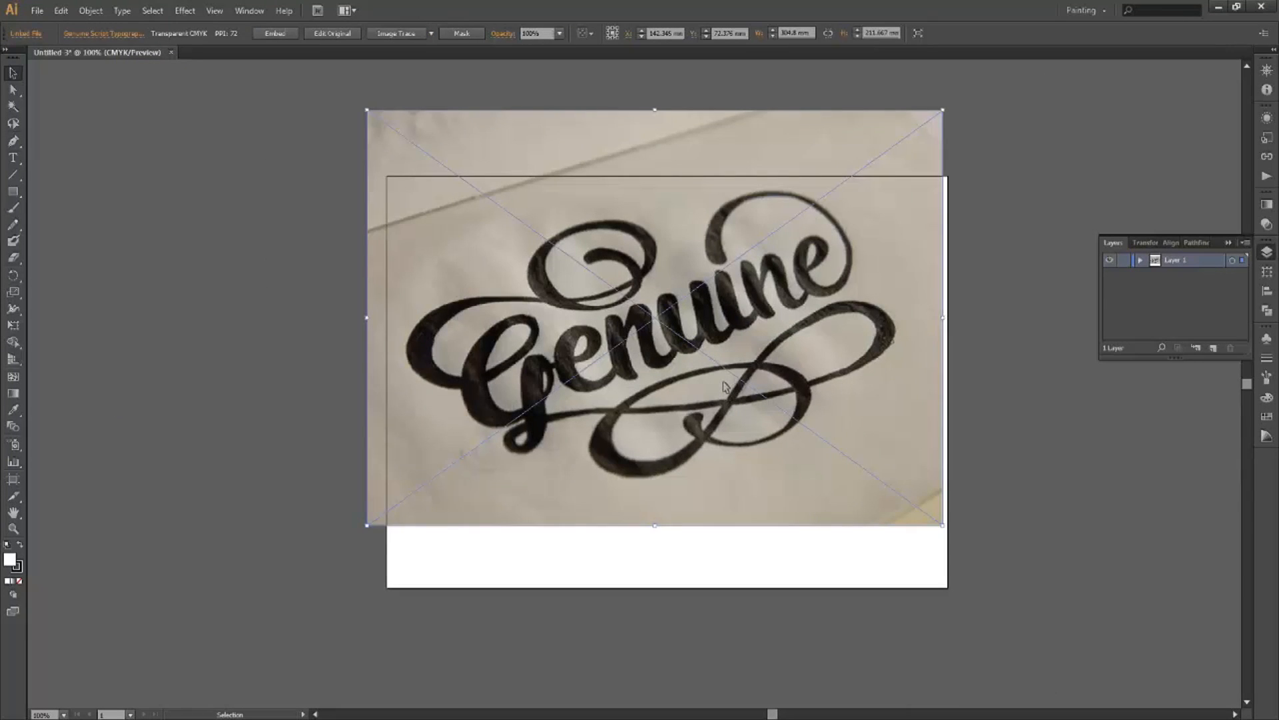
Move the Genuine sketch over the artboard and scale it down to fit inside.
drag(731, 397, 724, 388)
drag(864, 491, 862, 482)
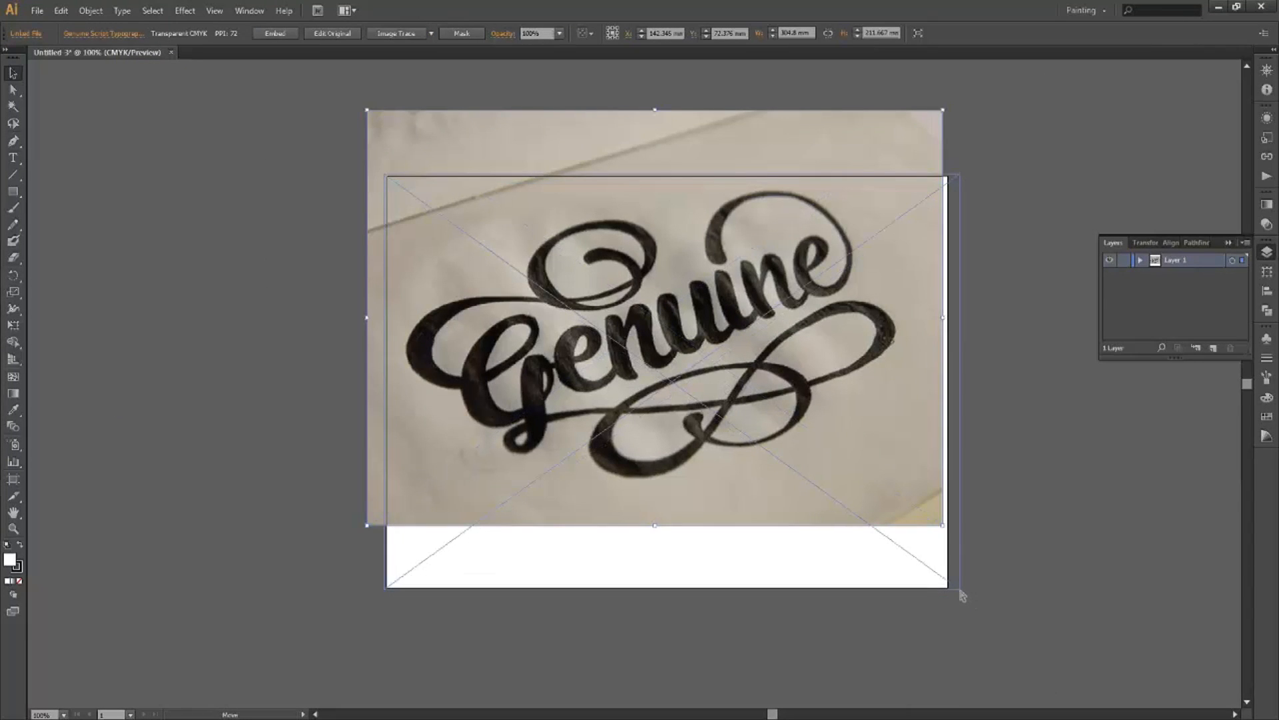
drag(873, 528, 874, 526)
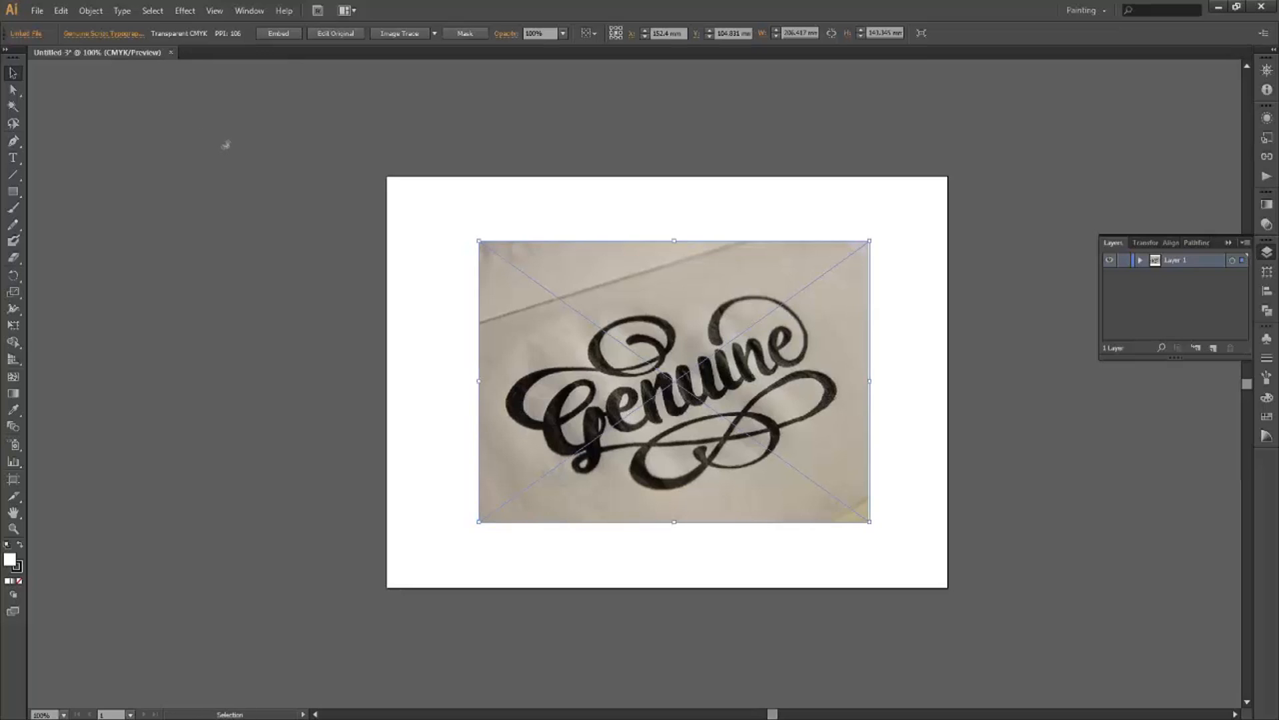
Turn on rulers and drag a horizontal guide to the lettering's baseline.
key(a)
key(v)
key(ctrl+r)
drag(358, 294, 367, 409)
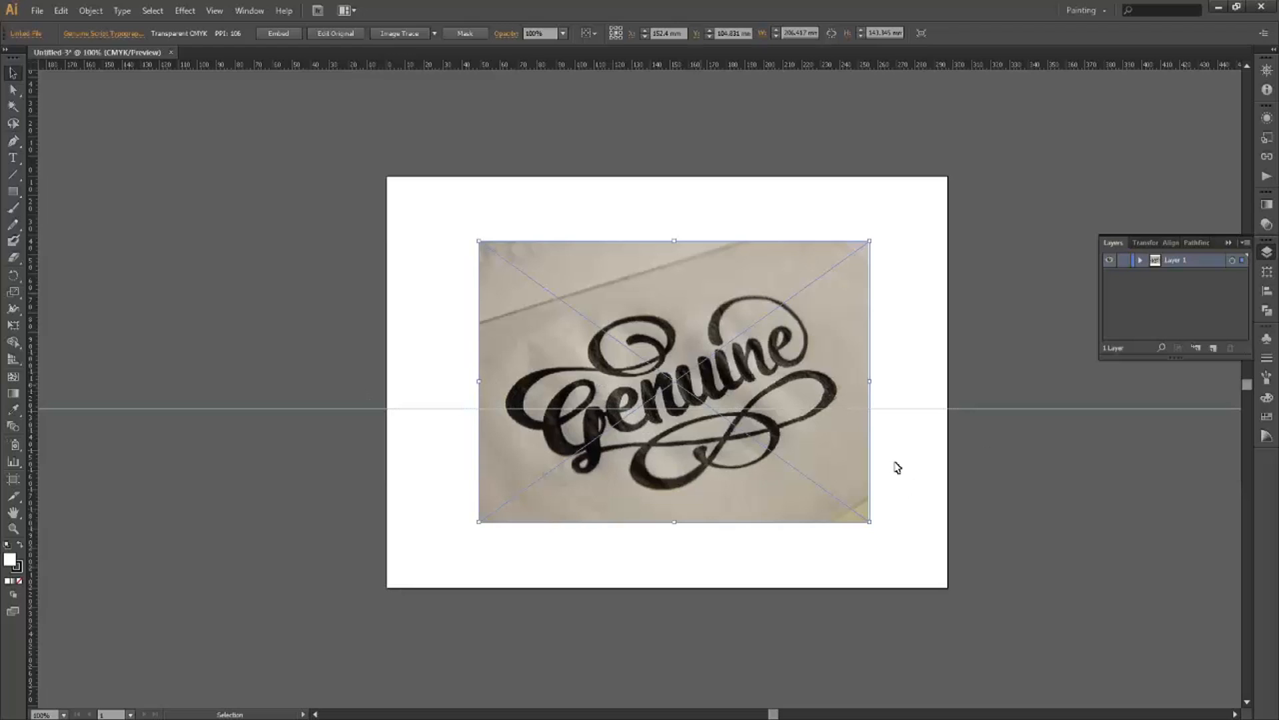
Zoom in and rotate the sketch so the Genuine lettering sits level.
key(ctrl+plus)
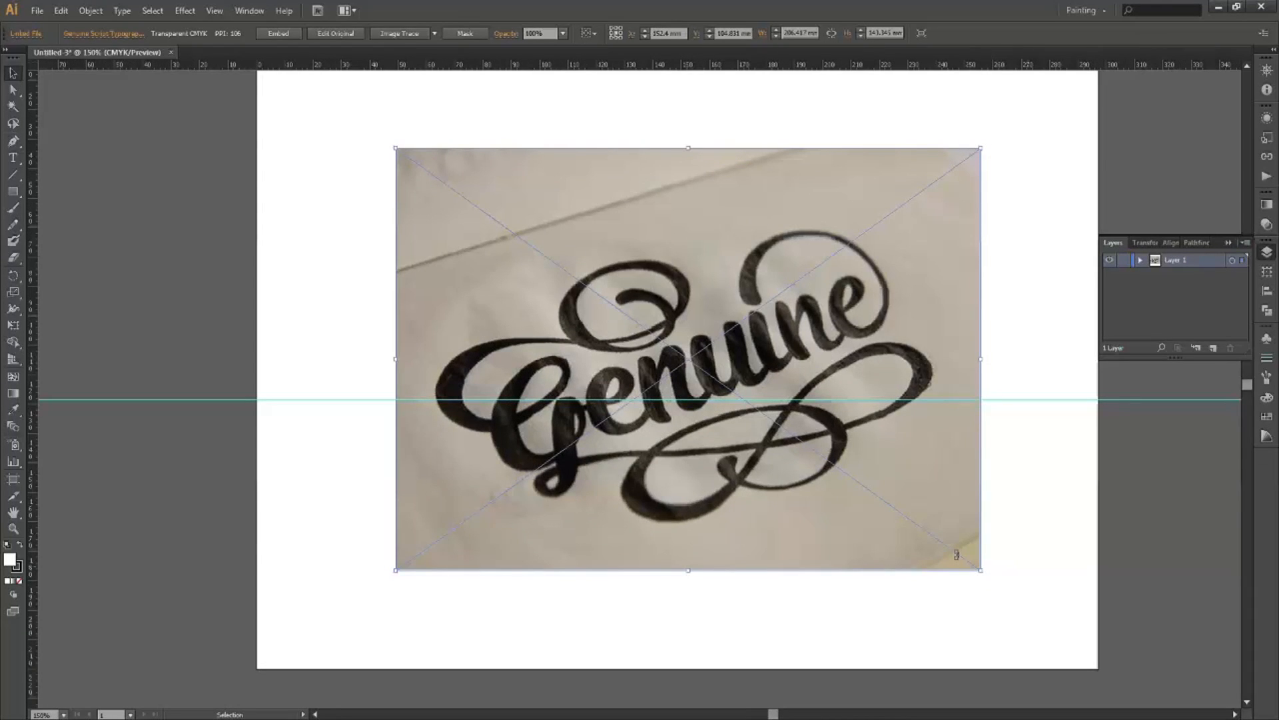
mouse_move(988, 579)
mouse_down()
mouse_move(982, 591)
mouse_move(766, 602)
mouse_move(857, 618)
mouse_up()
mouse_move(835, 522)
mouse_down()
mouse_move(836, 510)
mouse_move(842, 533)
mouse_up()
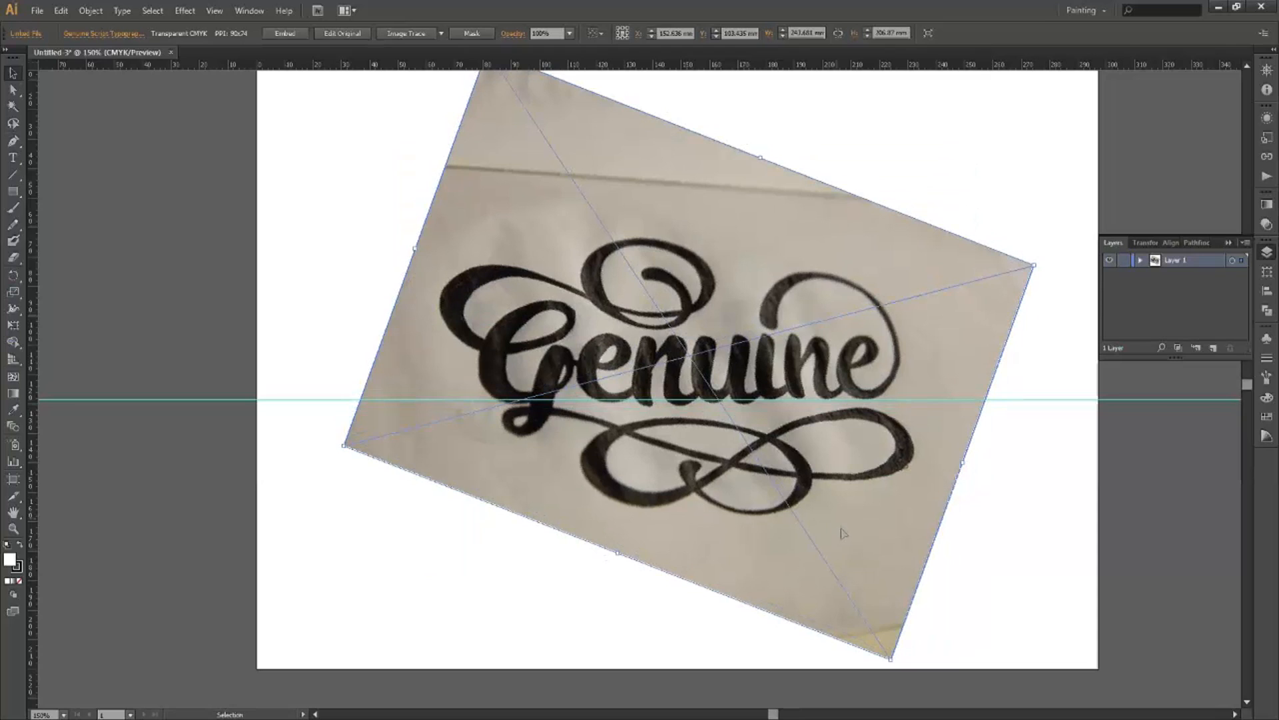
key(Up)
key(Up)
key(Up)
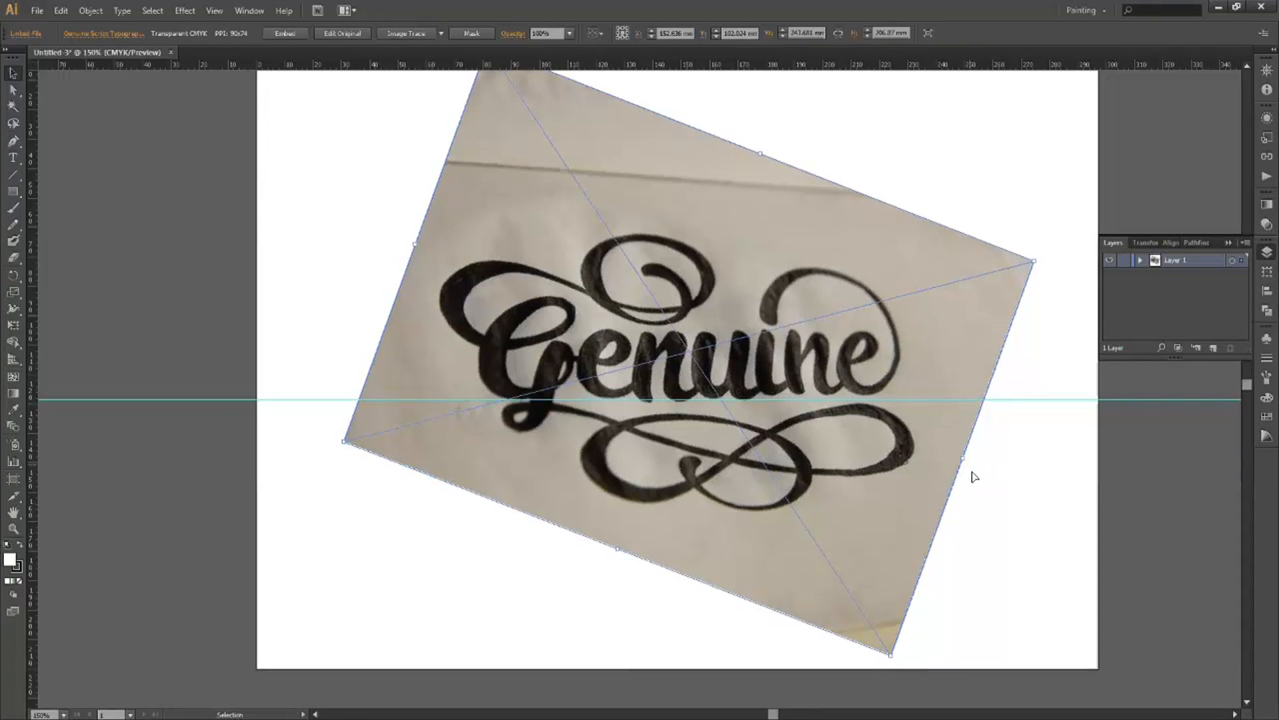
drag(974, 476, 970, 467)
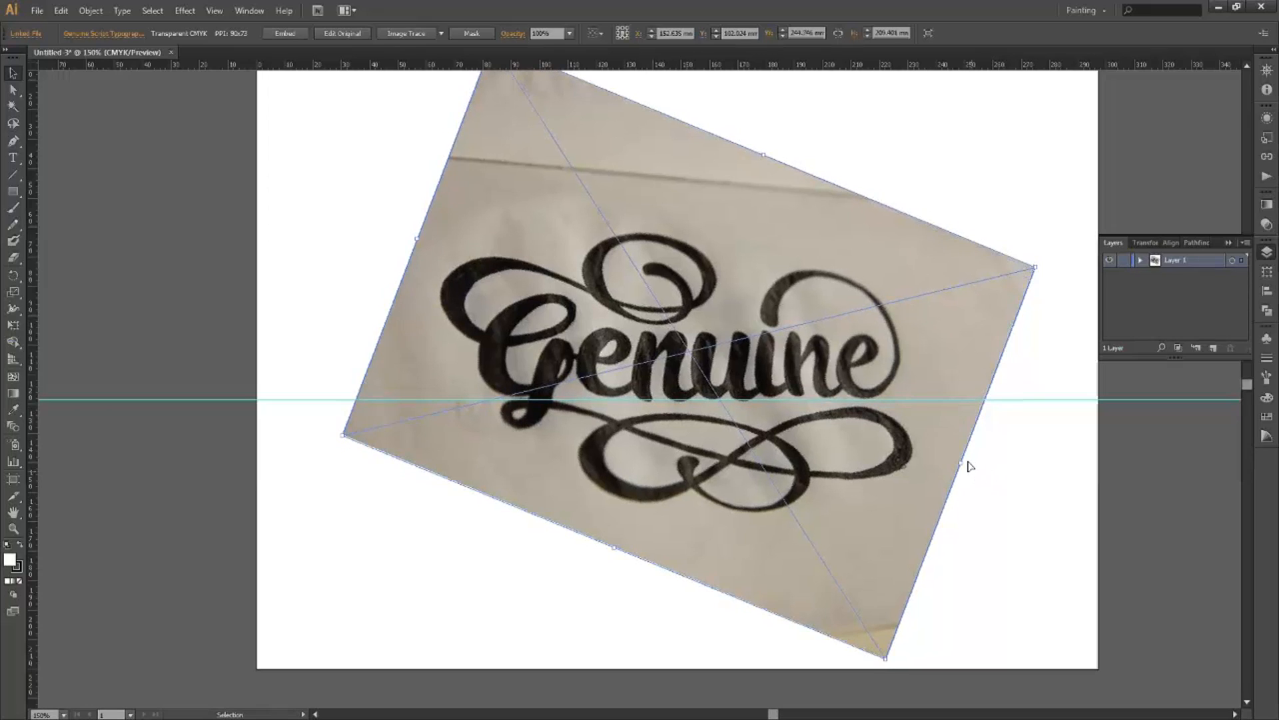
Nudge the sketch onto the baseline guide and add a second guide at the x-height.
key(Down)
key(Up)
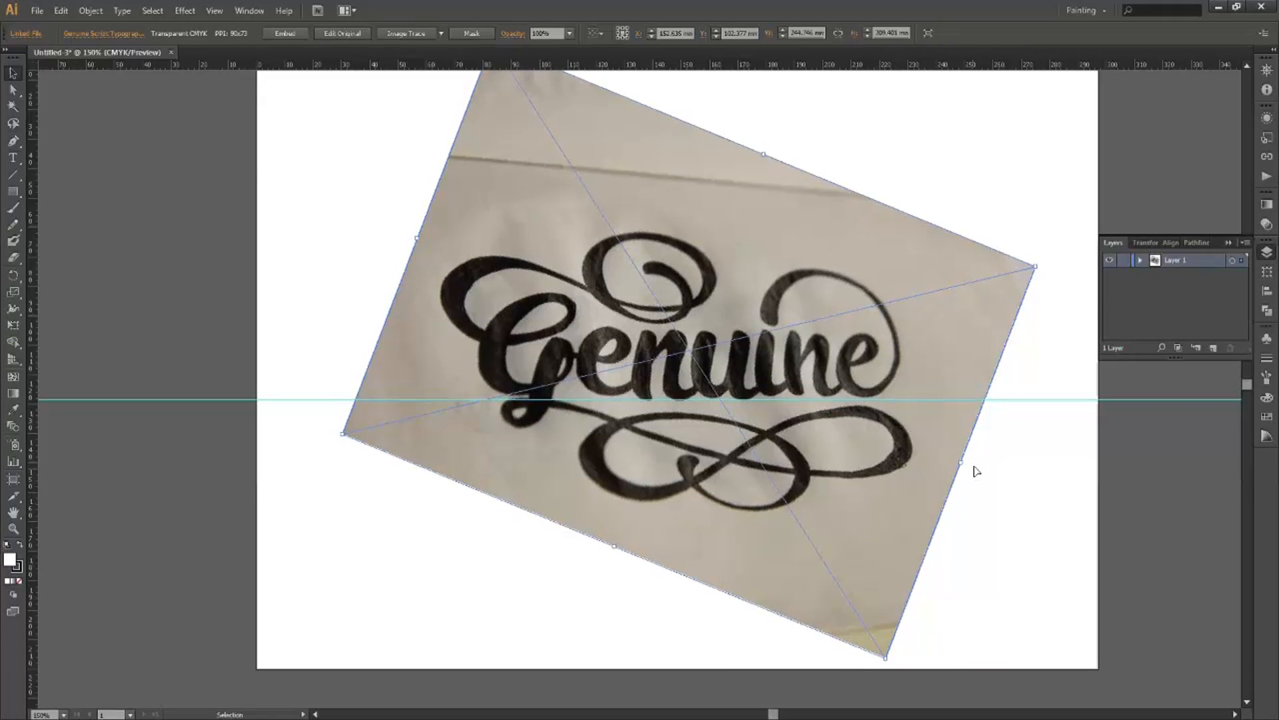
key(Down)
key(Down)
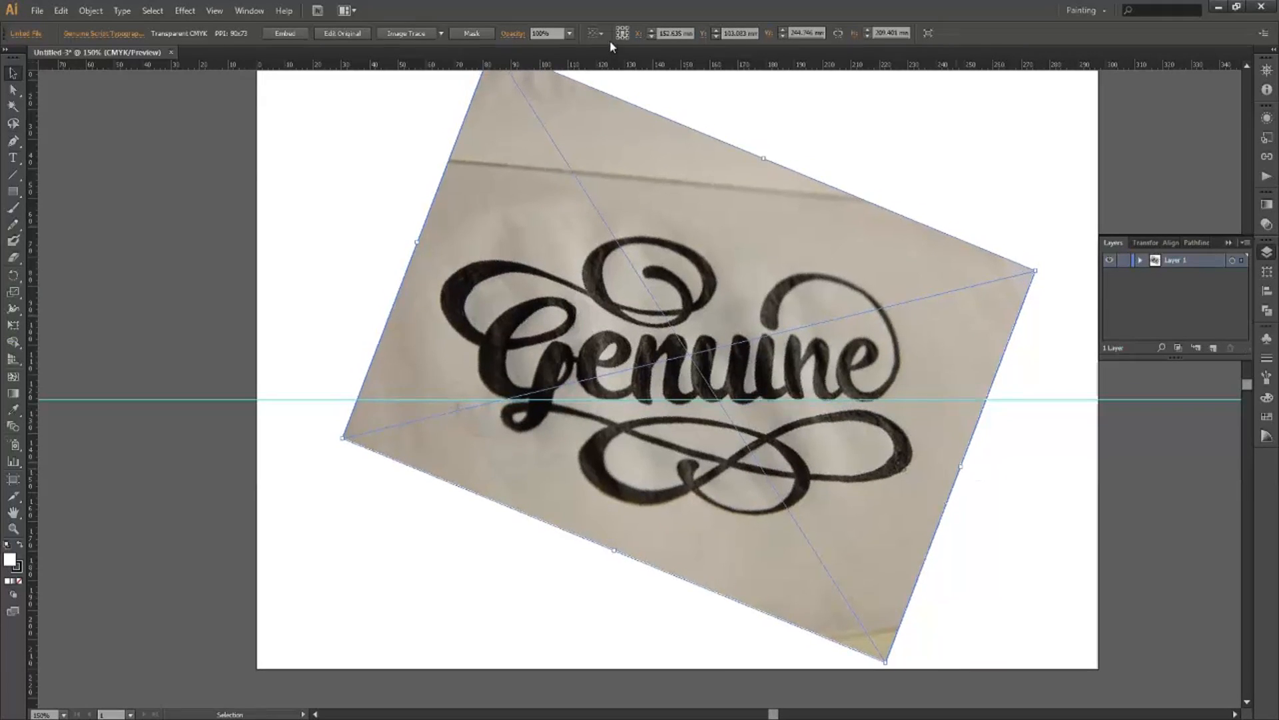
drag(609, 65, 637, 331)
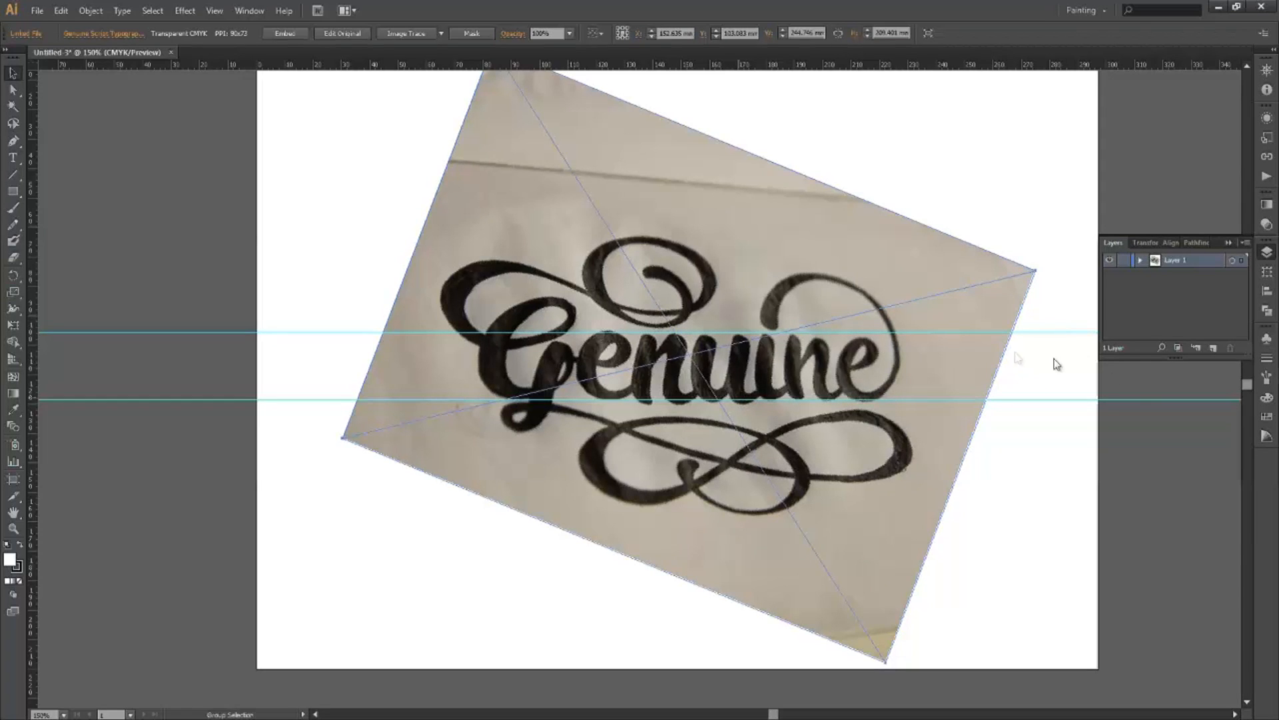
key(ctrl+plus)
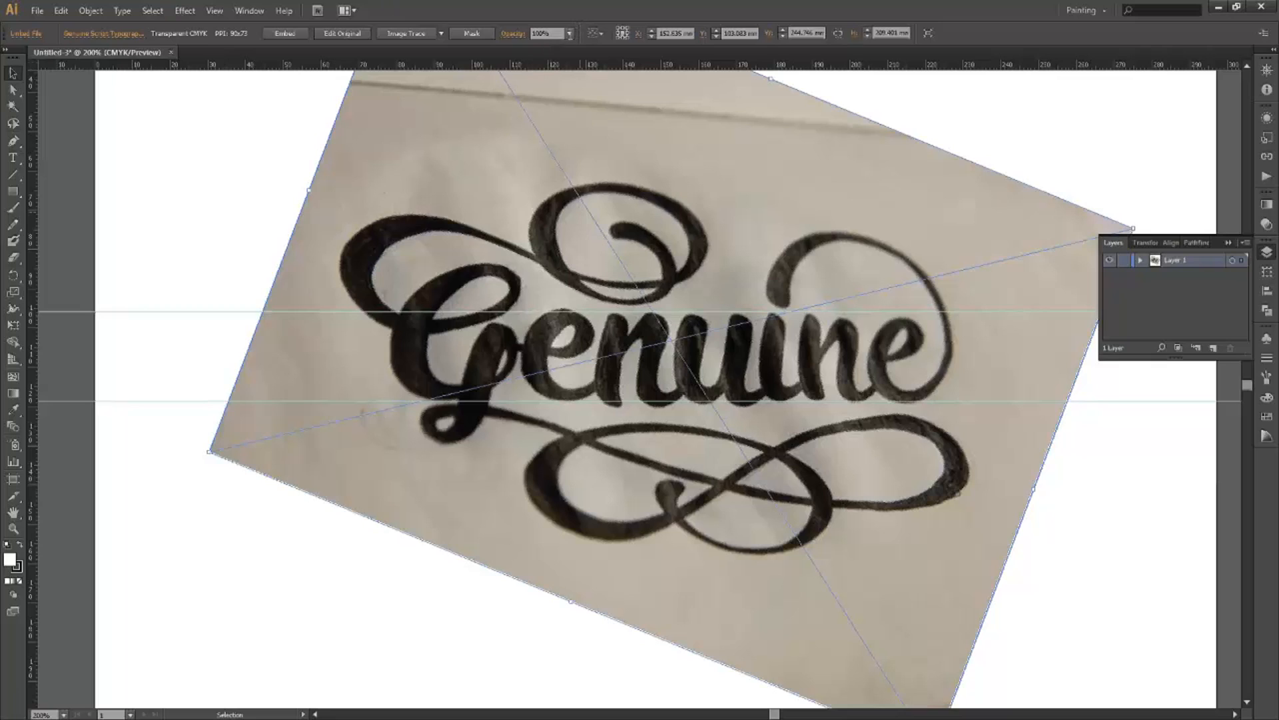
Set the sketch's opacity to 30%.
click(569, 34)
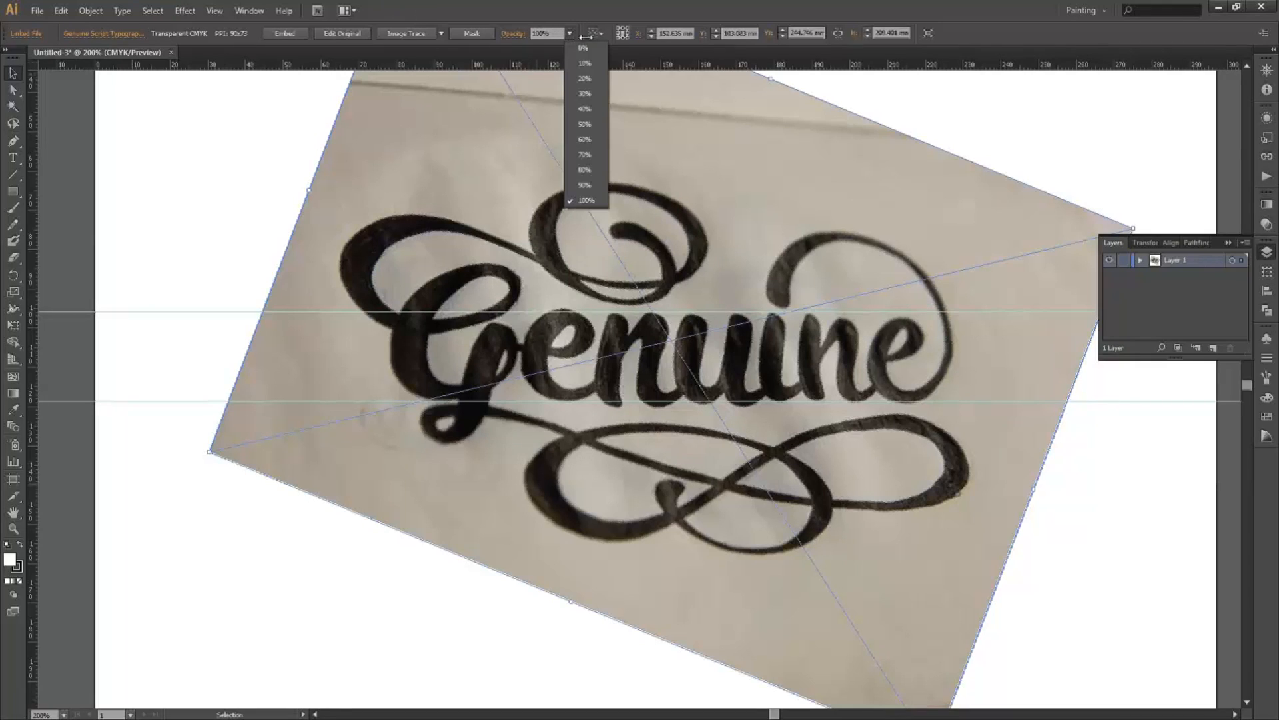
click(570, 34)
click(570, 34)
click(584, 93)
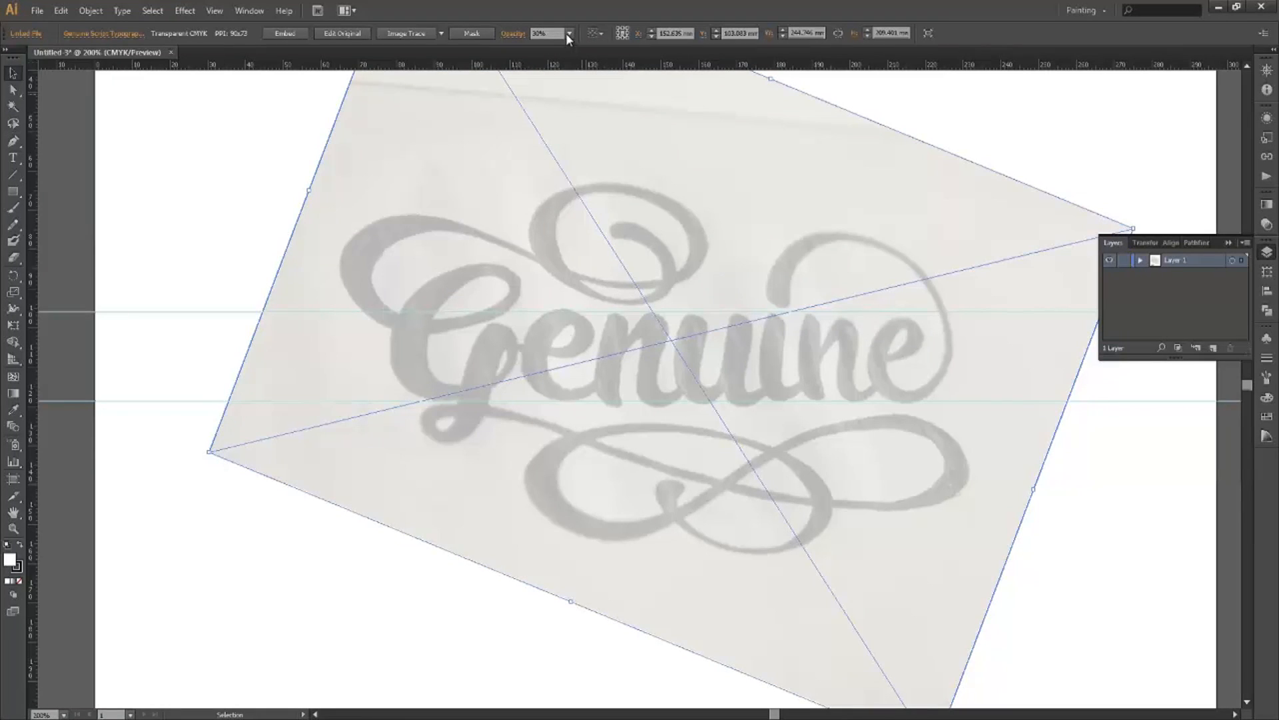
click(568, 35)
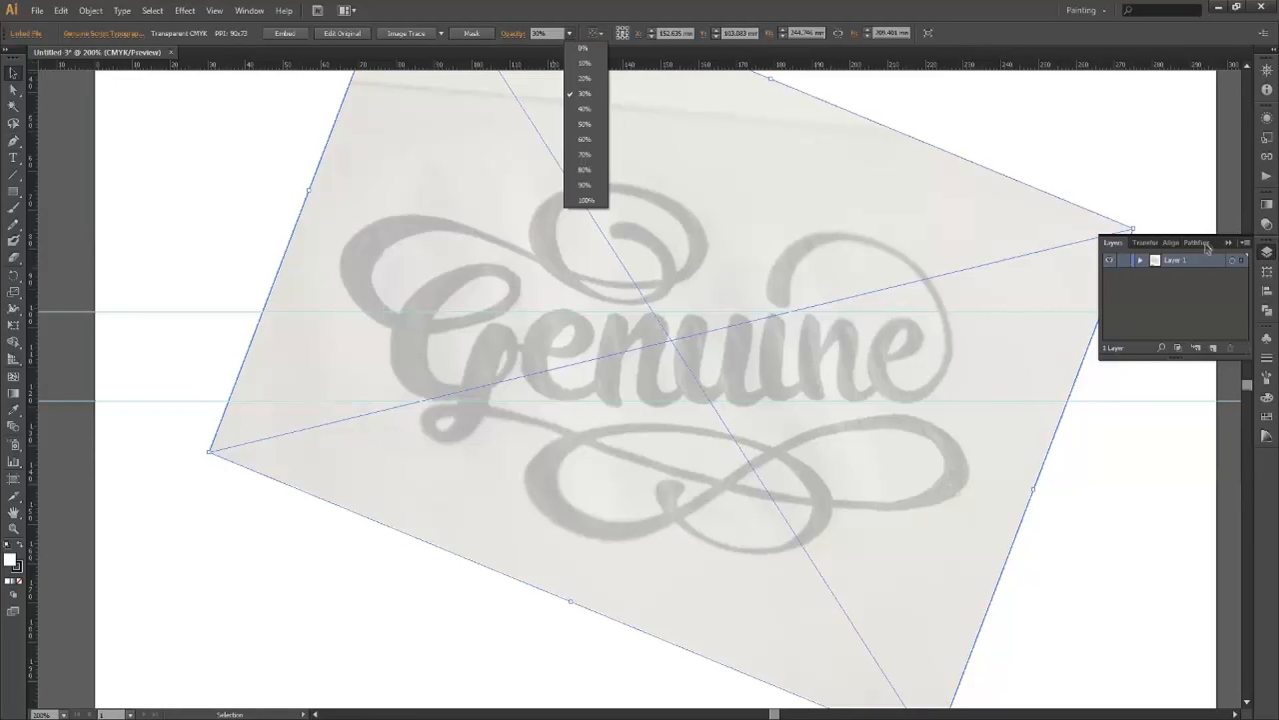
click(1189, 306)
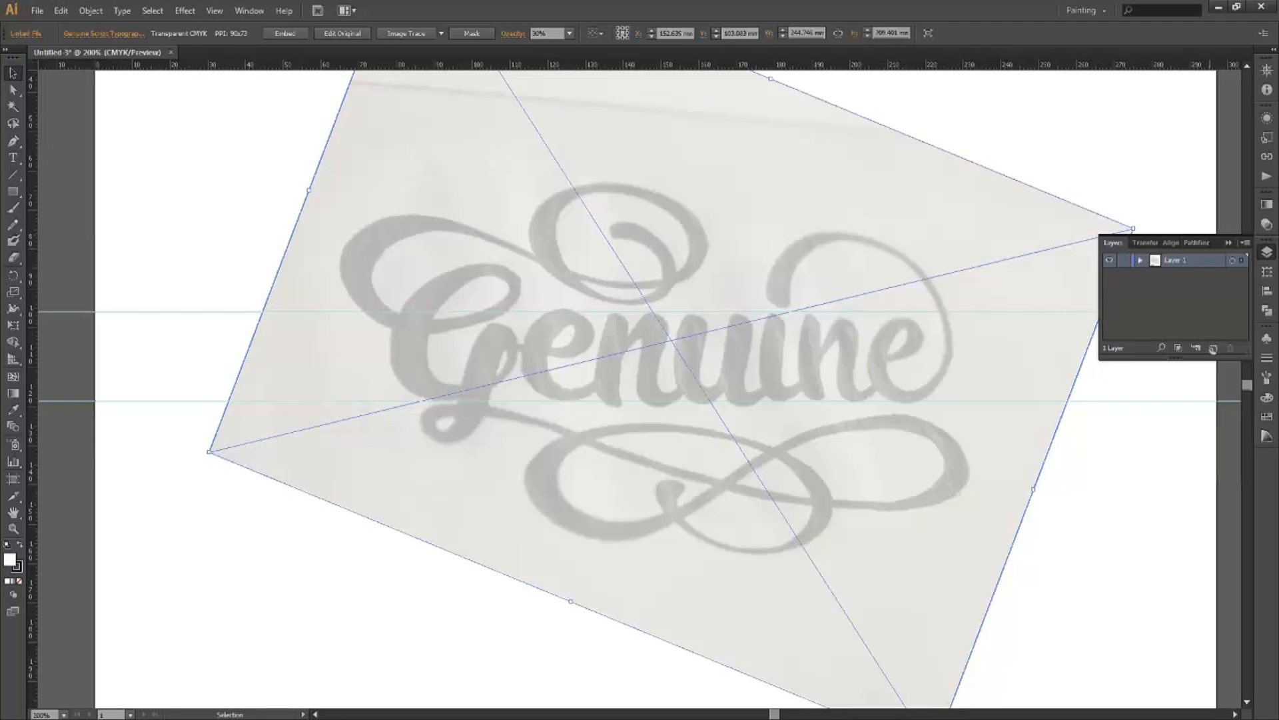
Lock the sketch layer and add a new layer named G above it.
click(1124, 260)
click(1213, 349)
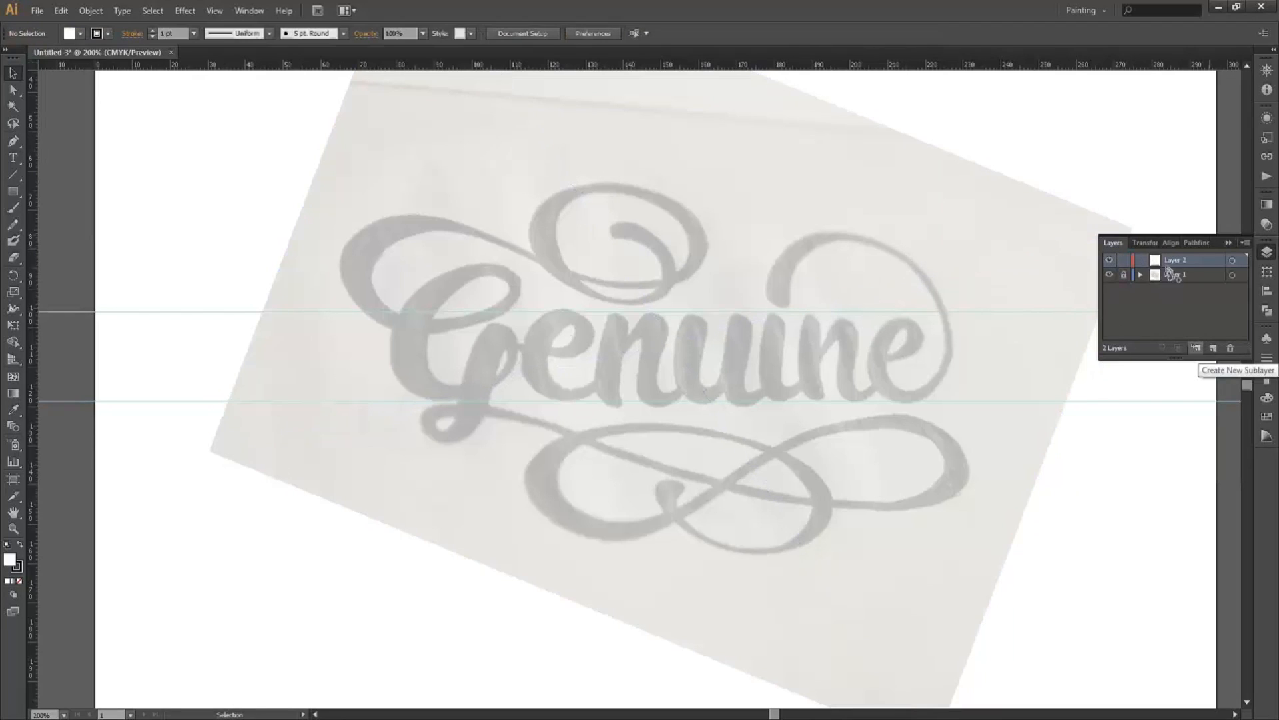
double_click(1176, 260)
text(T)
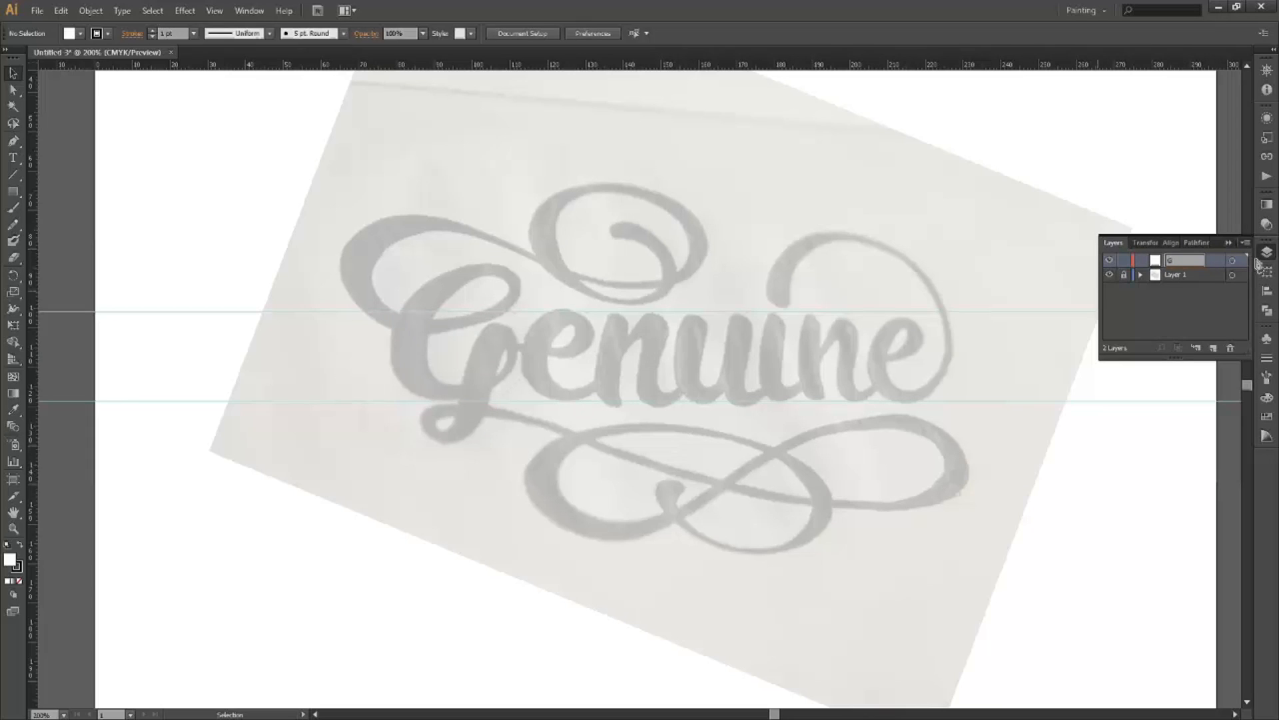
key(Return)
click(15, 142)
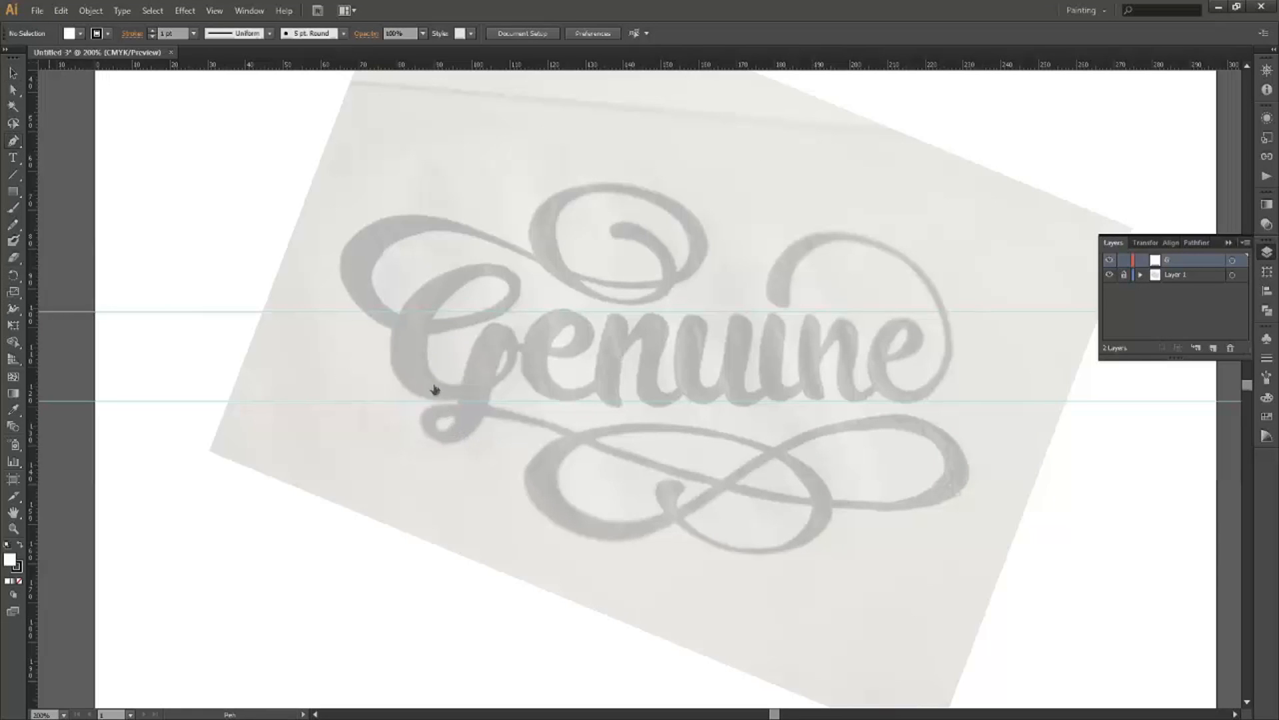
Zoom in on the letter G and place the first Pen anchor of its outline.
scroll(464, 282, up, 2)
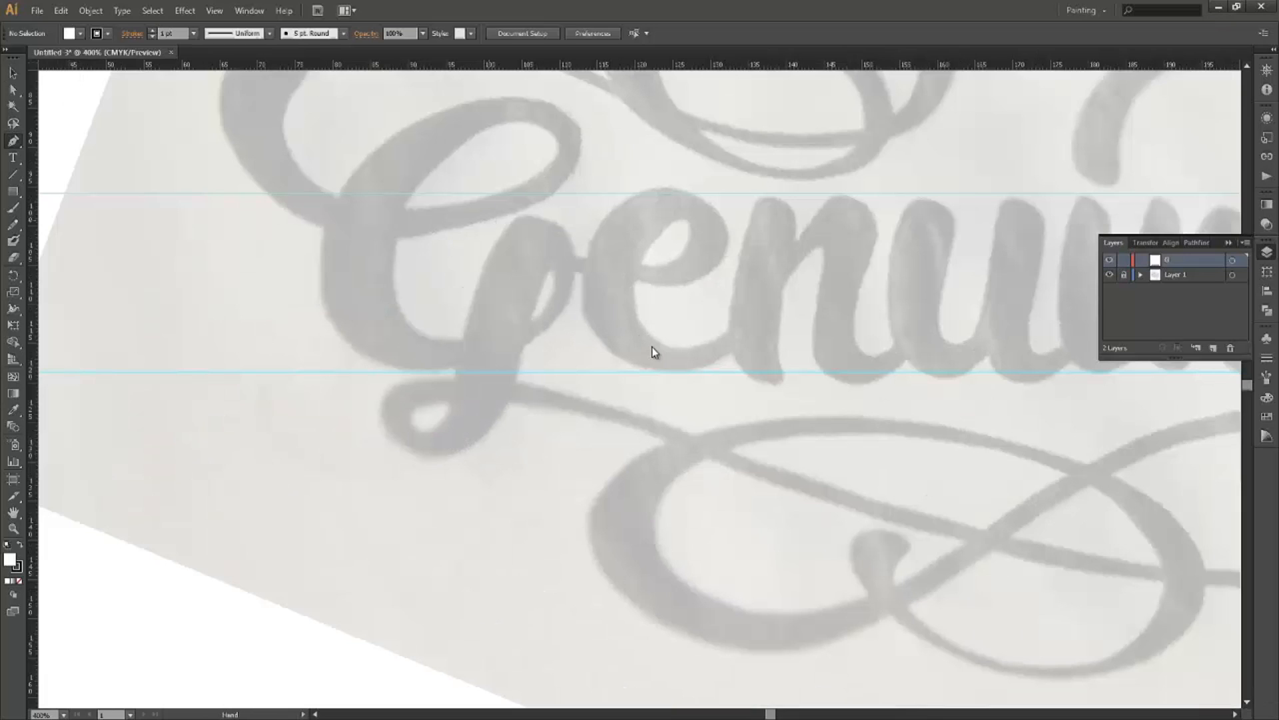
drag(487, 219, 662, 326)
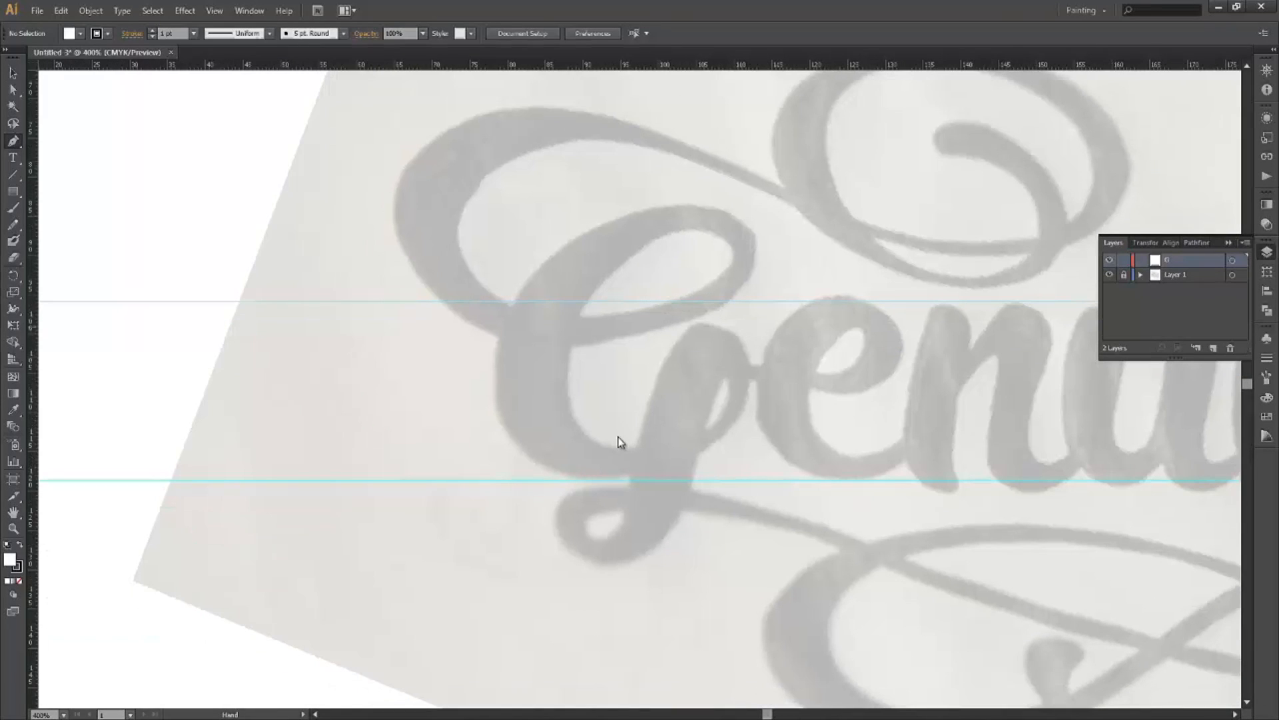
drag(633, 437, 634, 434)
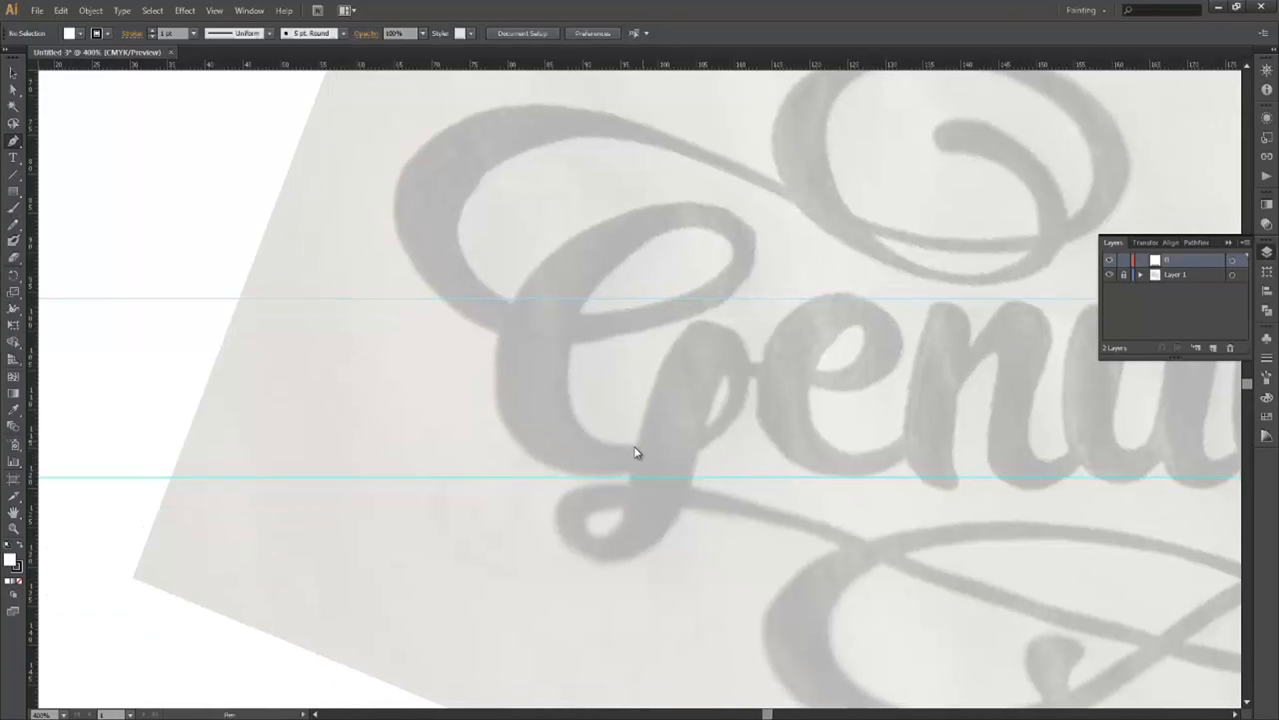
click(633, 446)
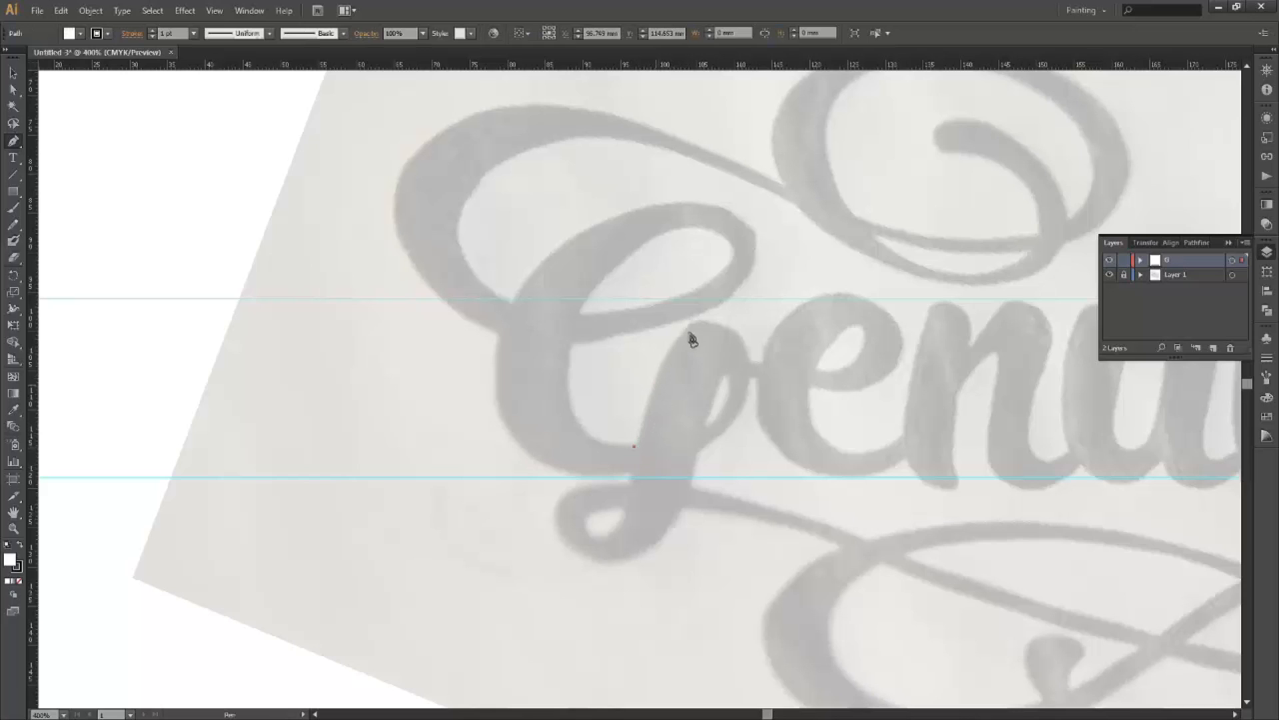
Give the path a near-black #1E1B1C fill and no stroke.
click(20, 544)
double_click(9, 559)
drag(508, 427, 465, 450)
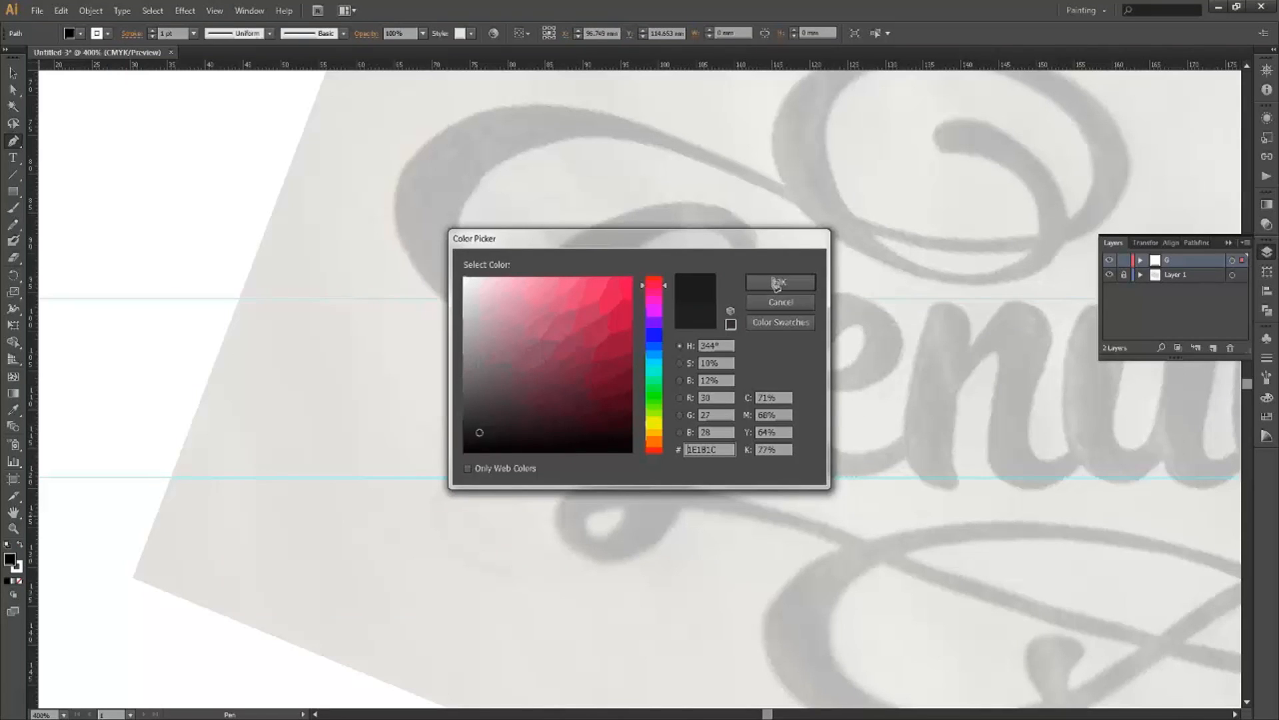
key(Return)
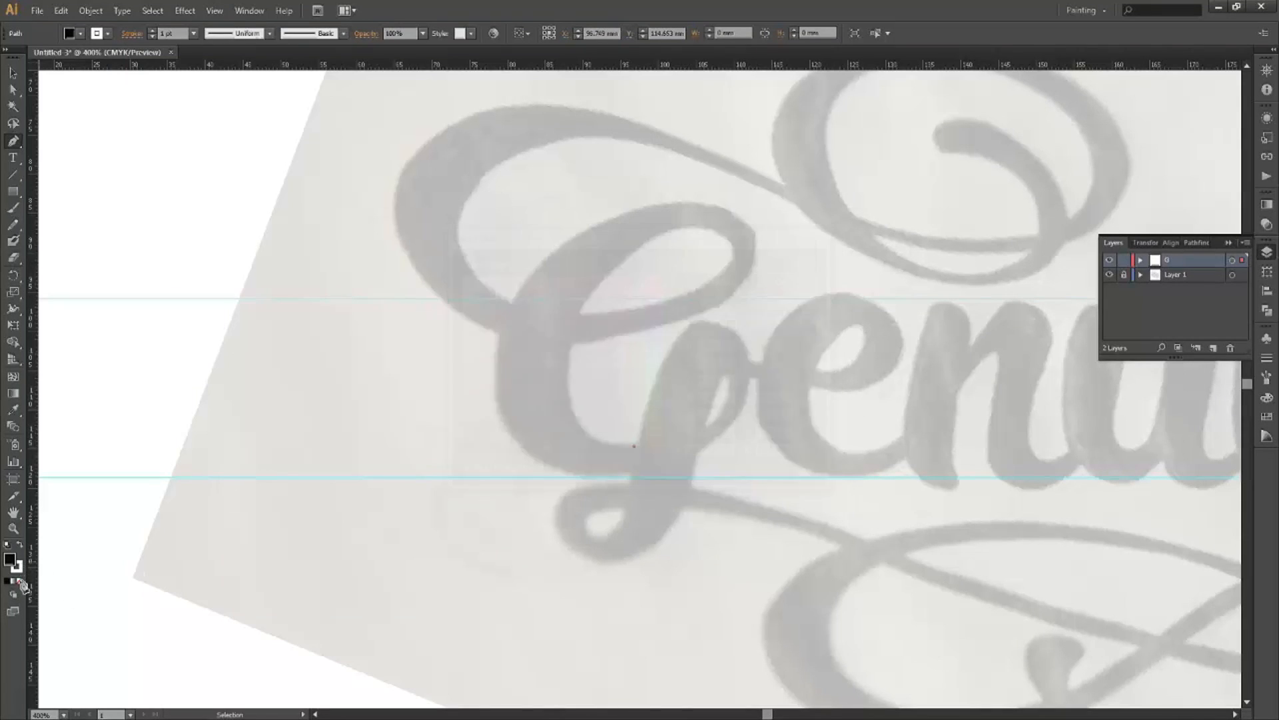
key(F6)
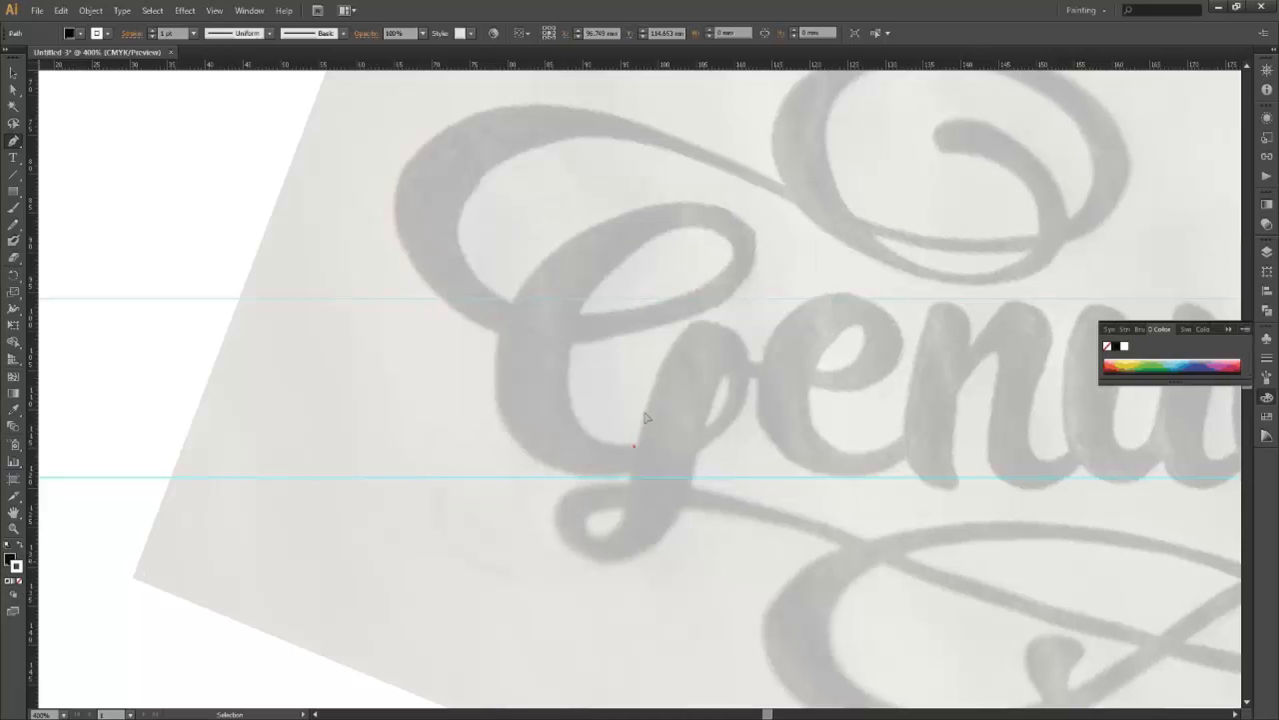
key(slash)
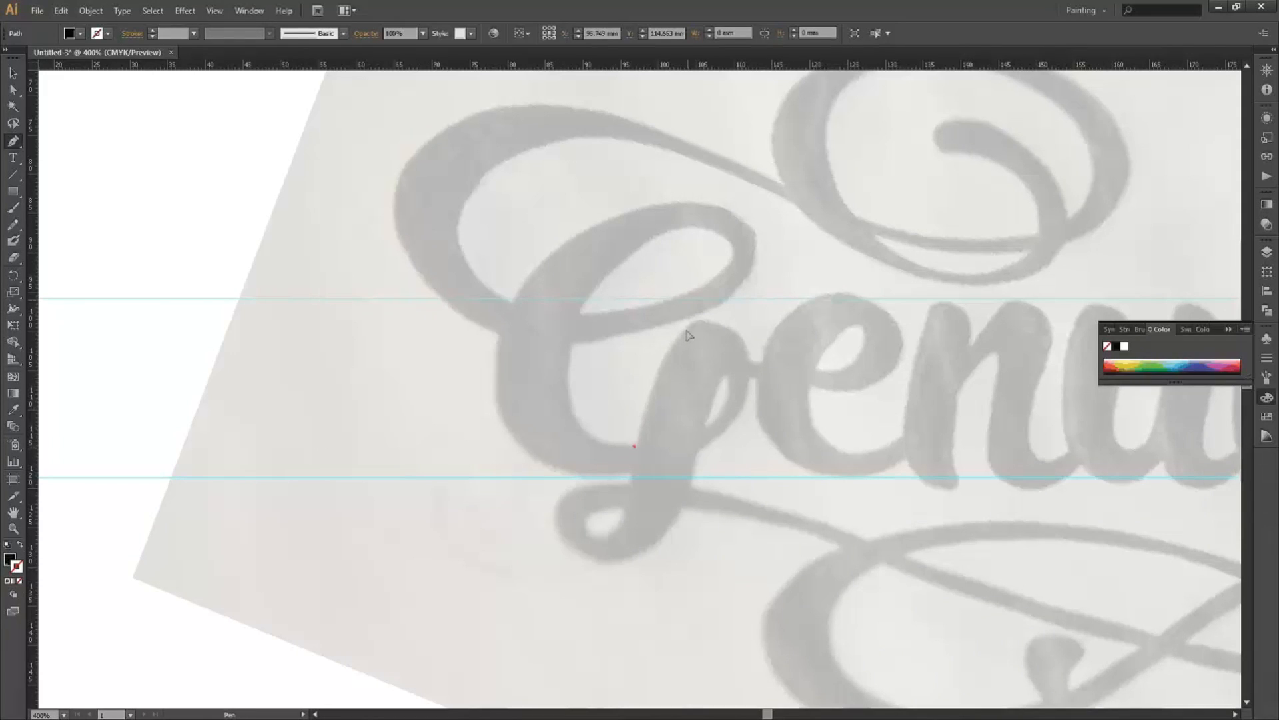
Draw the first curved segments of the G outline over its top stroke.
drag(693, 320, 700, 309)
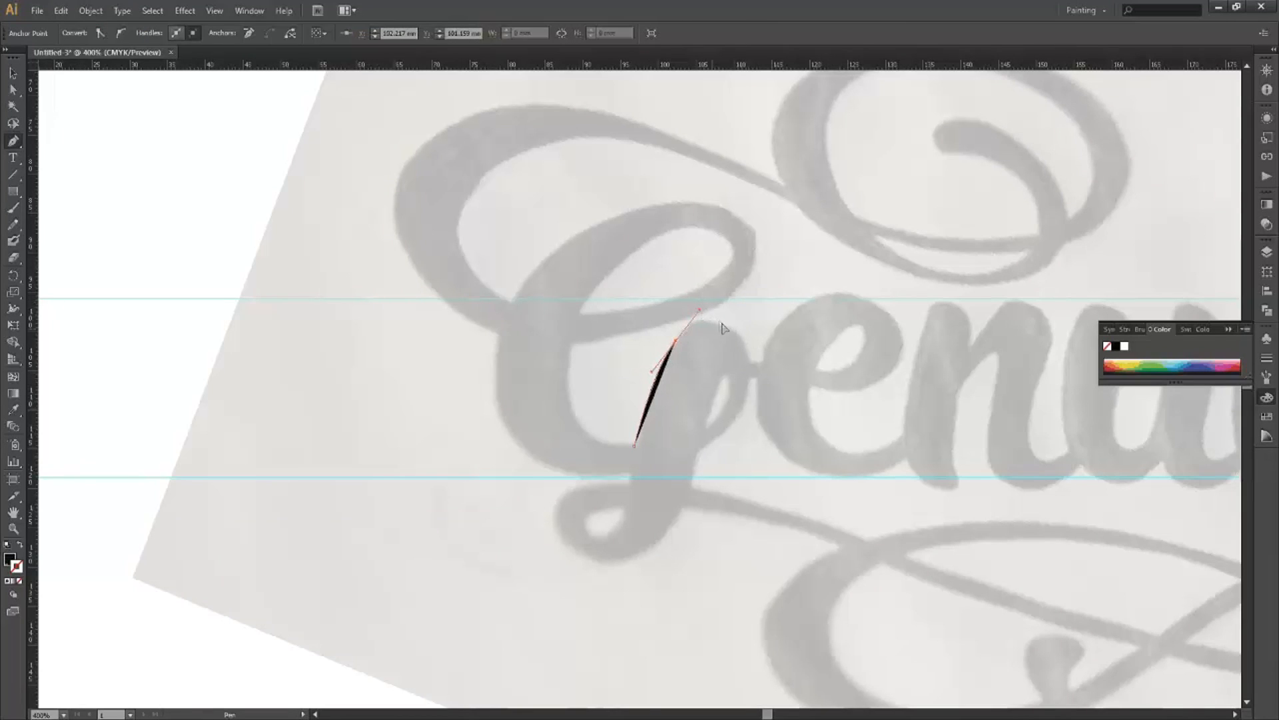
scroll(723, 328, up, 1)
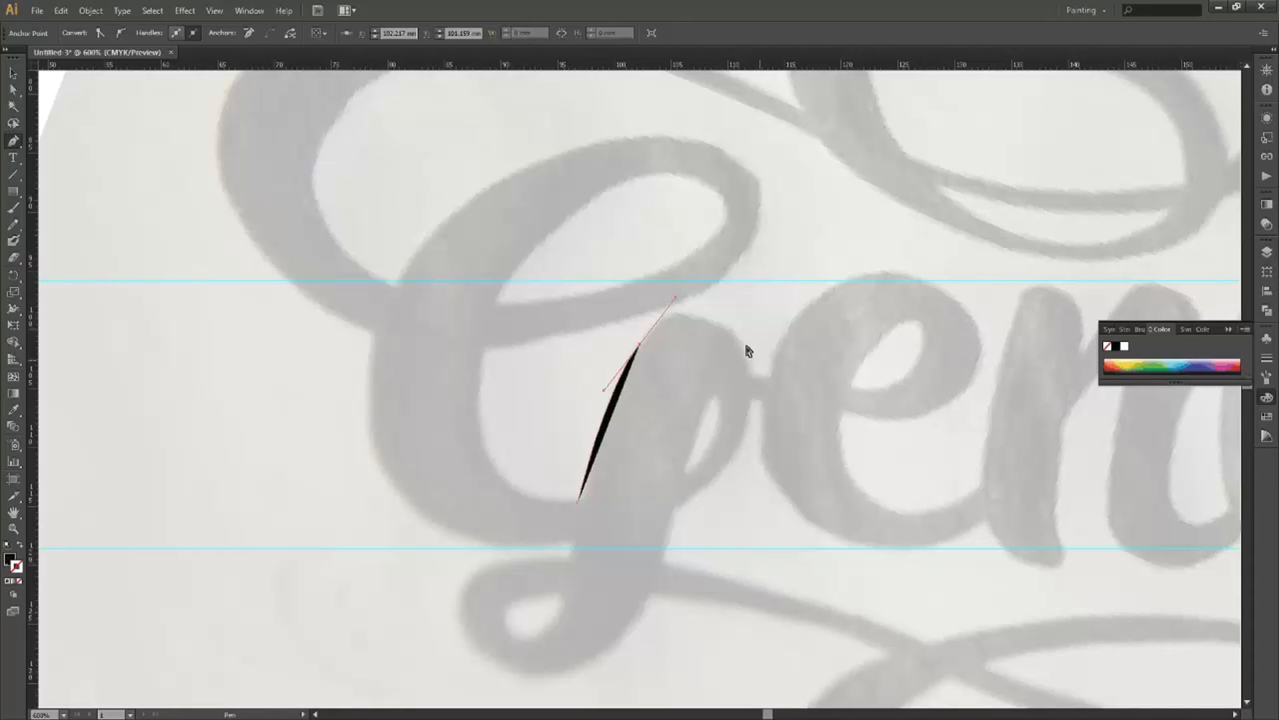
mouse_move(746, 350)
mouse_down()
mouse_move(756, 349)
mouse_move(751, 378)
mouse_up()
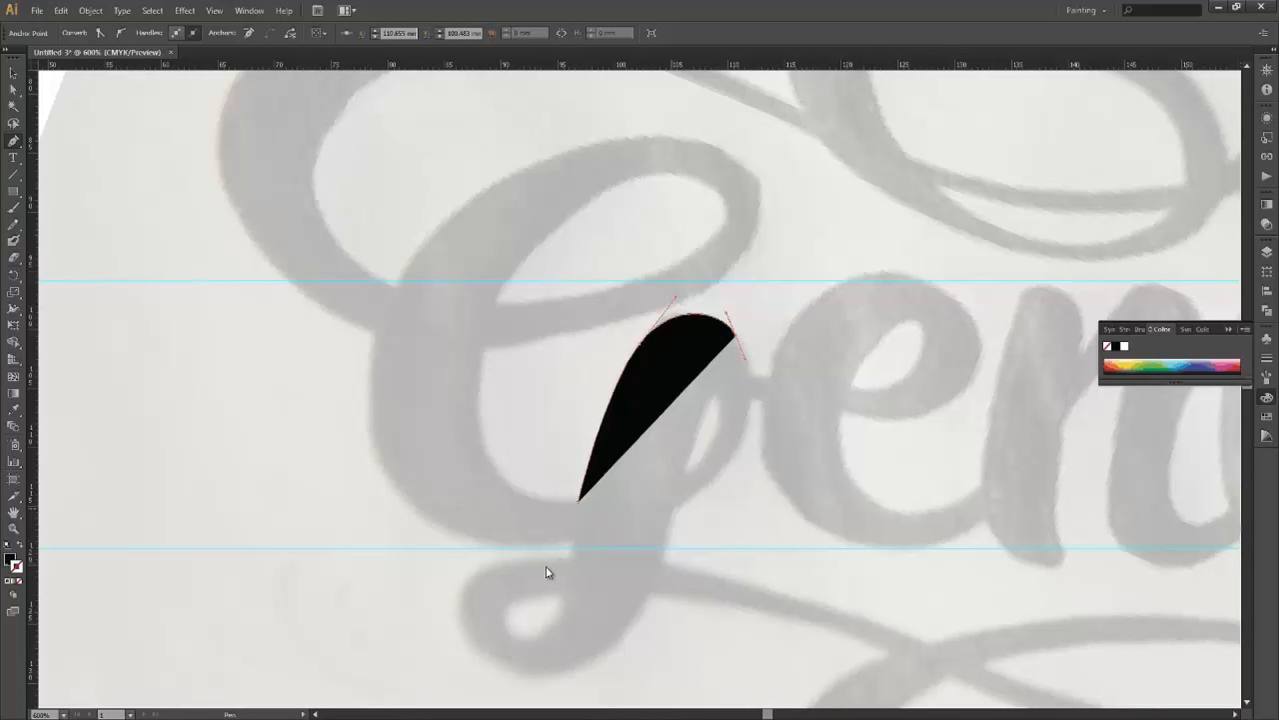
drag(673, 505, 572, 561)
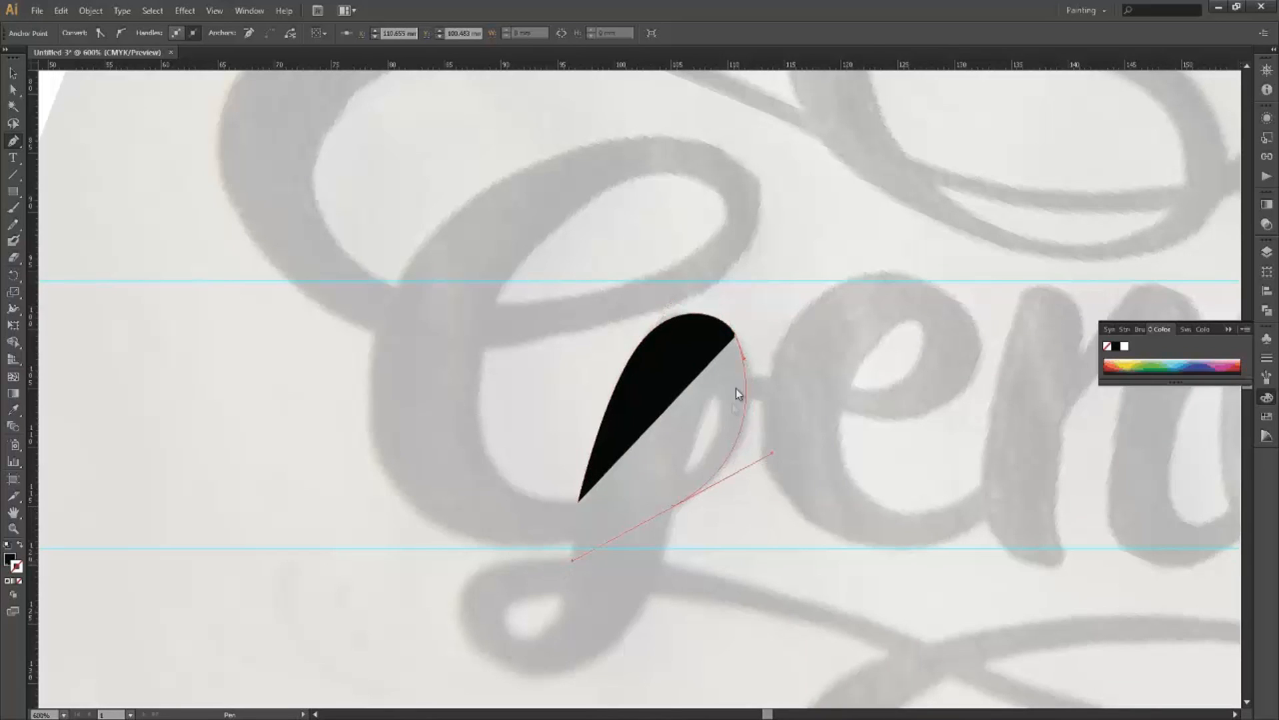
Drag the upper-right anchor's handle to bulge the shape's right side outward.
drag(746, 360, 745, 359)
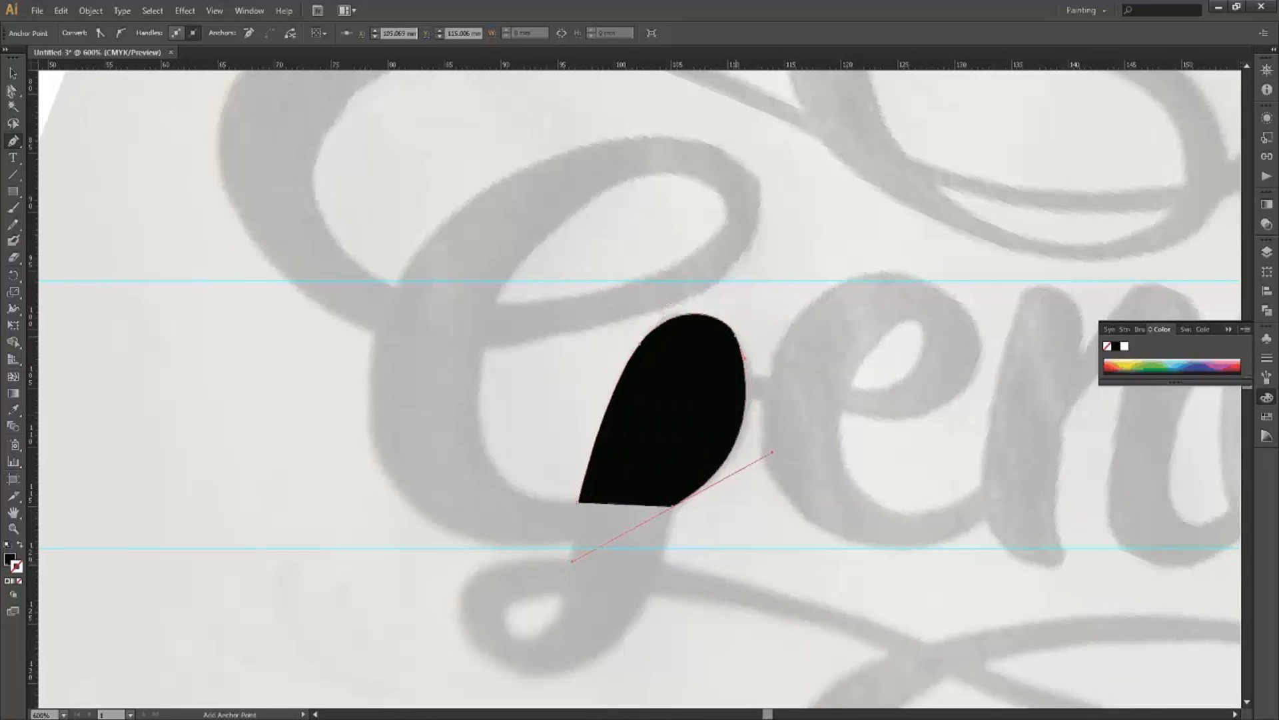
click(13, 90)
drag(746, 360, 755, 368)
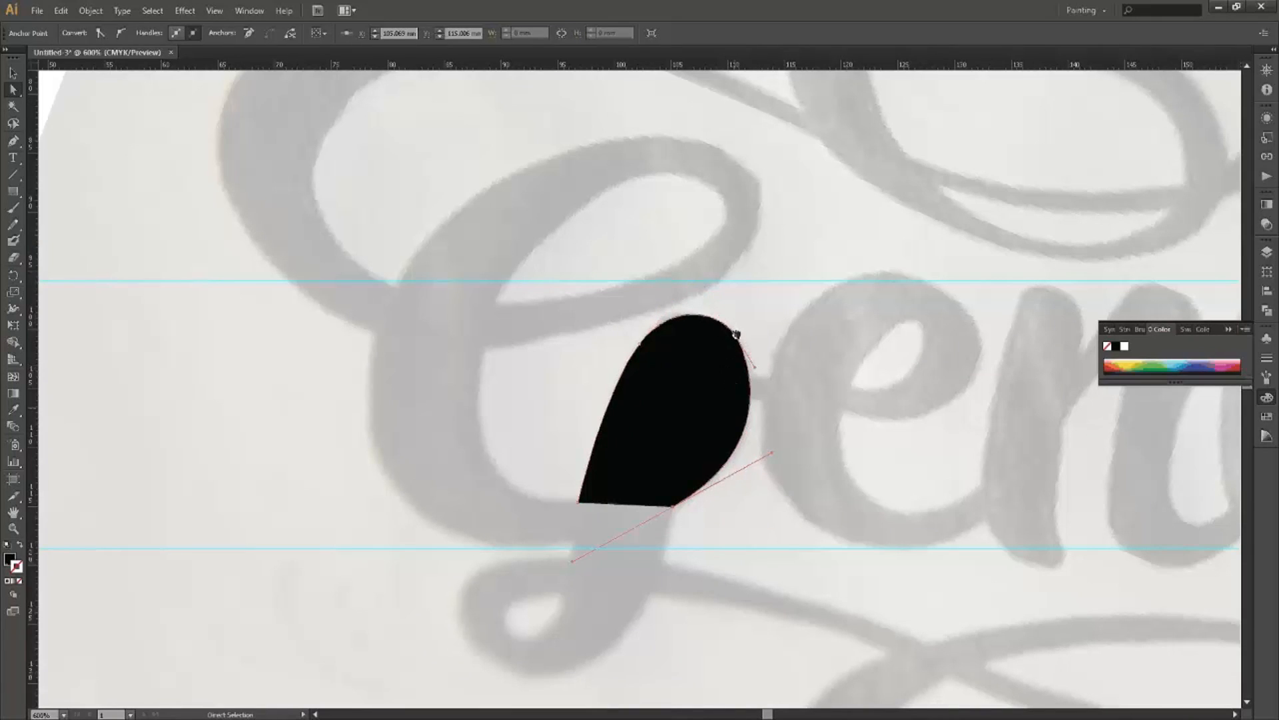
Set the black shape's opacity to 60%.
click(691, 419)
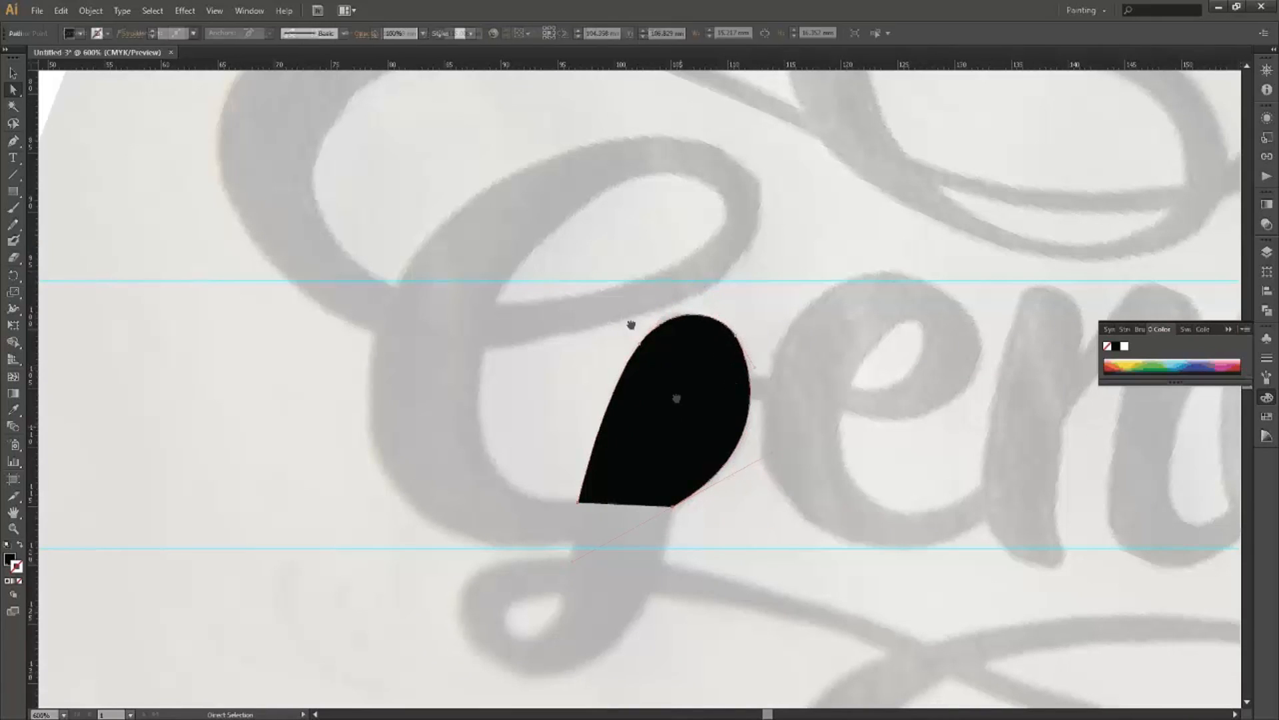
click(422, 33)
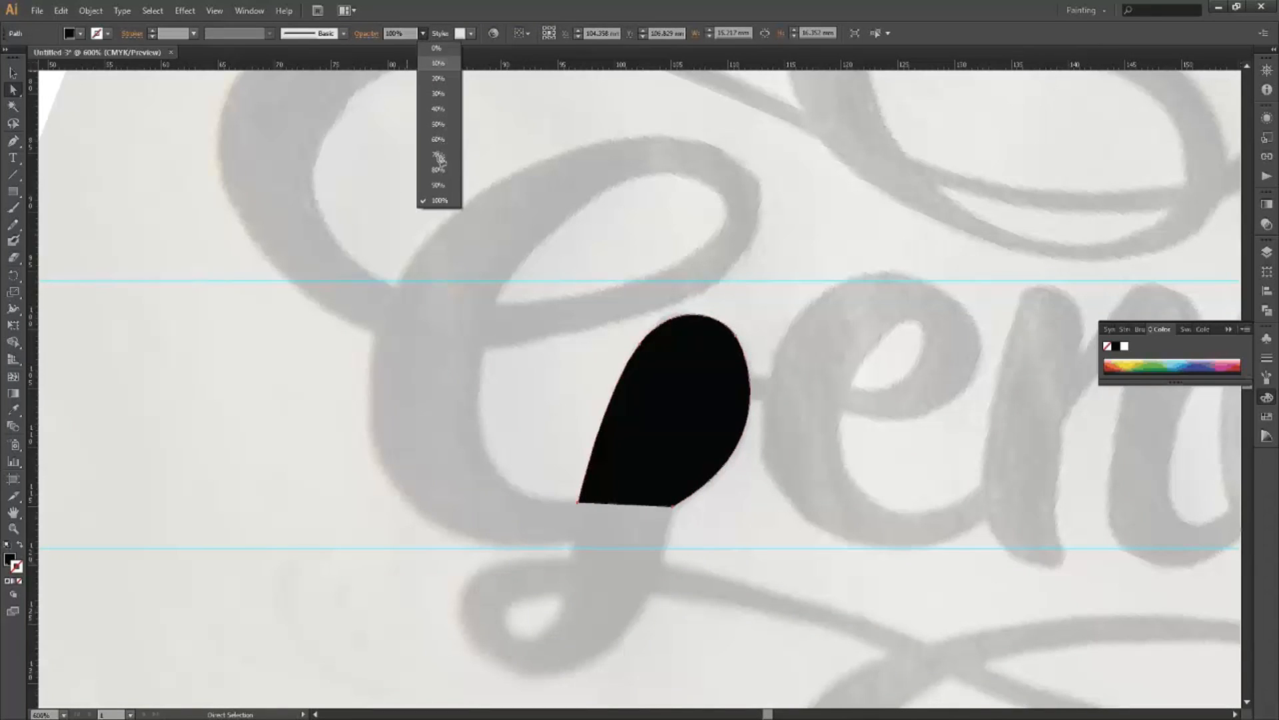
click(438, 139)
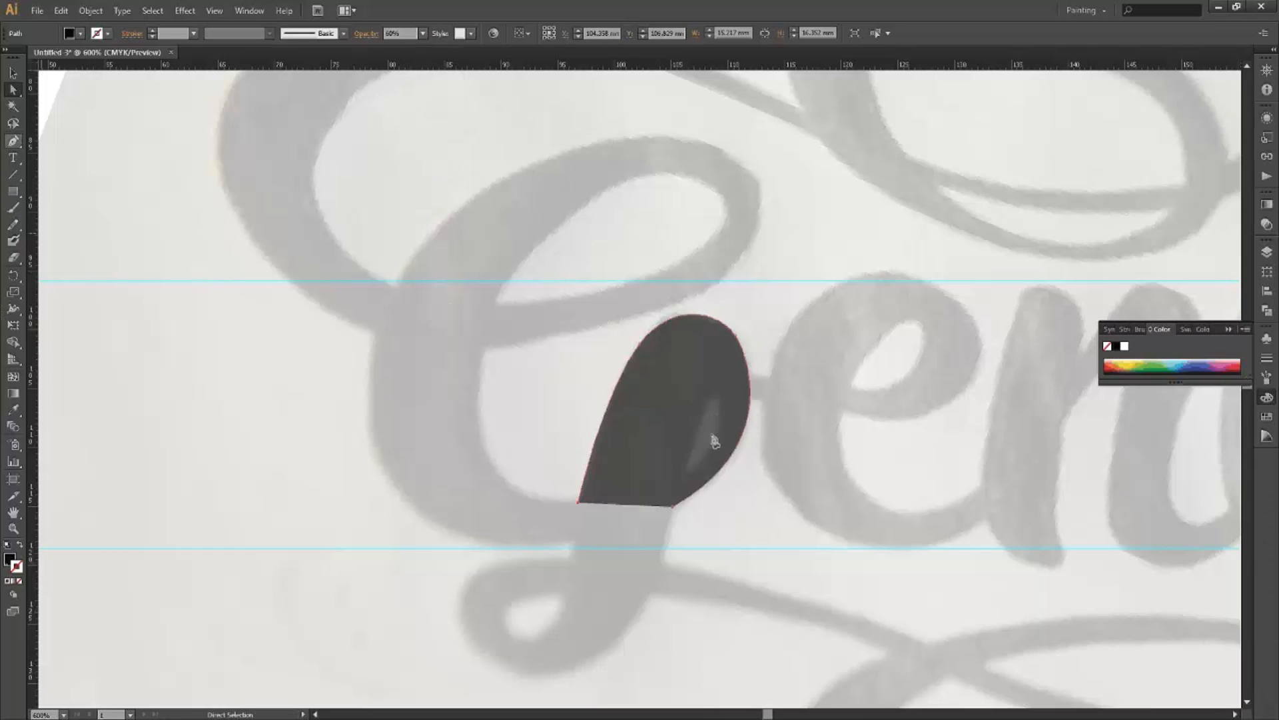
Continue the path from its lower endpoint with anchors down the stem and toward the swash.
key(p)
drag(573, 421, 543, 397)
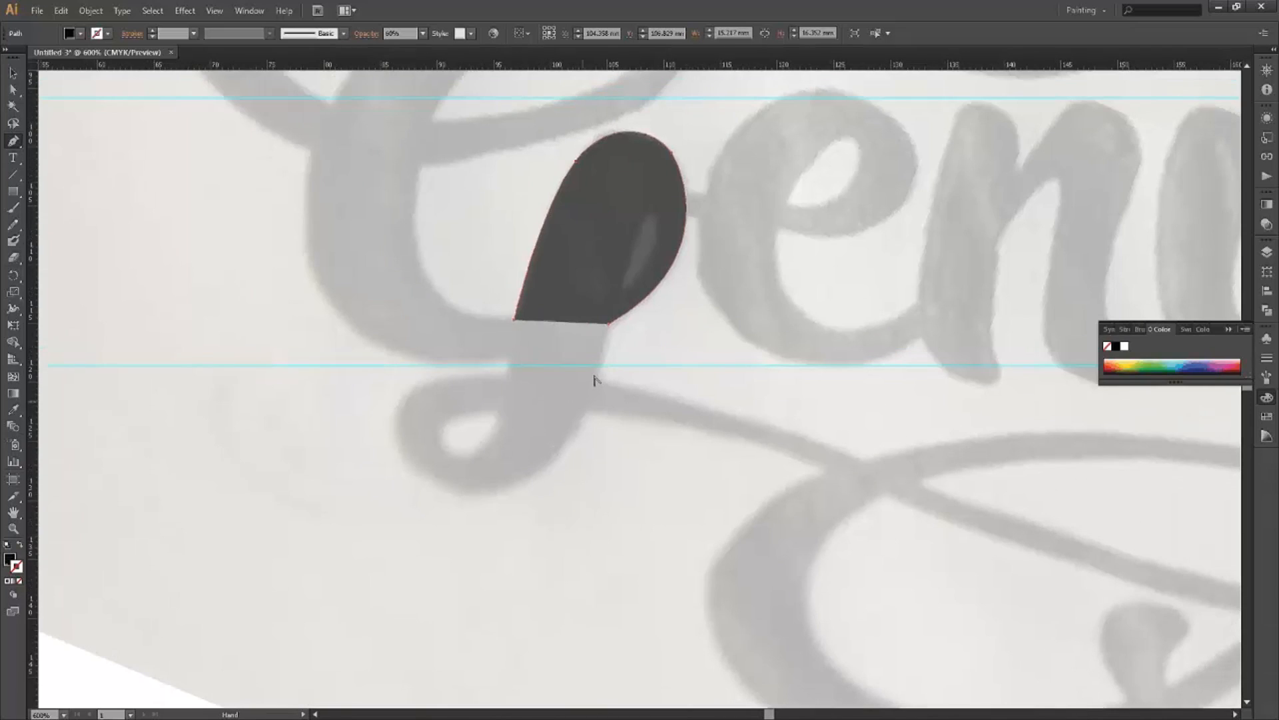
drag(607, 324, 590, 401)
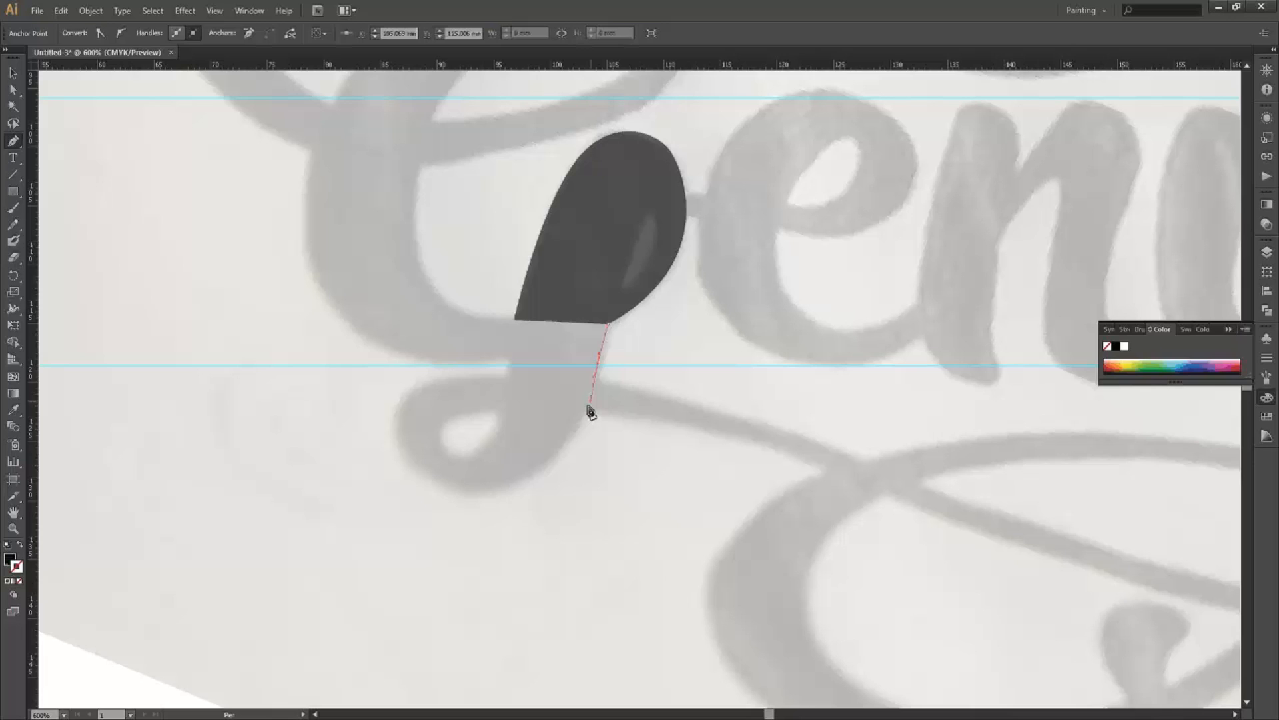
drag(589, 405, 760, 411)
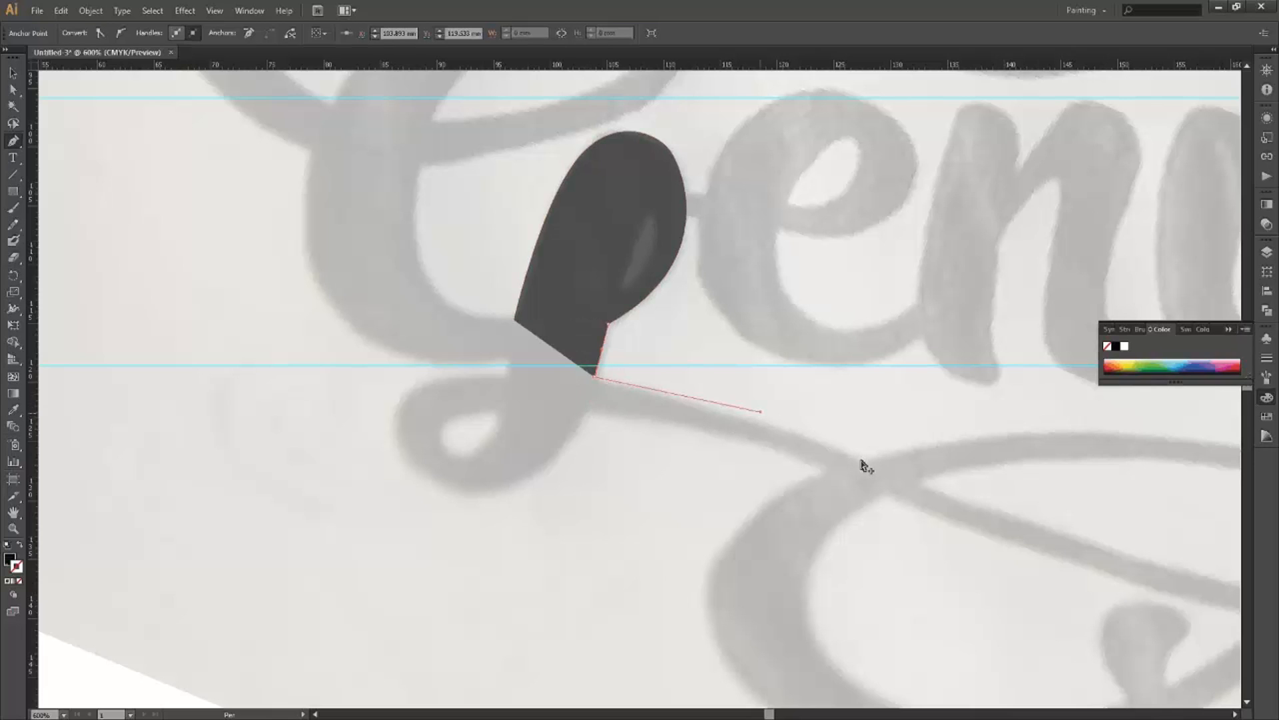
click(861, 460)
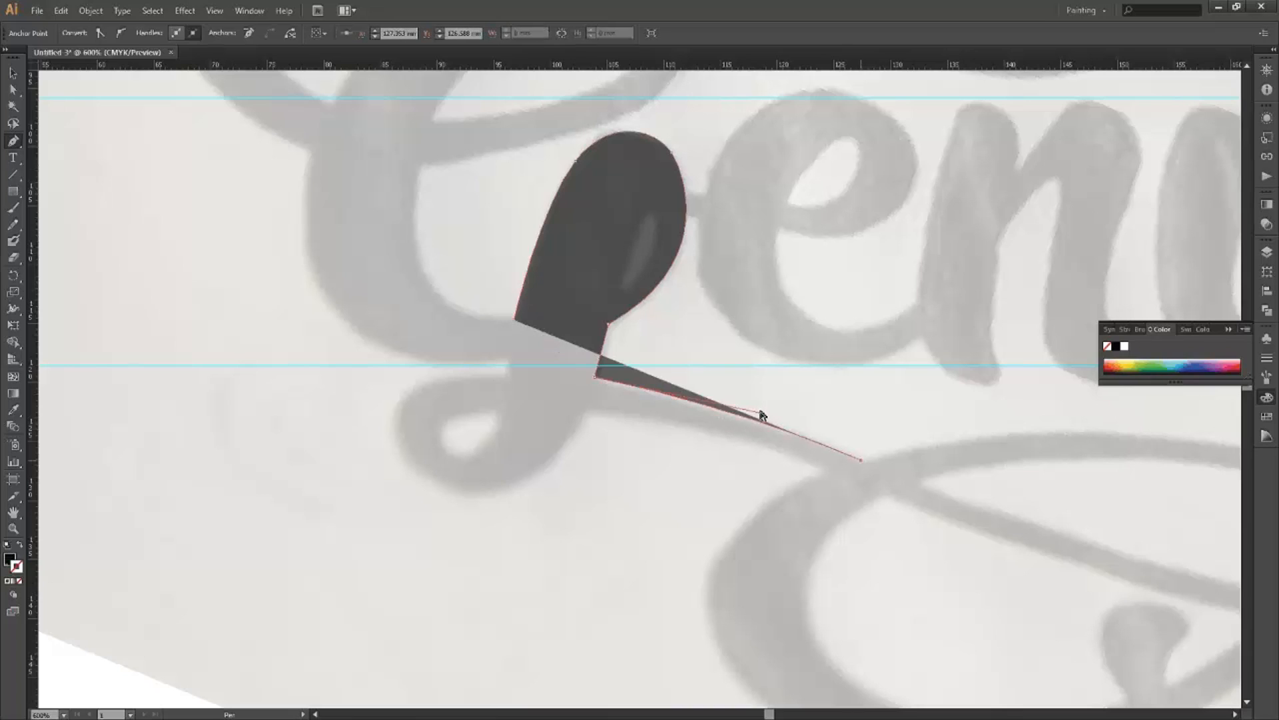
drag(761, 412, 744, 413)
Undo the last anchor and its spike, then deselect the traced path.
drag(921, 450, 532, 302)
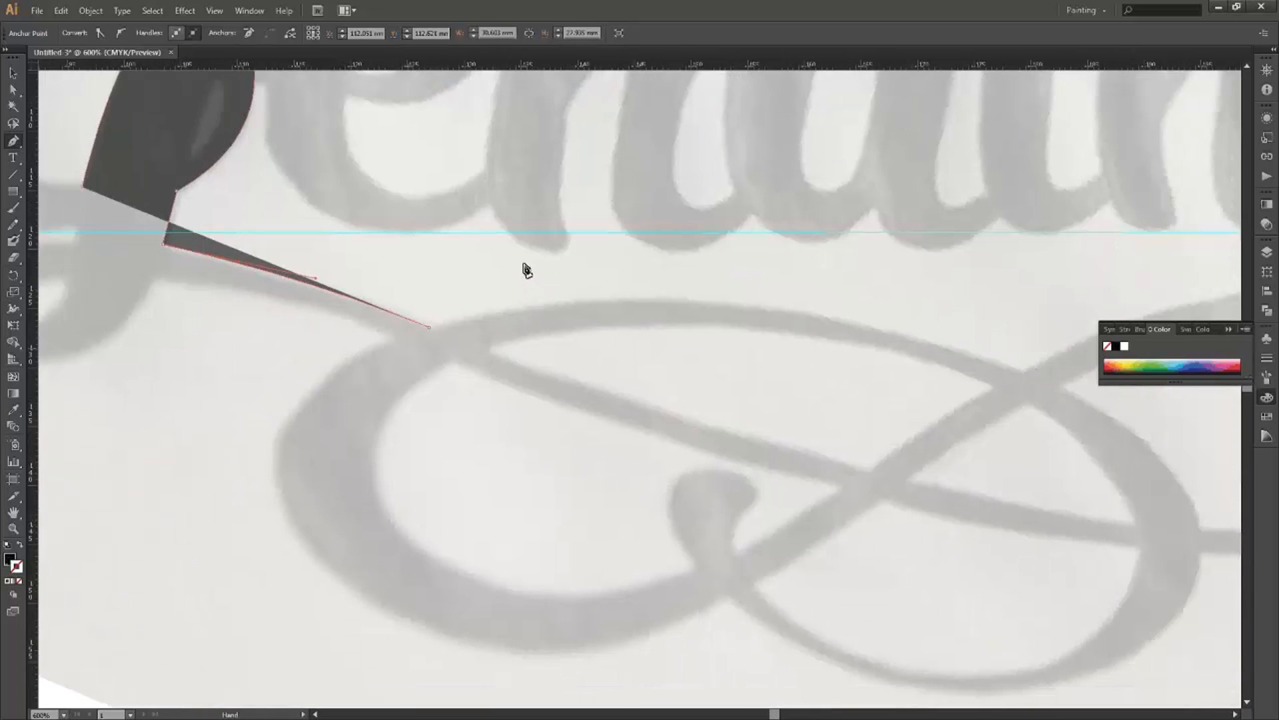
scroll(535, 284, down, 1)
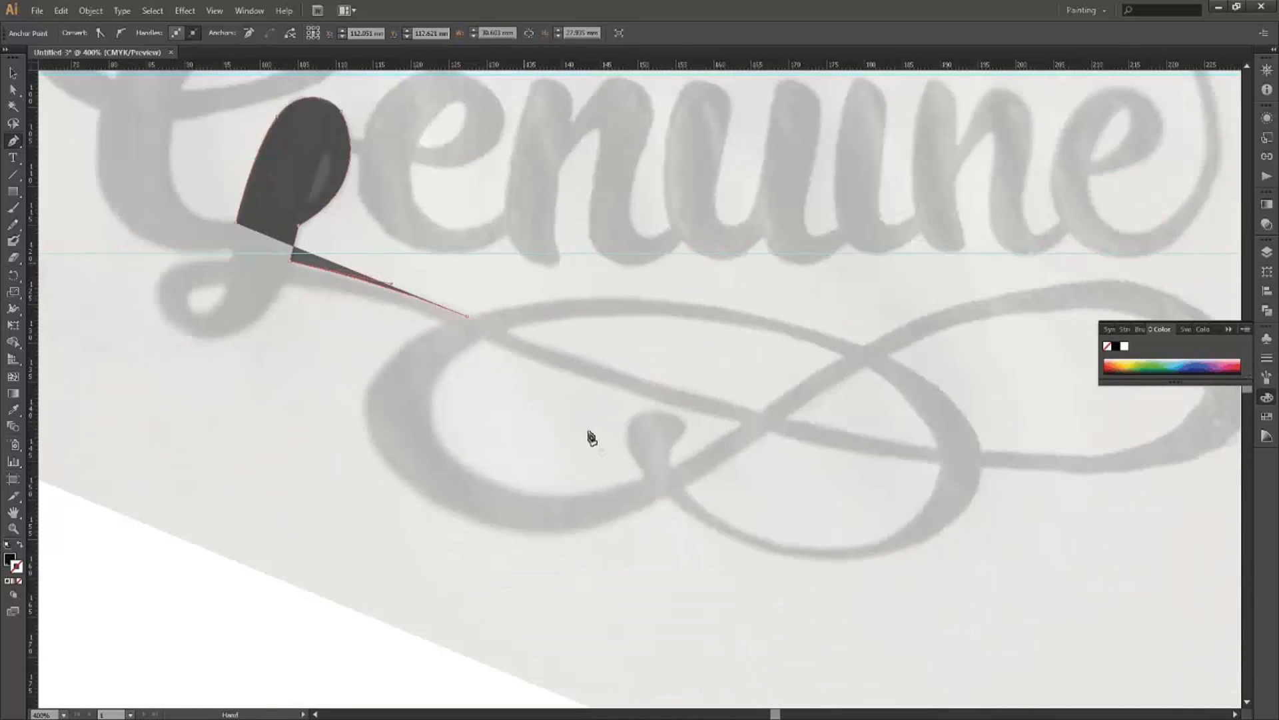
drag(343, 198, 542, 372)
drag(893, 450, 700, 373)
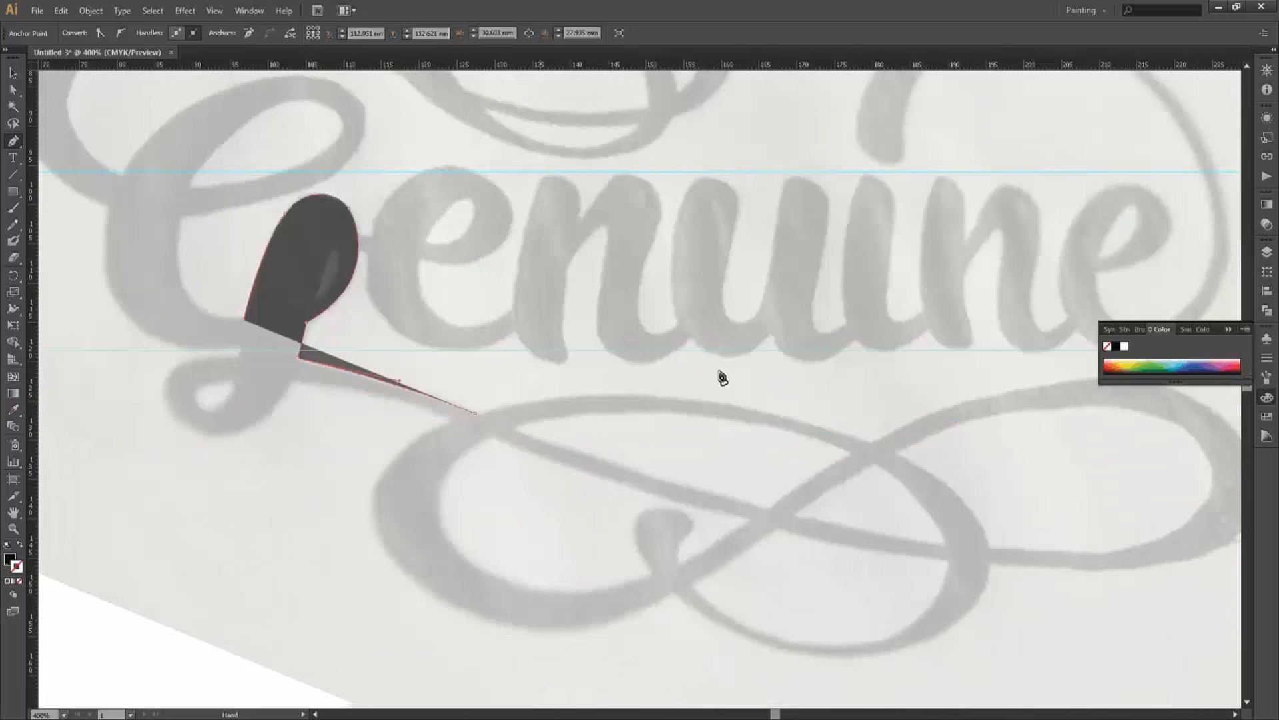
drag(828, 387, 842, 361)
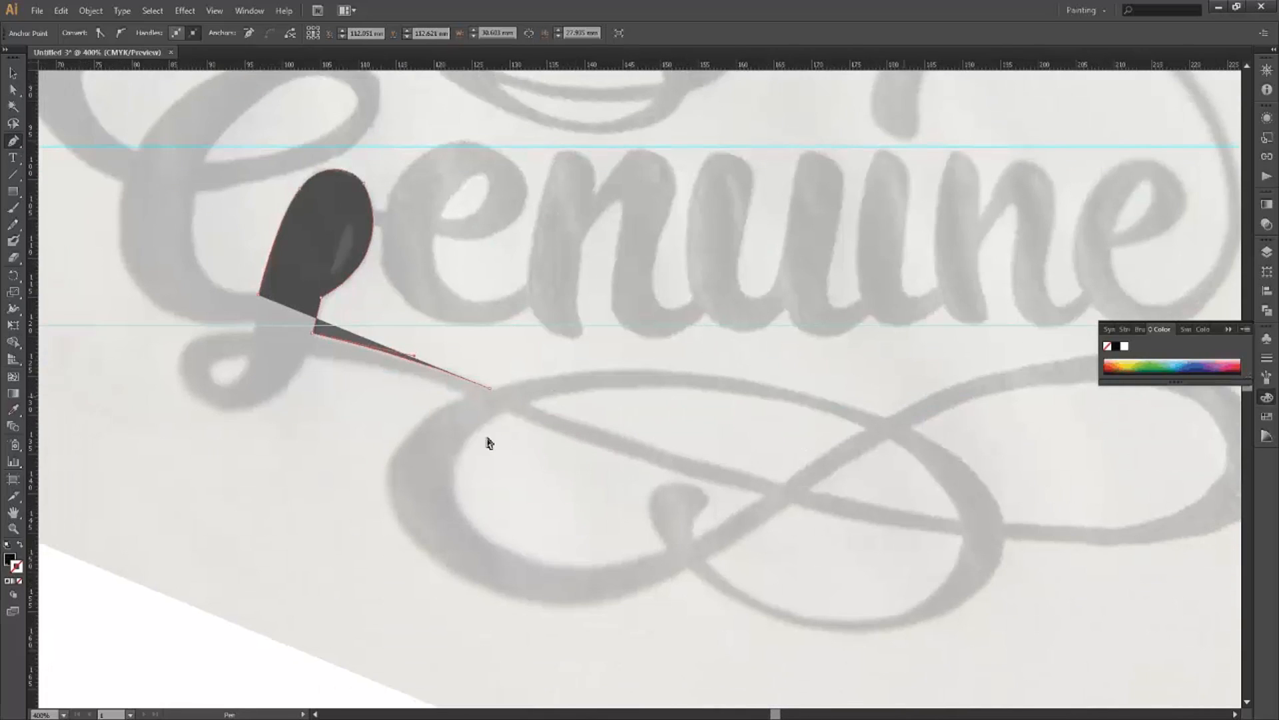
key(ctrl+z)
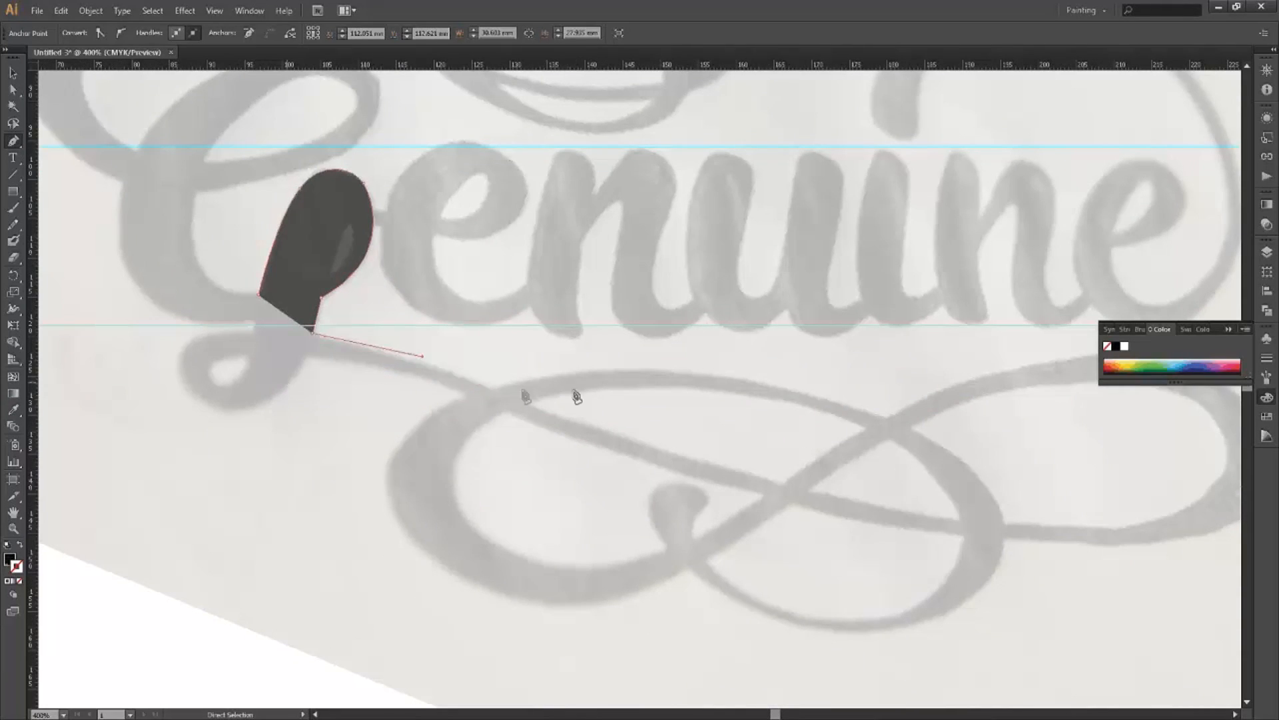
ctrl+click(445, 394)
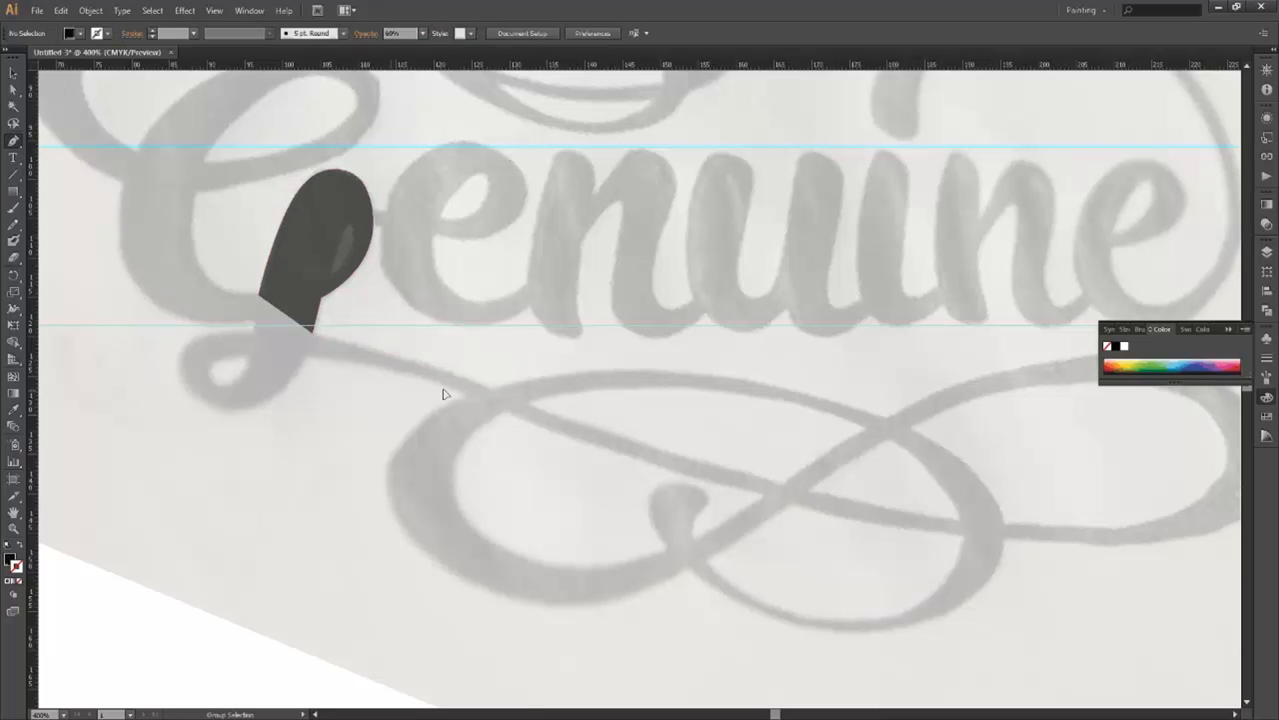
drag(322, 340, 602, 401)
Replace the unwanted bottom anchor with curved anchors around the G's lower loop.
scroll(614, 359, up, 1)
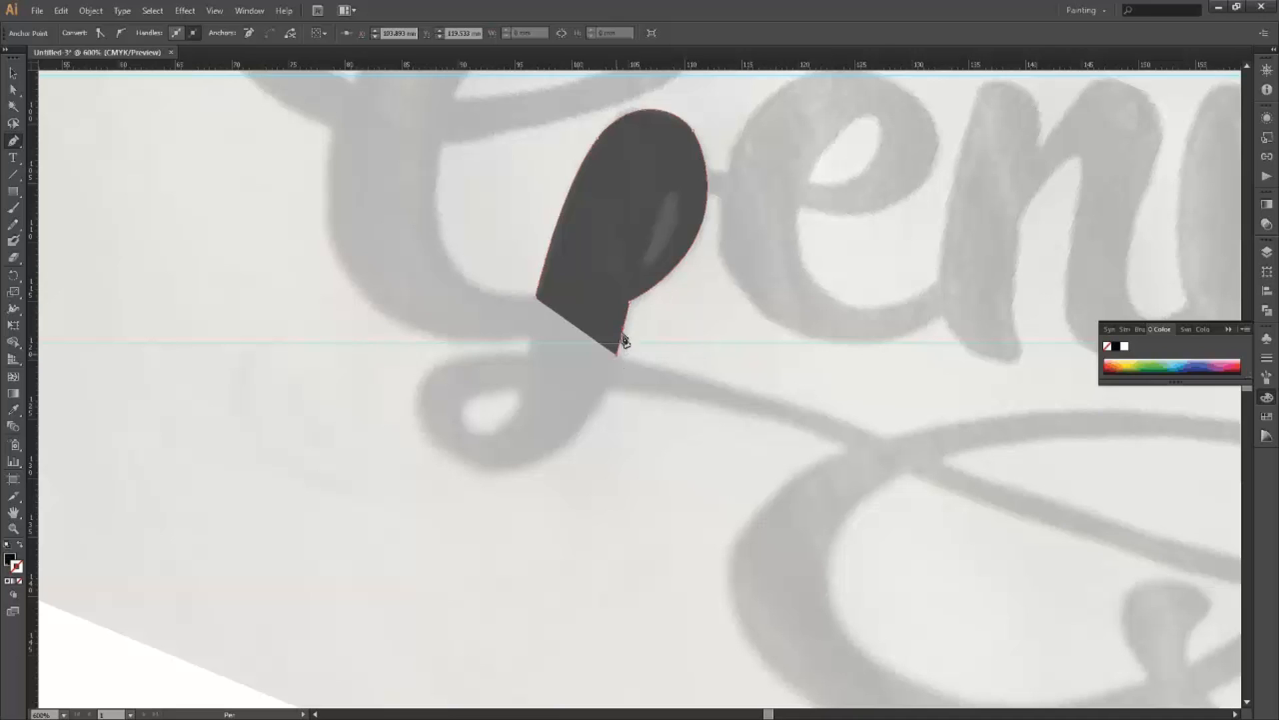
key(ctrl+z)
key(ctrl+z)
drag(550, 456, 478, 498)
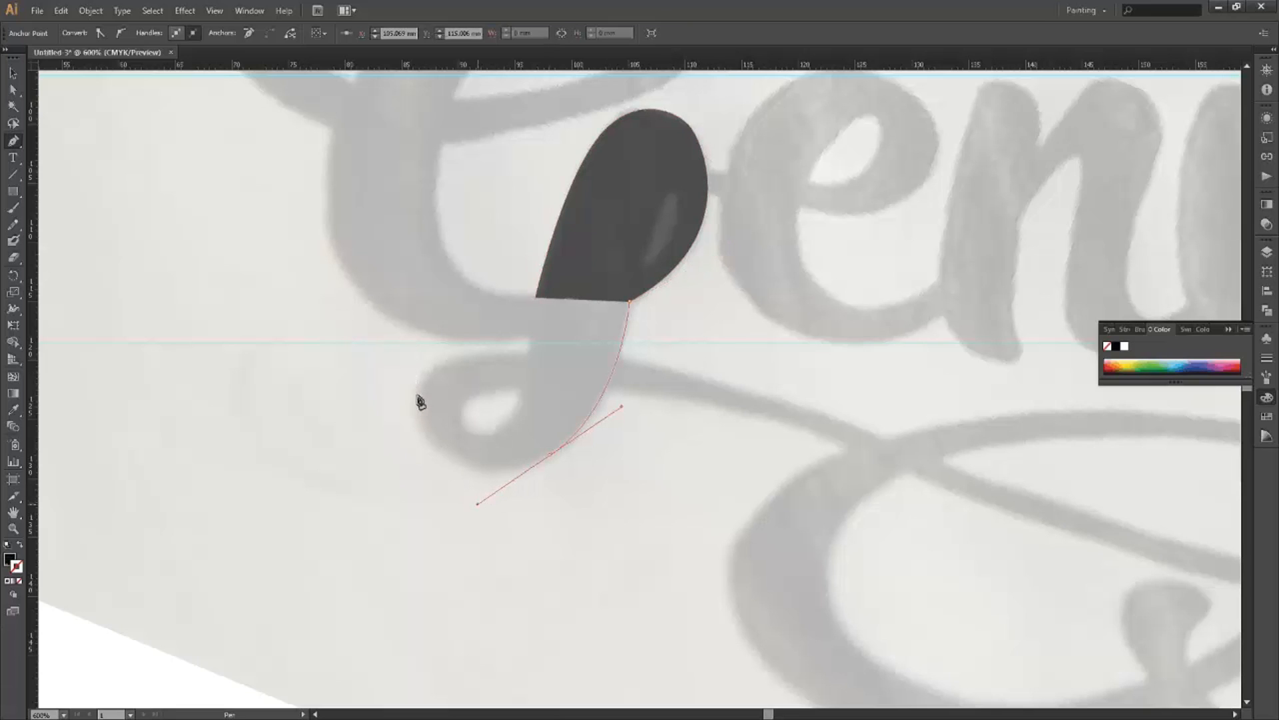
drag(412, 395, 416, 332)
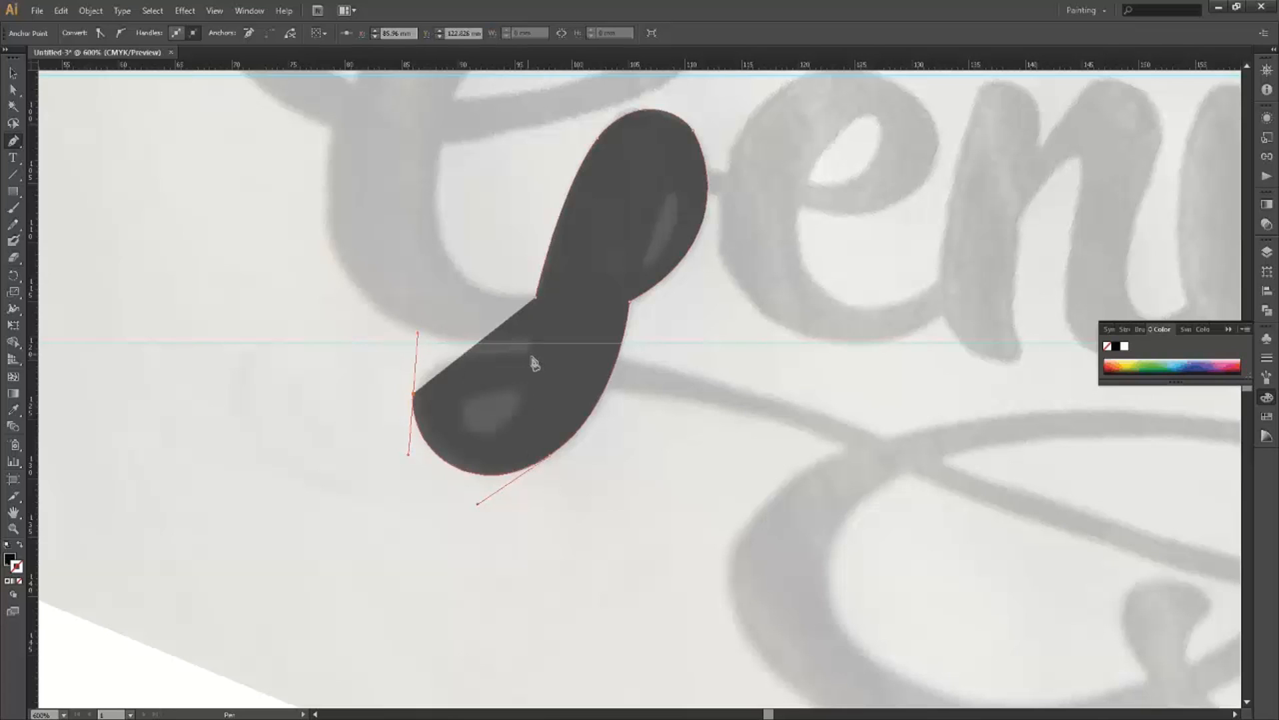
click(530, 358)
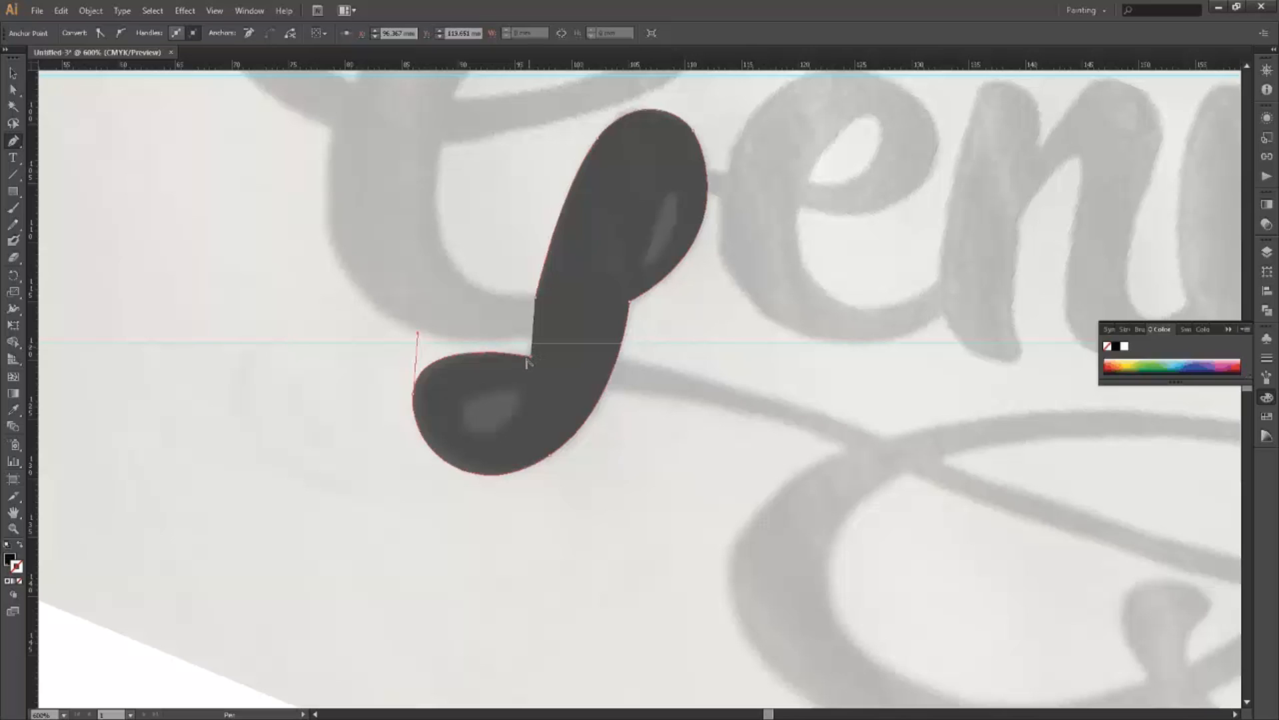
key(ctrl+z)
click(526, 358)
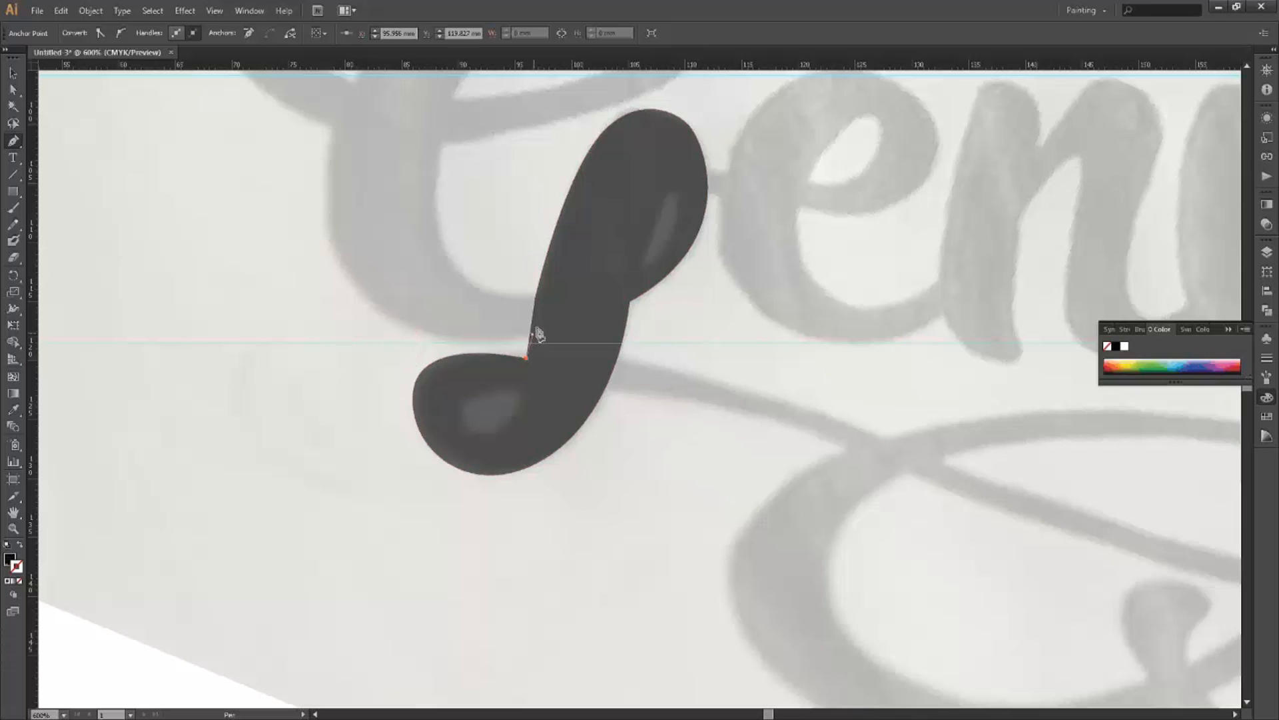
Add an anchor up the stem's left edge, close the path, and Alt-drag its handle to smooth the joint.
drag(532, 335, 534, 324)
click(537, 297)
ctrl+click(537, 325)
key(alt)
drag(535, 327, 524, 334)
Start a new curve leftward from the stem, dismiss the warning, and undo the stray anchors.
drag(457, 353, 411, 339)
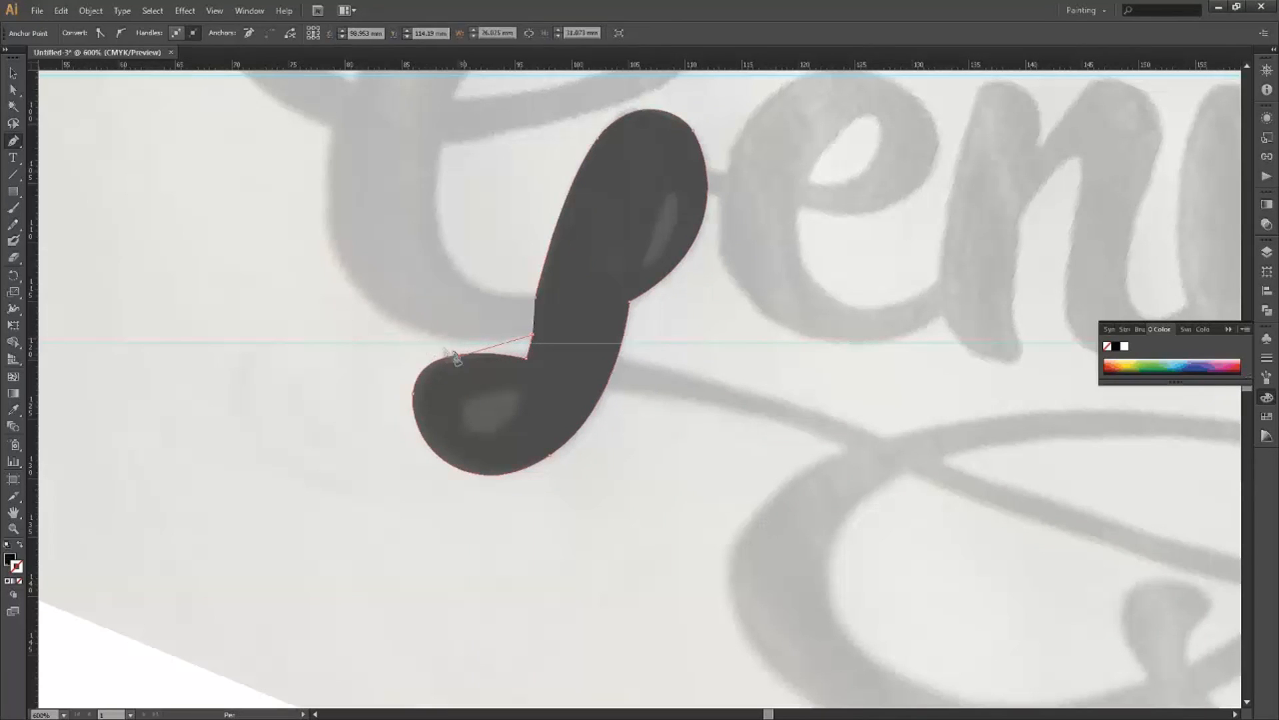
alt+click(519, 379)
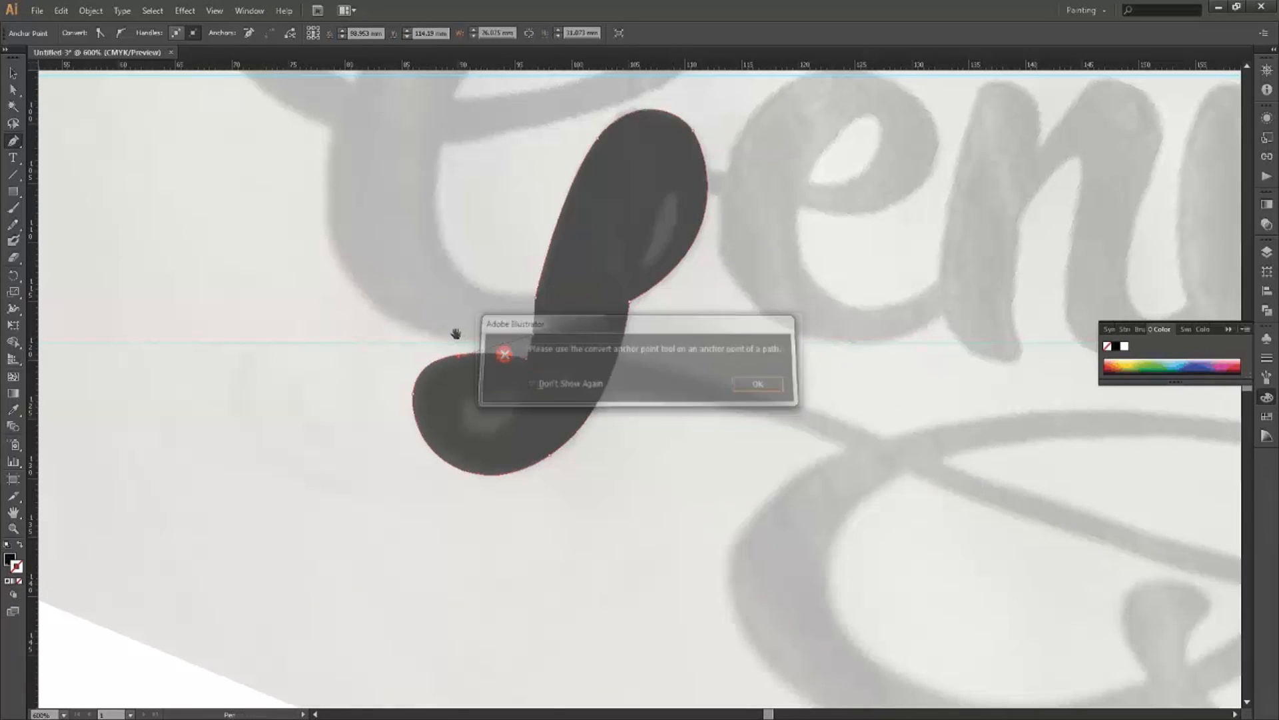
key(Return)
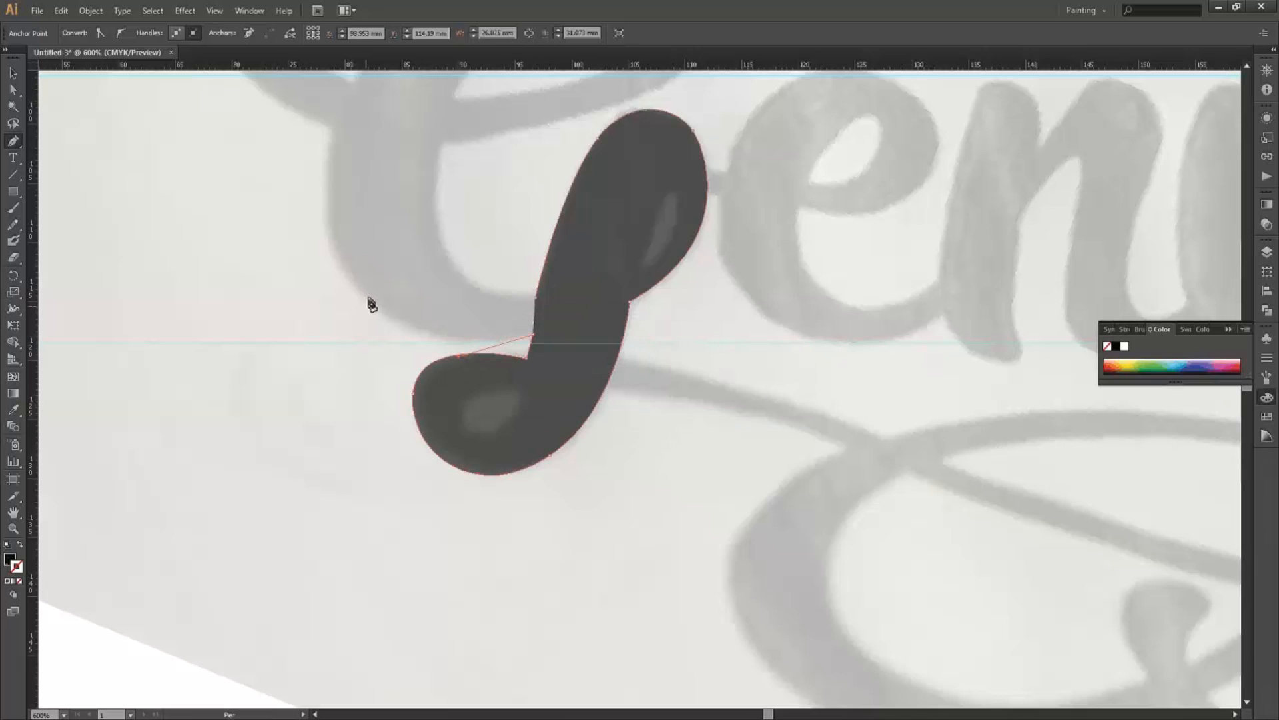
drag(368, 297, 346, 269)
key(ctrl+z)
key(ctrl+z)
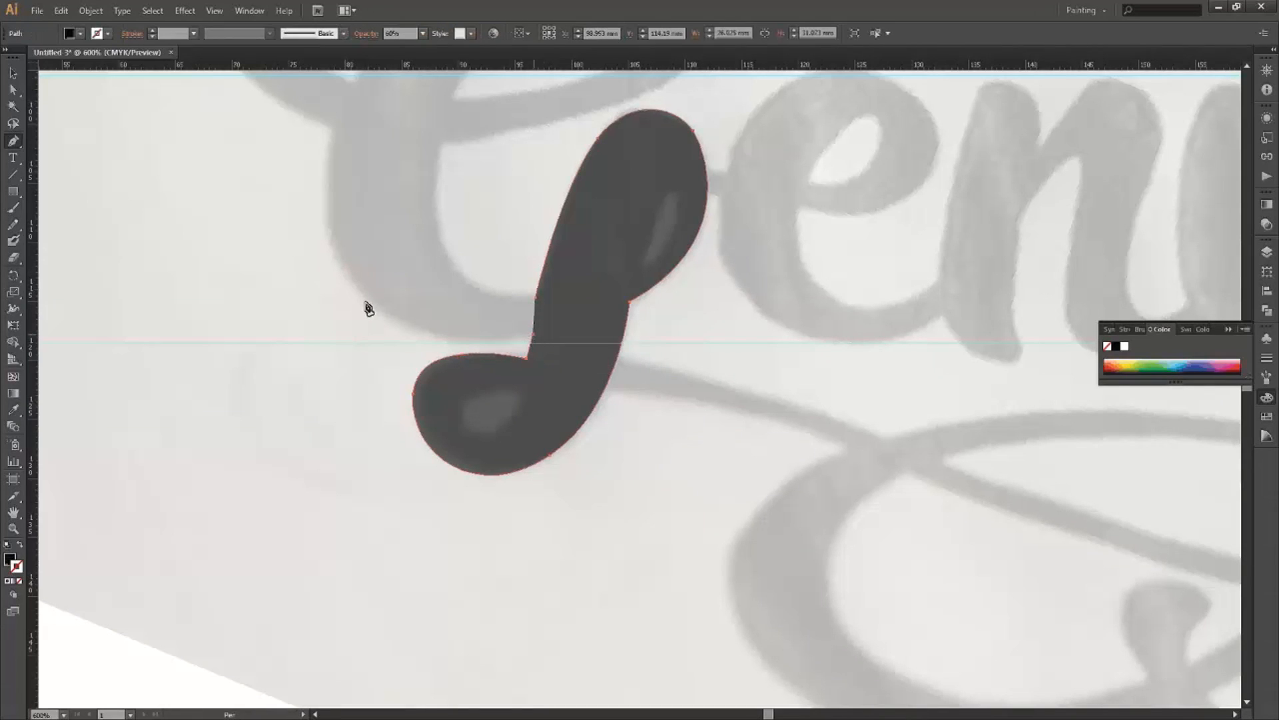
key(ctrl+z)
Continue from the stem anchor with curved segments out left and up the G's stroke.
click(532, 335)
key(alt)
drag(379, 313, 299, 269)
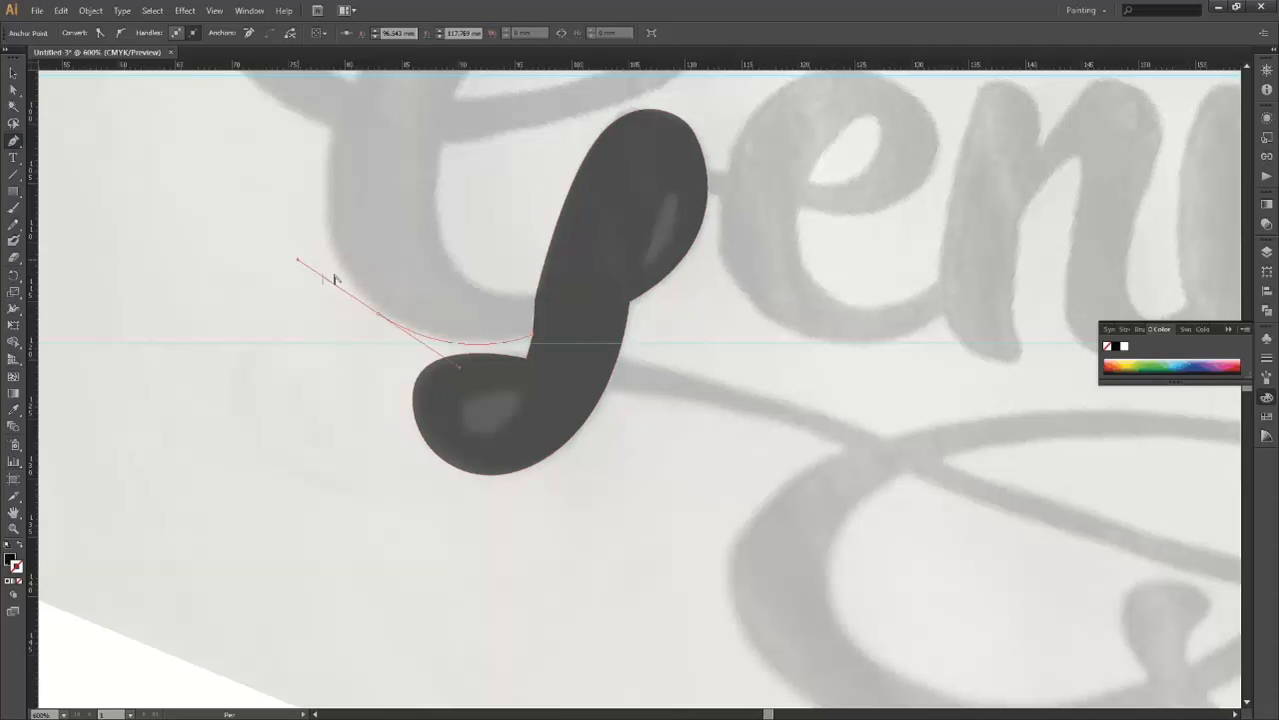
drag(329, 178, 437, 233)
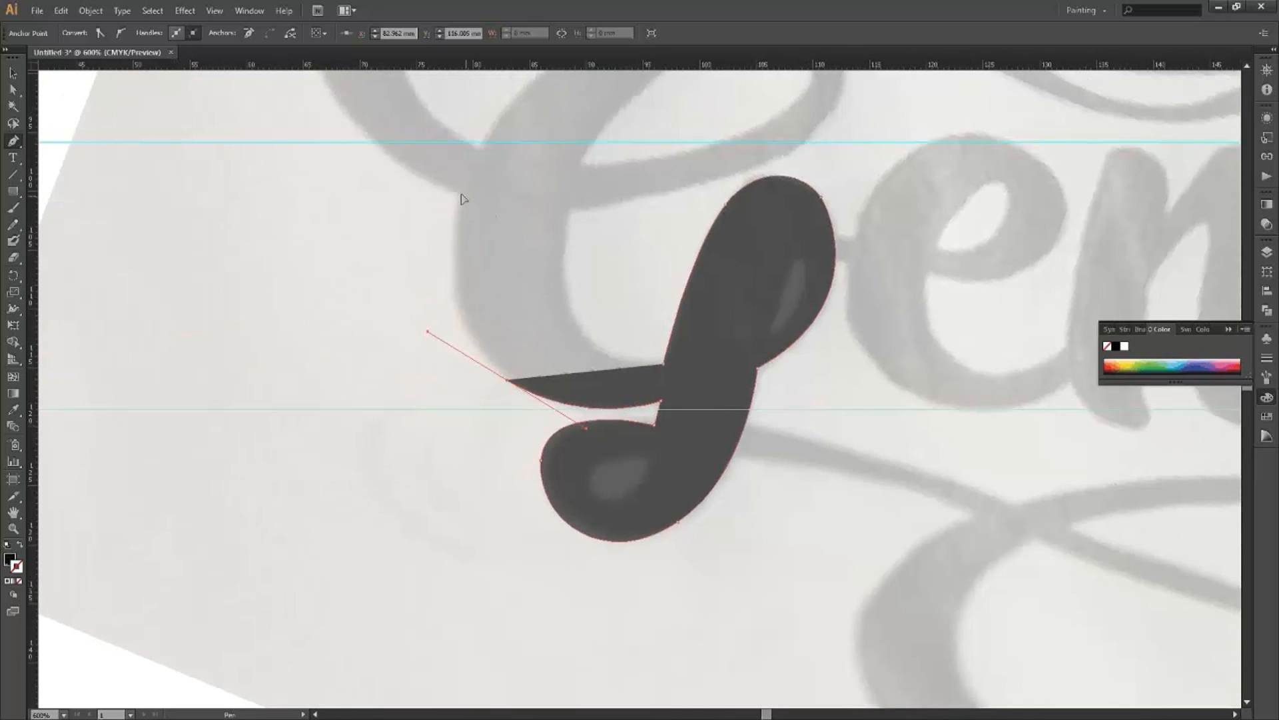
drag(462, 195, 485, 148)
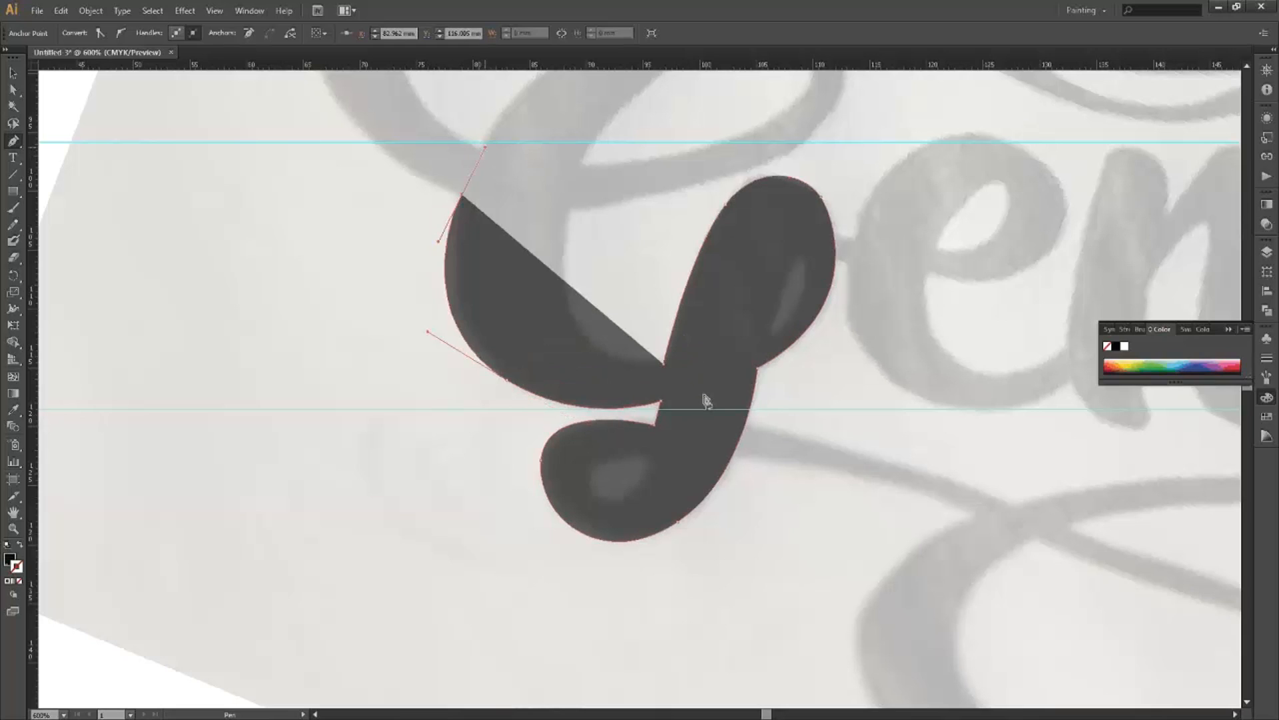
drag(533, 236, 687, 408)
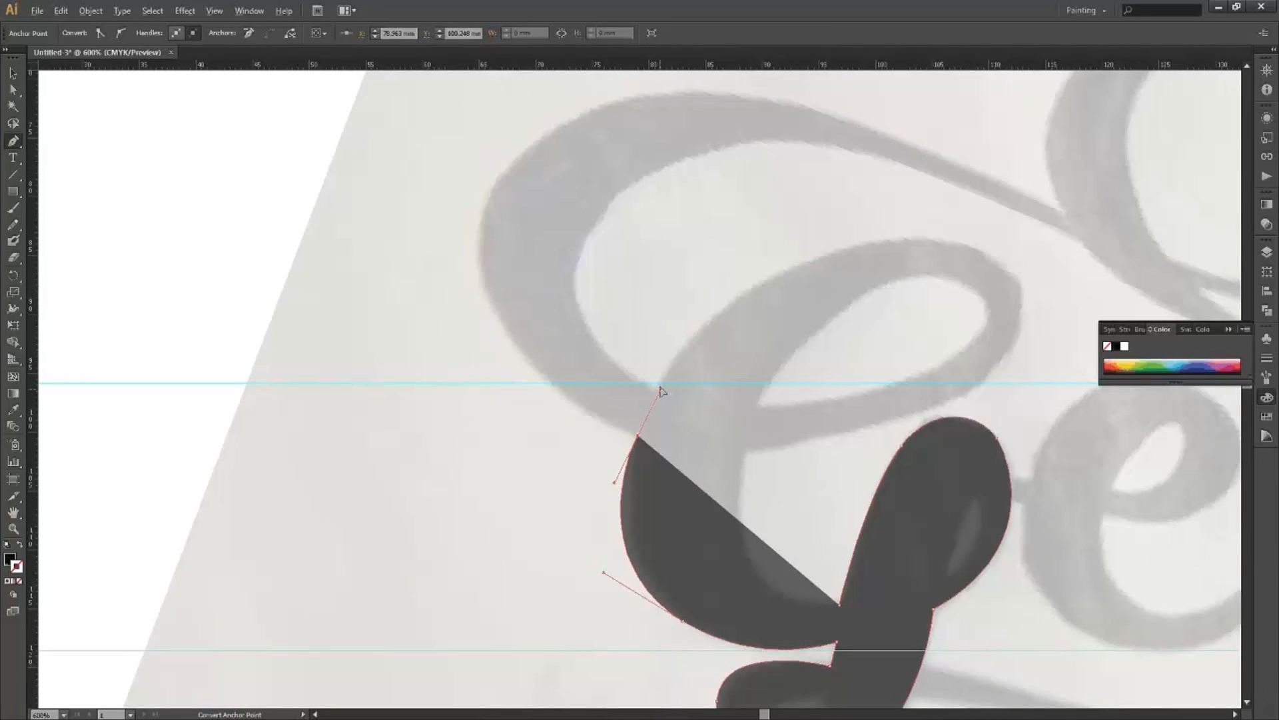
drag(596, 419, 590, 421)
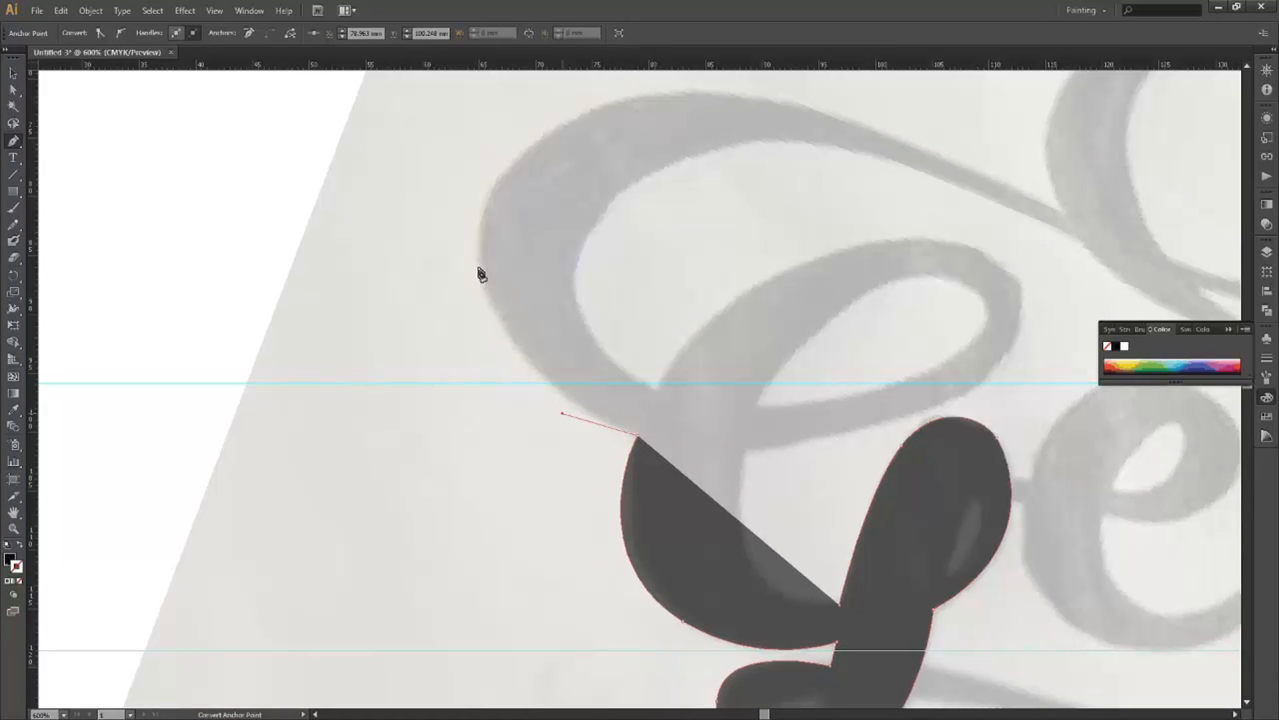
Add anchors up the G's left curve and across its top, refining the previous handle.
drag(479, 229, 486, 159)
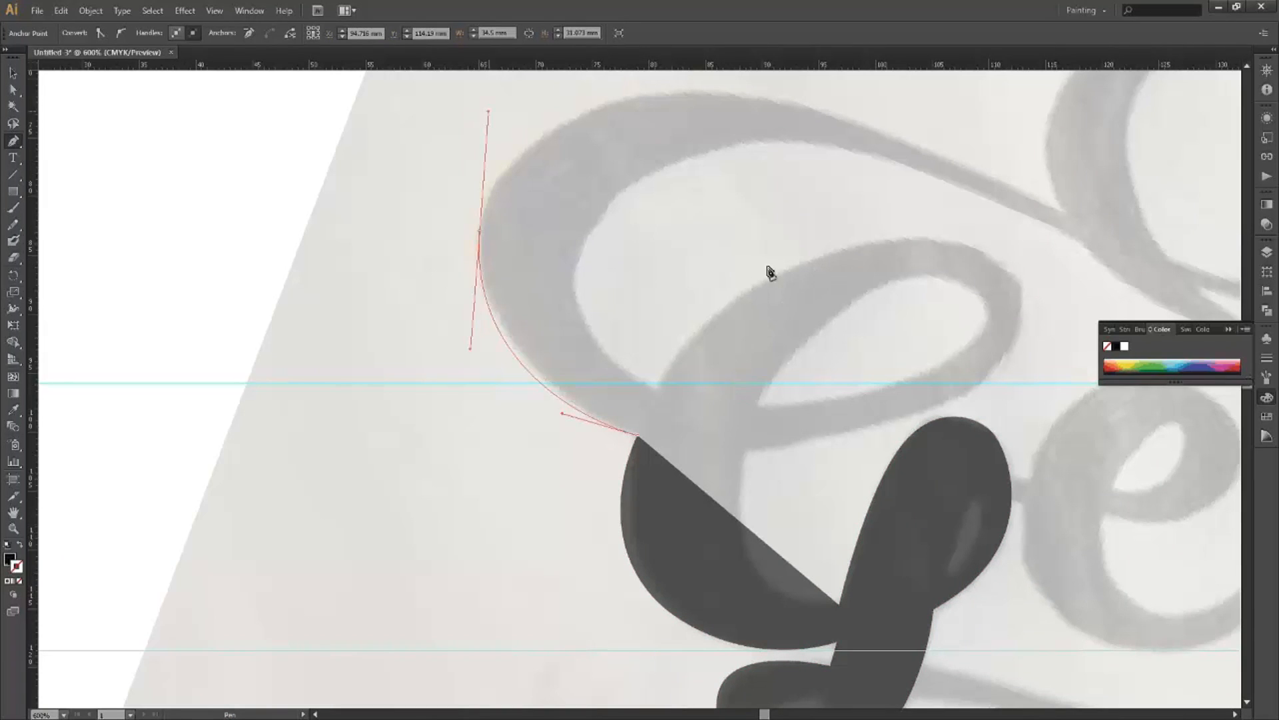
drag(776, 166, 704, 291)
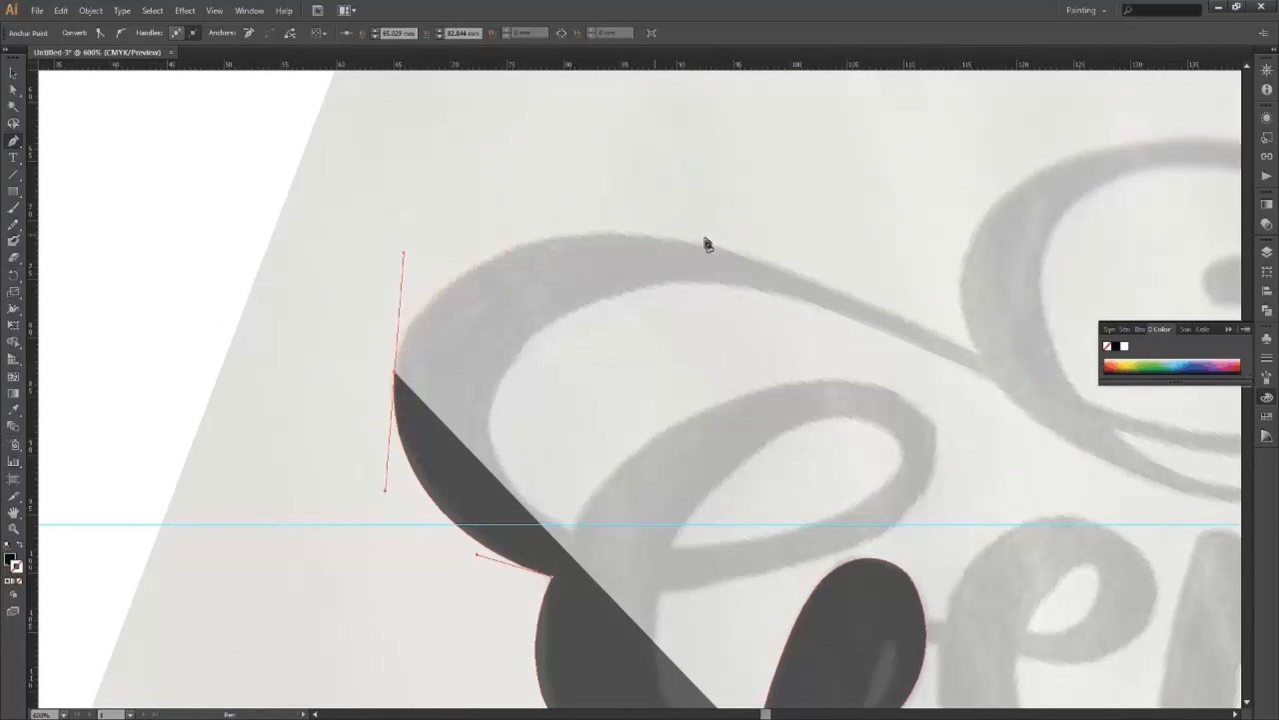
drag(654, 233, 743, 252)
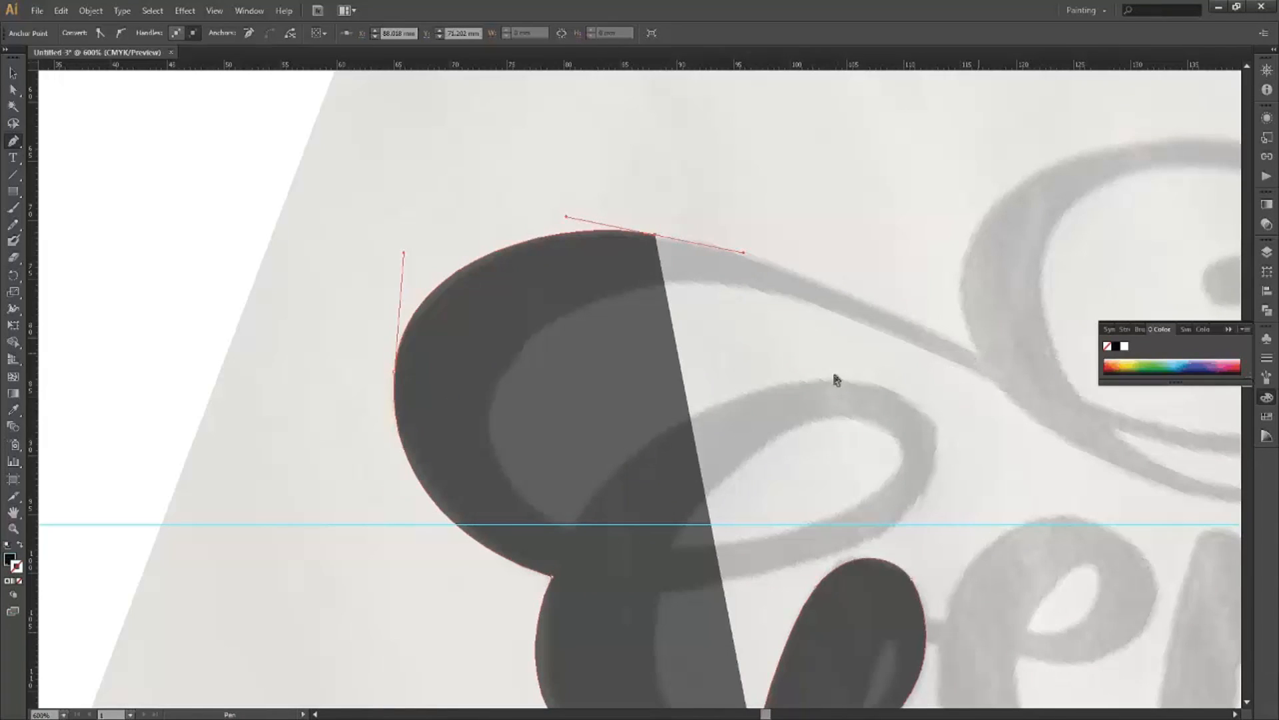
scroll(831, 376, right, 3)
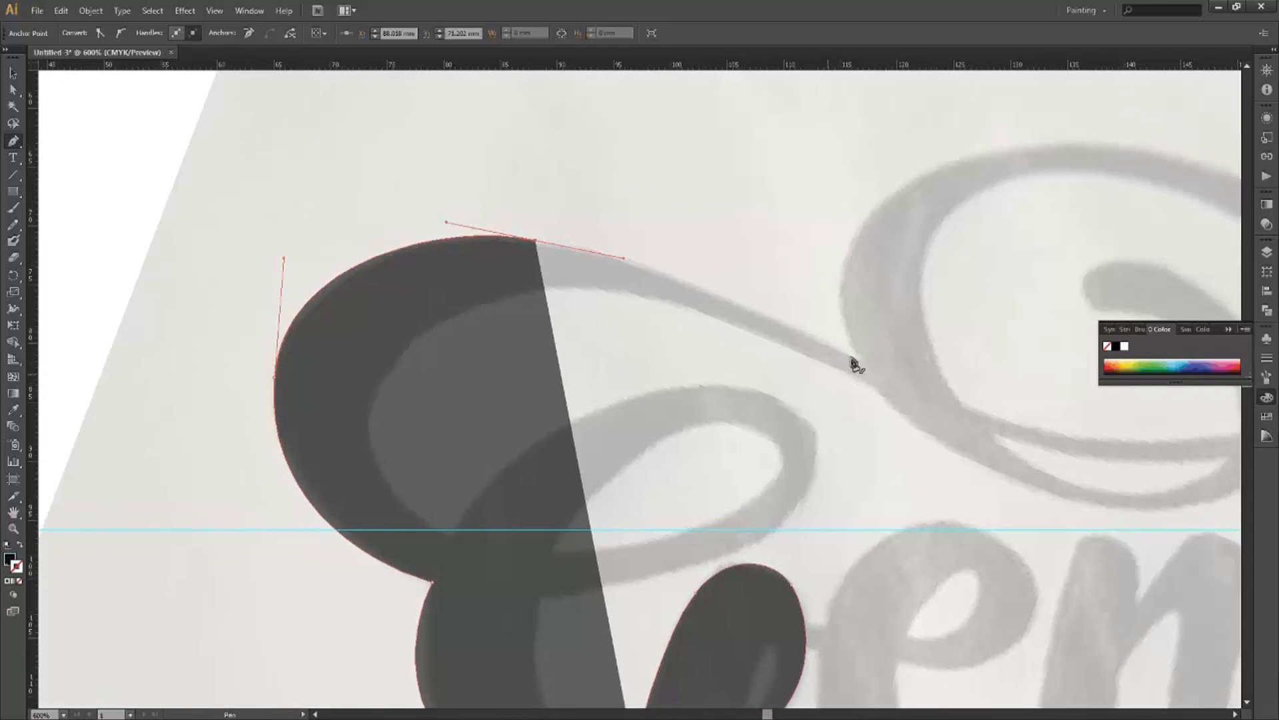
key(space)
click(856, 358)
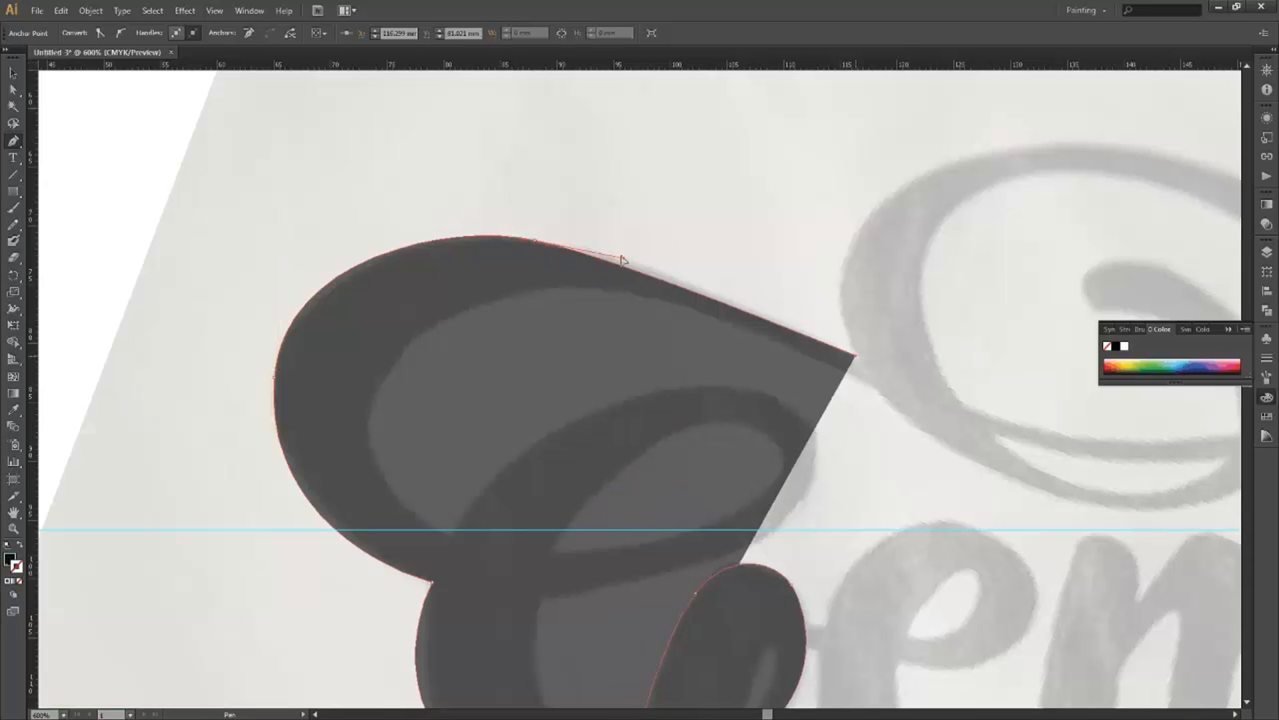
key(ctrl)
drag(623, 264, 631, 250)
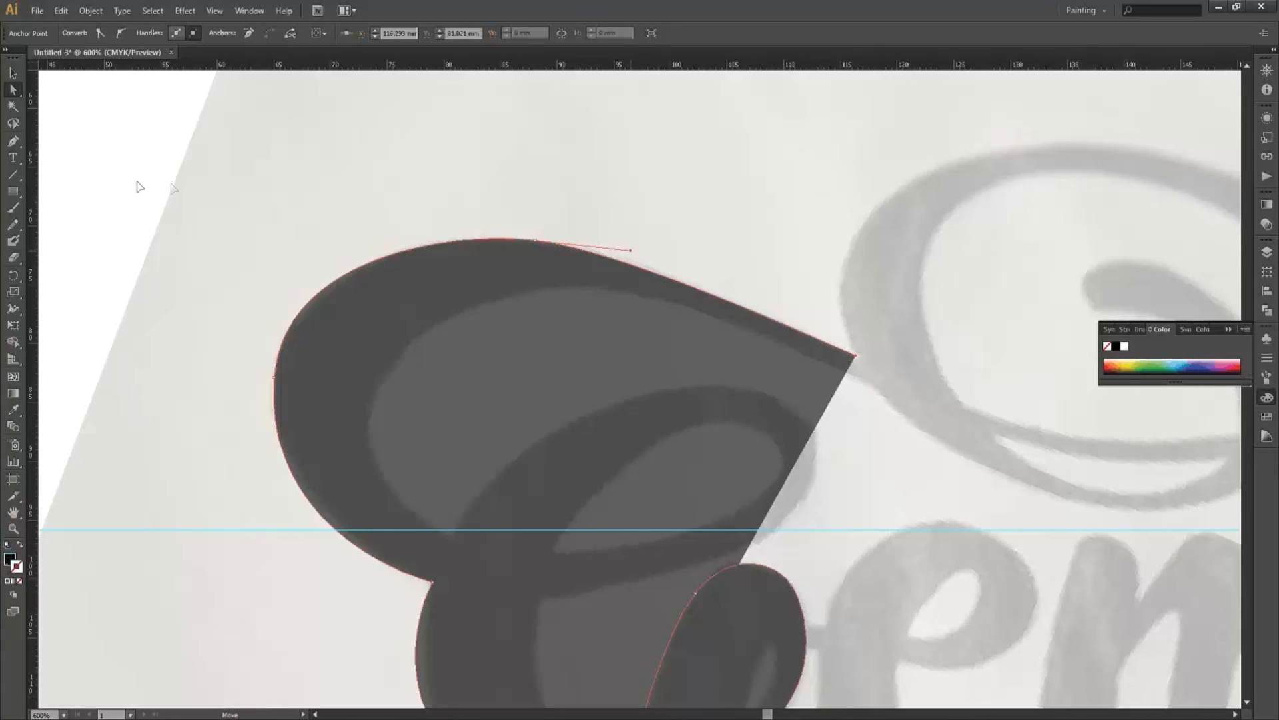
Trace along the thin connecting stroke and onto the swash loop's upper edge.
click(13, 142)
drag(433, 276, 410, 279)
drag(873, 201, 499, 223)
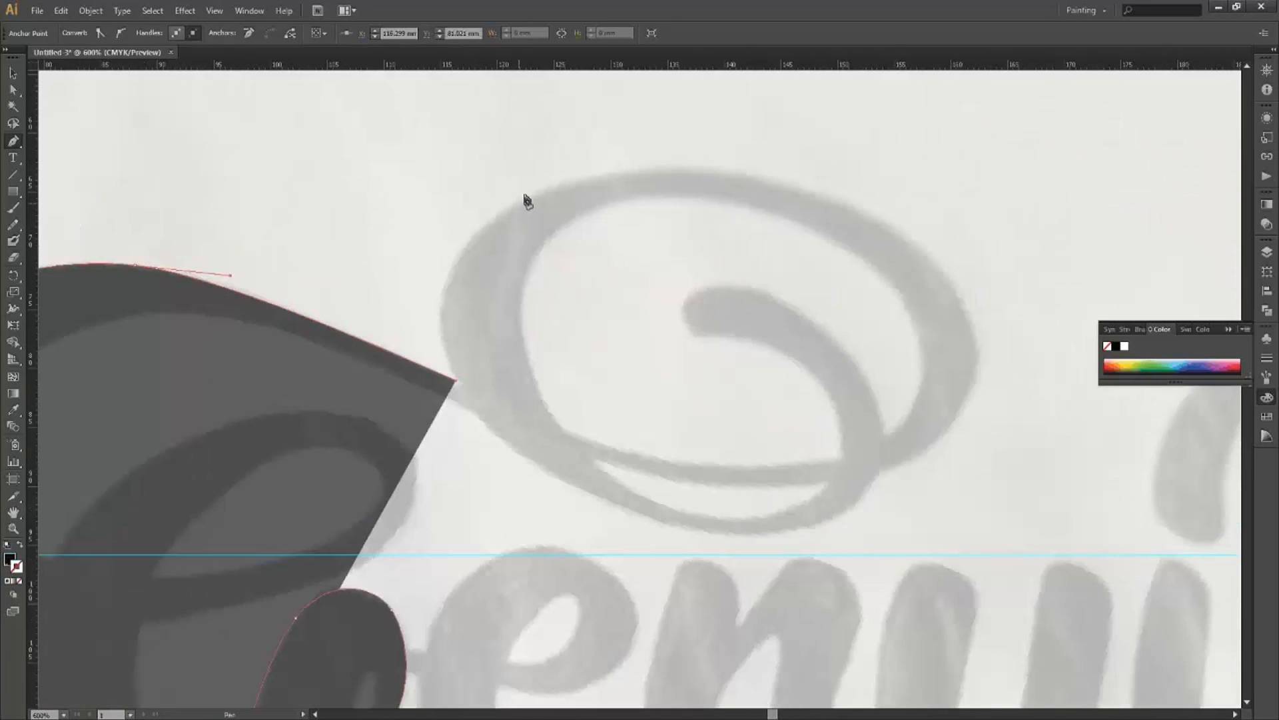
click(526, 198)
drag(657, 132, 654, 122)
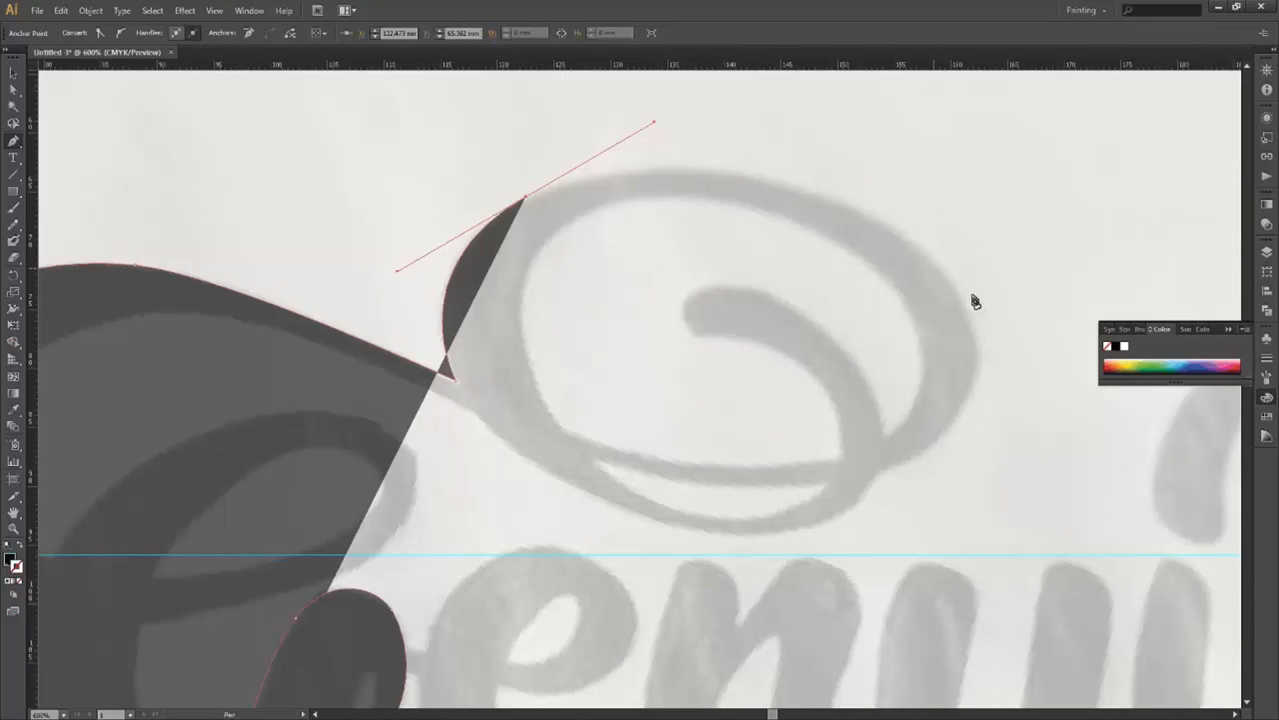
drag(938, 262, 1005, 331)
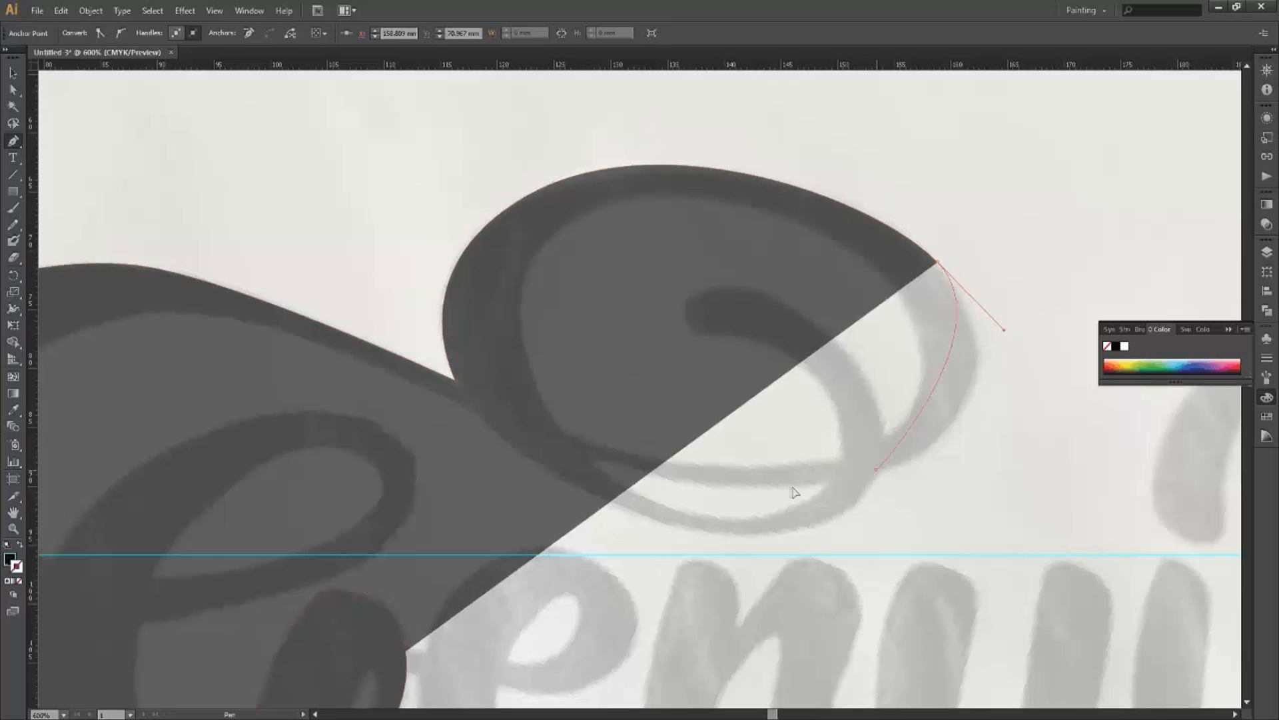
Continue the outline down the loop's right side to its bottom, dismissing the Convert Anchor Point error.
drag(876, 469, 775, 491)
key(alt)
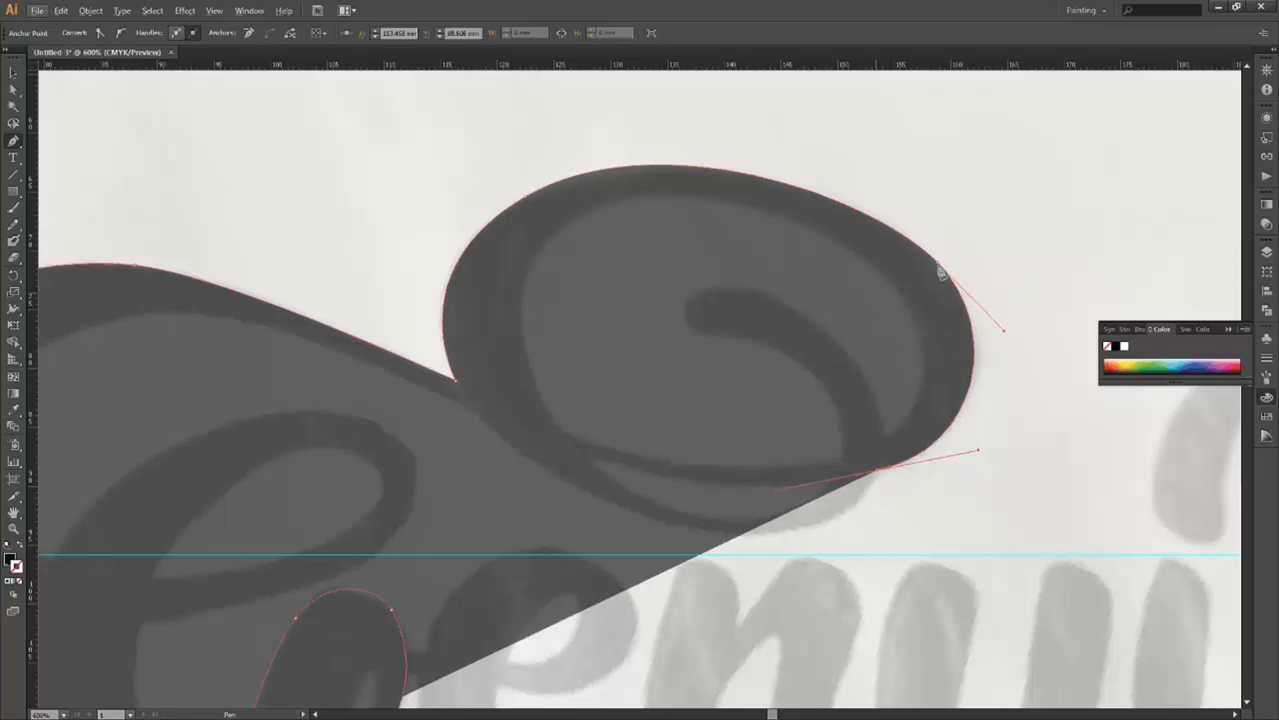
key(alt)
alt+click(800, 507)
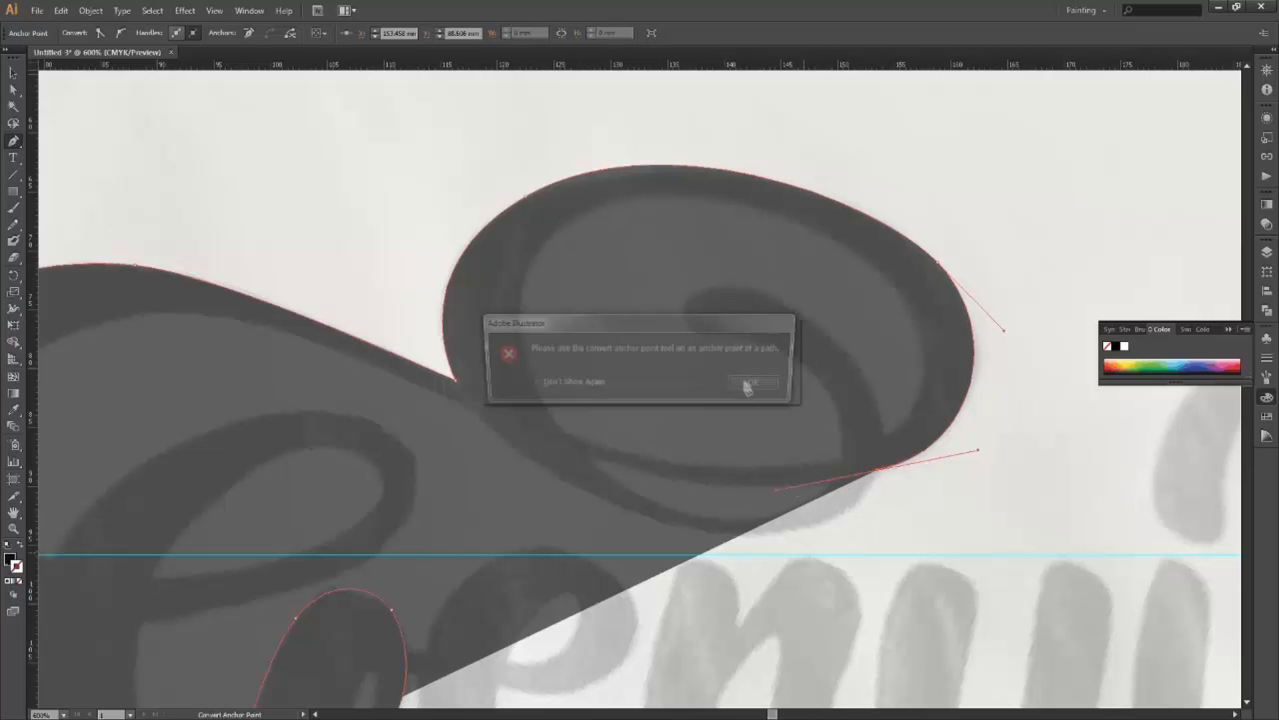
key(Return)
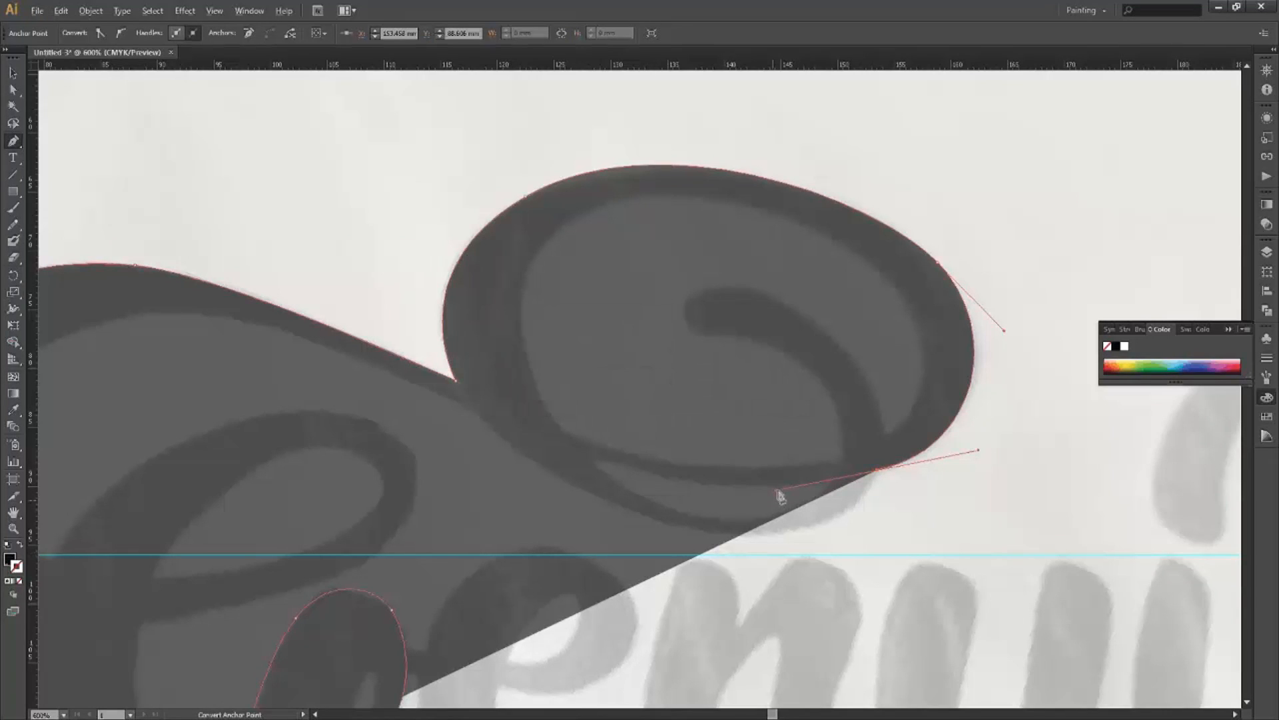
click(853, 536)
drag(854, 543, 853, 548)
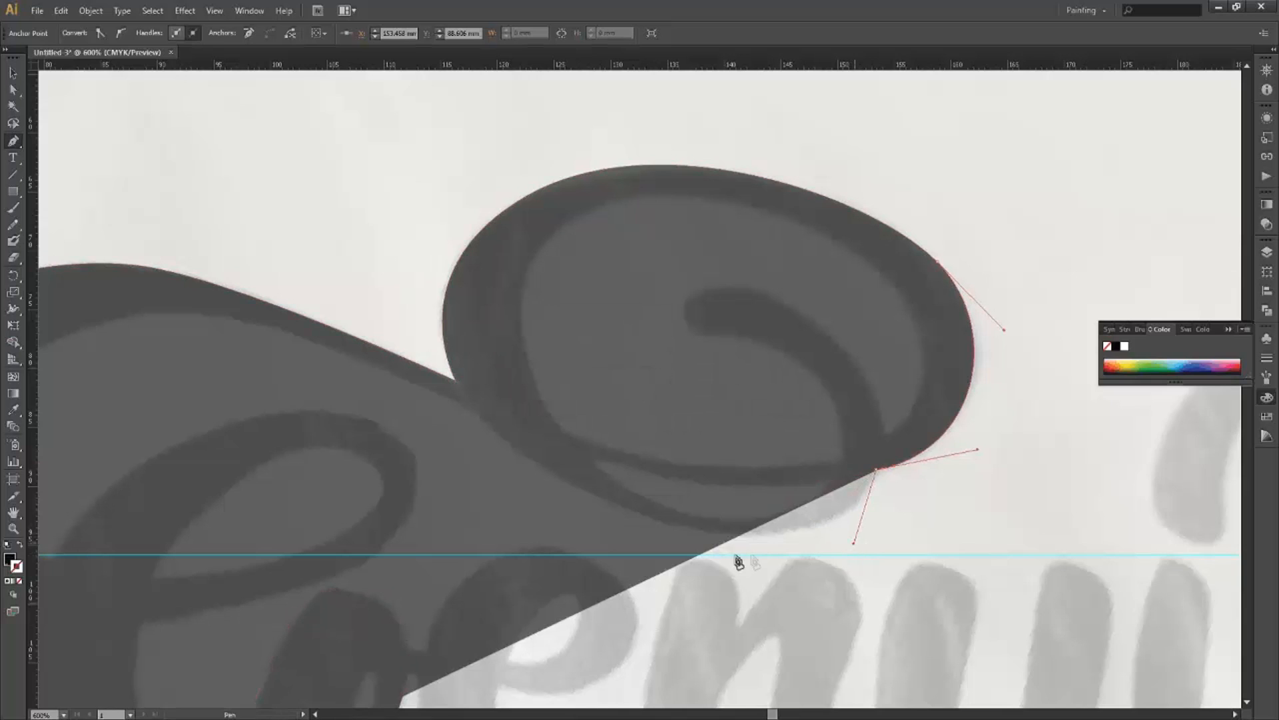
ctrl+click(649, 517)
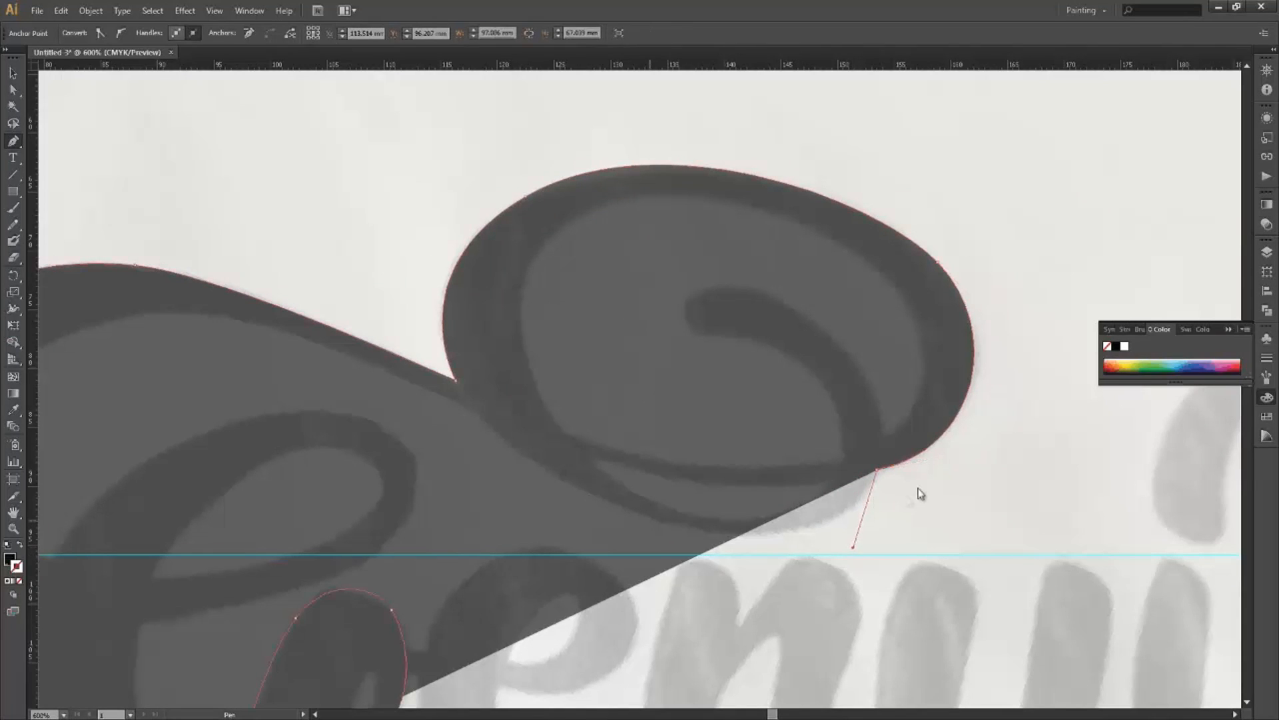
ctrl+click(876, 471)
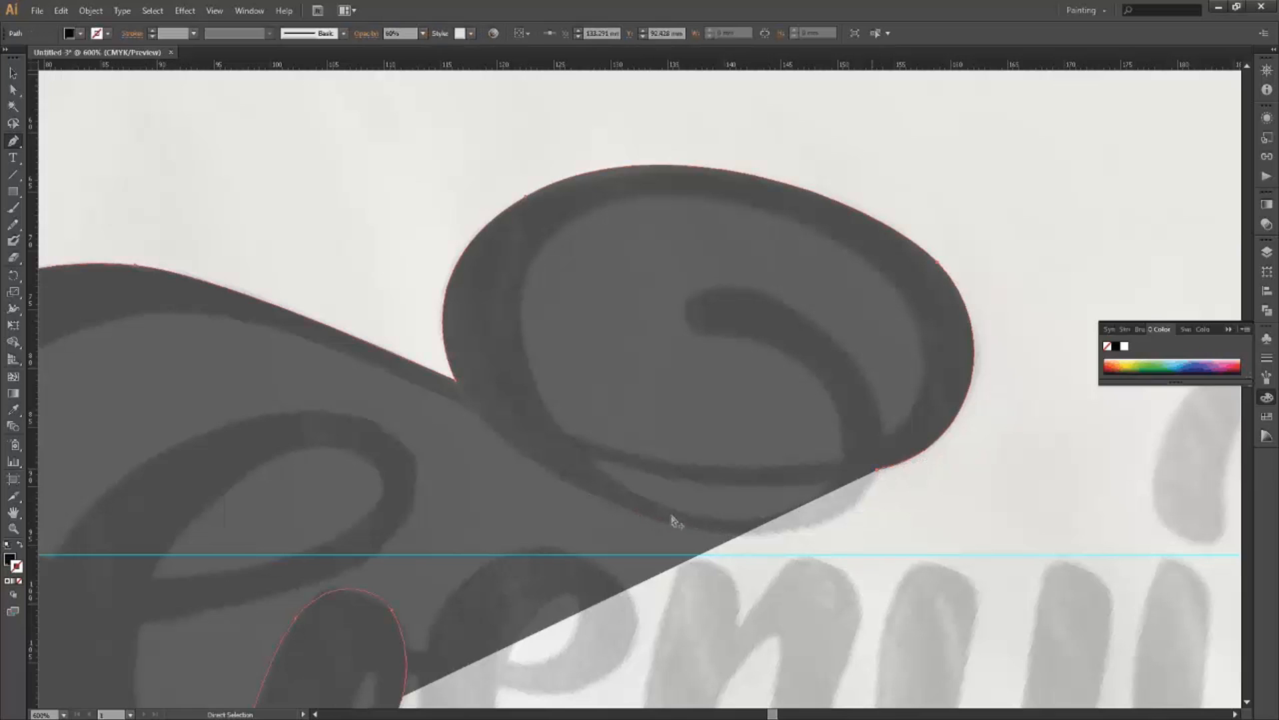
Curve the outline back under the swash loop to a corner and refine its handles.
drag(659, 525, 452, 479)
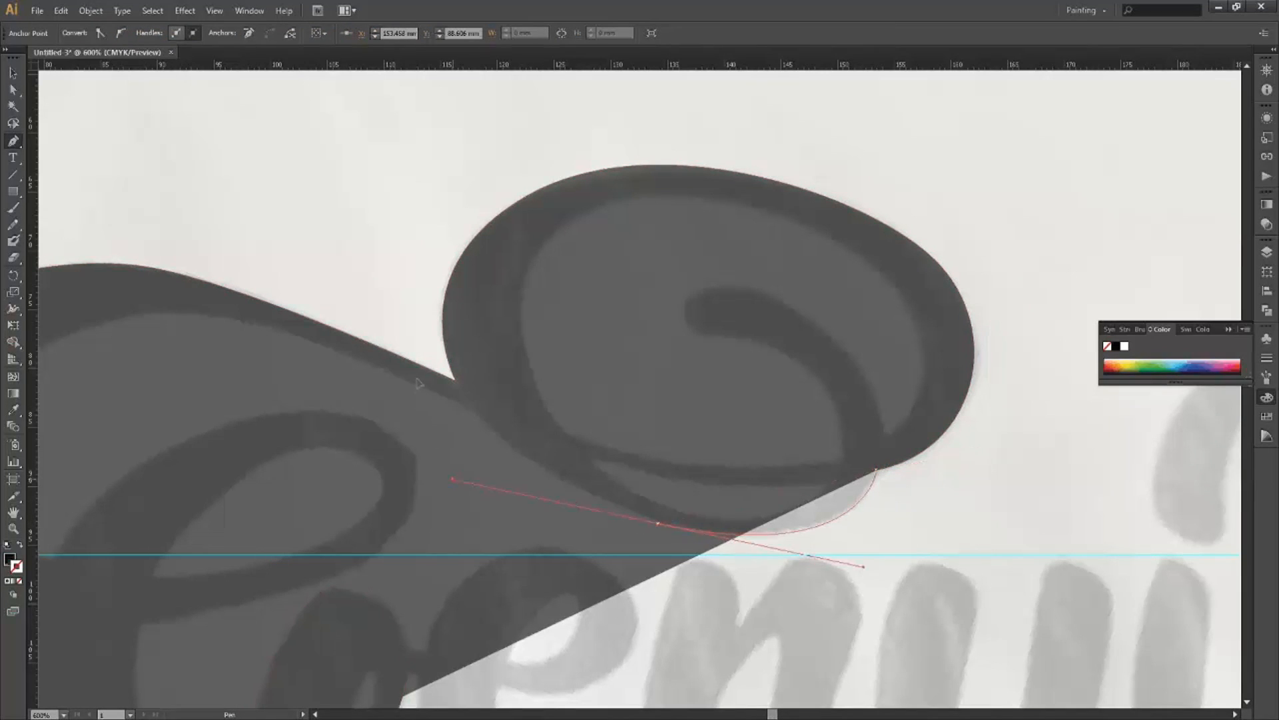
click(472, 407)
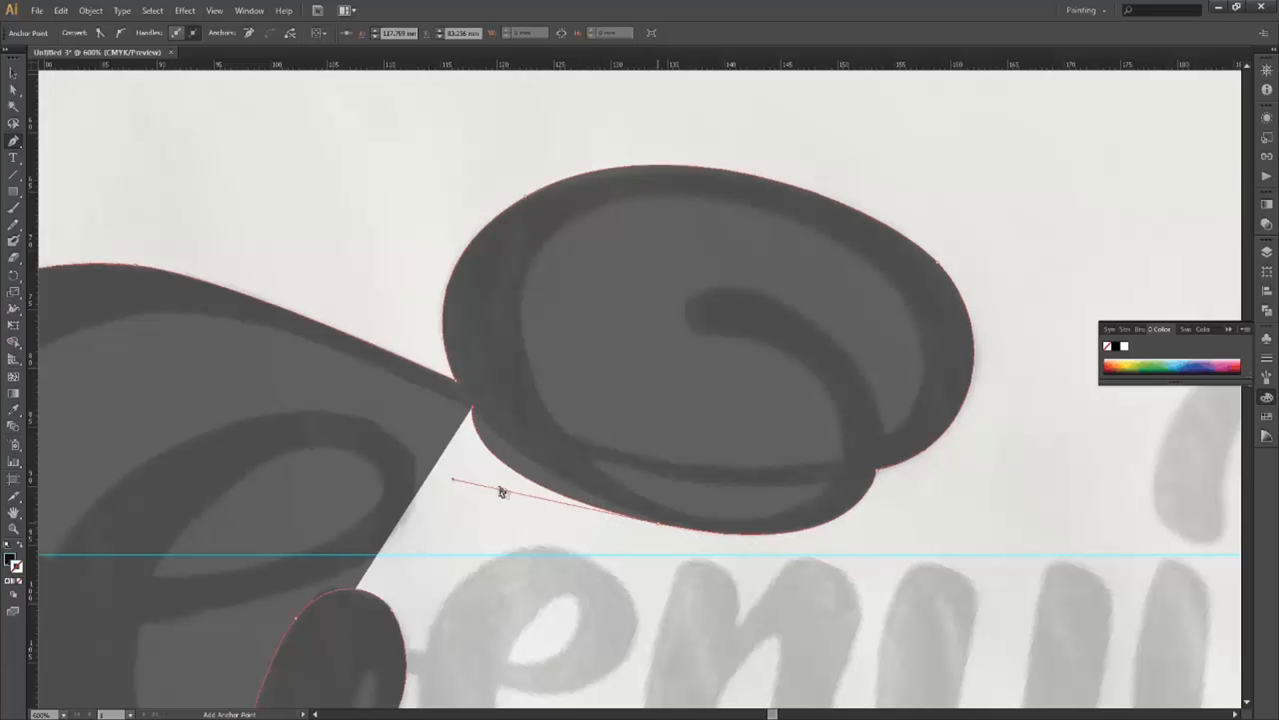
click(13, 91)
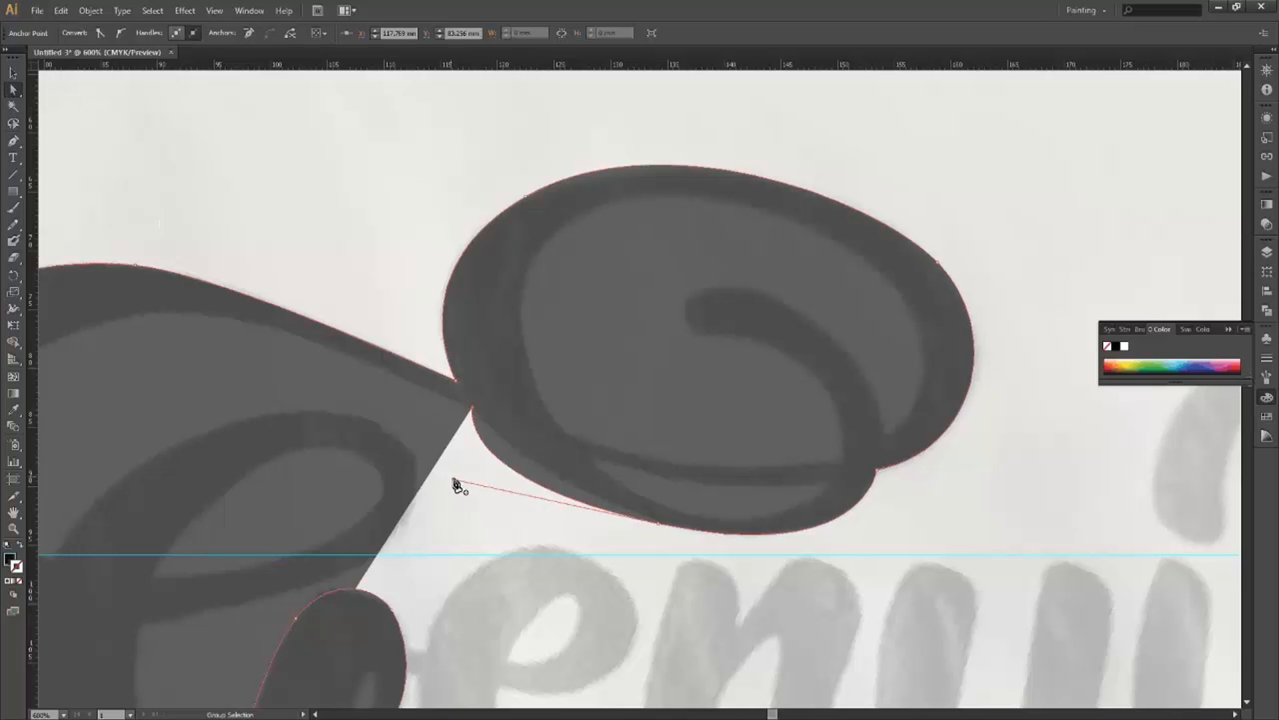
mouse_move(542, 508)
mouse_down()
mouse_move(534, 500)
mouse_move(565, 506)
mouse_up()
drag(863, 571, 657, 524)
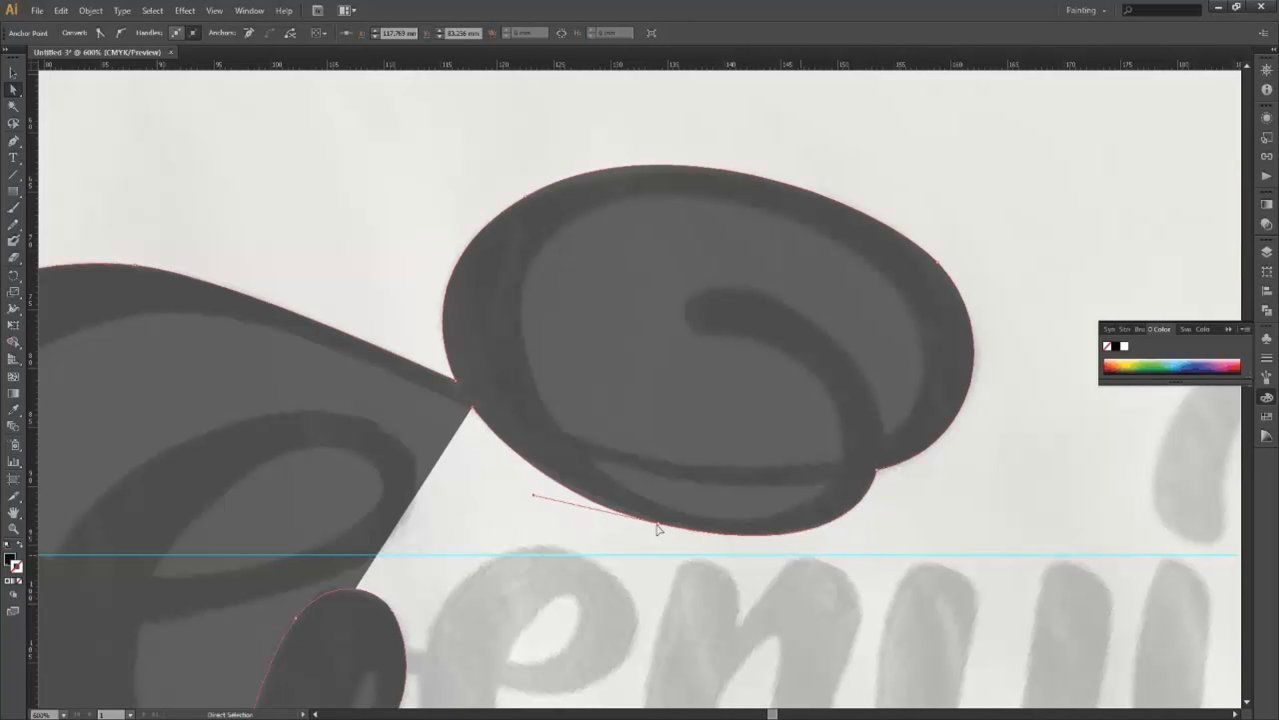
key(ctrl+z)
drag(853, 573, 706, 523)
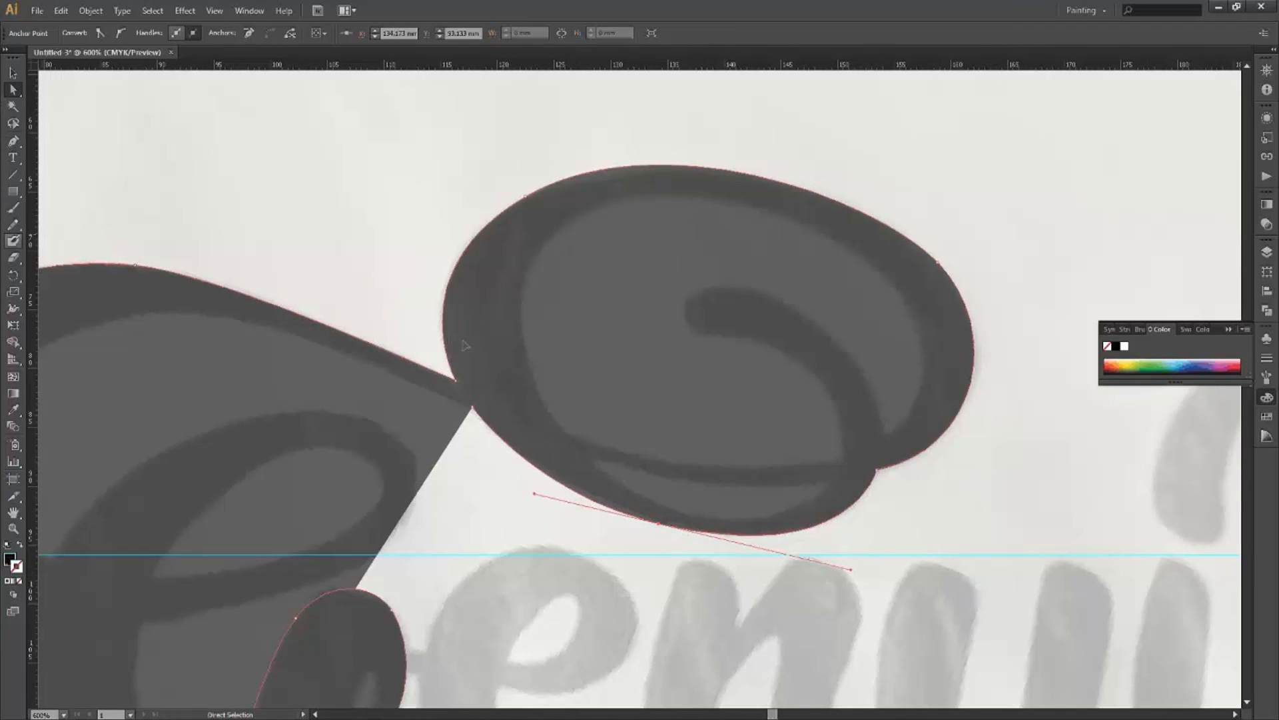
Resume the path and trace down the inside of the G's upper curve, adjusting the last handle.
key(p)
click(473, 408)
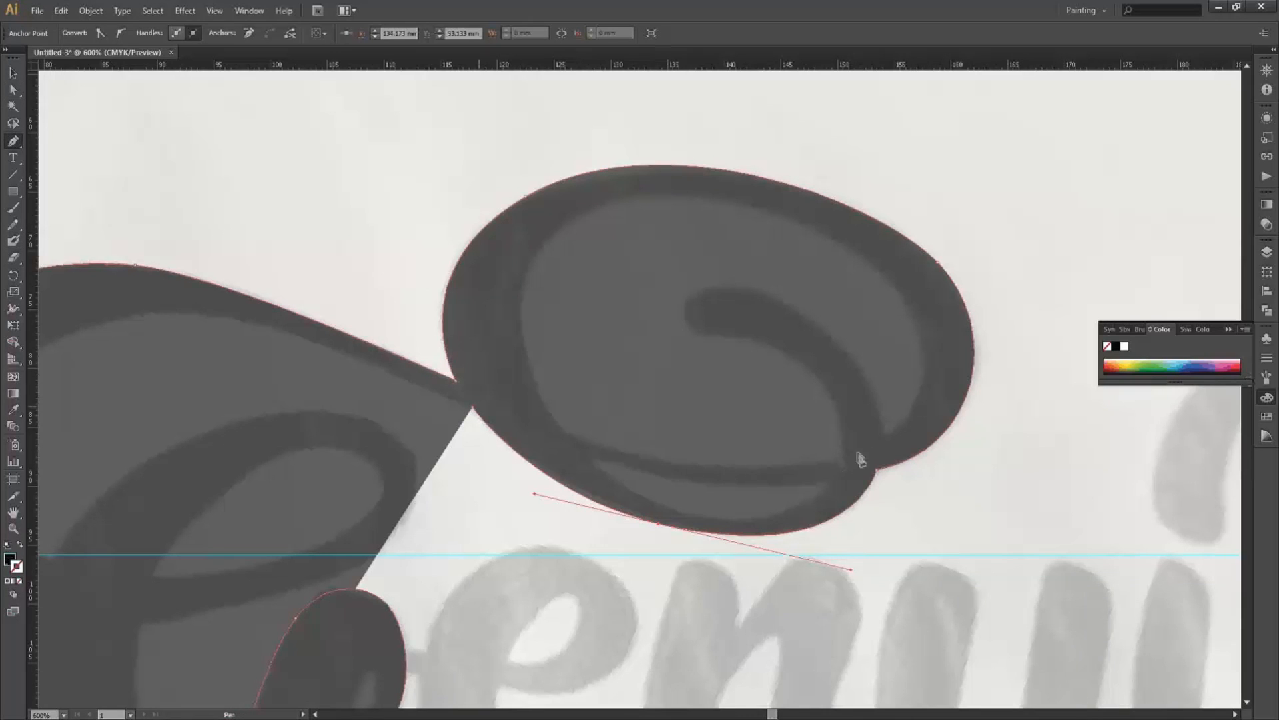
drag(473, 421, 910, 437)
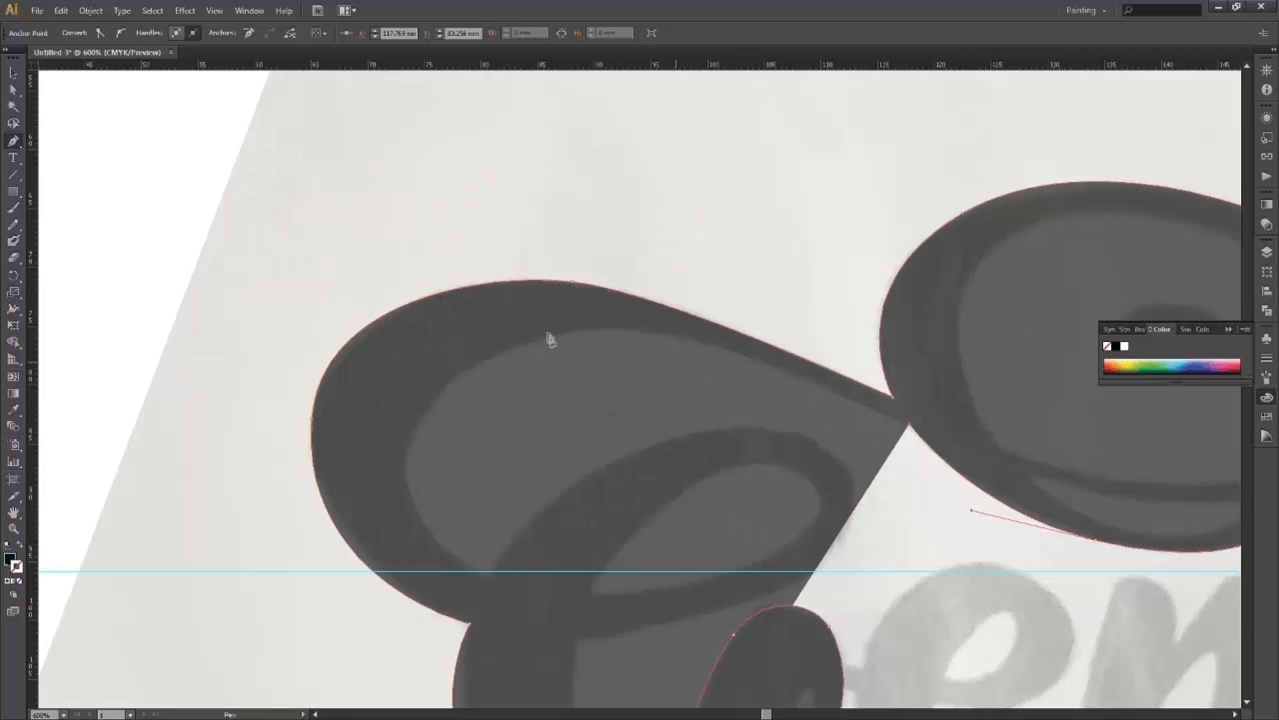
drag(573, 329, 465, 350)
ctrl+click(406, 522)
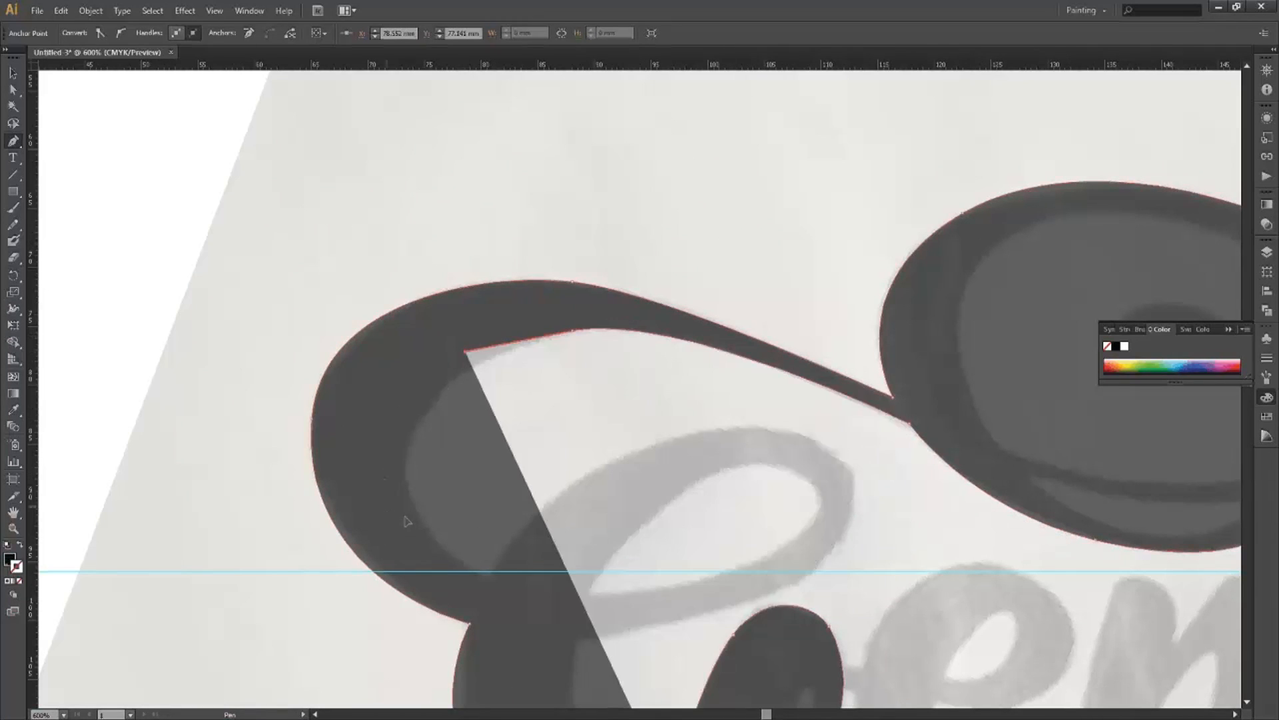
key(ctrl+z)
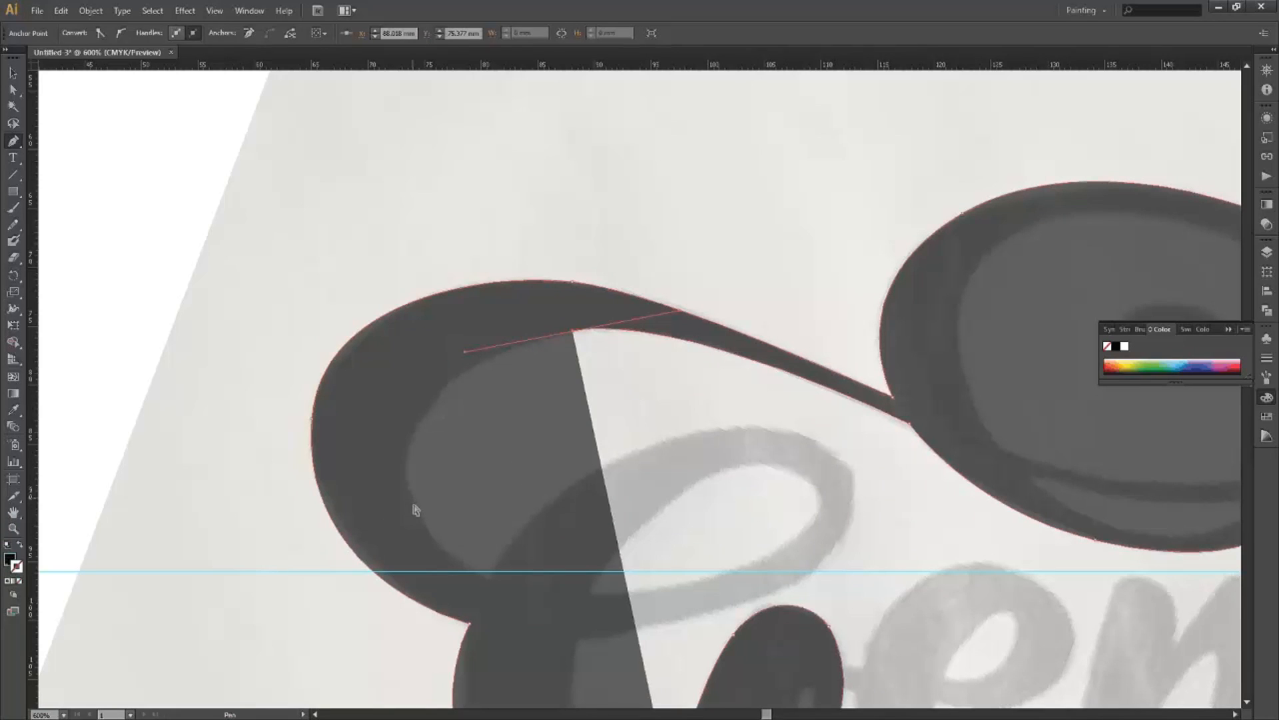
drag(411, 501, 430, 582)
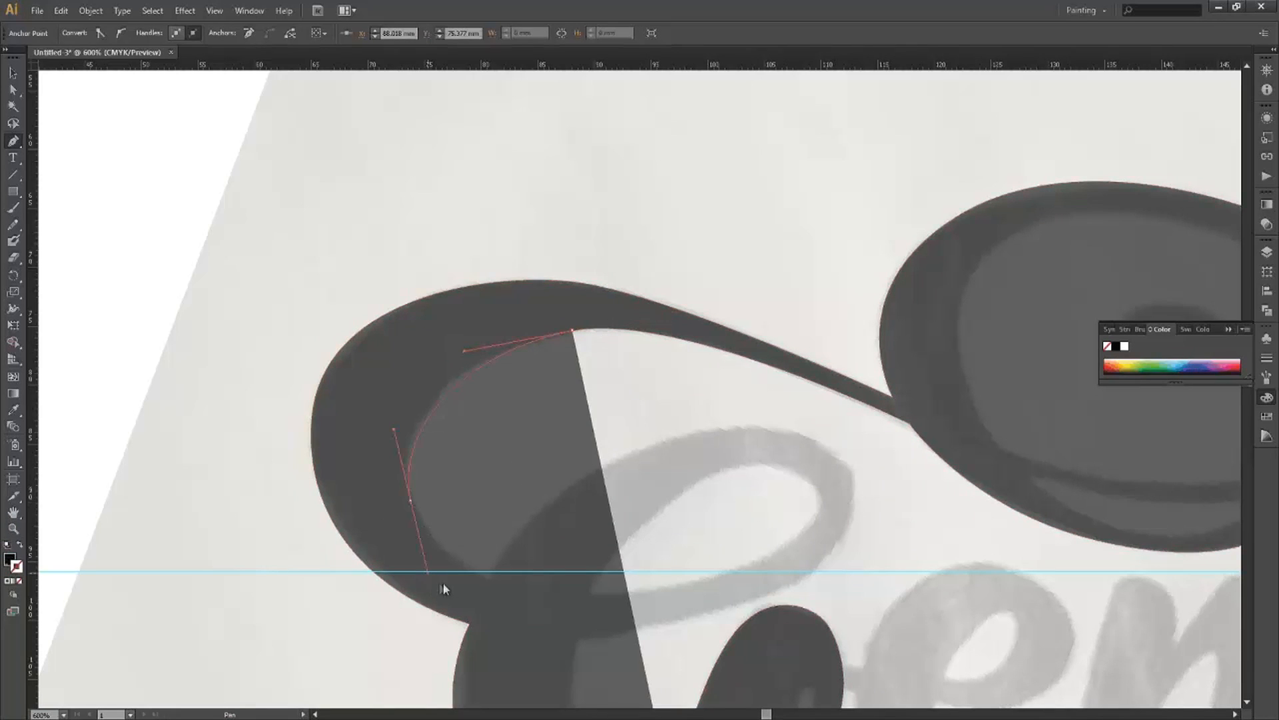
click(490, 578)
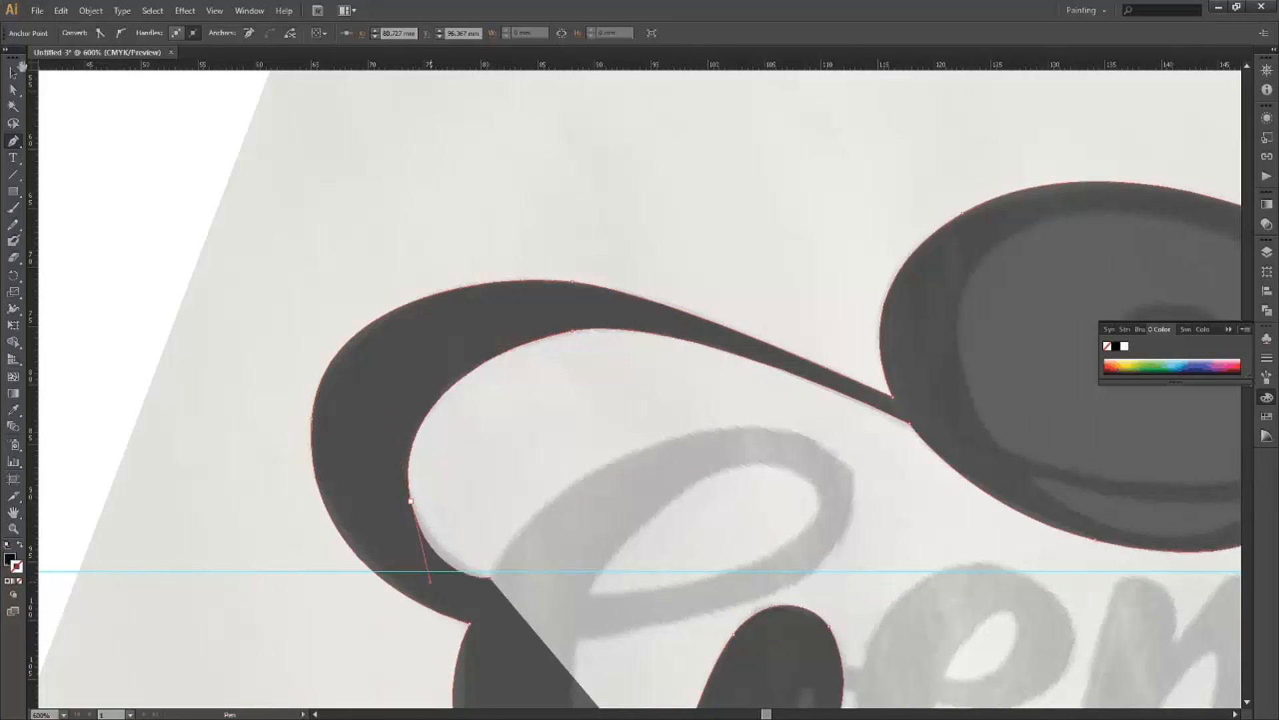
key(ctrl)
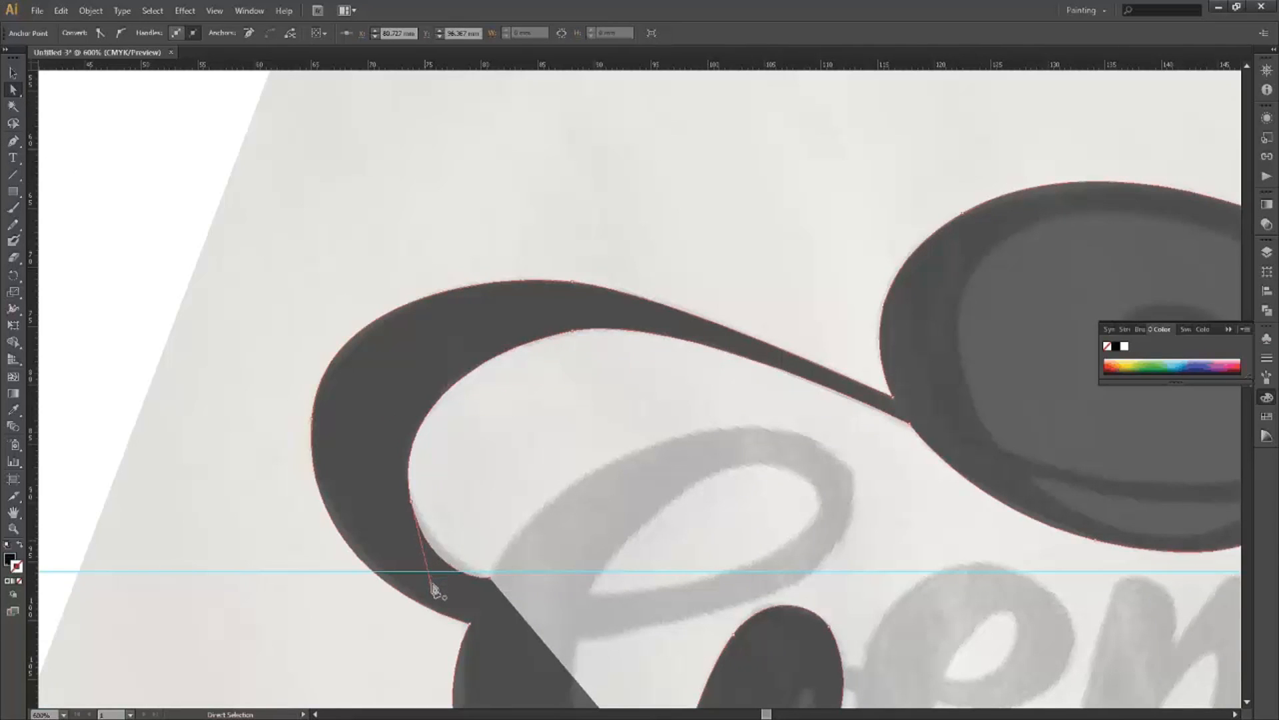
drag(433, 567, 431, 567)
drag(565, 401, 527, 269)
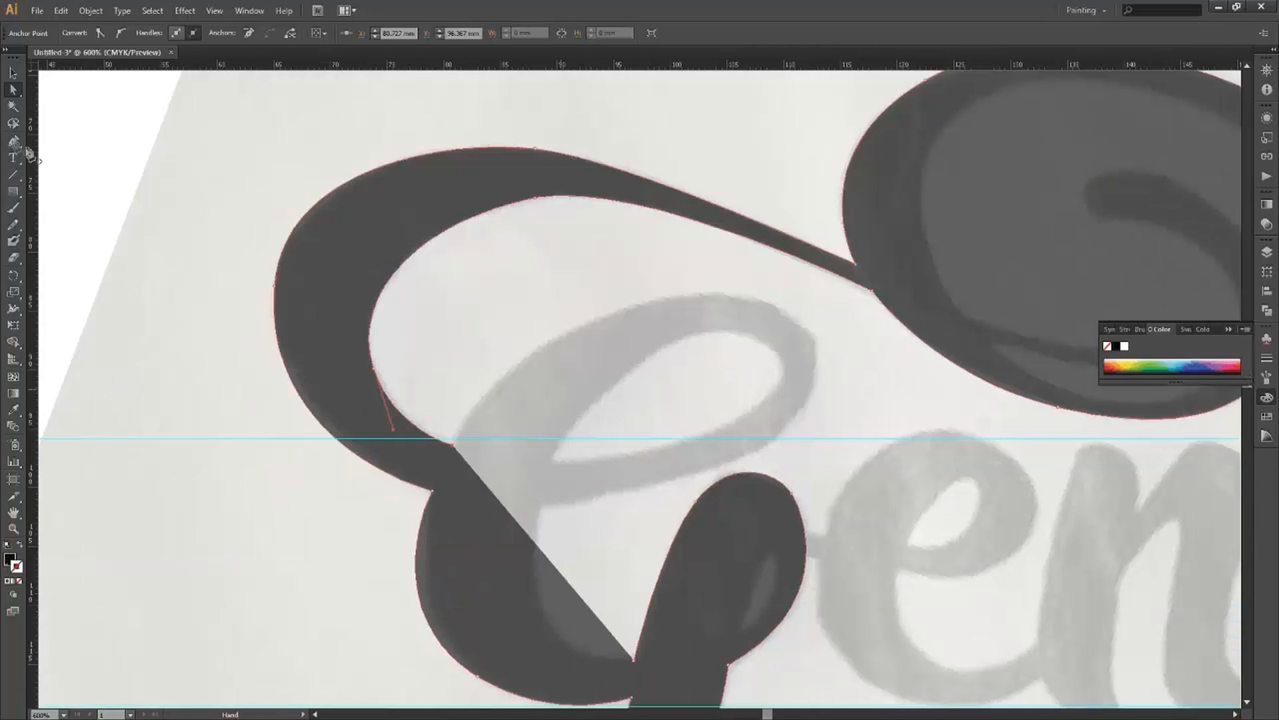
Nudge the anchor at the base of the G's stem slightly to the right.
key(p)
scroll(702, 473, down, 1)
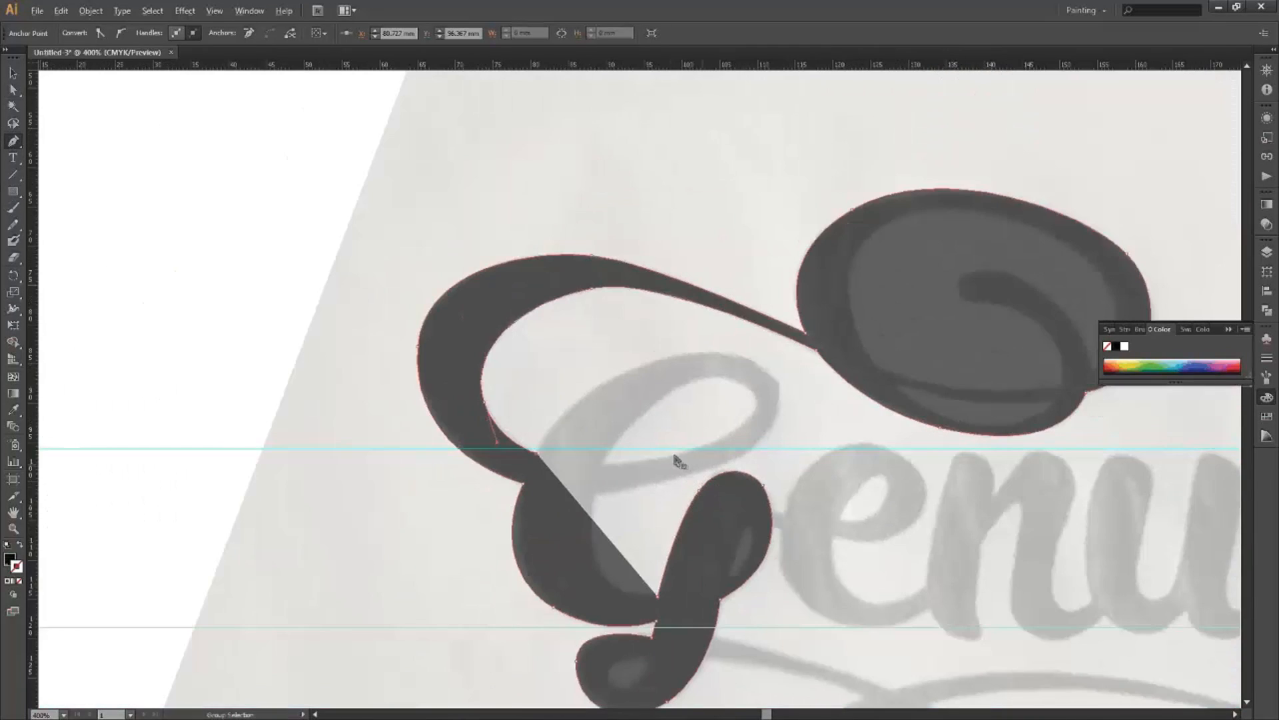
drag(640, 430, 583, 384)
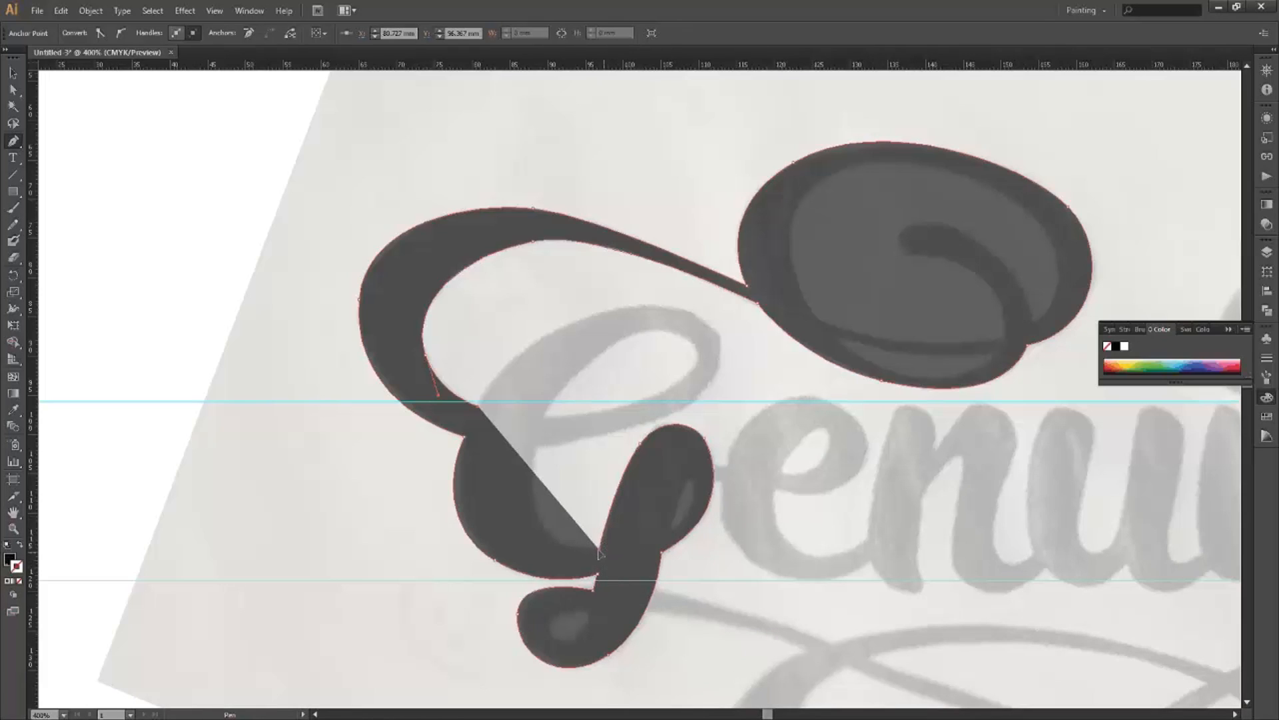
key(ctrl)
drag(599, 549, 602, 550)
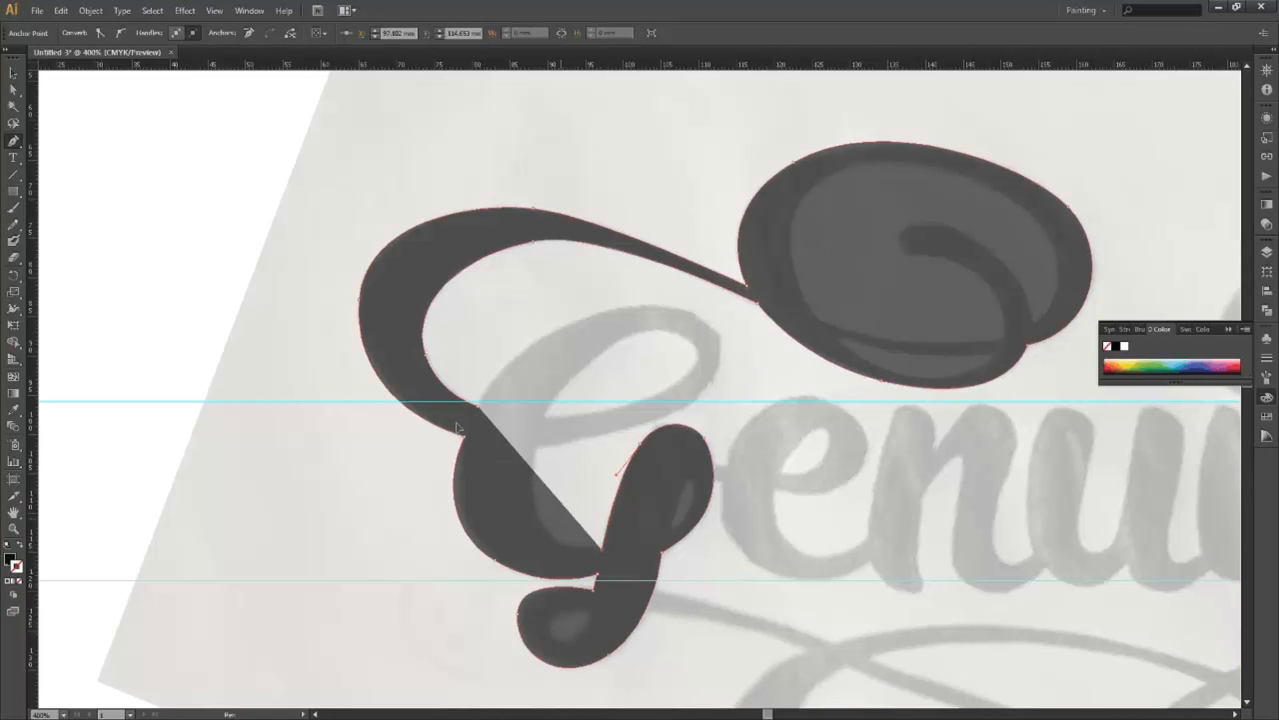
key(alt)
scroll(598, 306, up, 1)
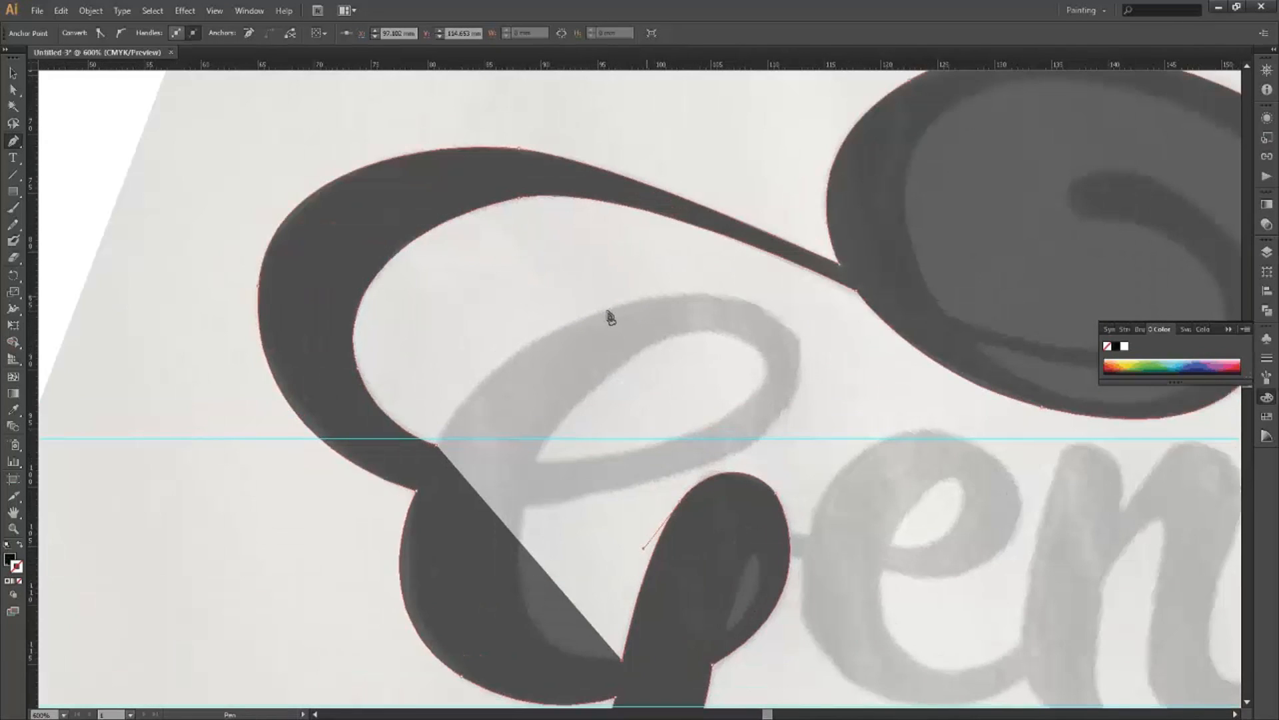
Continue the outline with a curve over the top of the lower bowl and down its right side.
click(437, 445)
drag(591, 313, 681, 277)
mouse_move(799, 350)
mouse_down()
mouse_move(798, 339)
mouse_move(838, 377)
mouse_up()
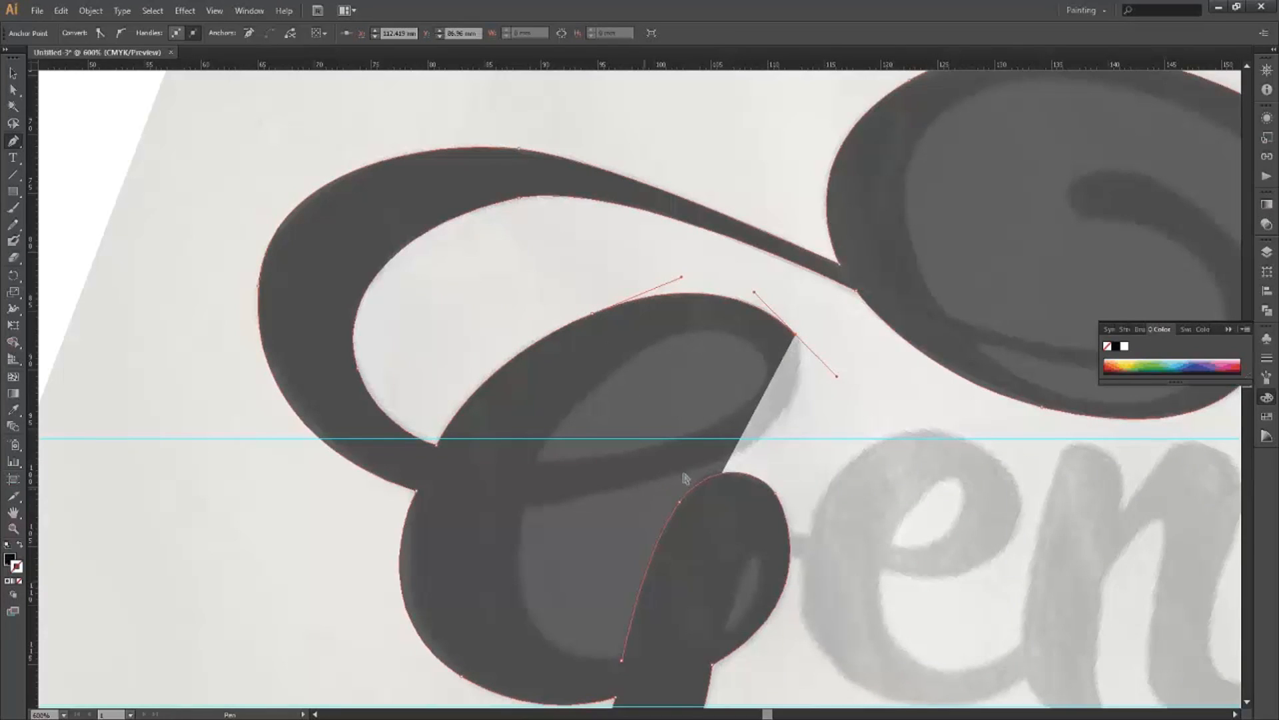
drag(681, 473, 601, 488)
key(ctrl+z)
drag(600, 491, 577, 498)
mouse_move(435, 519)
mouse_down()
mouse_move(446, 525)
mouse_move(438, 517)
mouse_up()
Adjust the inner swash curve's bend and move its anchor down to fit the lettering.
key(ctrl)
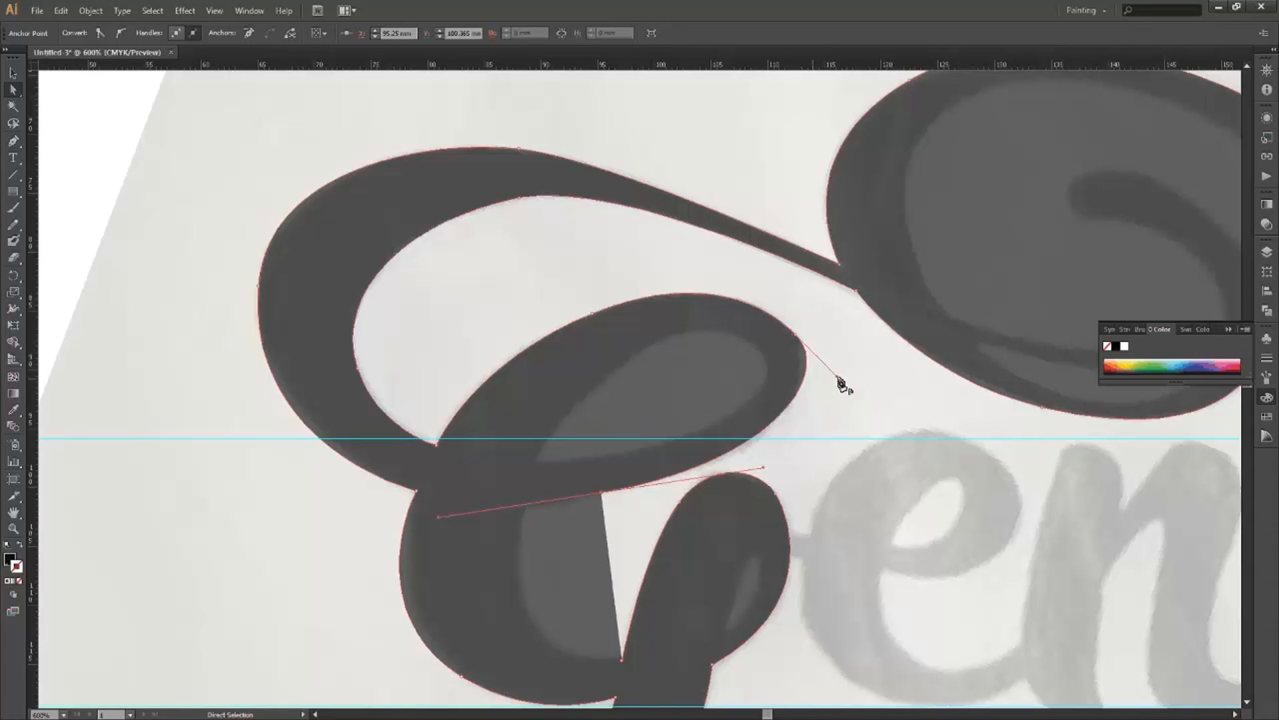
click(832, 387)
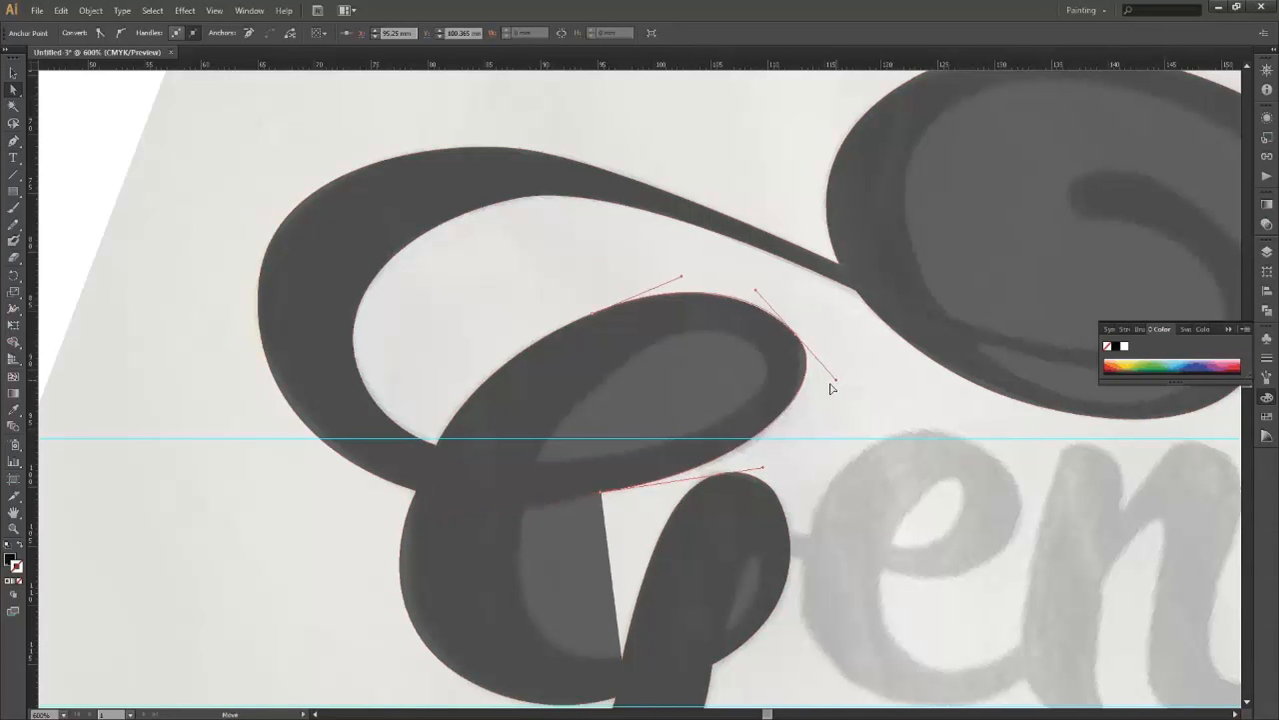
drag(835, 381, 831, 384)
click(797, 339)
drag(792, 343, 787, 348)
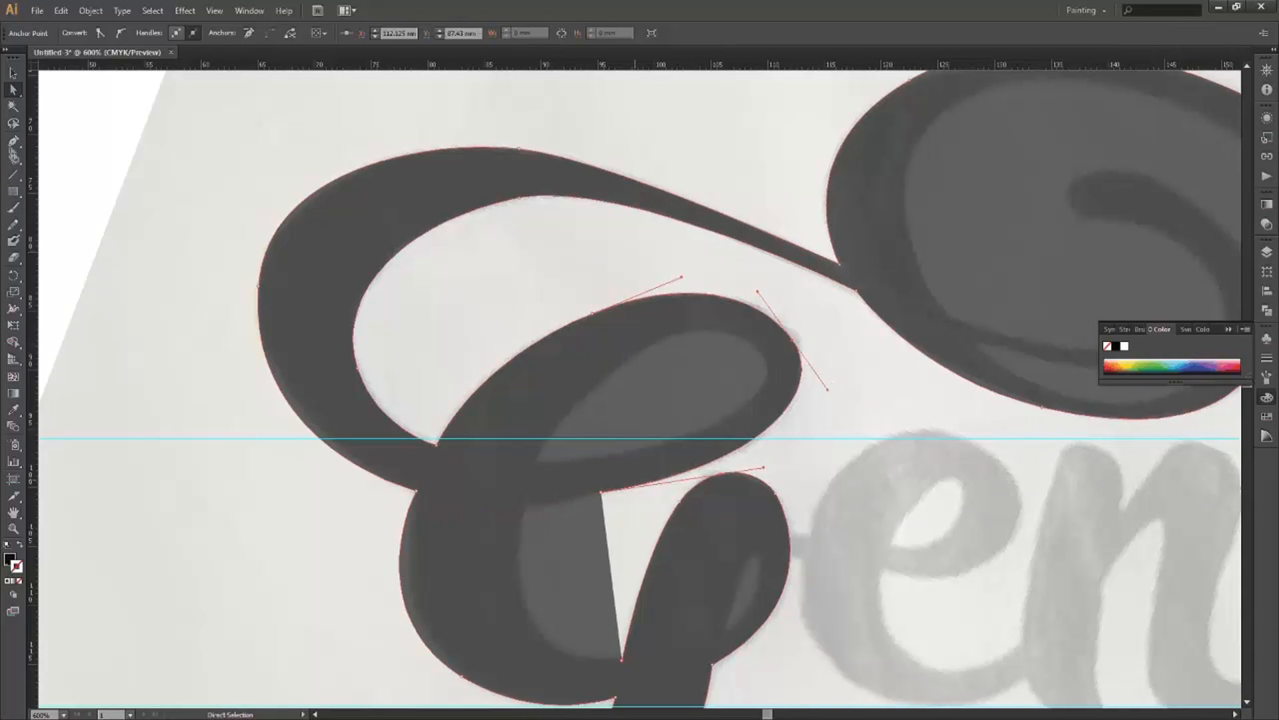
Resume the path with a corner point and trace anchors along the lower bowl's inner edge.
key(p)
click(602, 493)
click(526, 505)
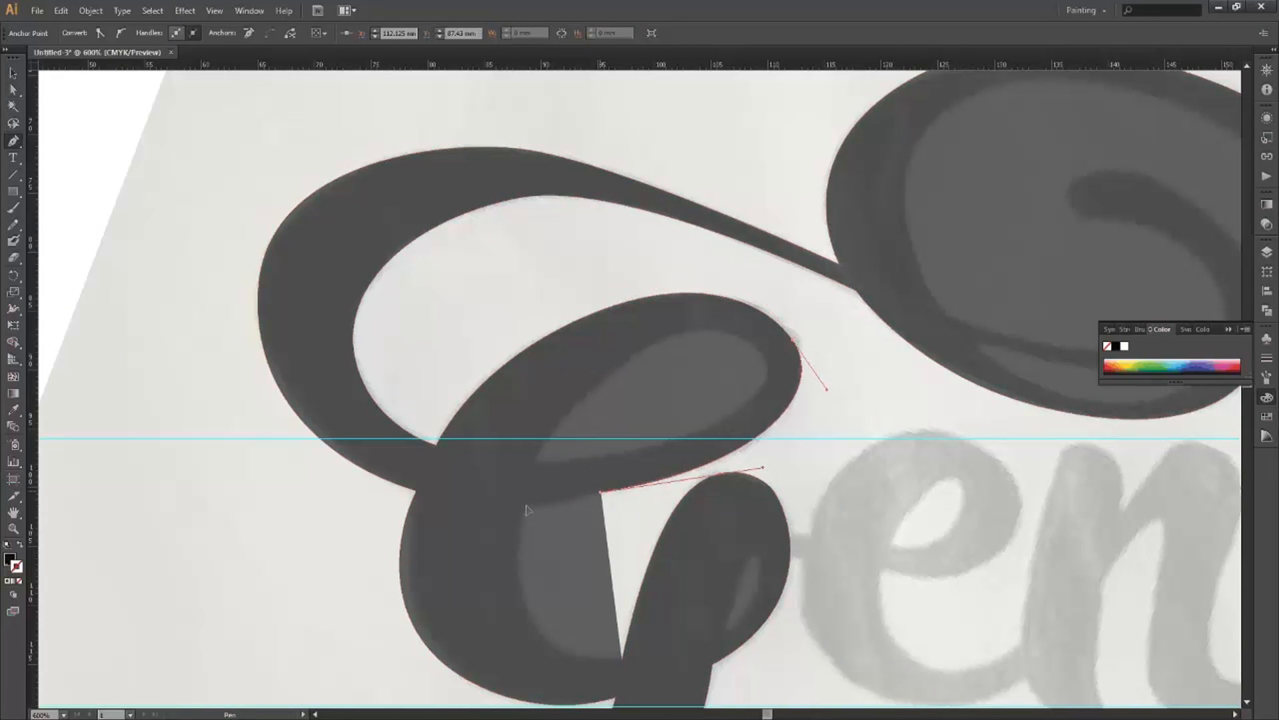
drag(526, 505, 528, 505)
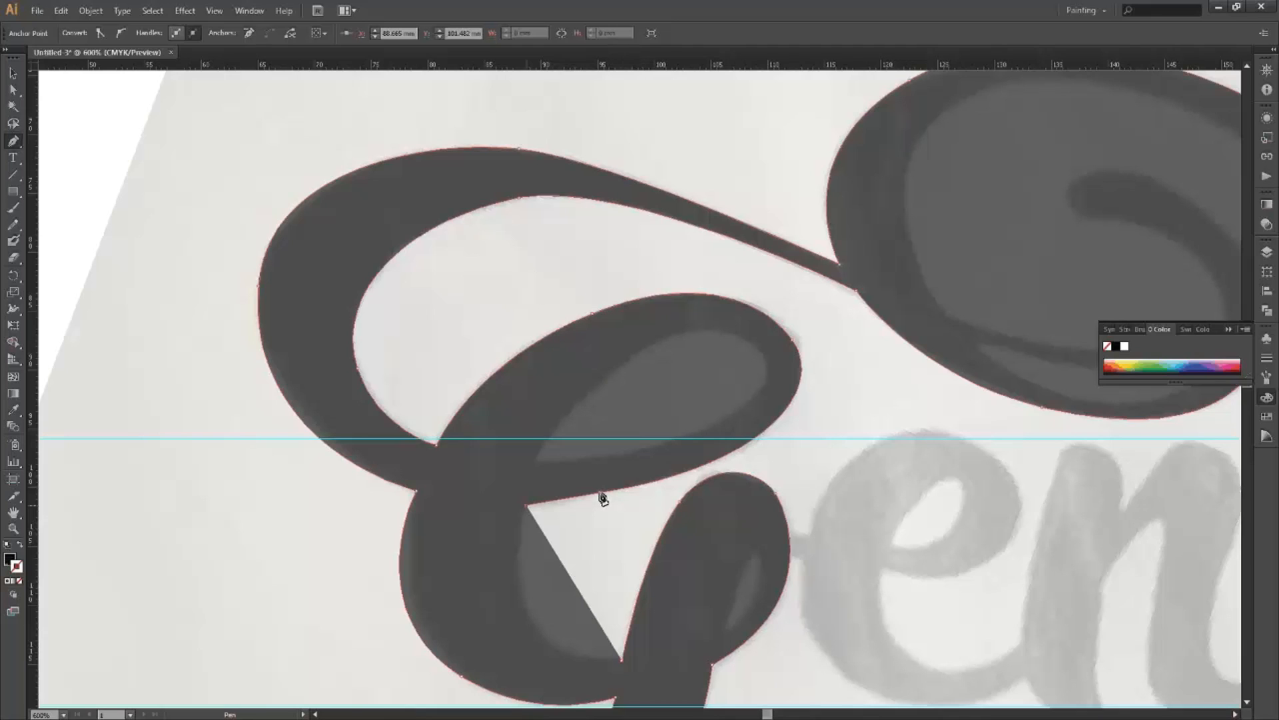
key(ctrl+z)
drag(601, 493, 515, 501)
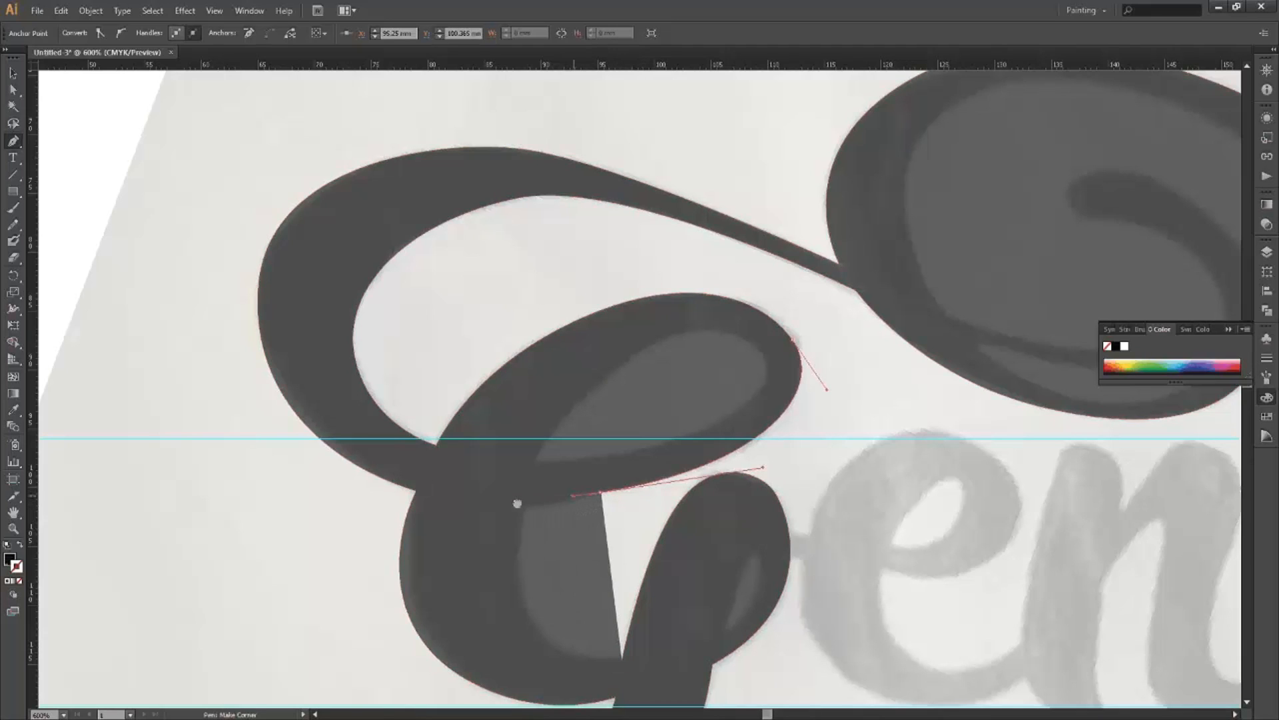
click(516, 502)
drag(514, 504, 545, 500)
Trace down the stem's inner edge, close the path at its start, and reshape the inner curve.
click(528, 503)
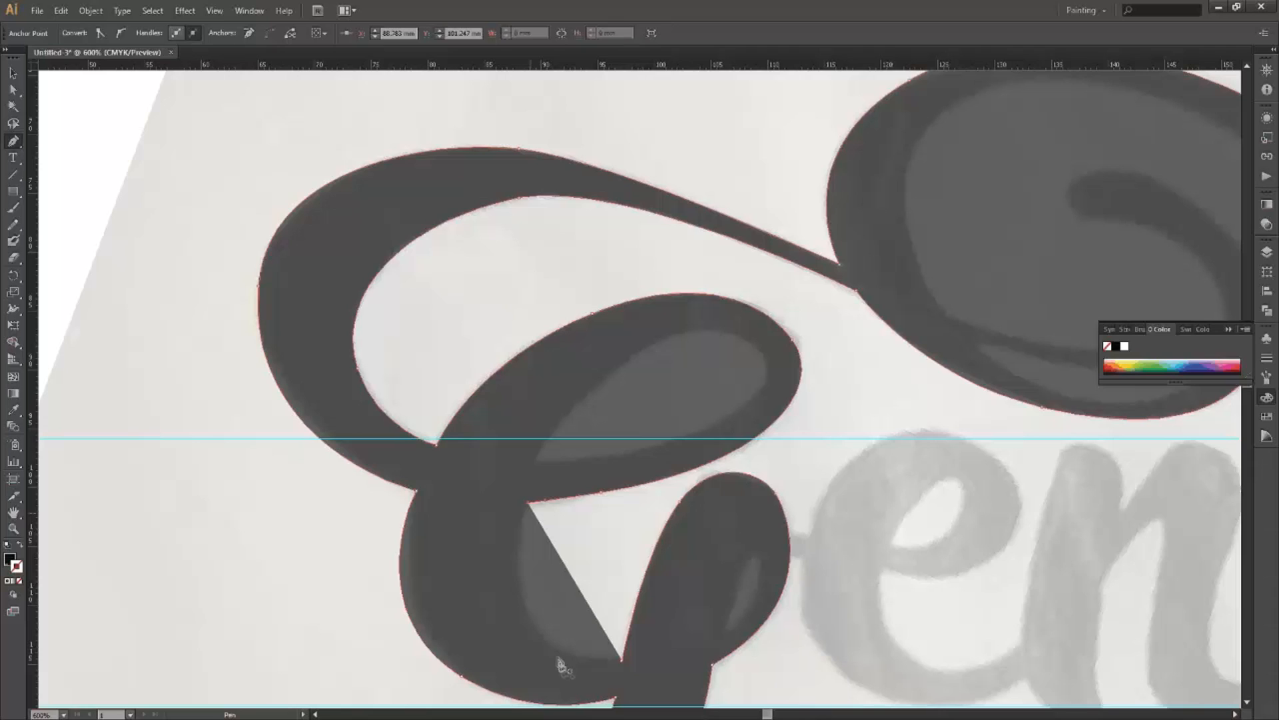
click(528, 622)
drag(567, 665, 538, 587)
click(622, 660)
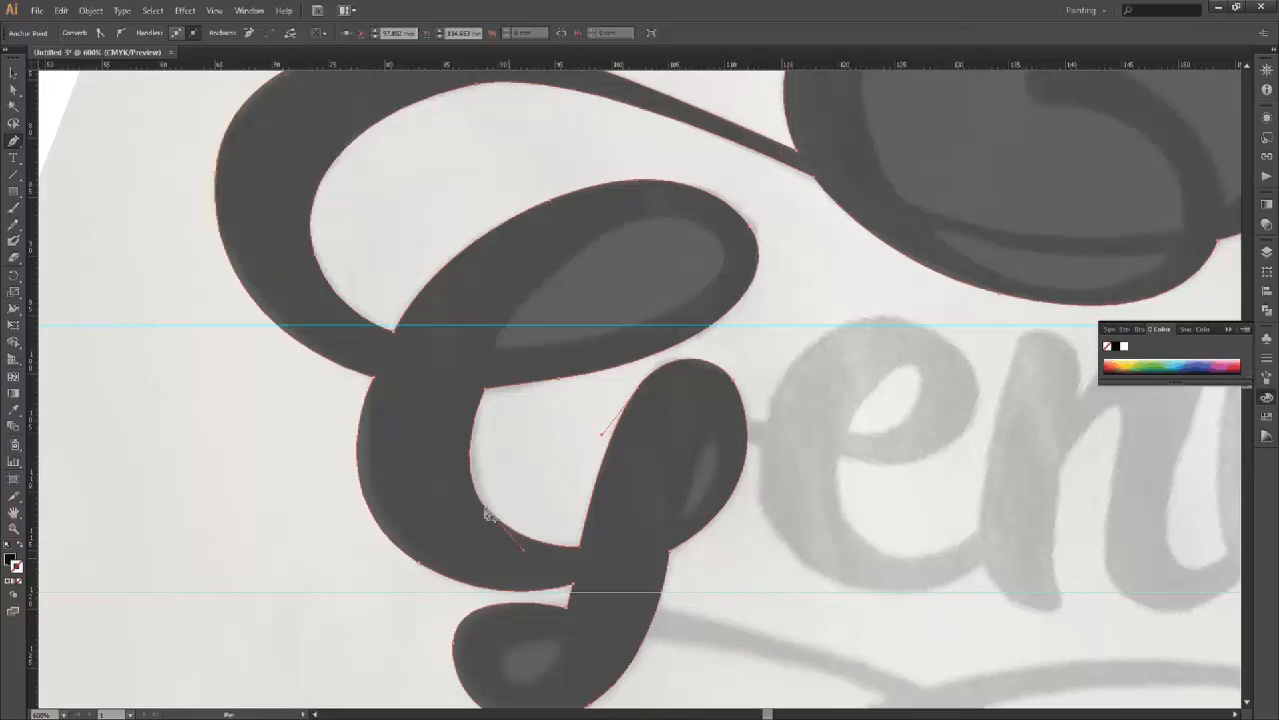
drag(477, 520, 476, 514)
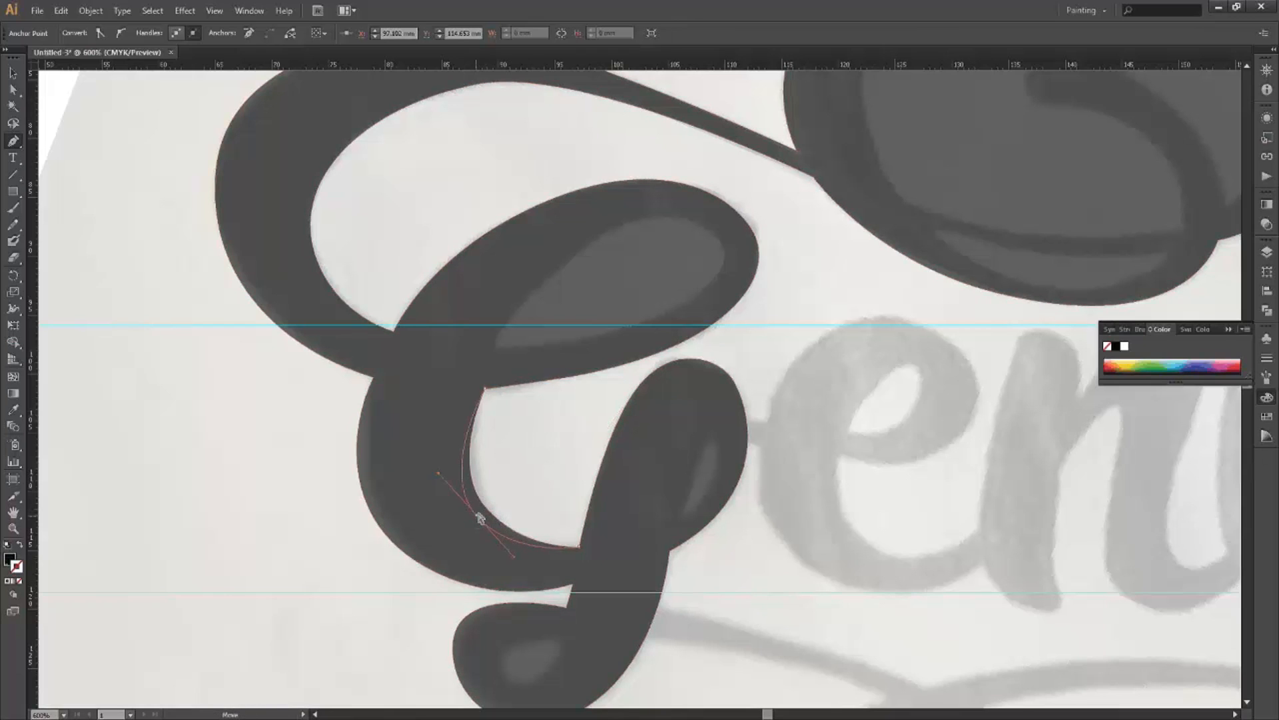
ctrl+click(593, 400)
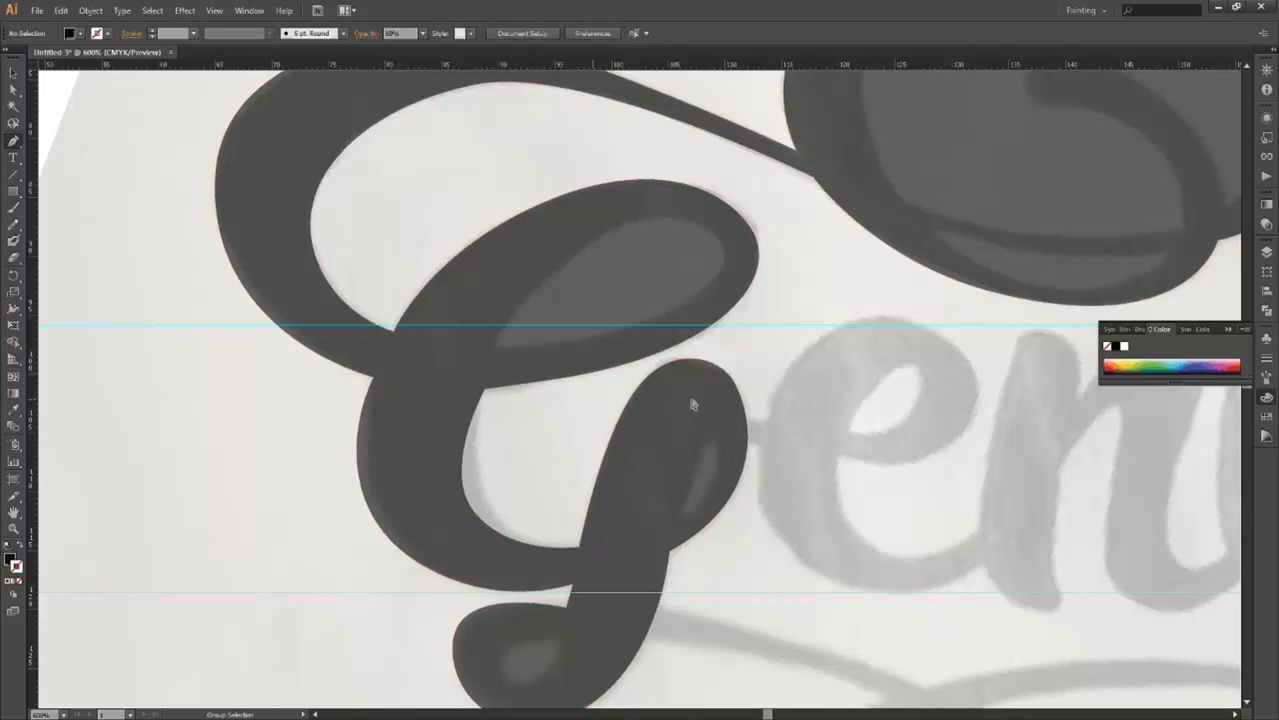
Drag the handle of the anchor atop the G's upper swash loop upward to smooth its top stroke.
scroll(693, 399, down, 1)
scroll(693, 400, down, 1)
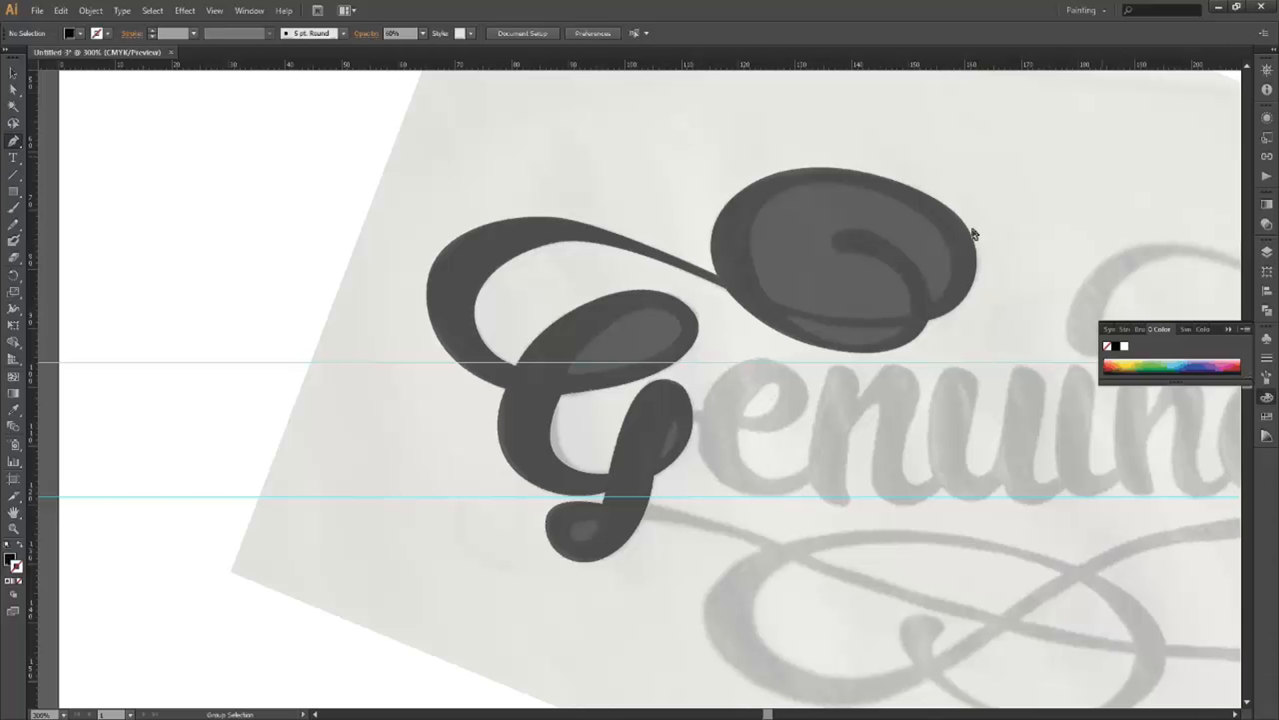
scroll(974, 233, up, 1)
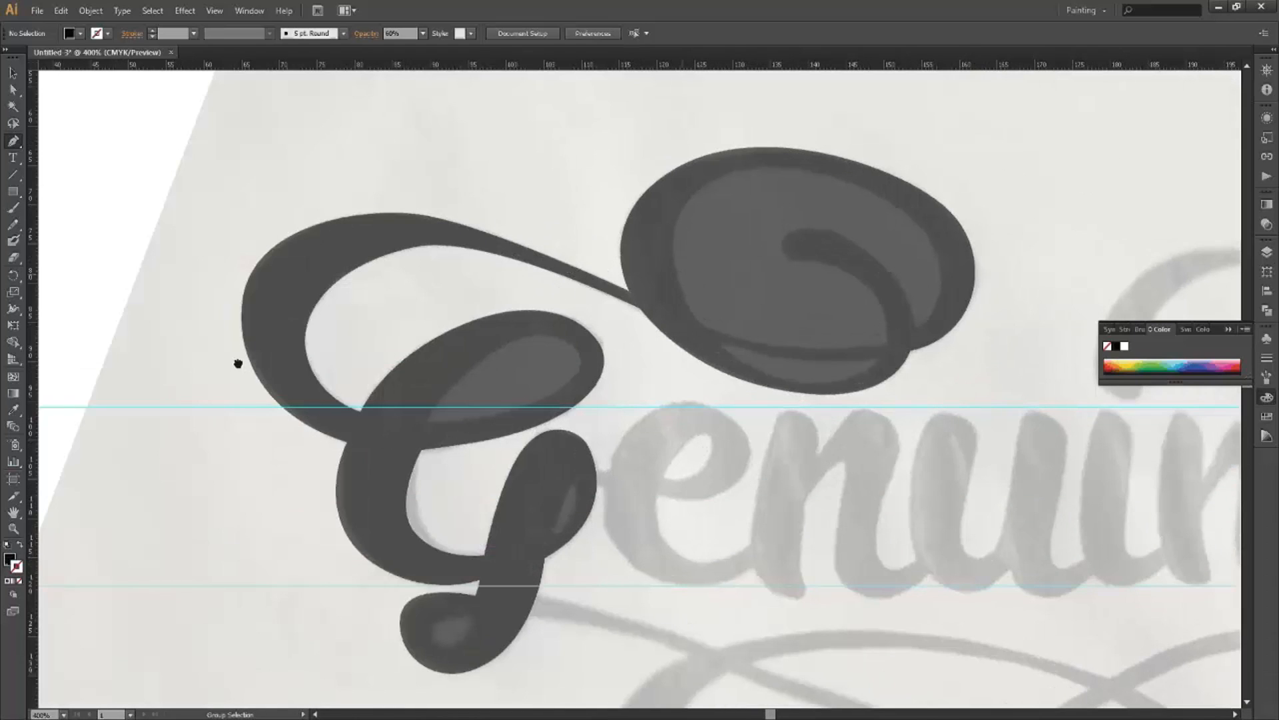
ctrl+click(478, 223)
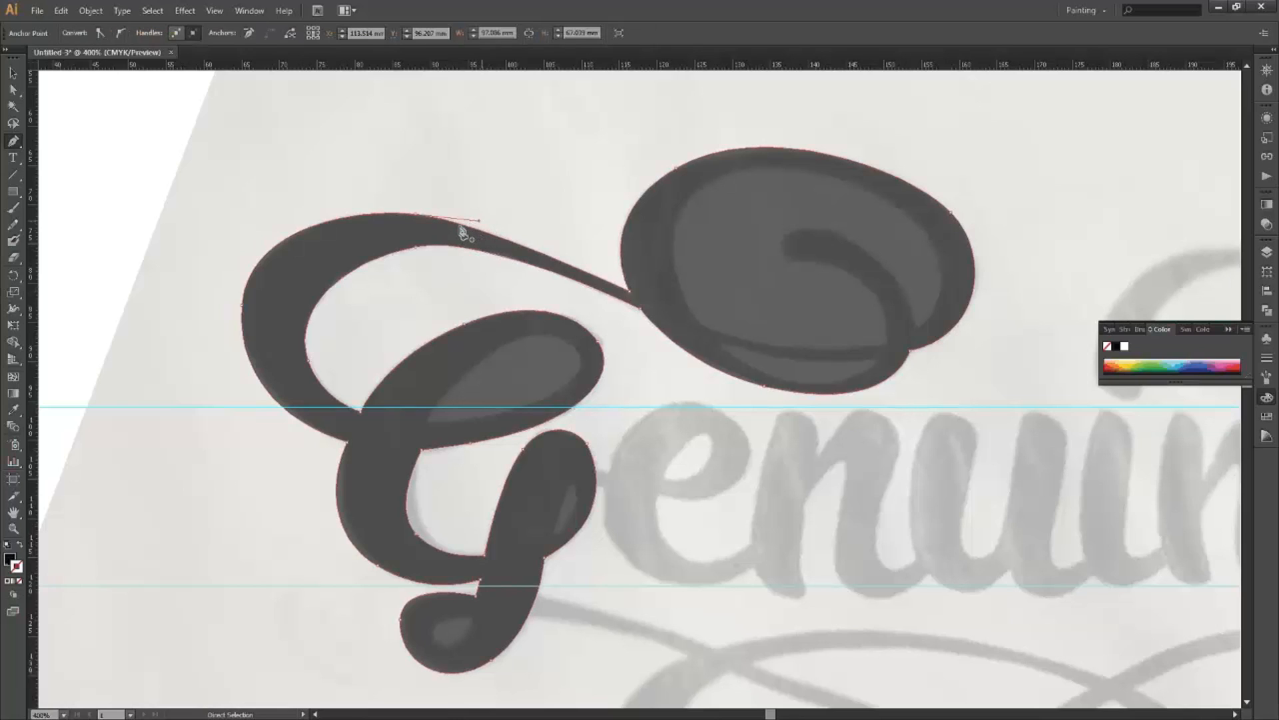
ctrl+click(468, 223)
ctrl+click(413, 214)
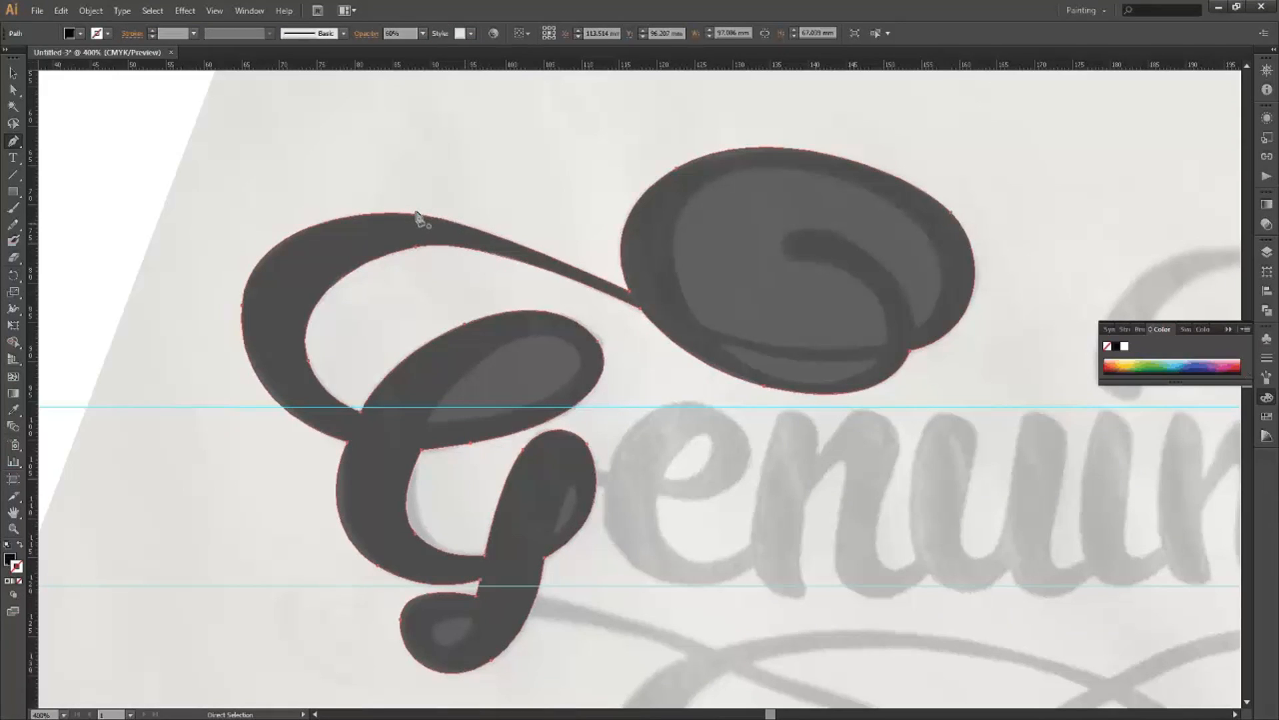
ctrl+click(417, 214)
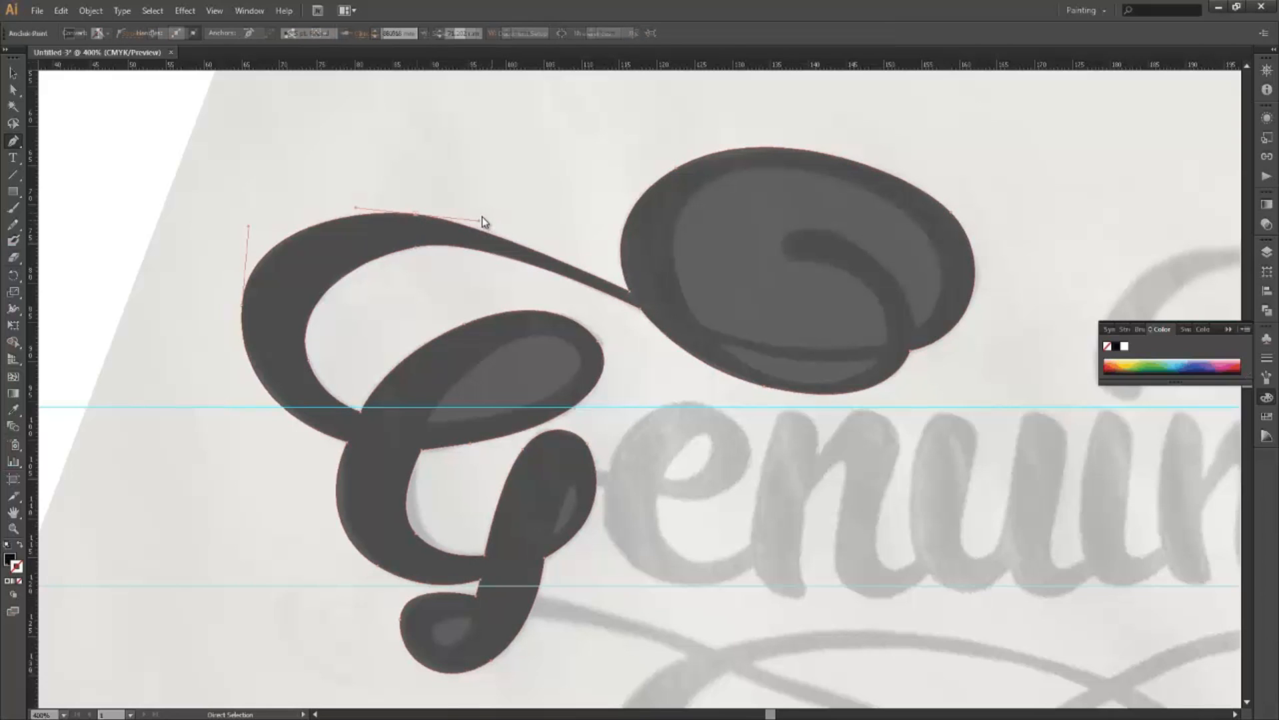
drag(484, 221, 484, 222)
drag(484, 284, 484, 286)
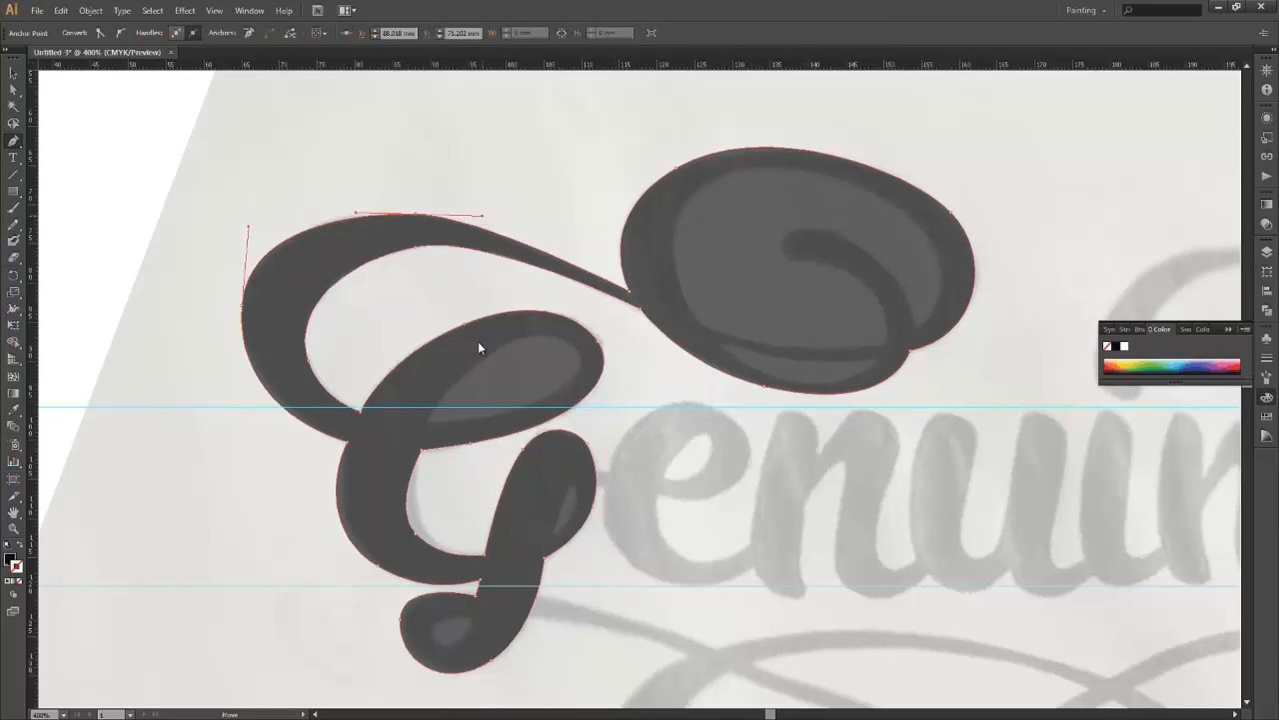
key(ctrl+shift+a)
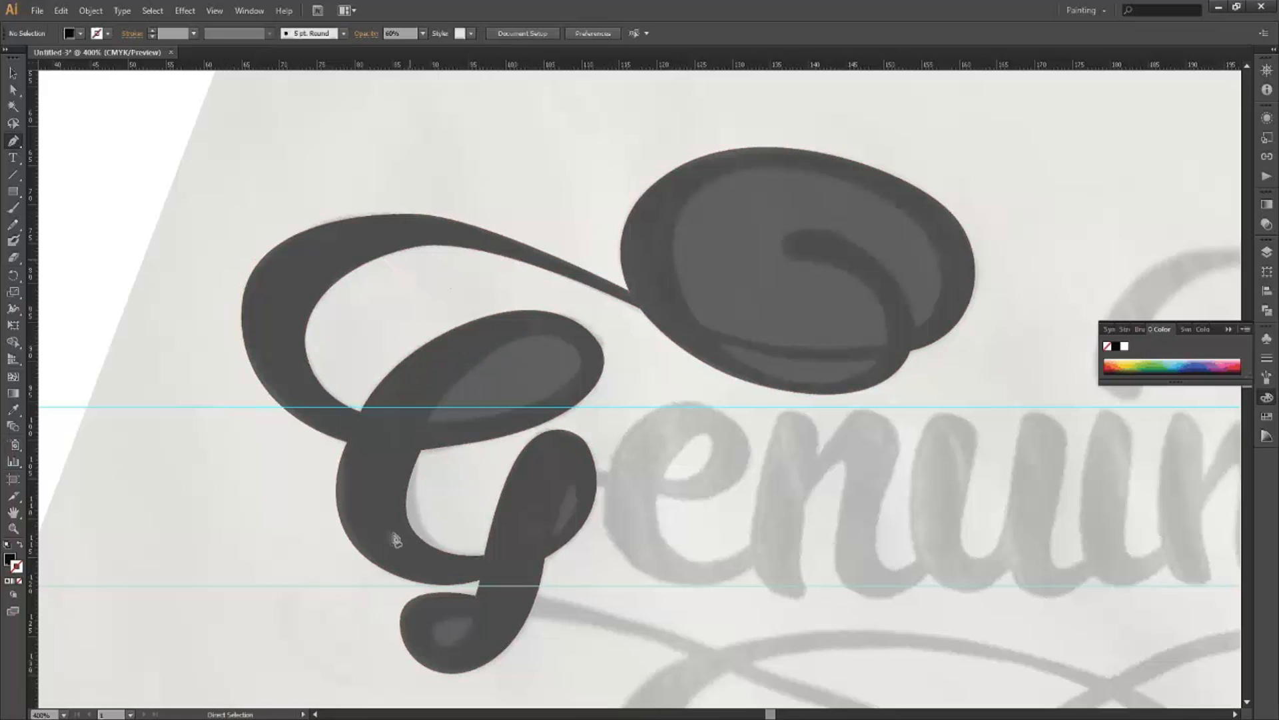
ctrl+click(566, 351)
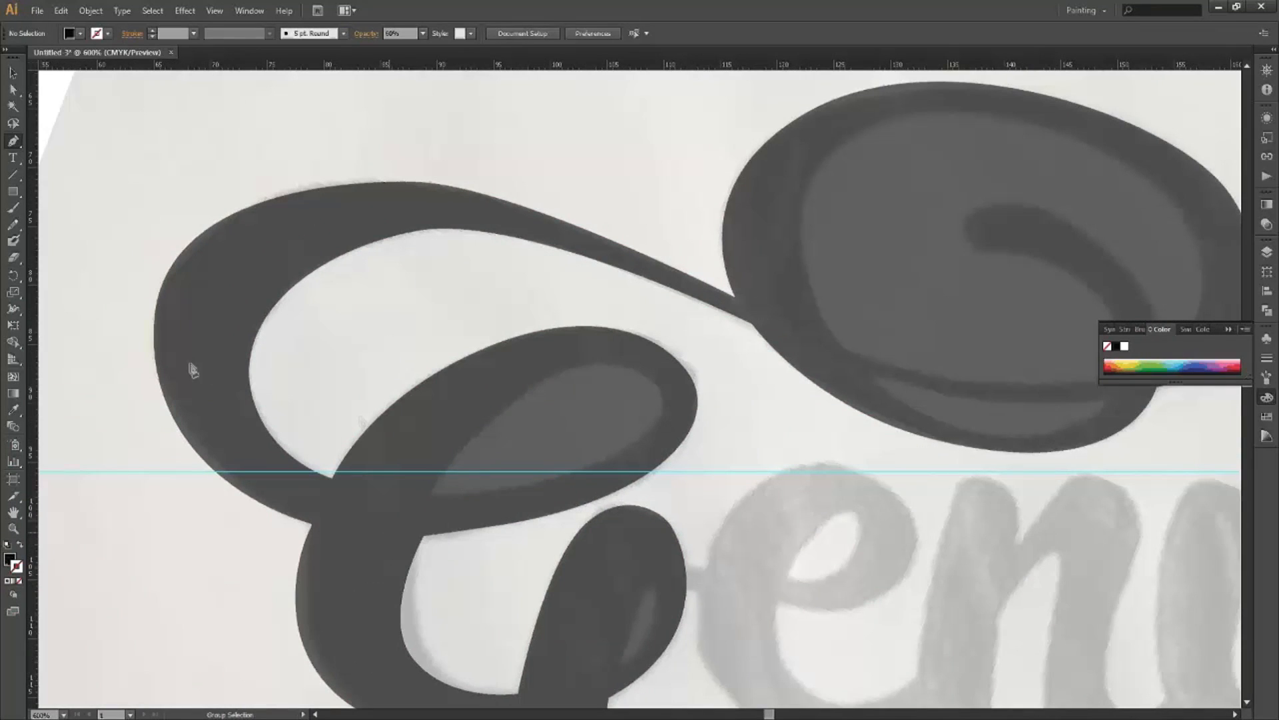
drag(19, 293, 25, 279)
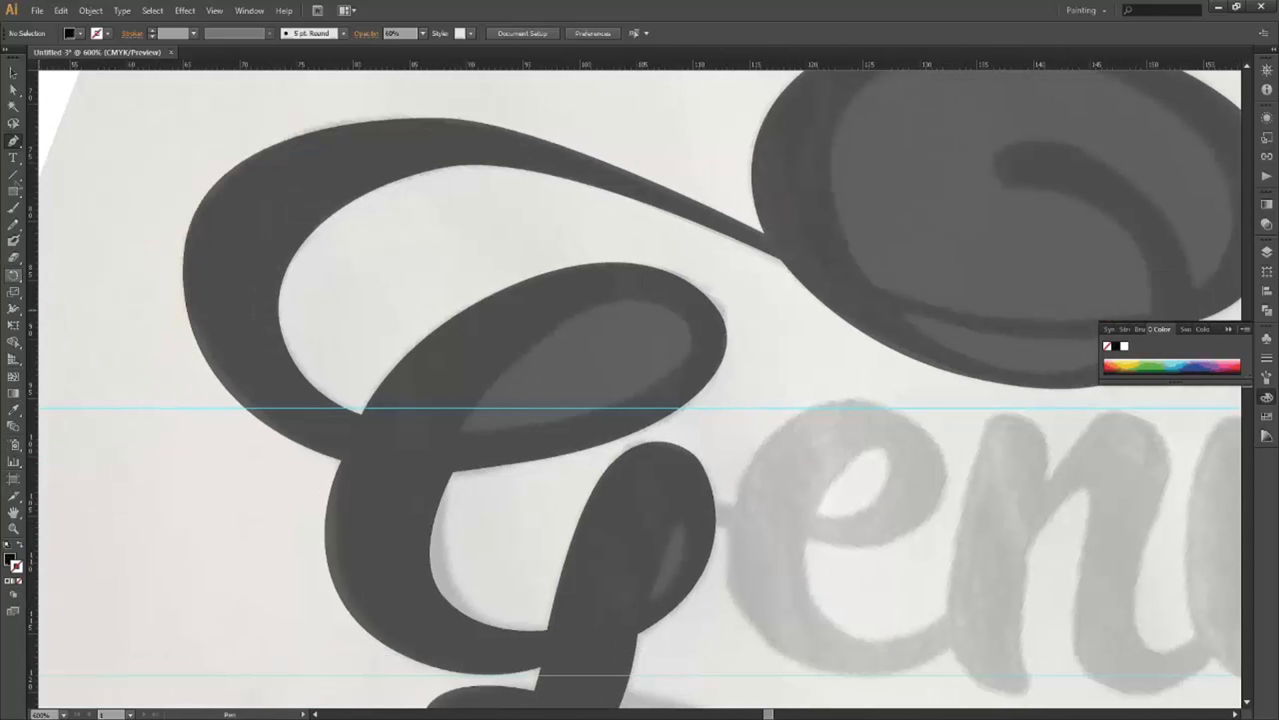
Set the fill colour to white (#FFFFFF) and place the first anchor at the upper counter's edge.
key(shift+w)
key(ctrl)
click(464, 277)
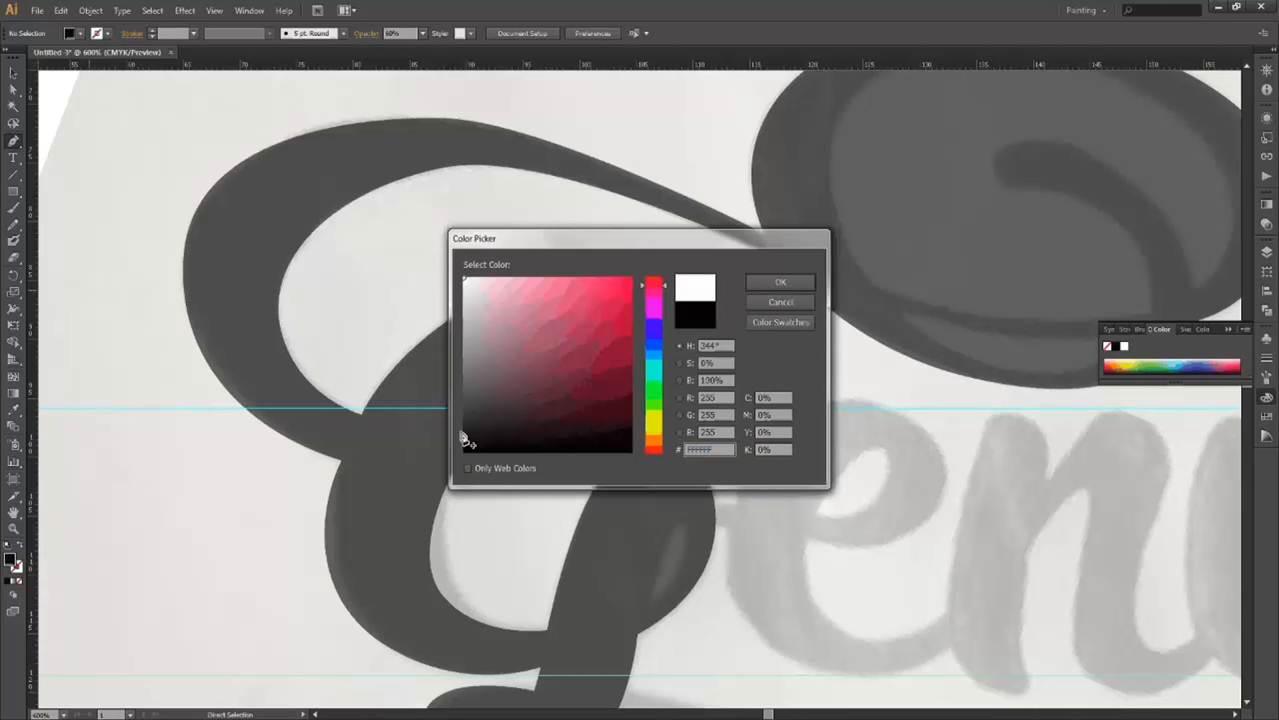
key(Return)
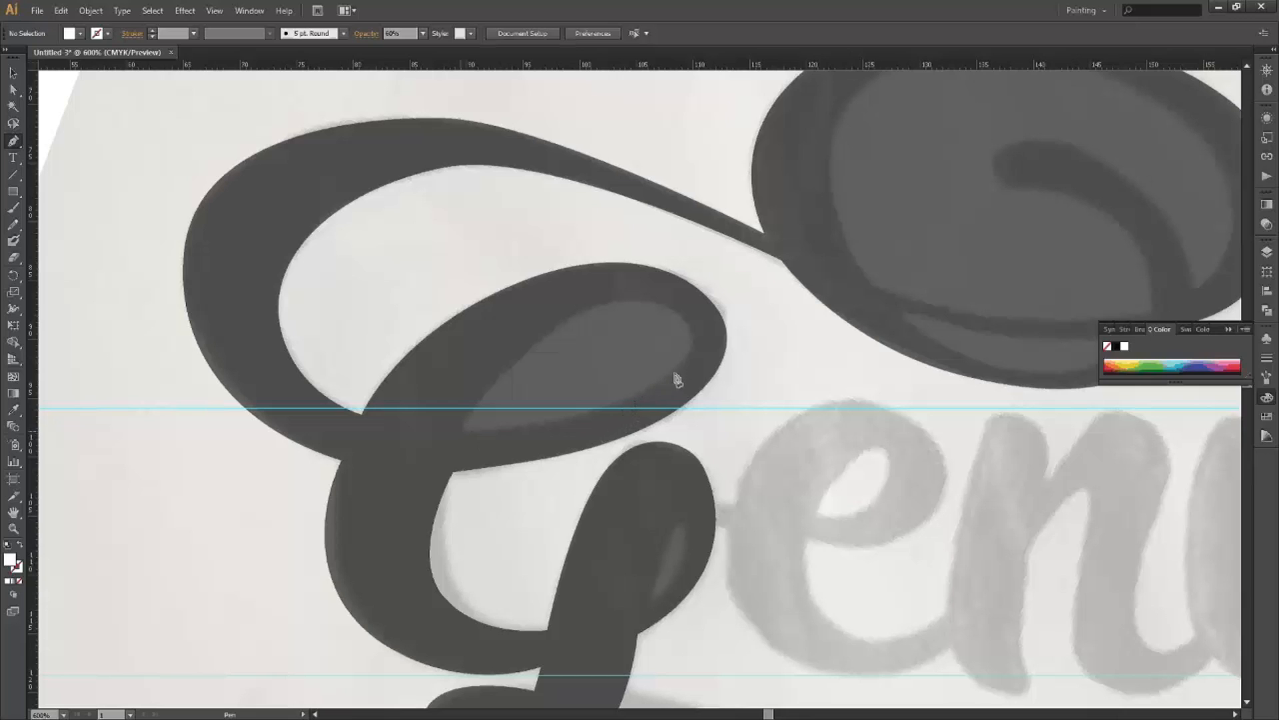
click(610, 415)
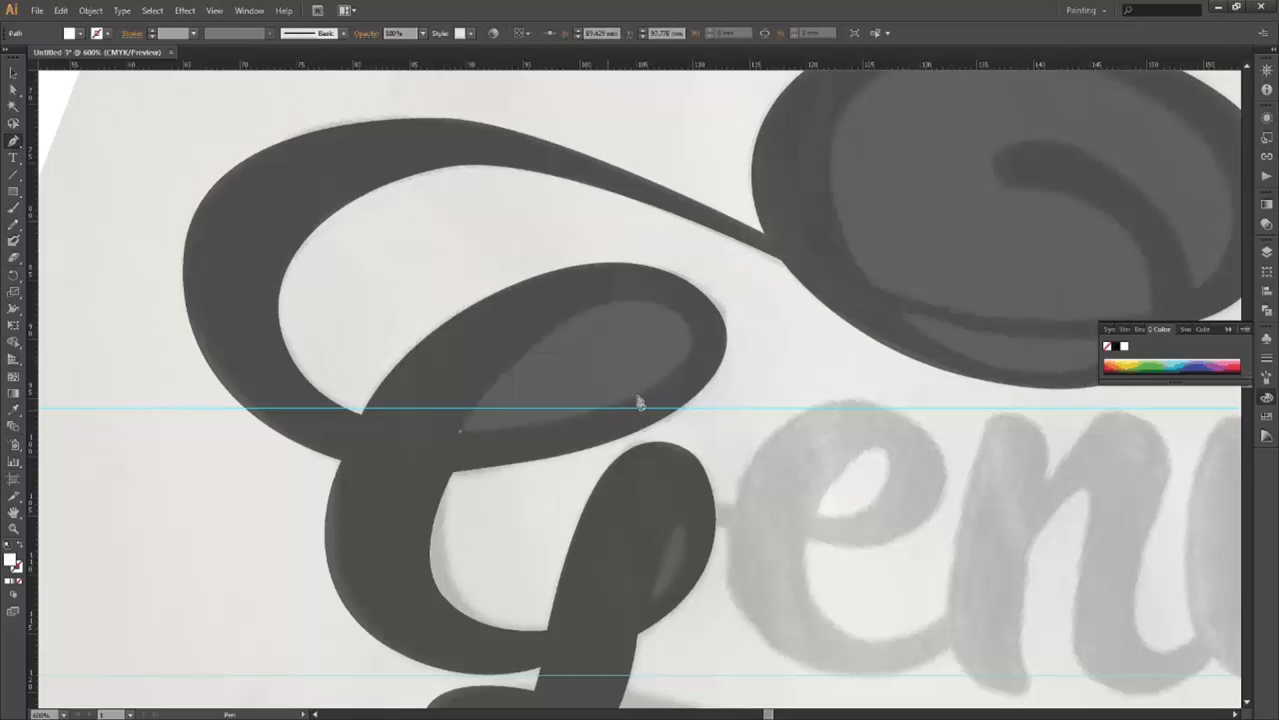
Drag curved anchors along the upper counter's lower and upper edges and close the white shape.
drag(638, 395, 654, 384)
drag(633, 299, 551, 284)
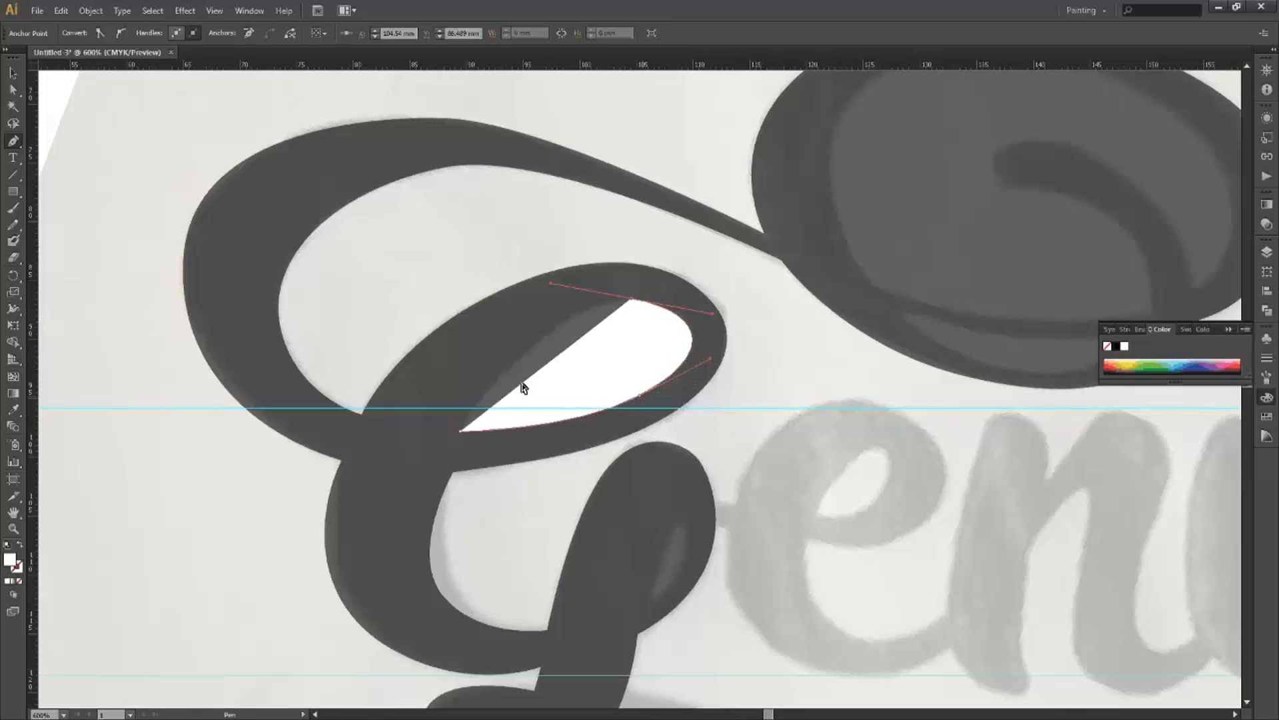
ctrl+click(460, 431)
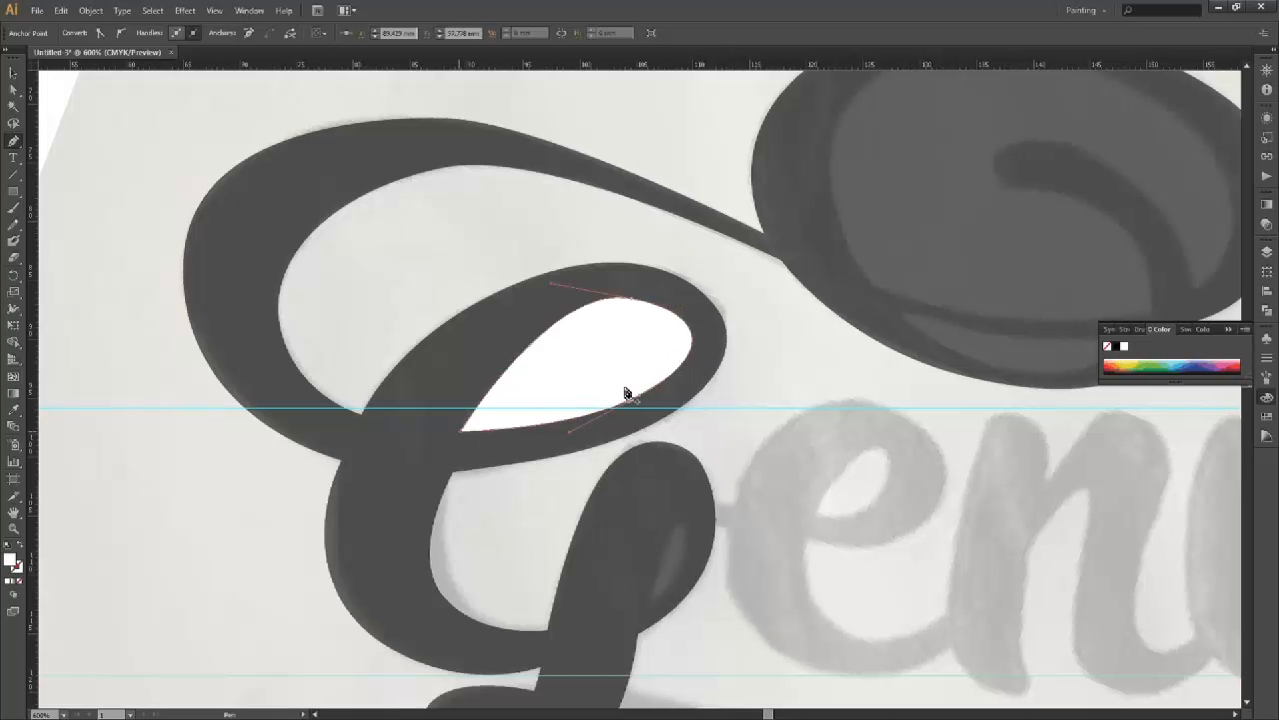
scroll(607, 474, down, 1)
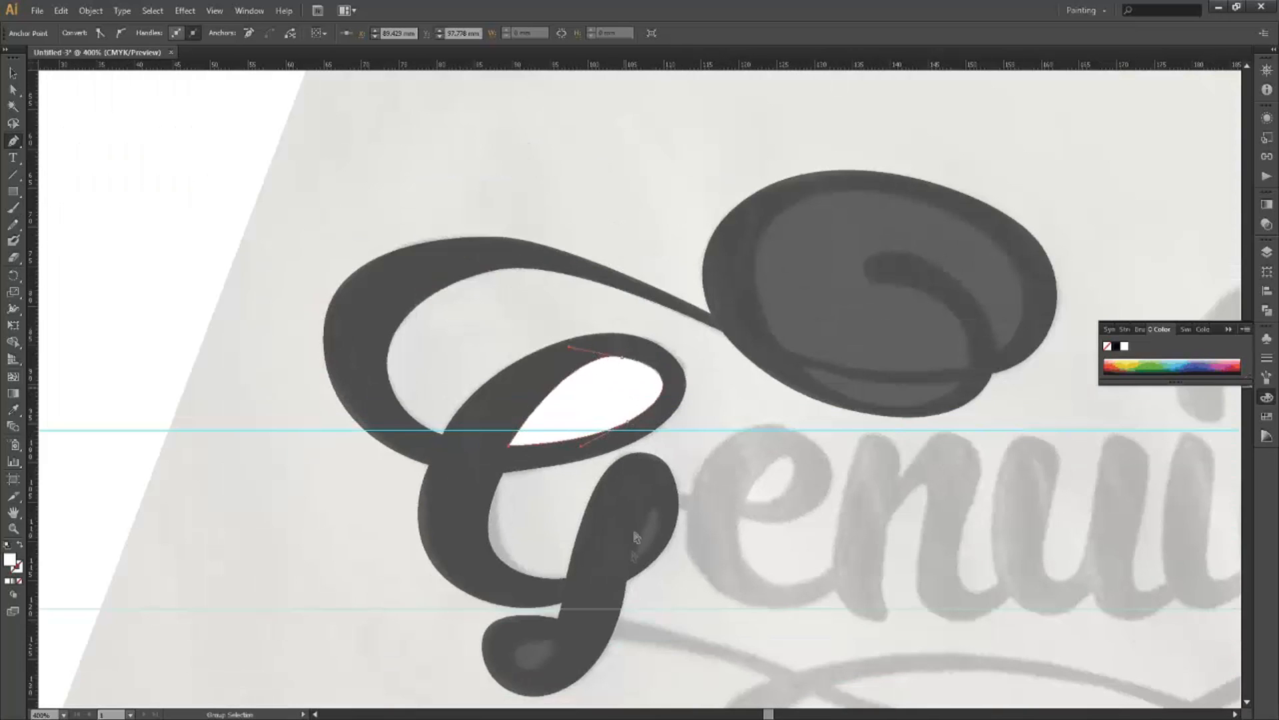
Move the stem's right anchor slightly right and reshape its handles to curve toward the lower loop.
key(ctrl+equal)
scroll(641, 530, down, 3)
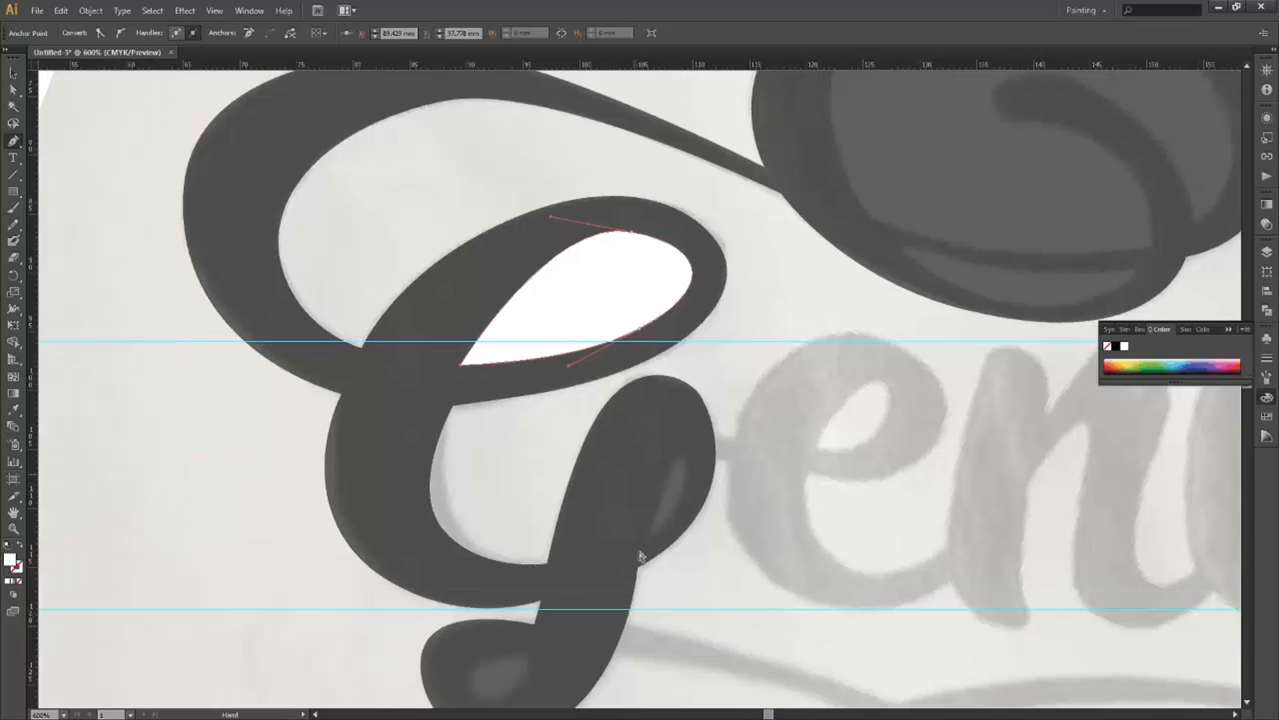
scroll(639, 554, down, 1)
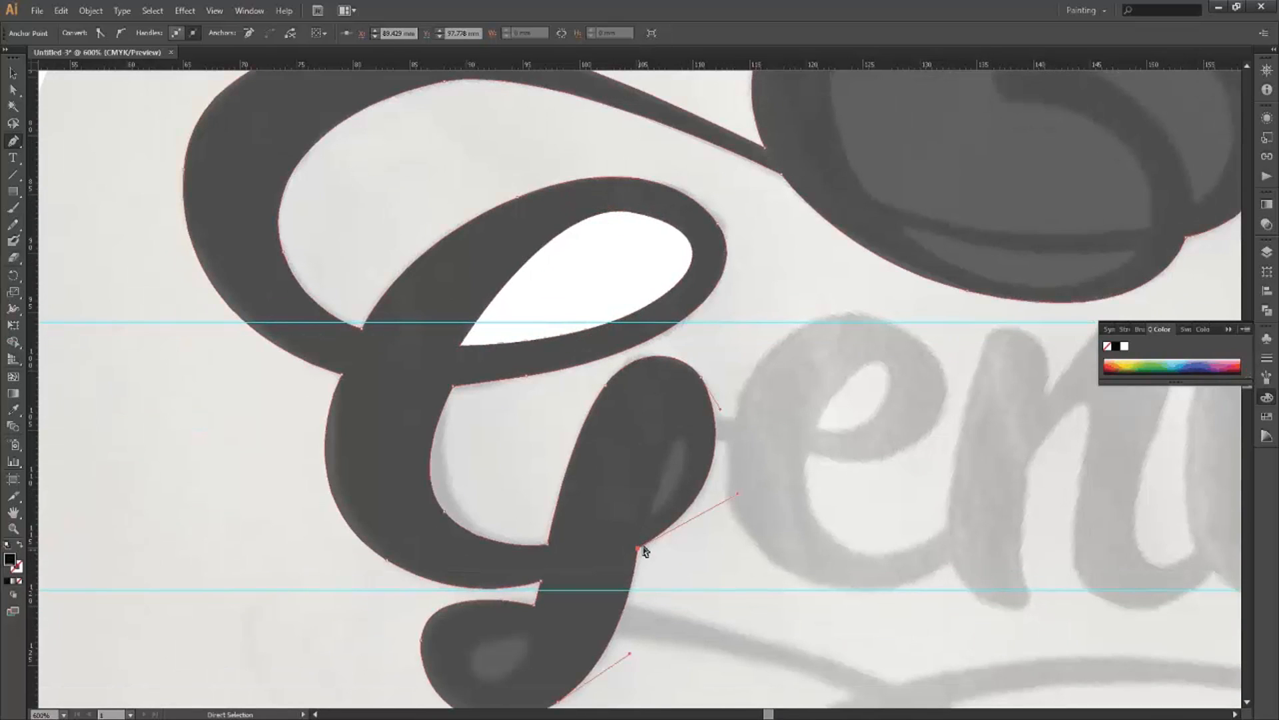
drag(639, 548, 643, 546)
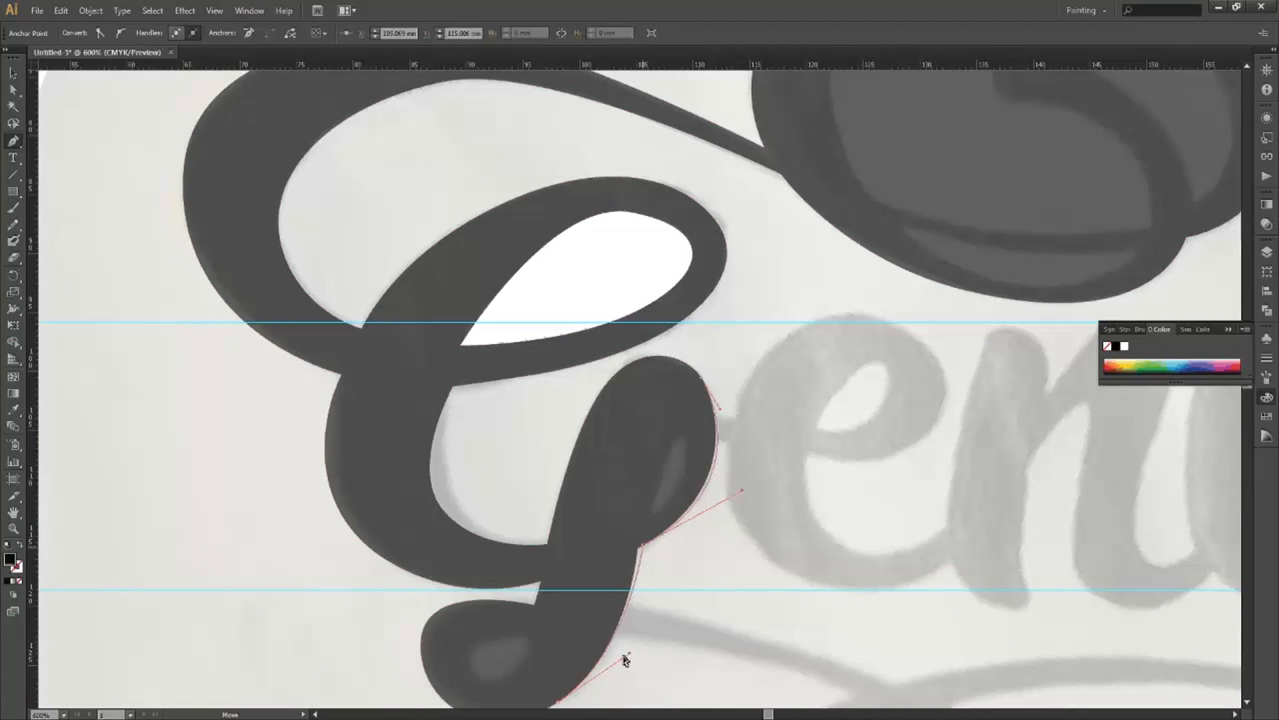
drag(629, 653, 621, 657)
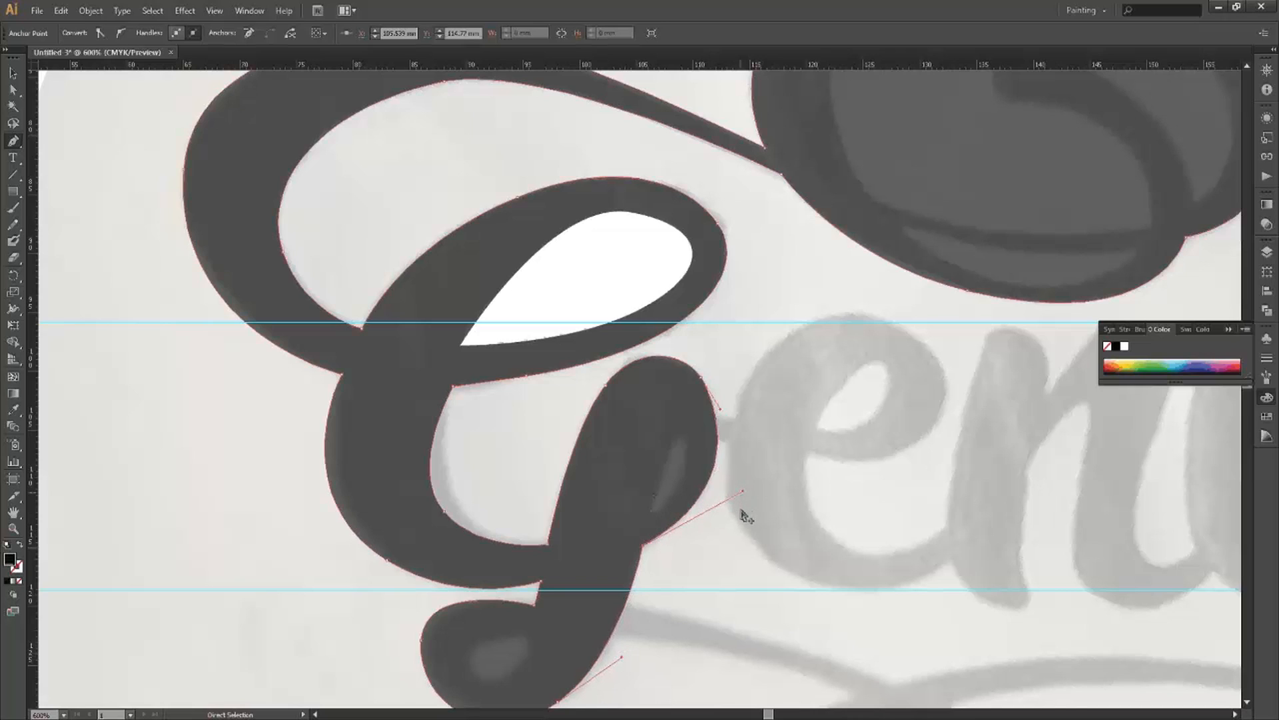
drag(743, 491, 739, 513)
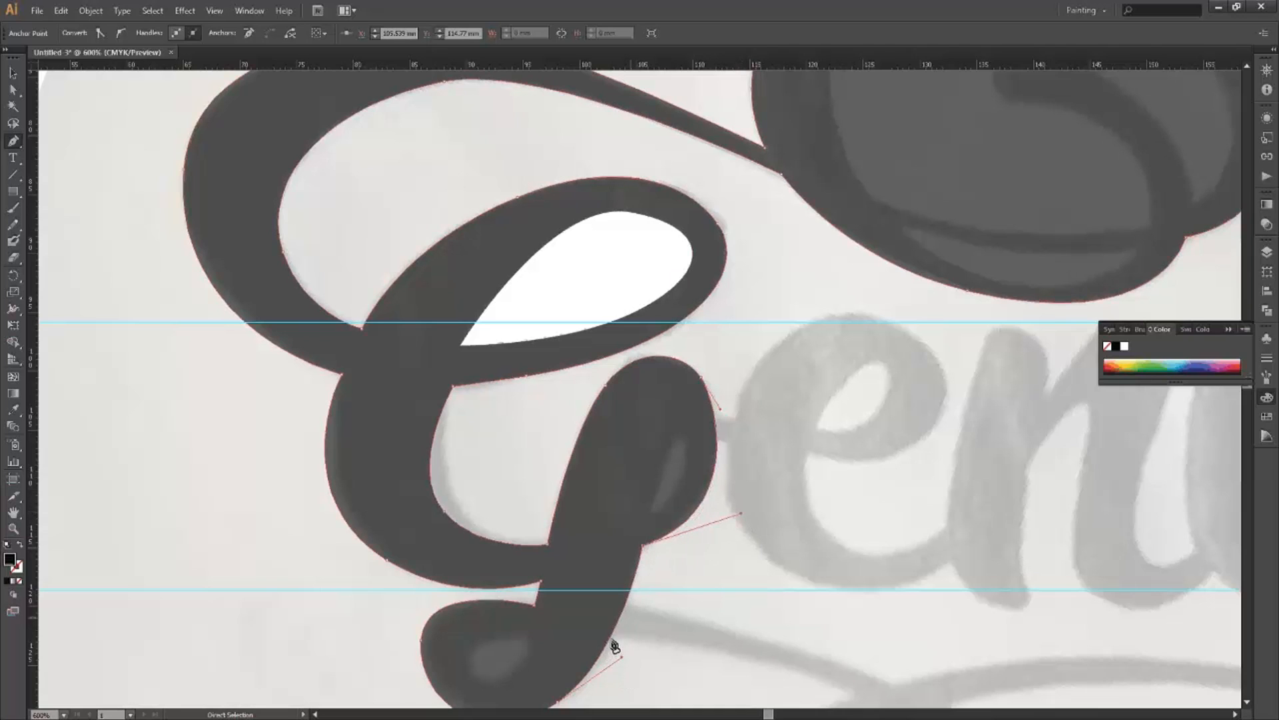
click(633, 595)
ctrl+click(630, 599)
ctrl+click(629, 605)
drag(643, 621, 733, 547)
key(ctrl+shift+a)
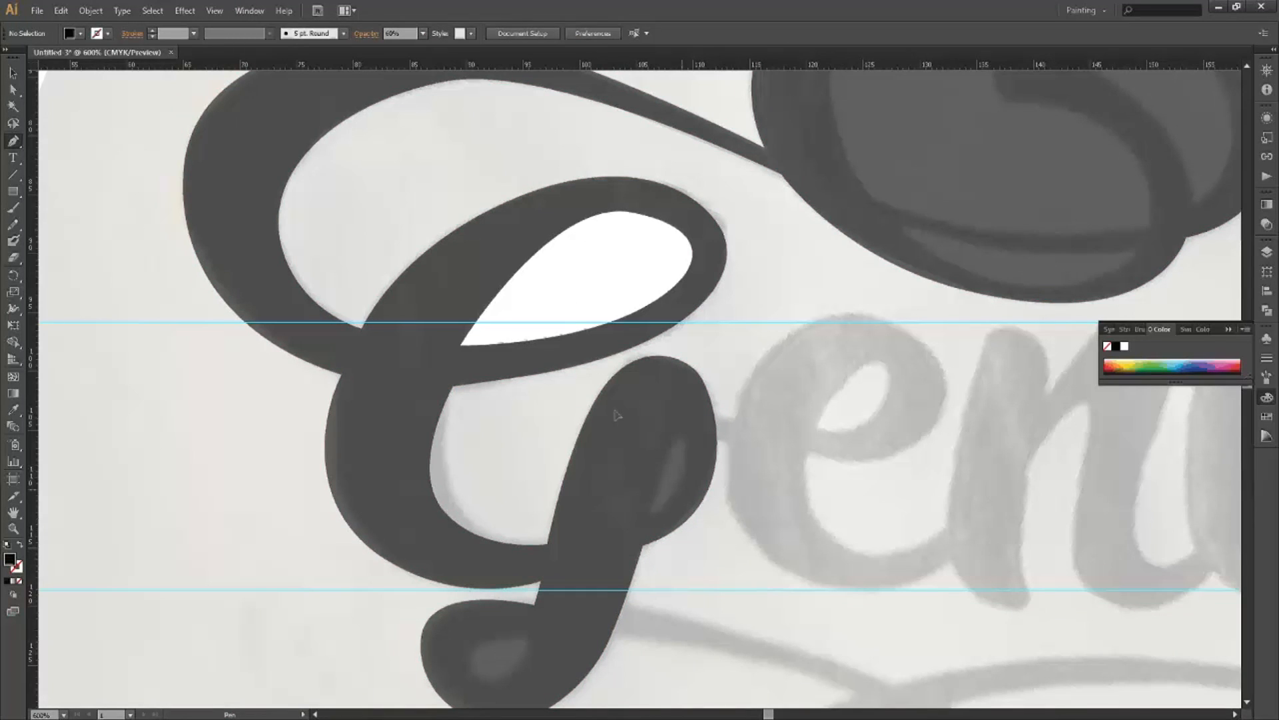
Draw a closed white-filled teardrop shape inside the G's lower bowl counter.
scroll(651, 523, up, 1)
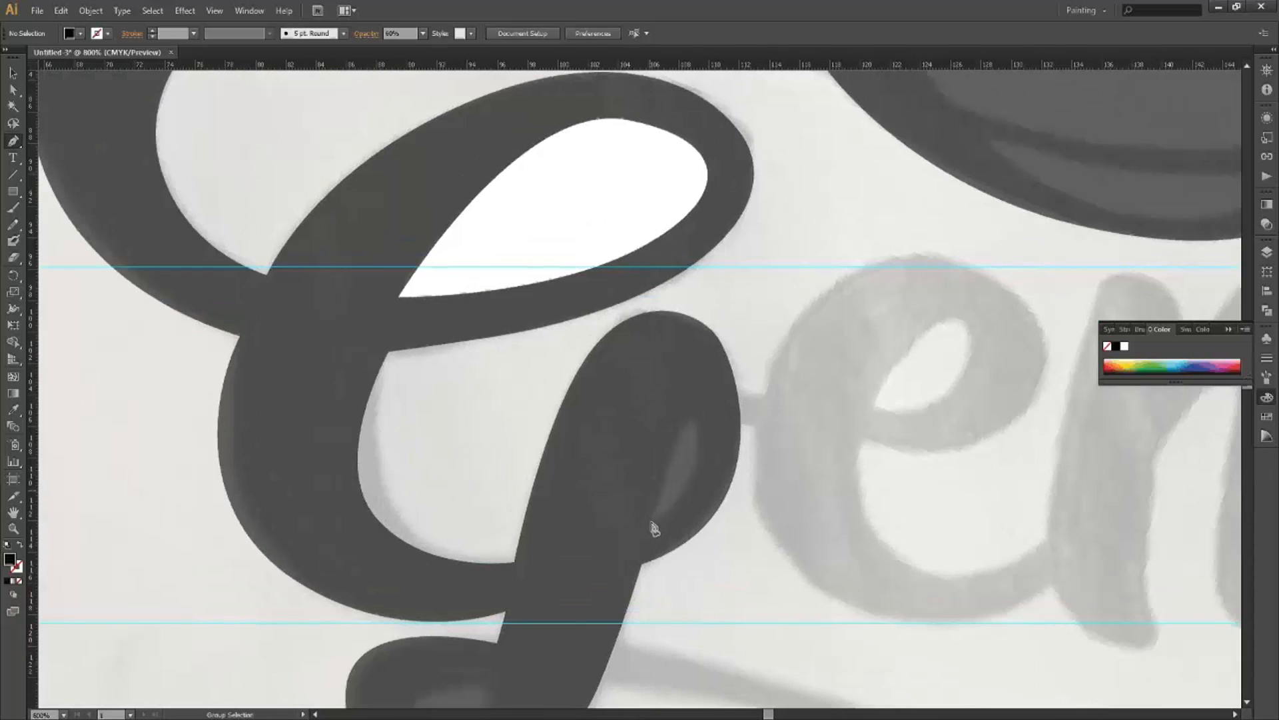
click(649, 523)
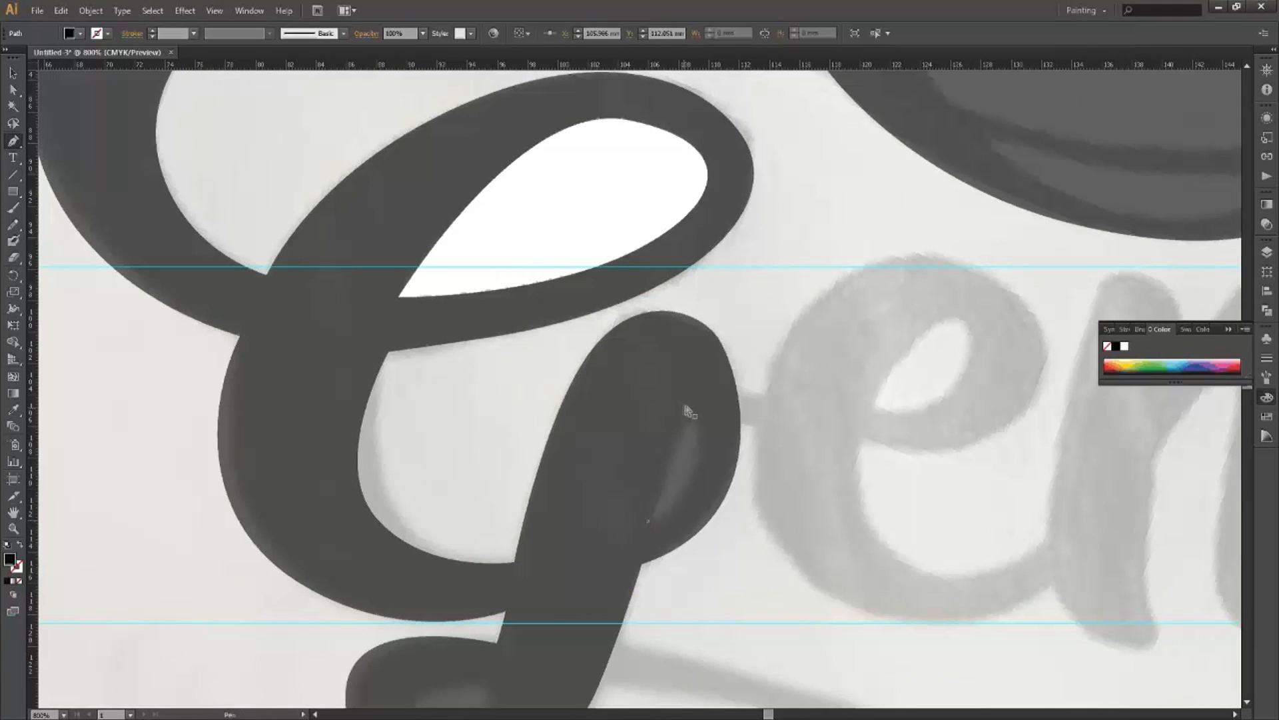
drag(683, 405, 693, 404)
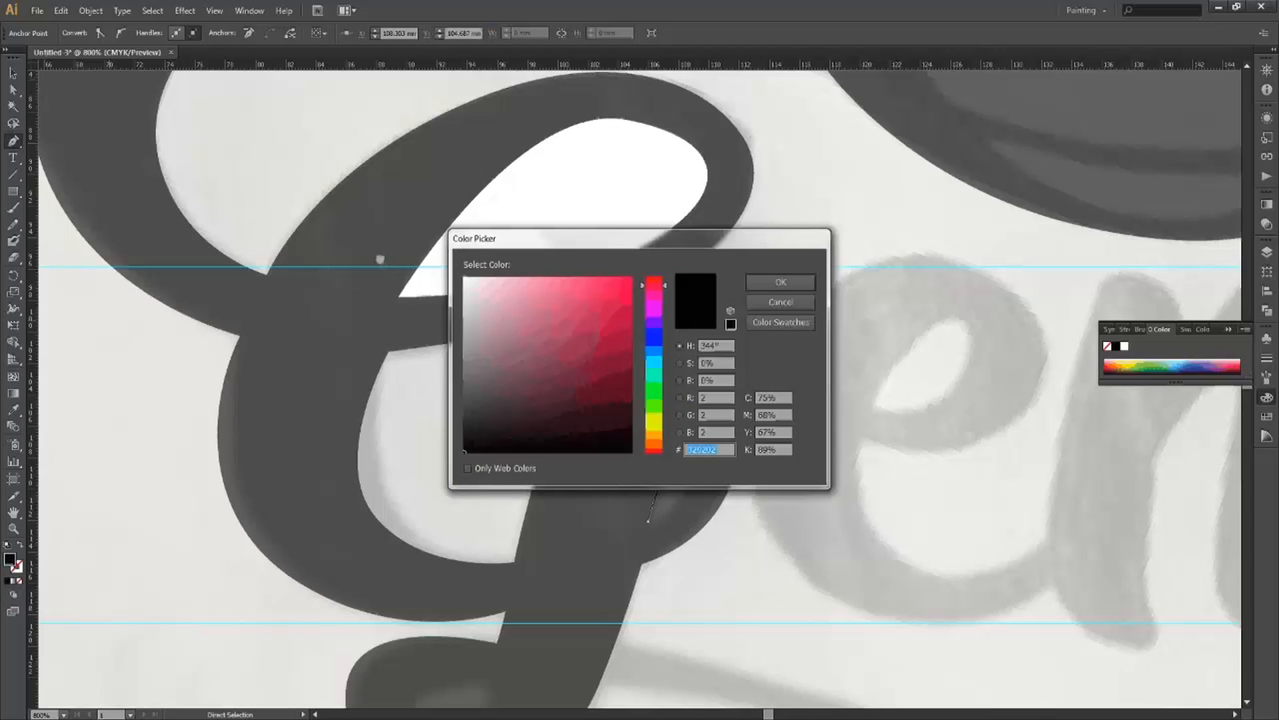
click(464, 284)
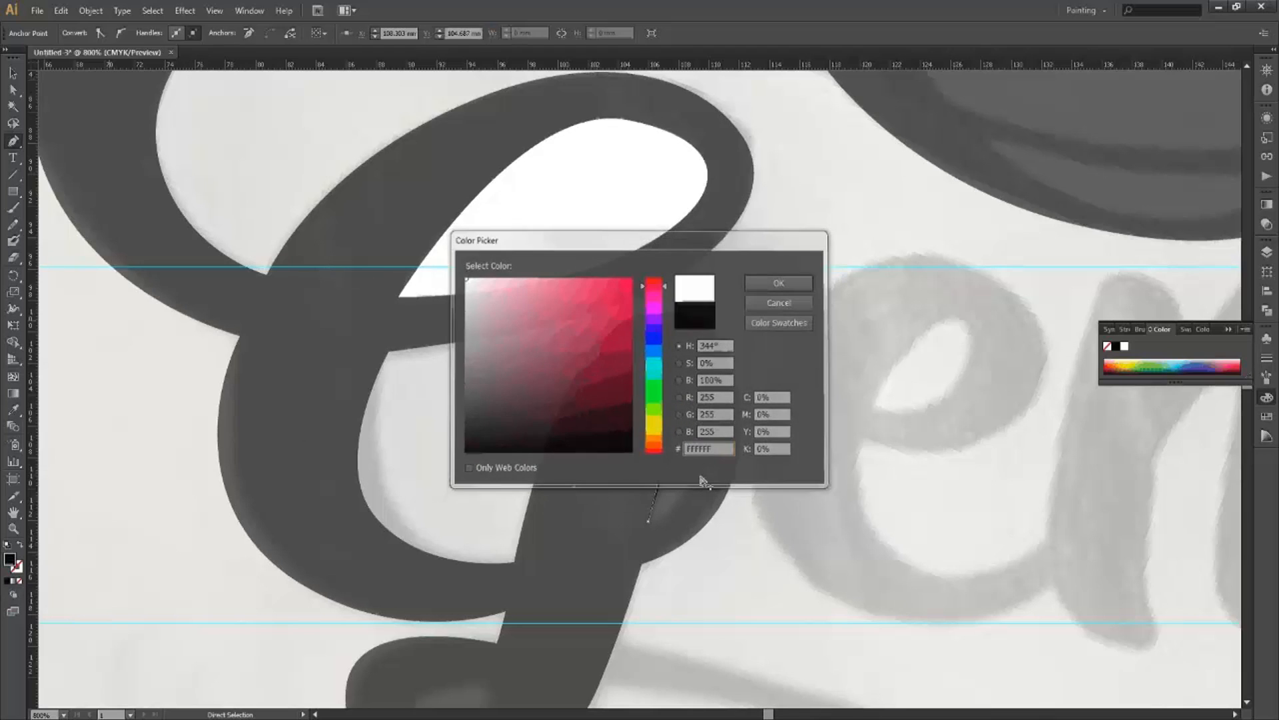
key(Return)
drag(696, 478, 658, 532)
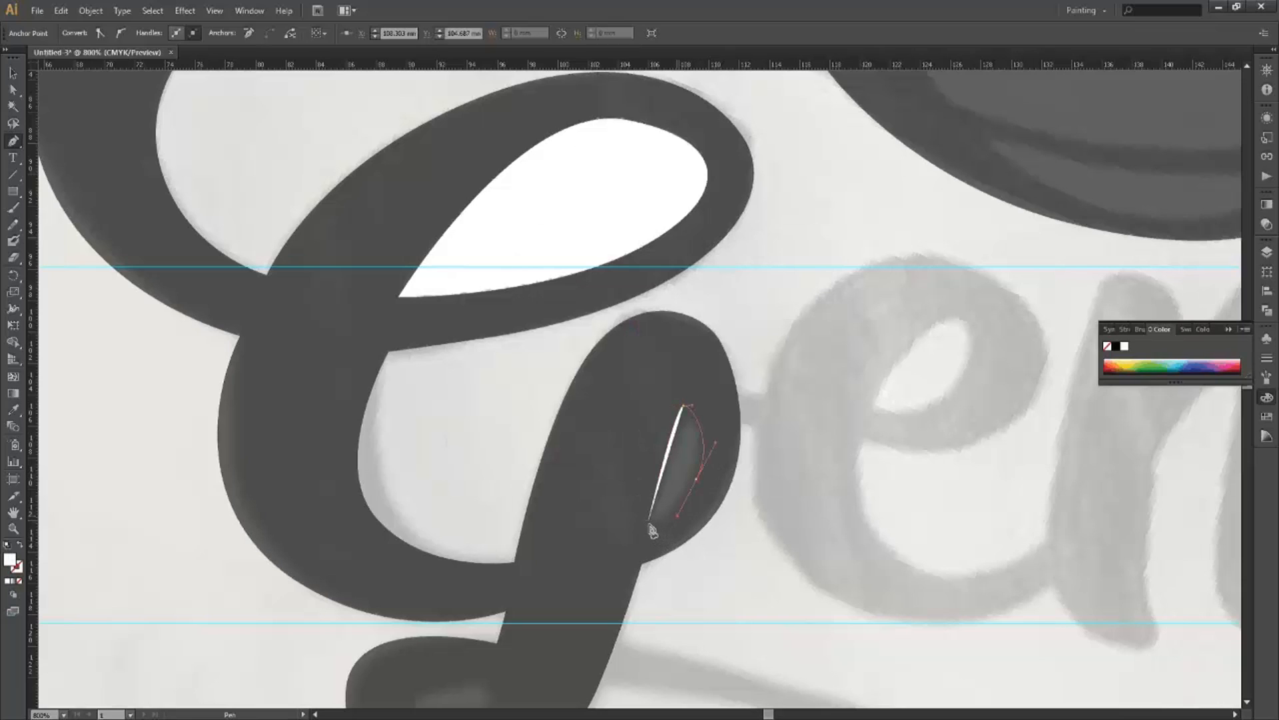
click(648, 521)
click(648, 521)
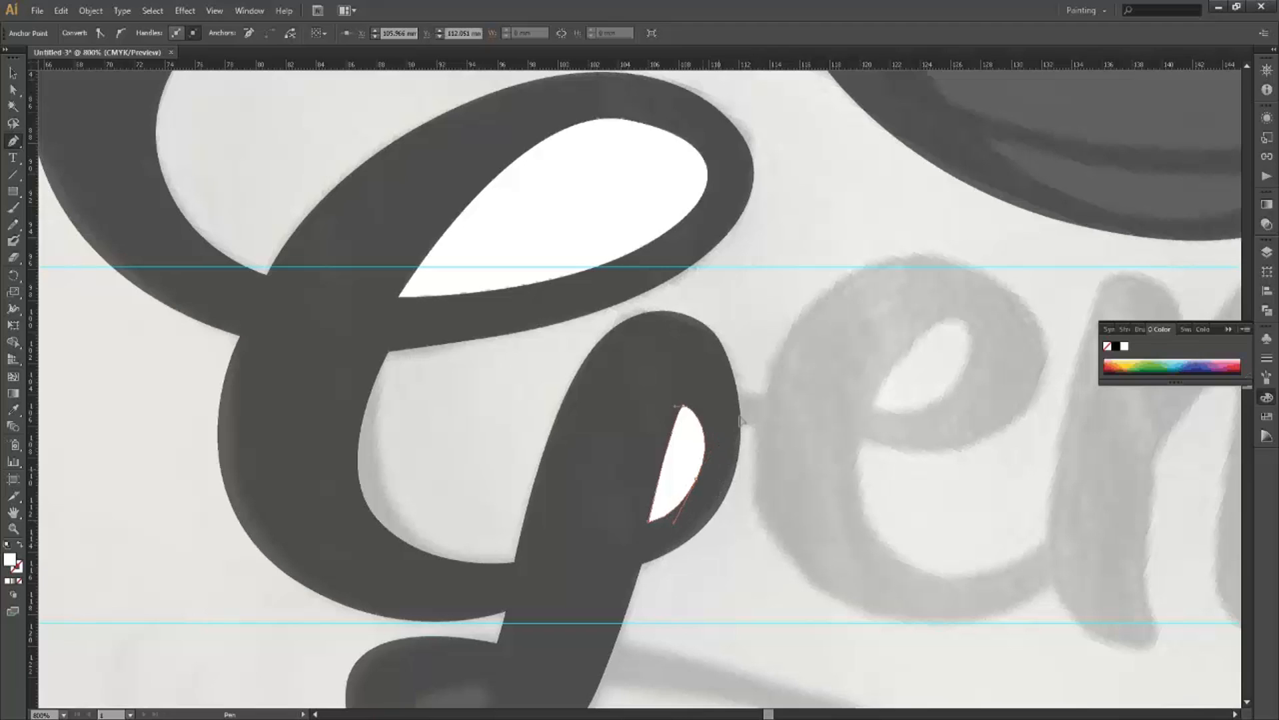
Widen the right edge of the lower bowl slightly and bring the lower loop into view.
ctrl+click(746, 388)
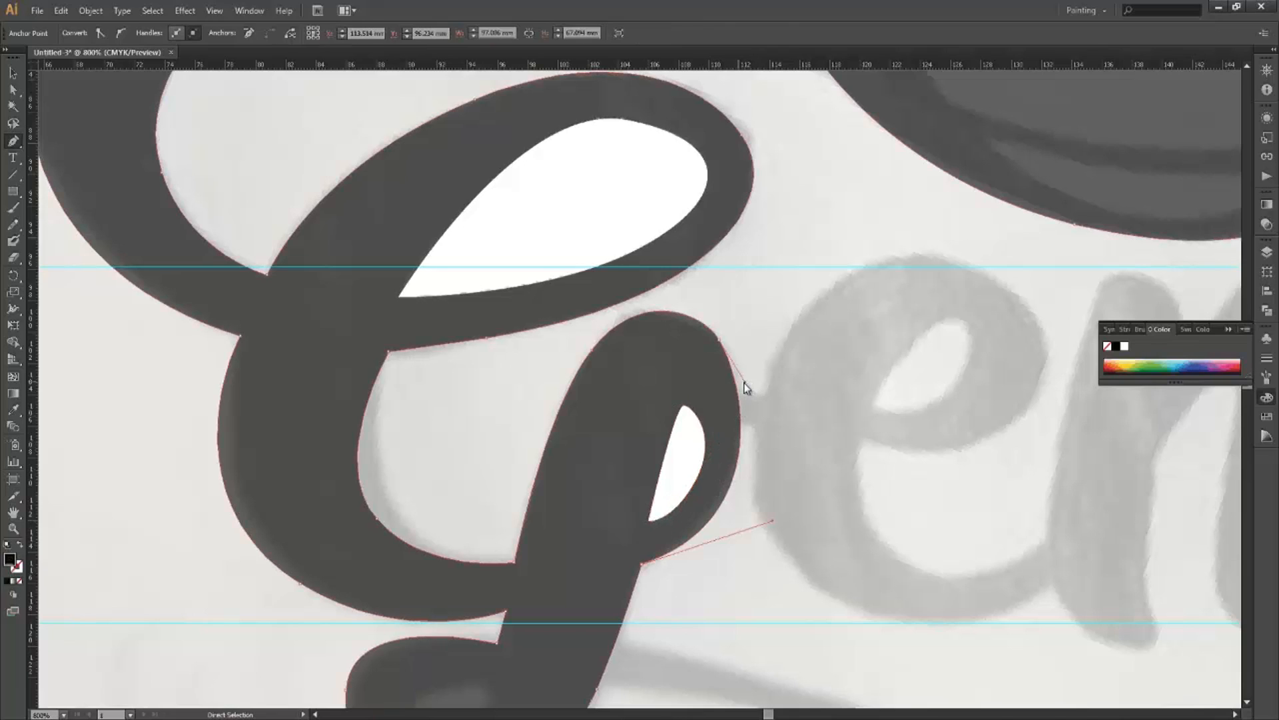
drag(750, 382, 750, 379)
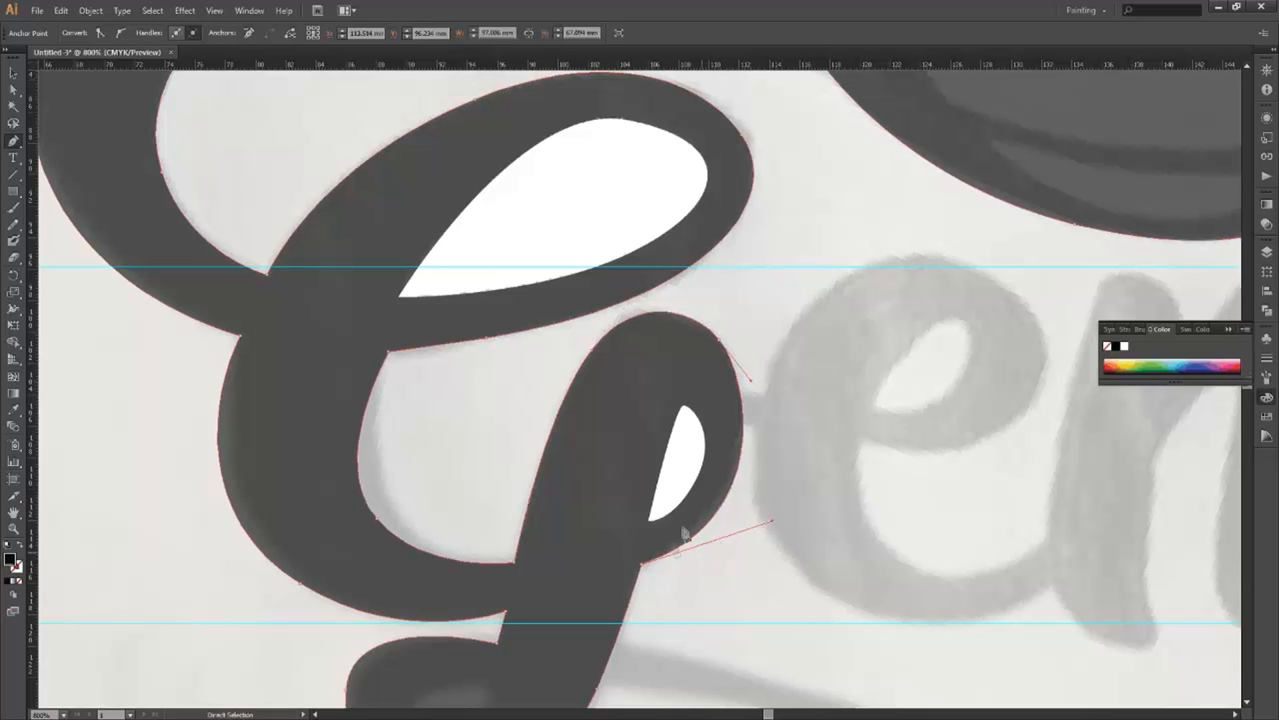
space+drag(782, 455, 787, 447)
space+drag(537, 592, 697, 434)
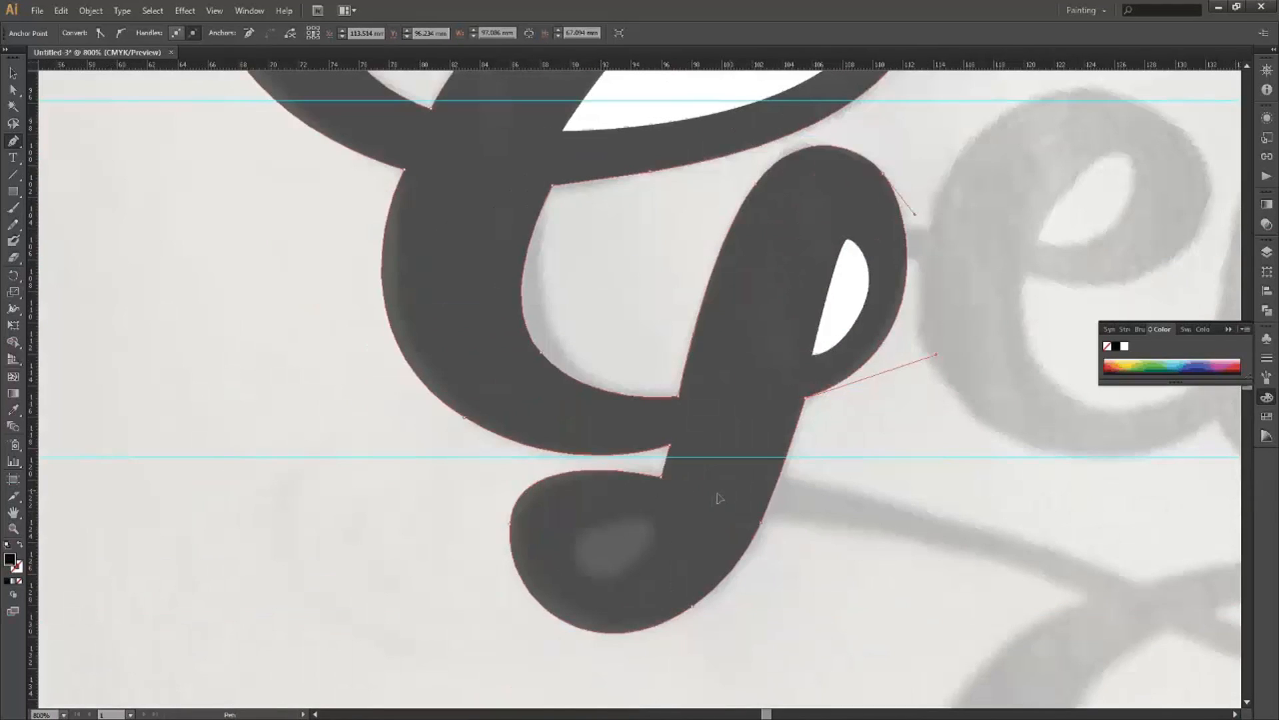
Draw a white-filled teardrop in the G's bottom descender loop and reshape its lower curve.
key(ctrl+plus)
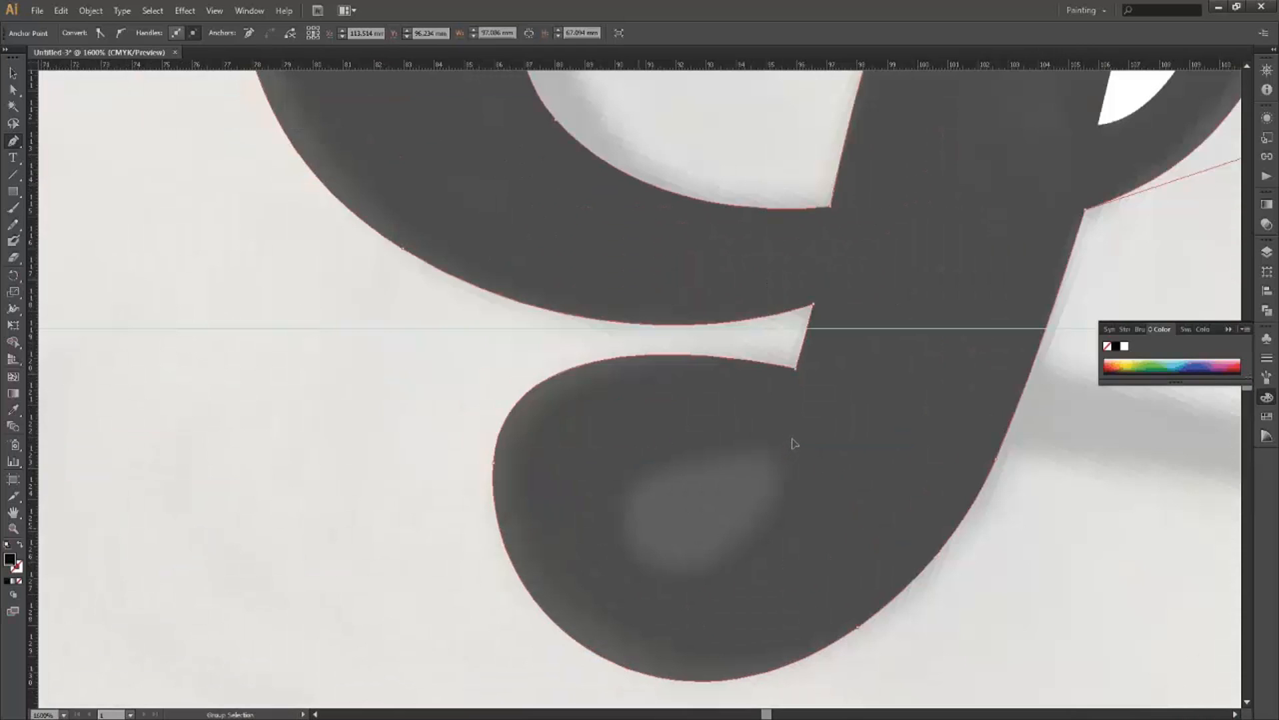
click(792, 435)
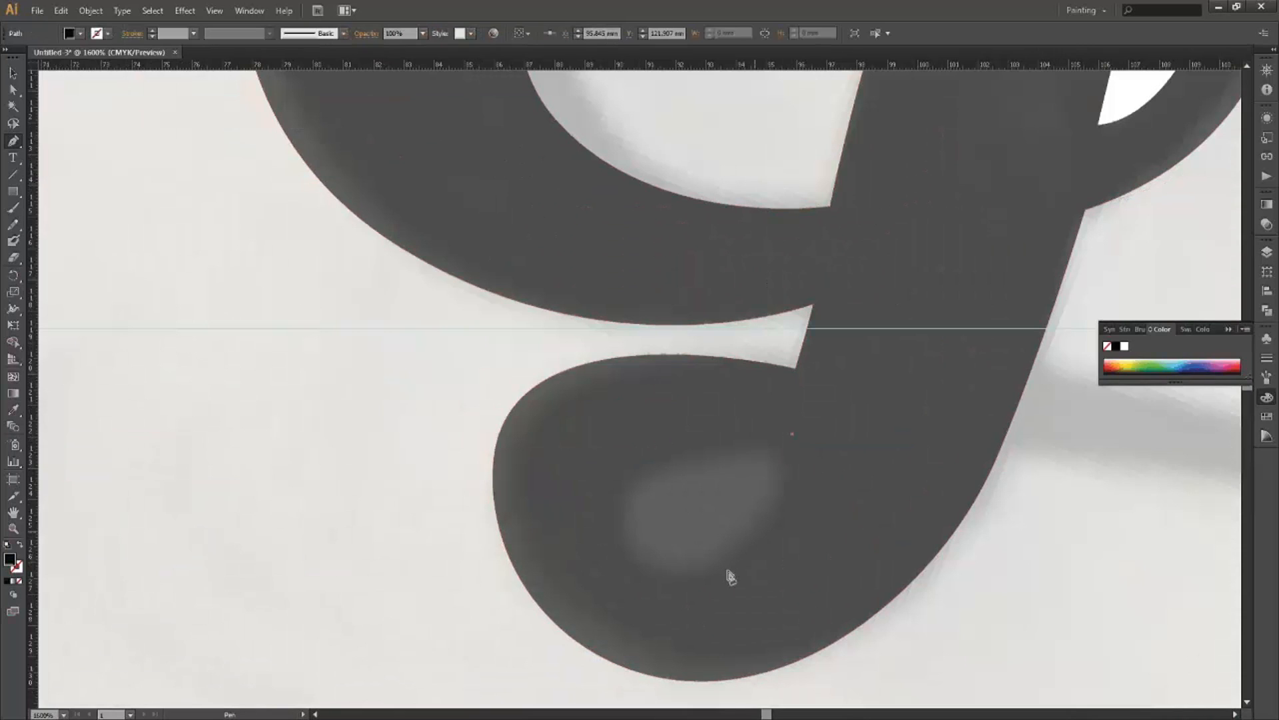
key(ctrl+minus)
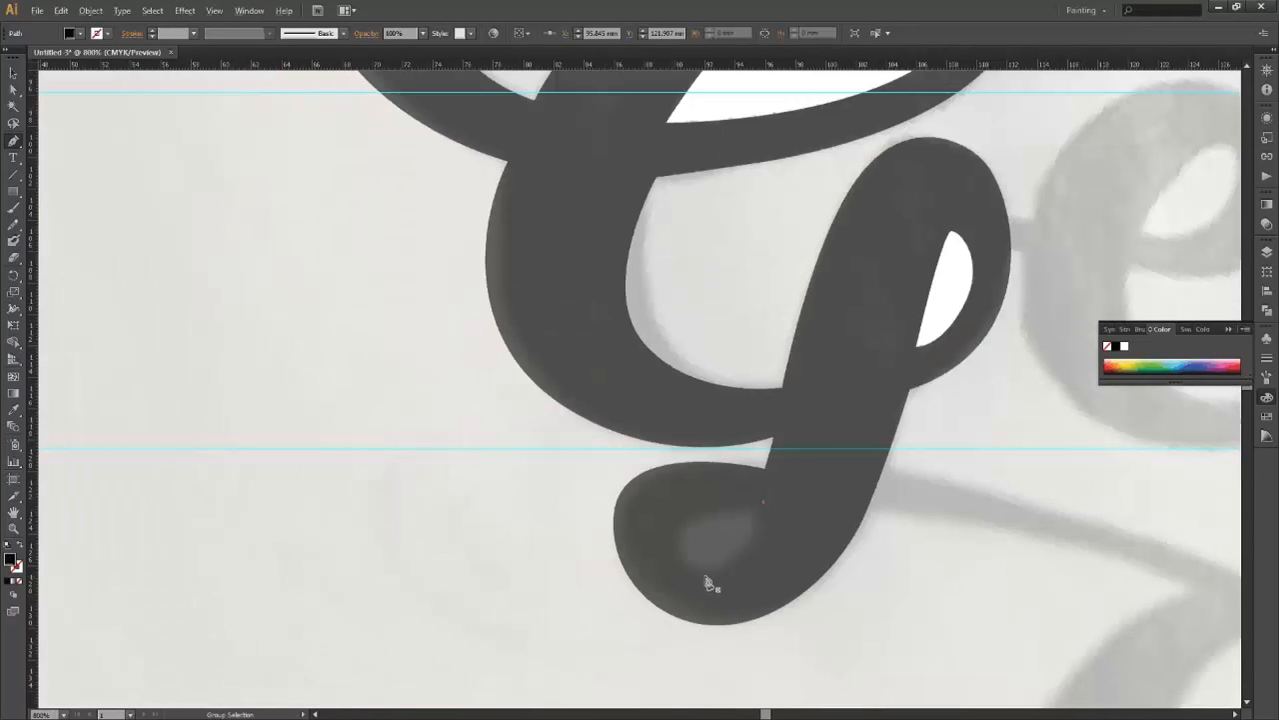
drag(705, 575, 641, 579)
click(9, 559)
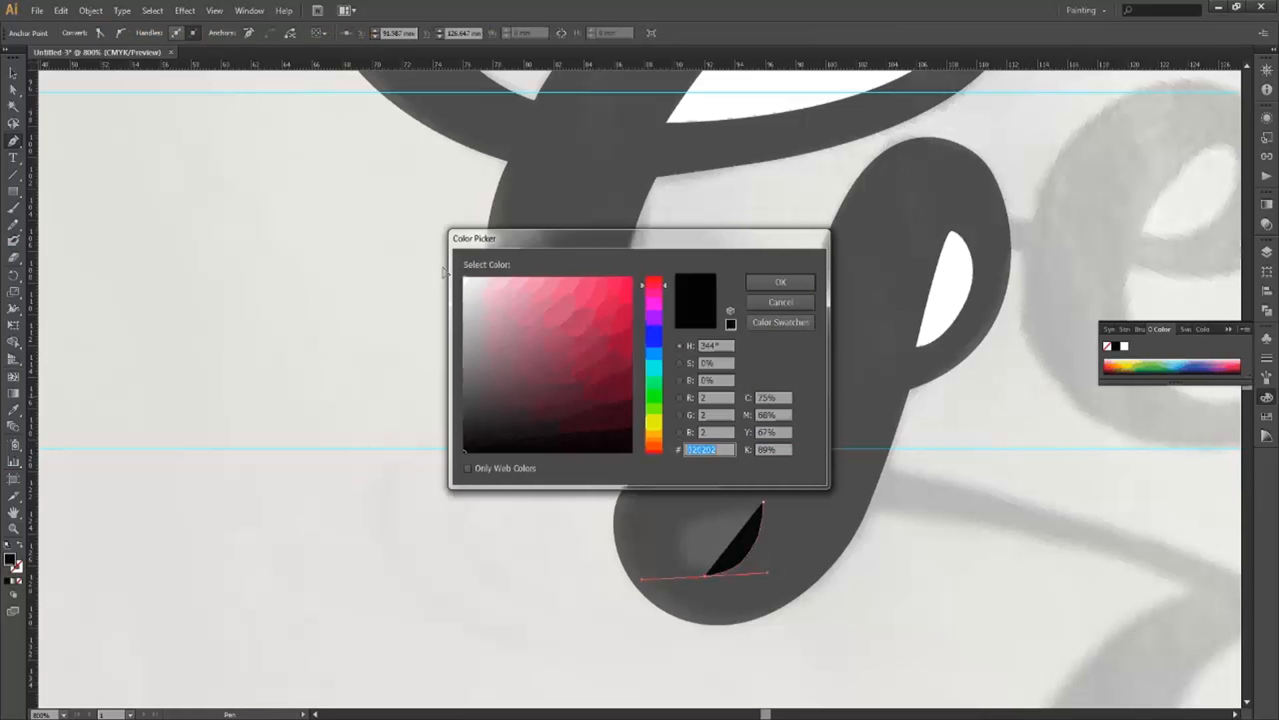
click(465, 279)
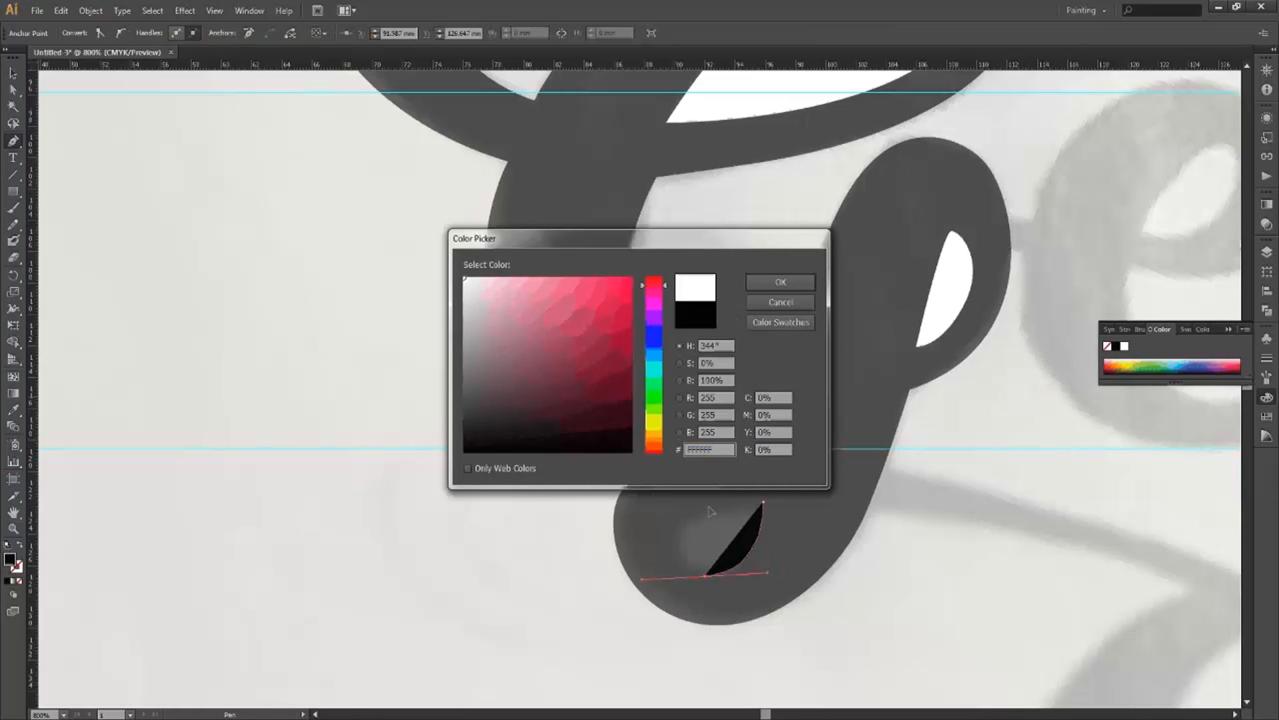
key(Return)
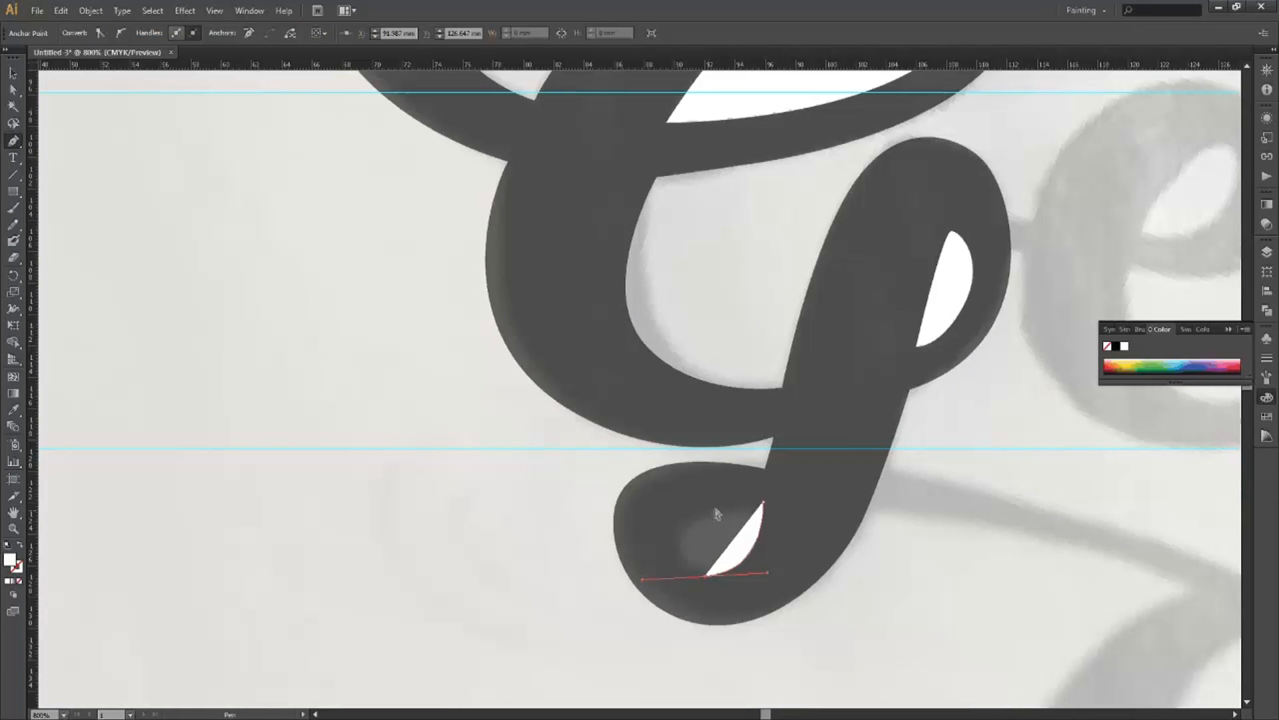
drag(699, 515, 719, 508)
click(763, 501)
click(705, 576)
key(ctrl)
drag(704, 581, 664, 571)
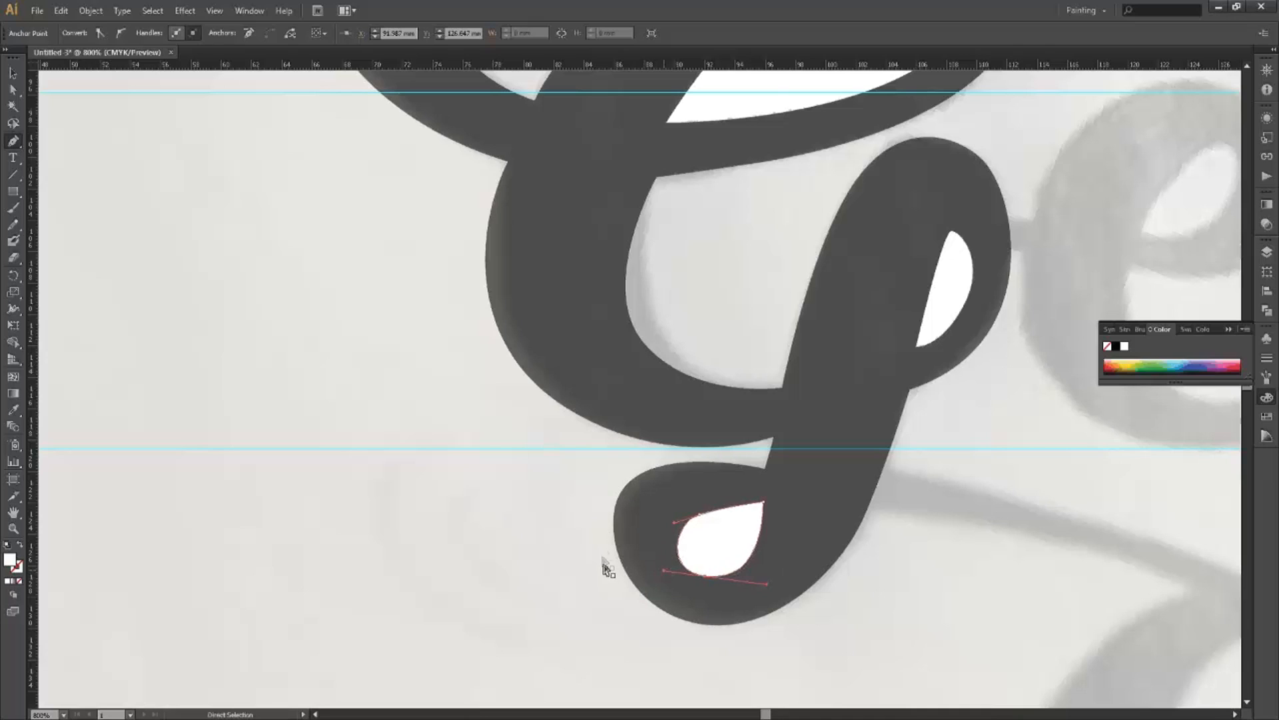
Round out the bottom counter's upper-left curve and adjust the G outline's lower-left edge.
click(699, 623)
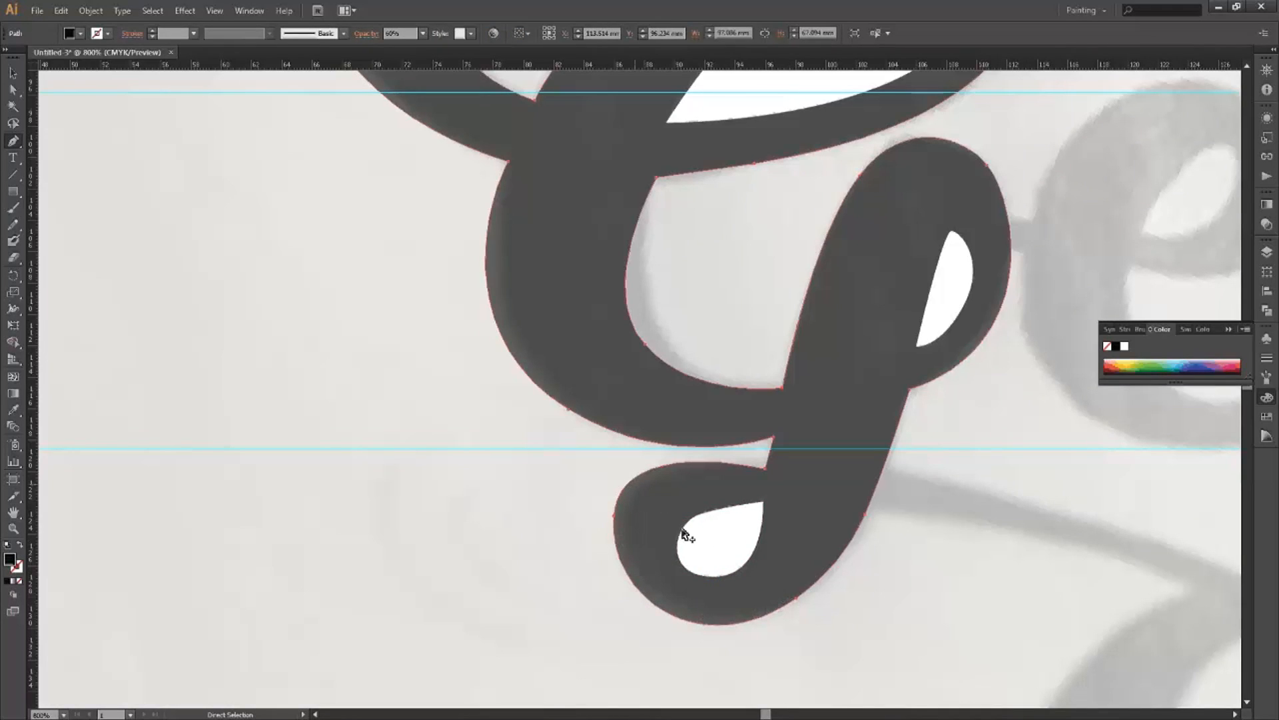
click(699, 517)
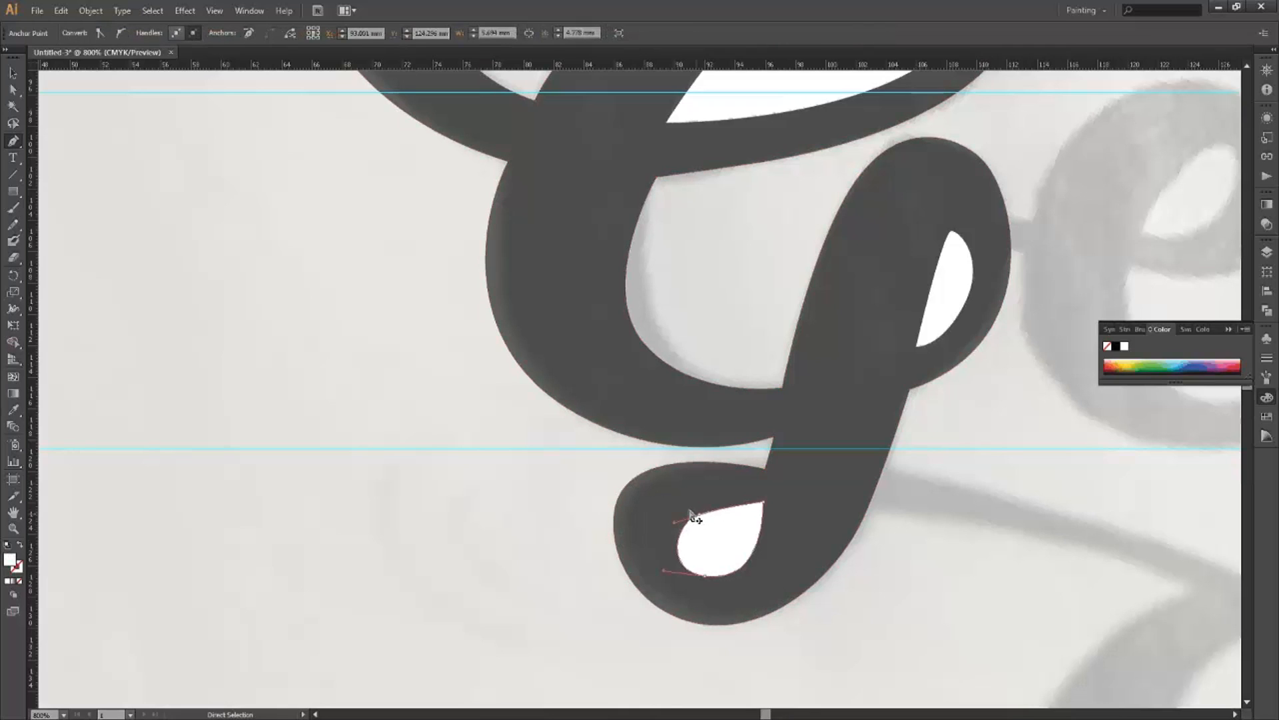
click(698, 521)
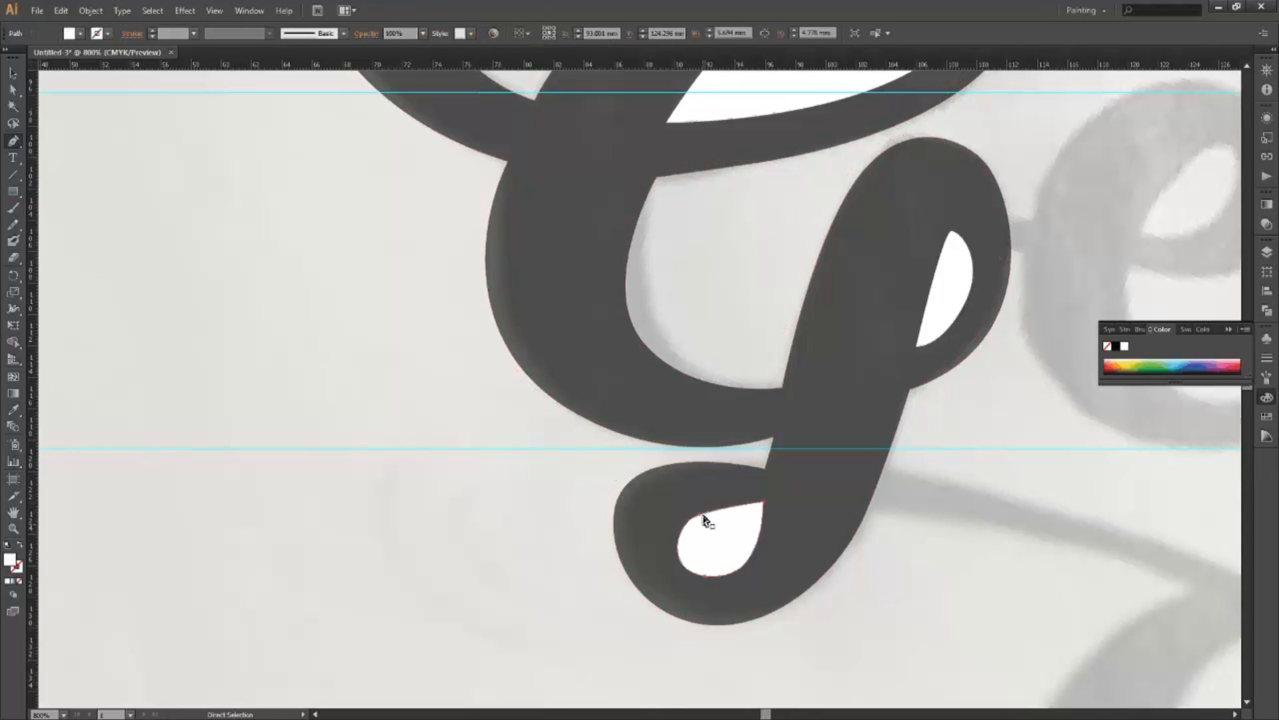
click(691, 514)
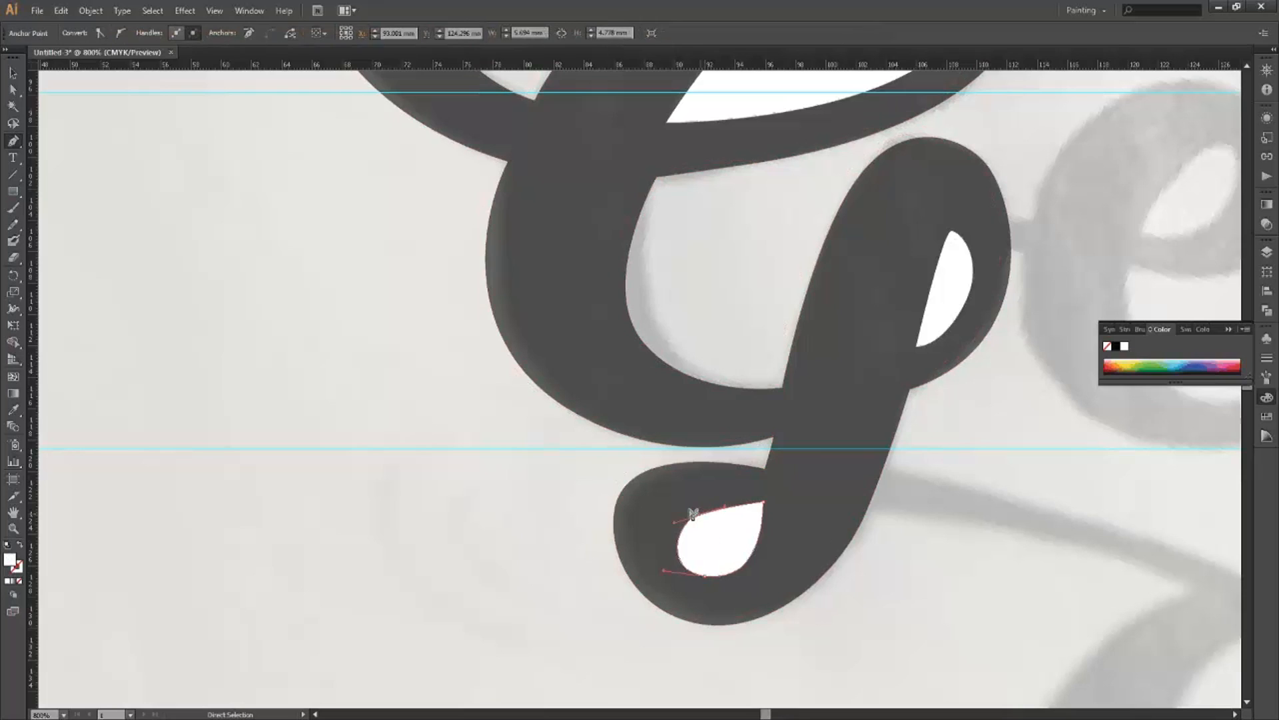
drag(691, 515, 690, 514)
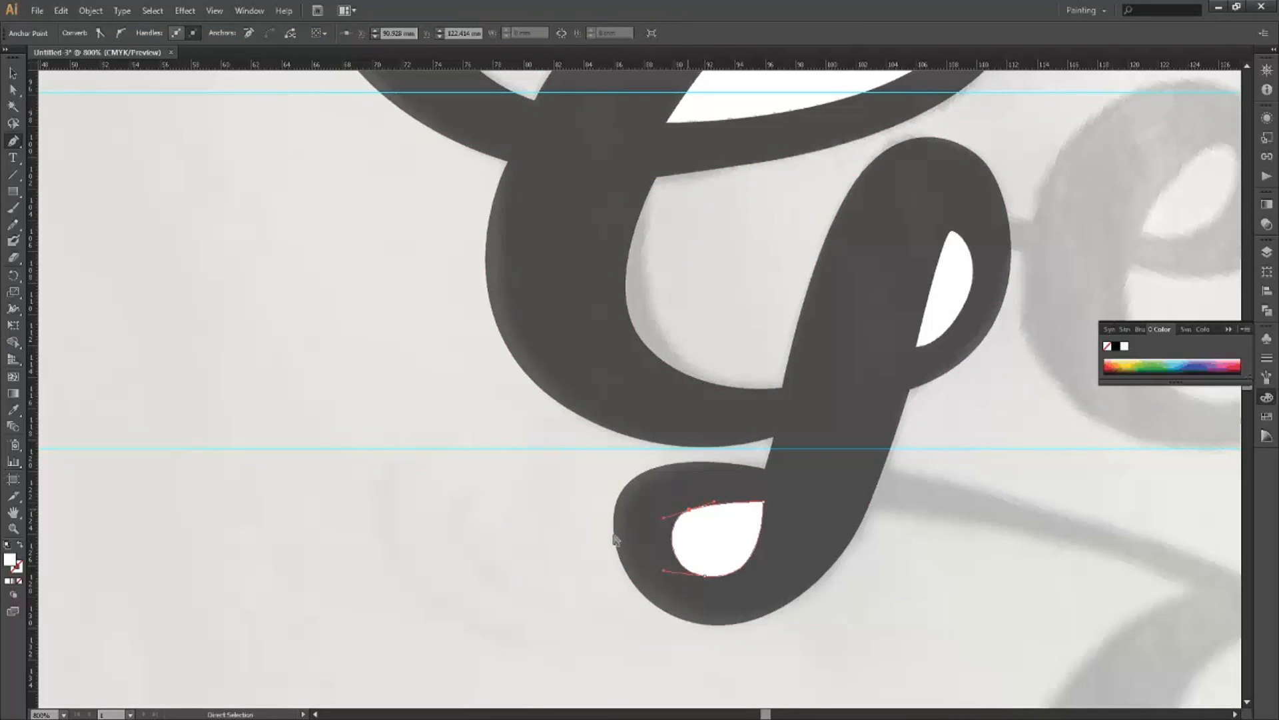
click(608, 600)
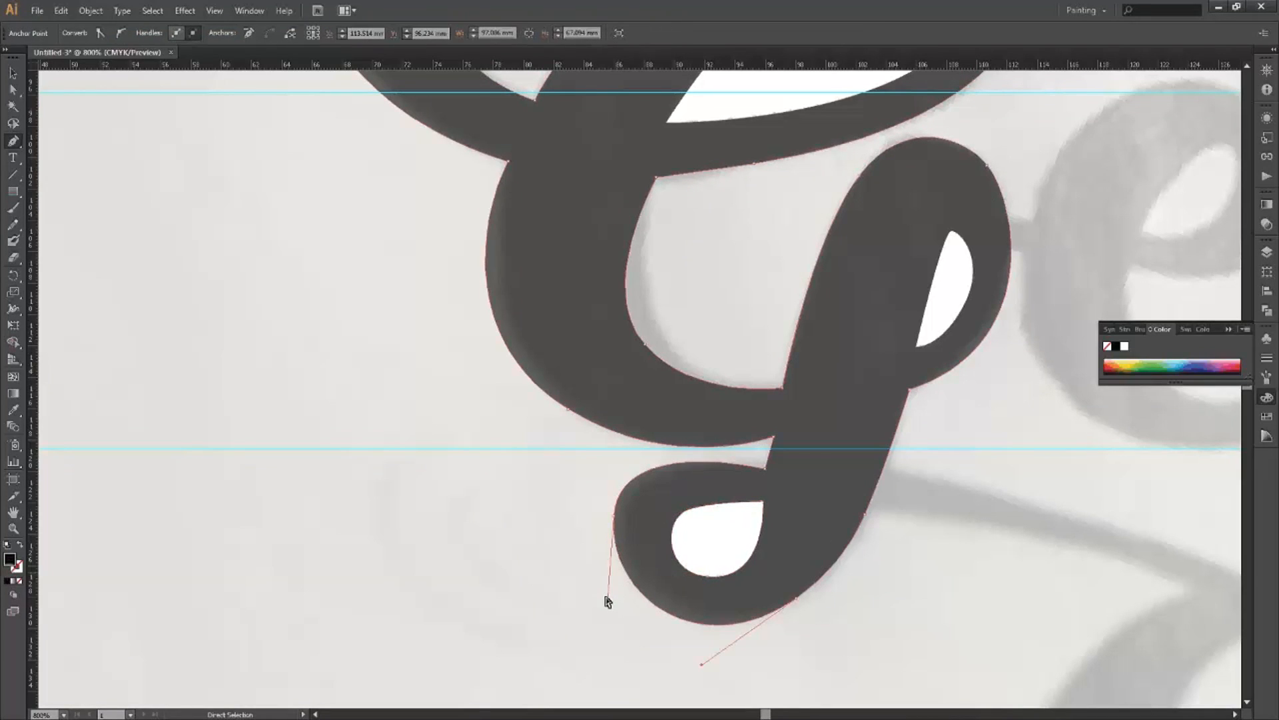
drag(601, 611, 601, 609)
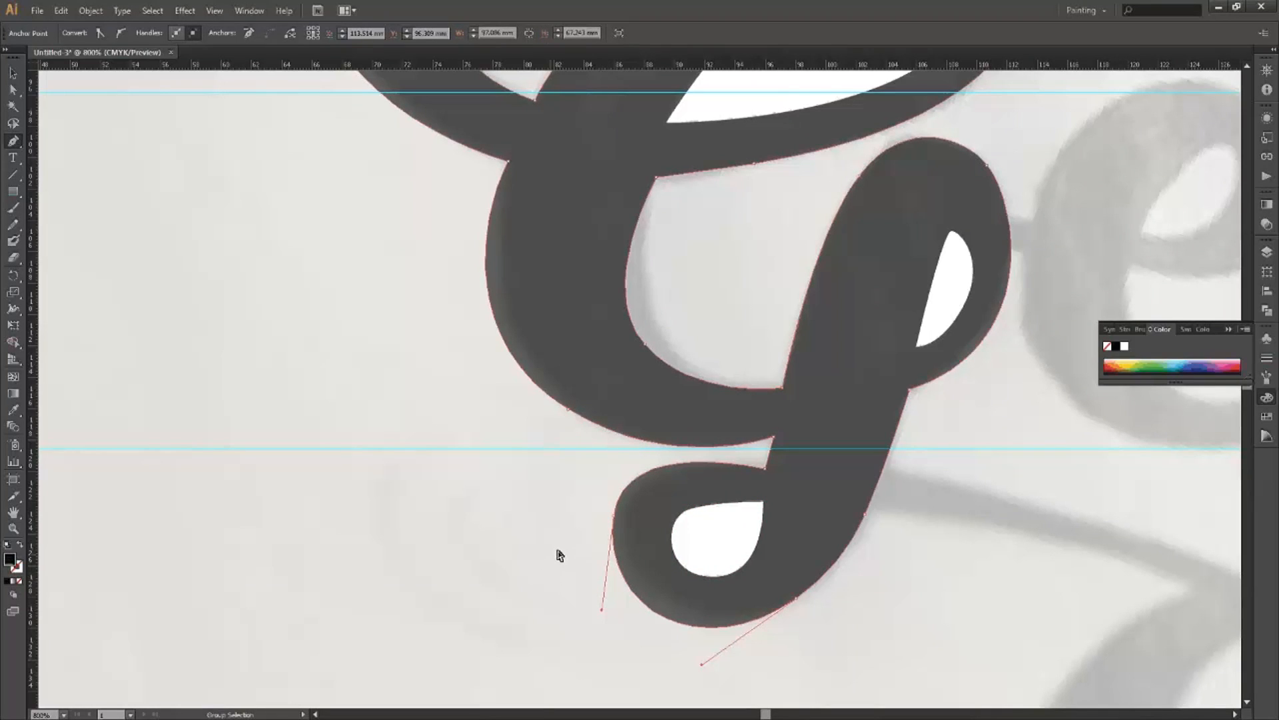
Lengthen the G's top curve handle so it hugs the upper counter's inner edge.
scroll(560, 556, down, 1)
scroll(559, 550, down, 1)
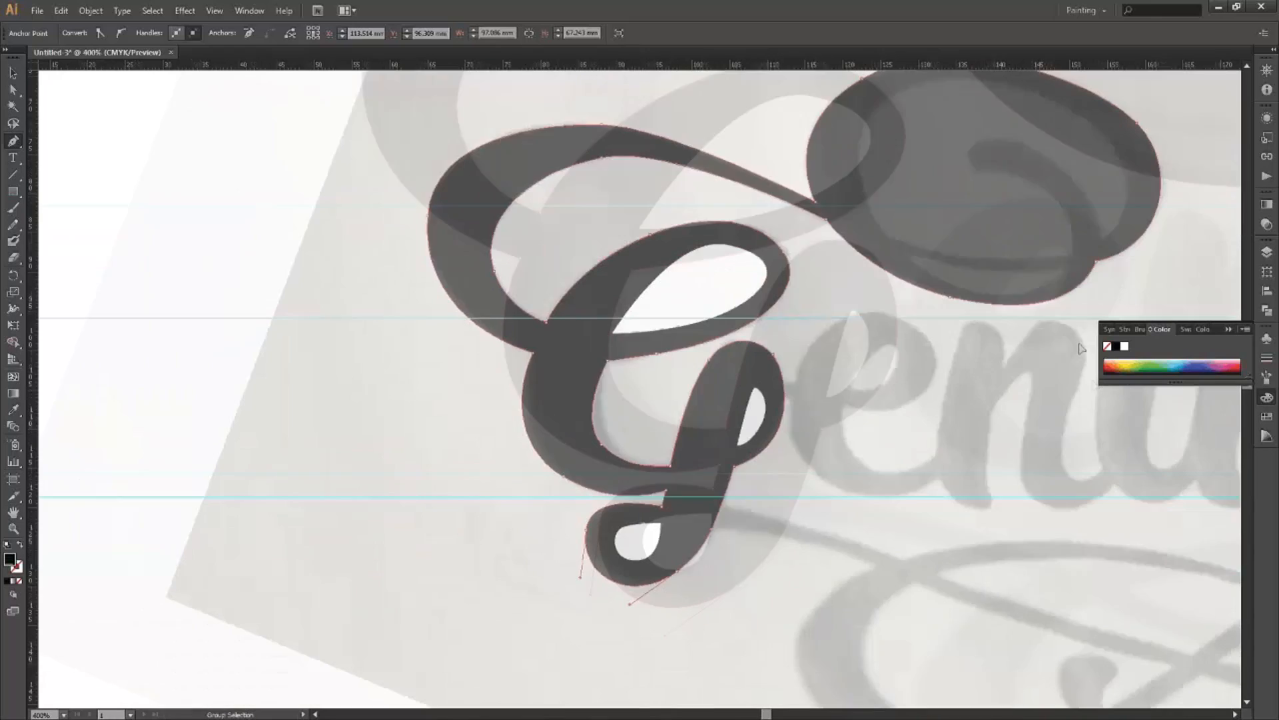
key(ctrl)
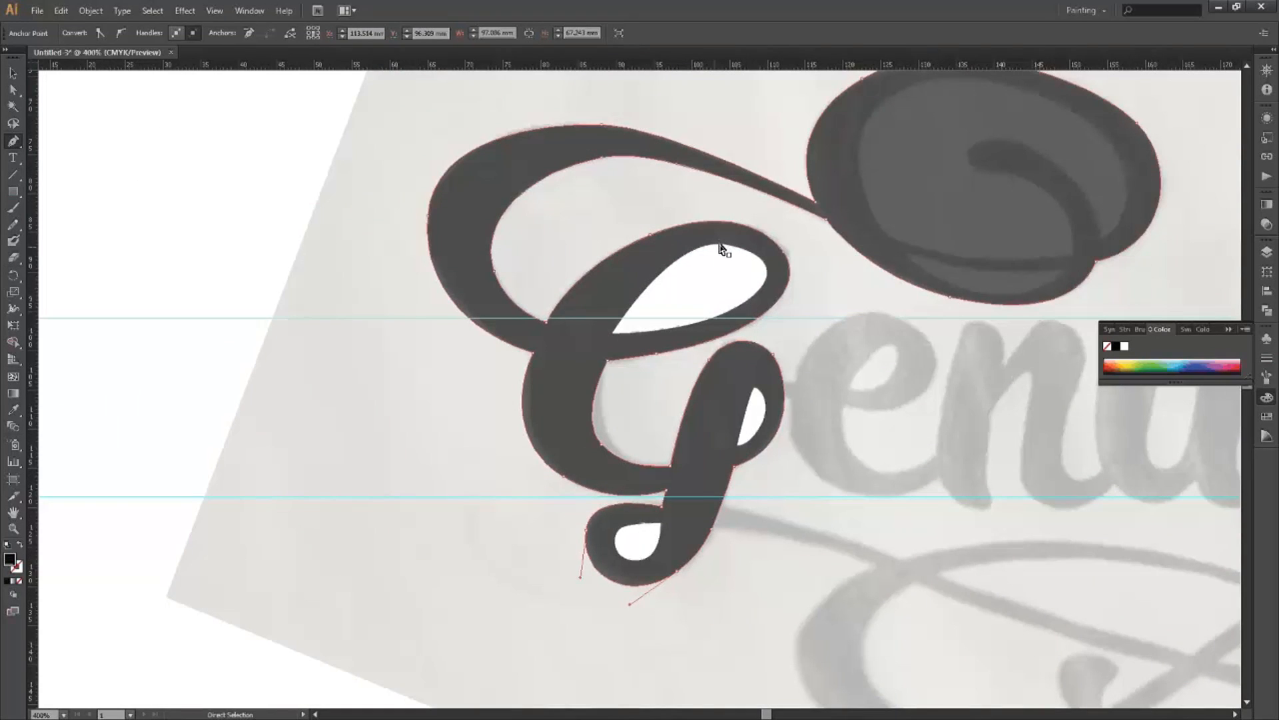
ctrl+click(734, 266)
ctrl+click(782, 253)
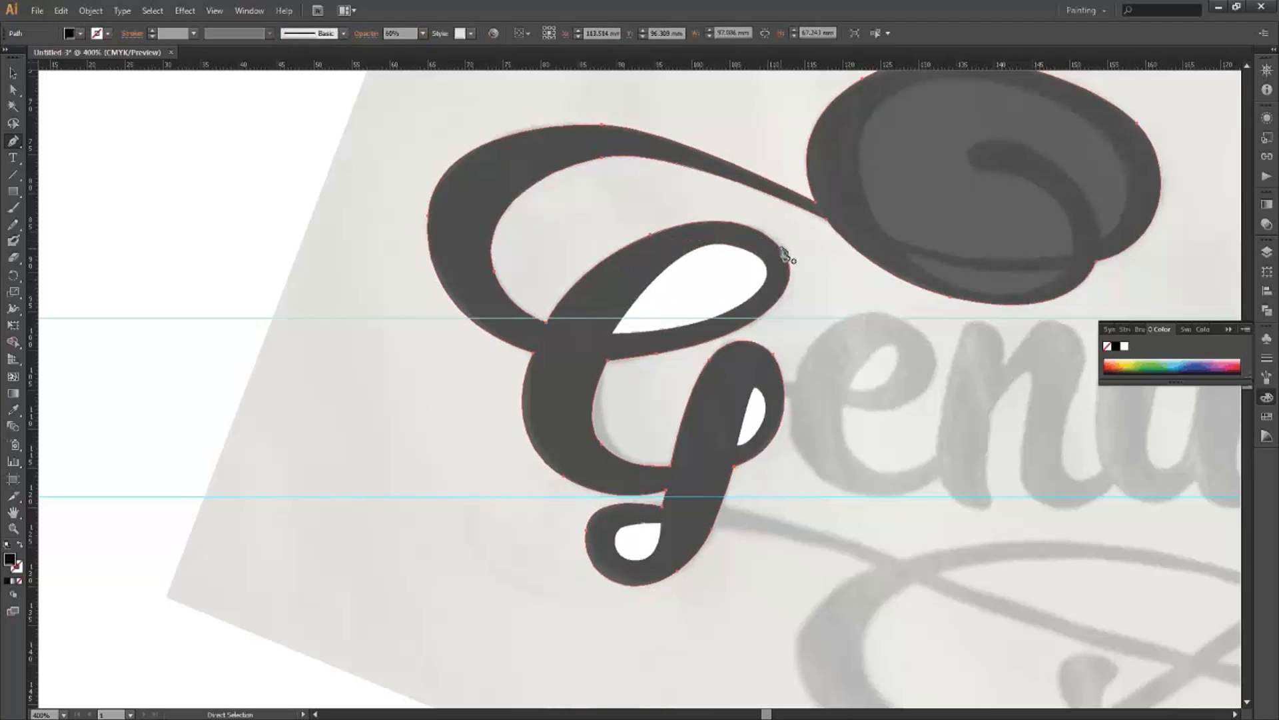
ctrl+click(763, 225)
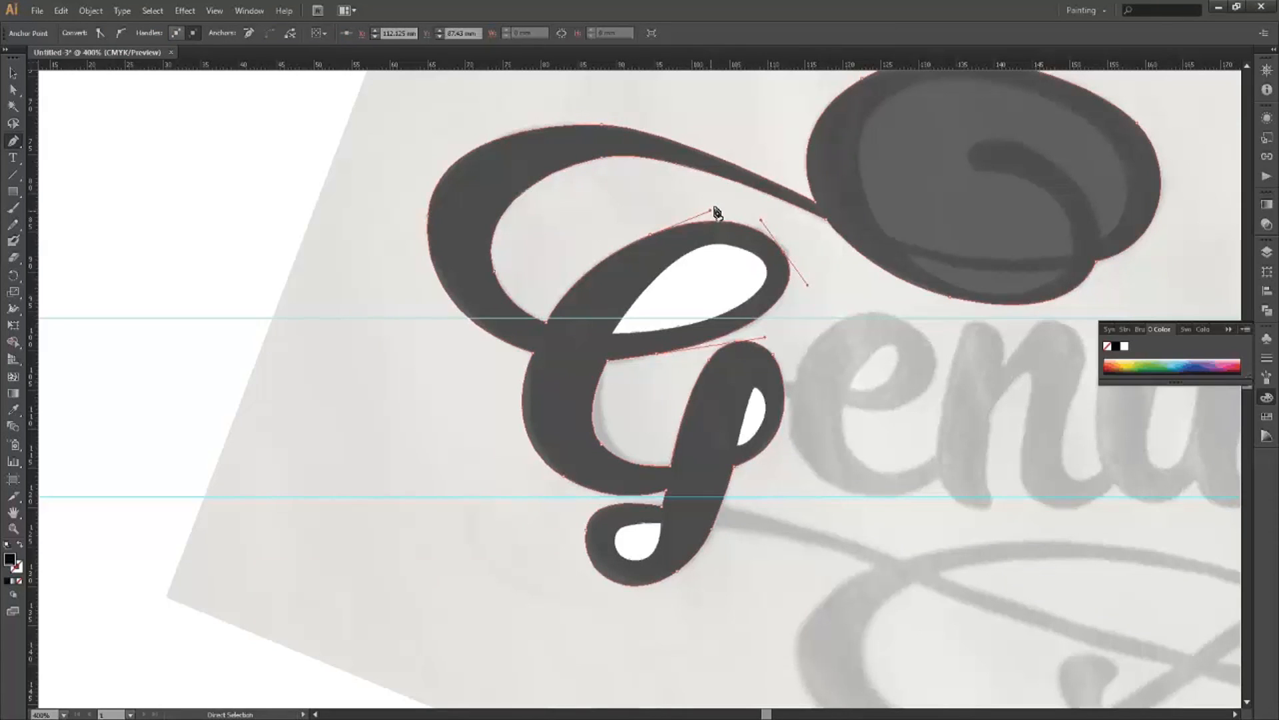
drag(718, 210, 716, 204)
ctrl+click(697, 343)
ctrl+click(813, 323)
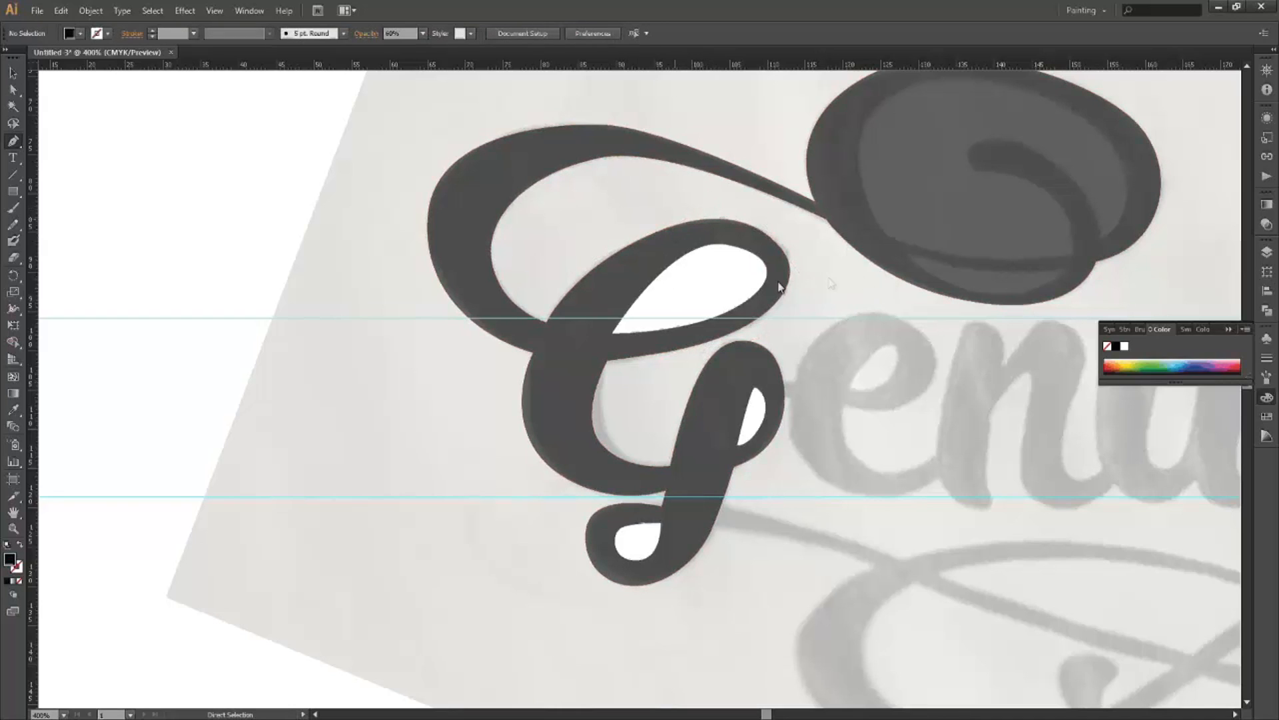
Pan and zoom the view onto the large swash oval.
drag(1043, 262, 769, 279)
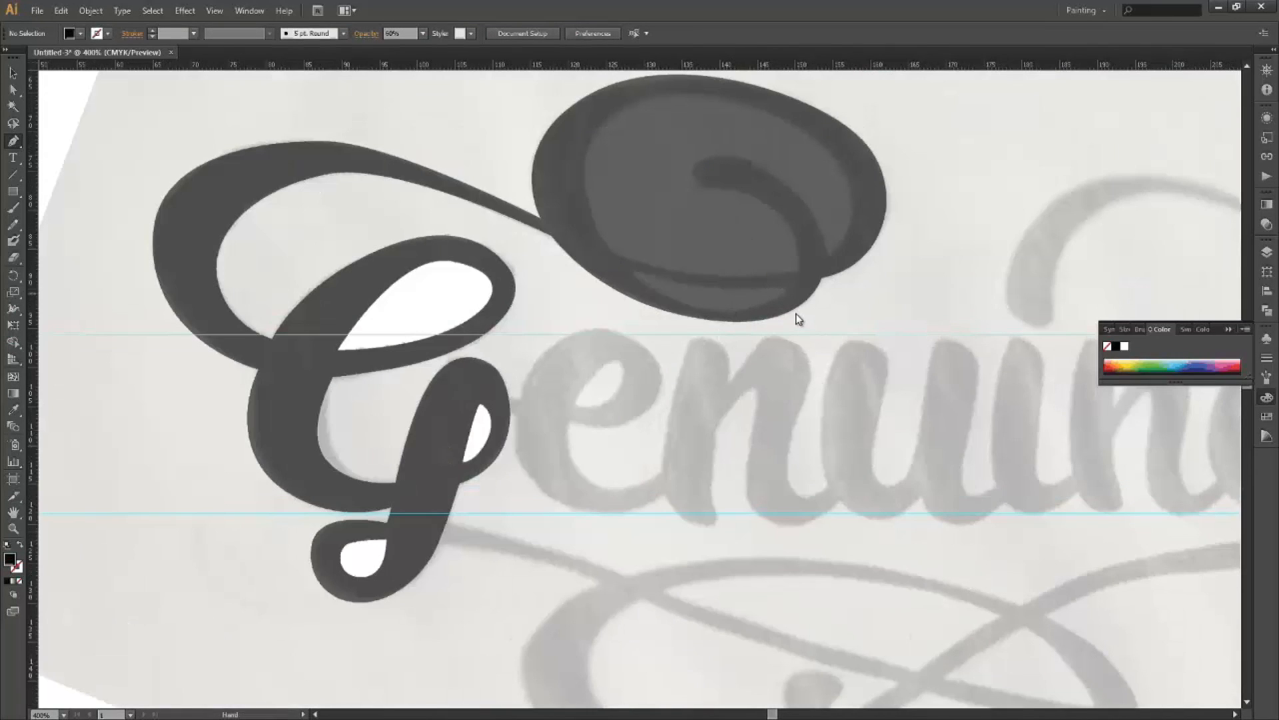
scroll(795, 314, up, 1)
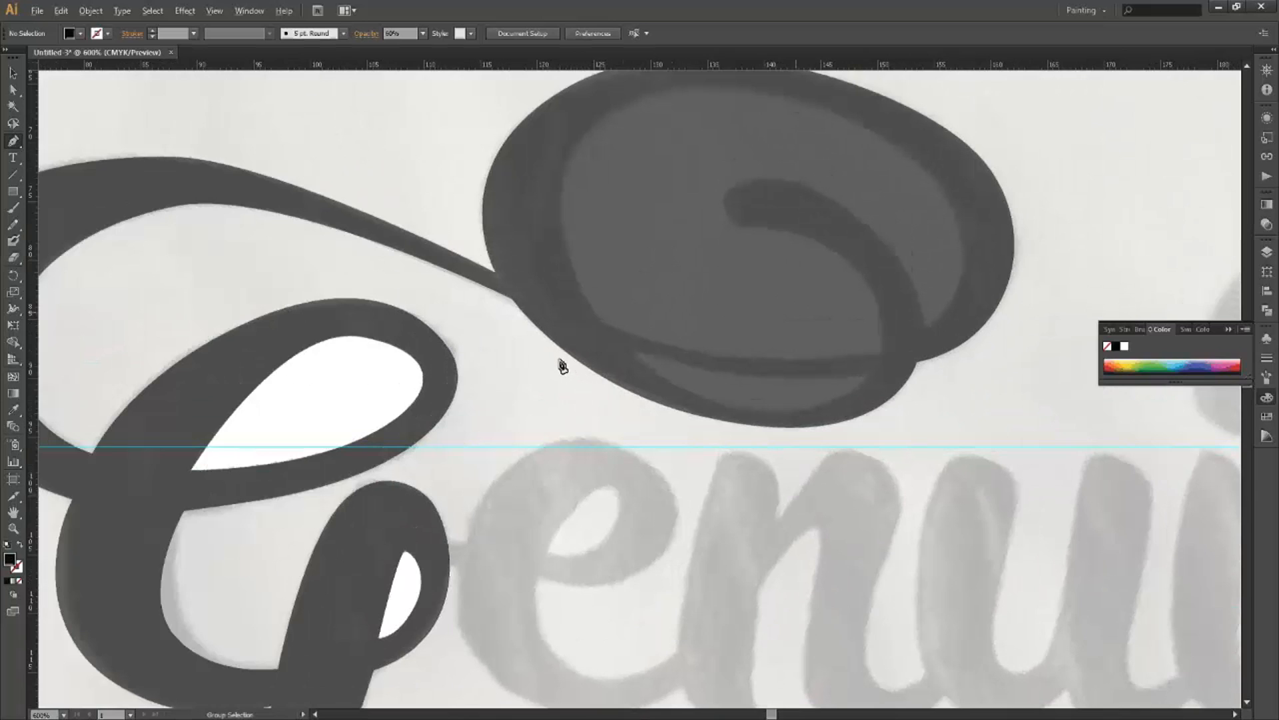
scroll(563, 366, up, 1)
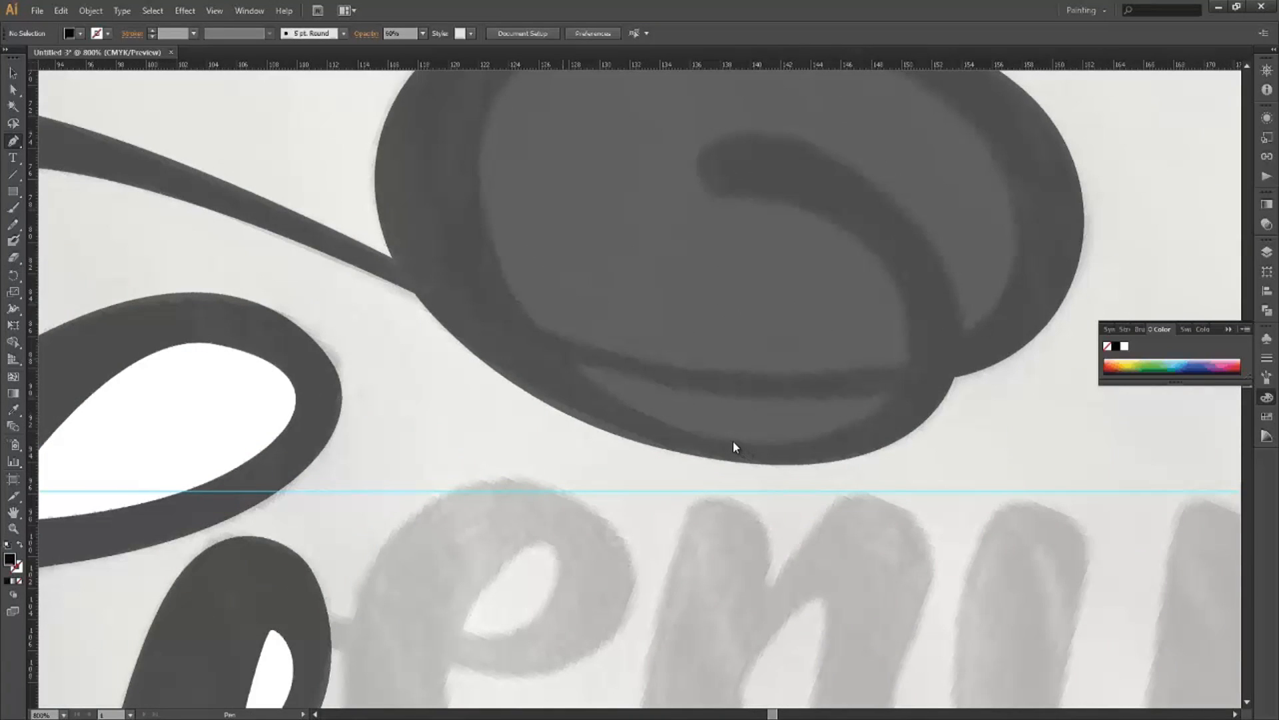
Trace a crescent shape along the lower edge of the G's swash oval.
click(563, 357)
drag(732, 441, 831, 457)
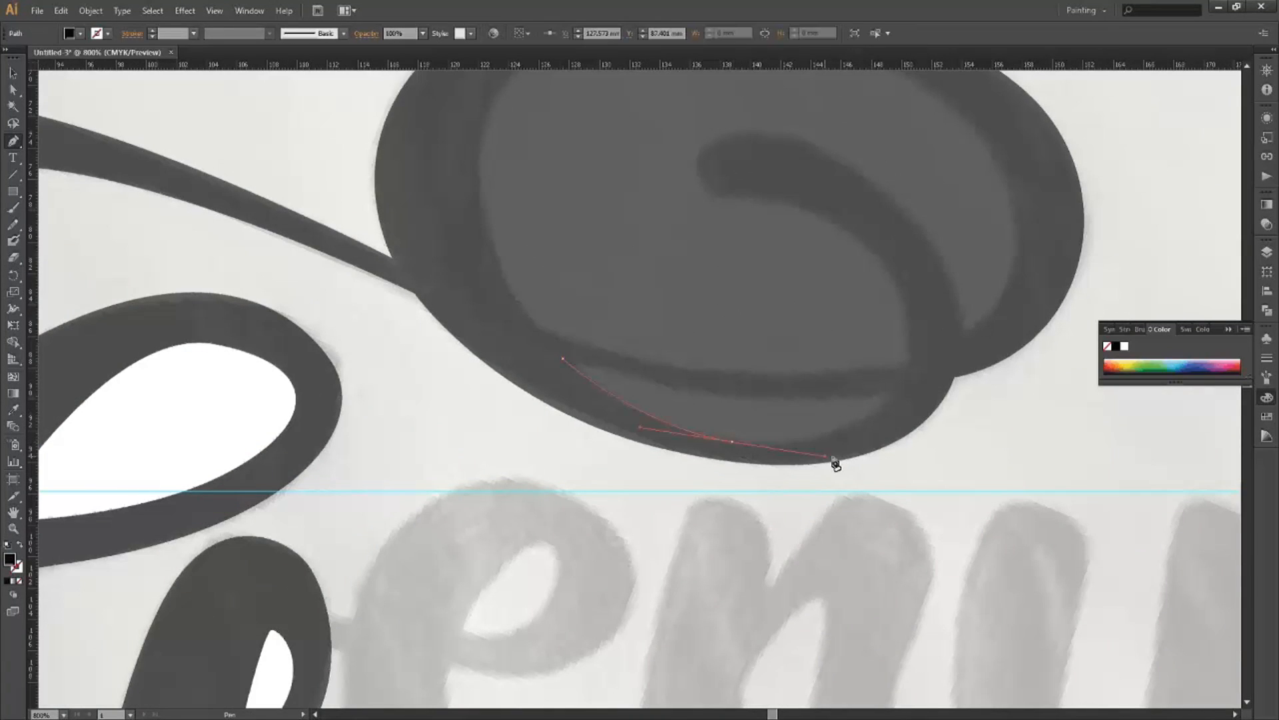
click(890, 390)
key(ctrl+z)
click(892, 392)
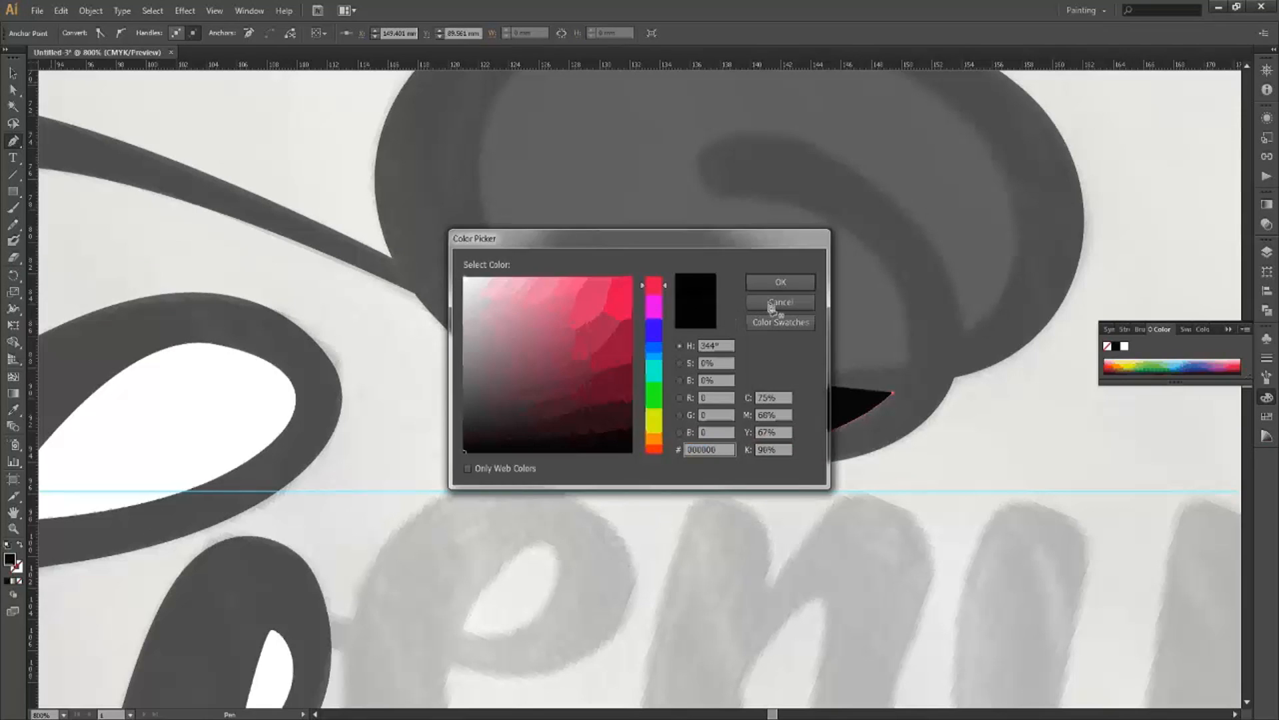
Give the crescent a white (#FFFFFF) fill and select the whole shape.
click(773, 284)
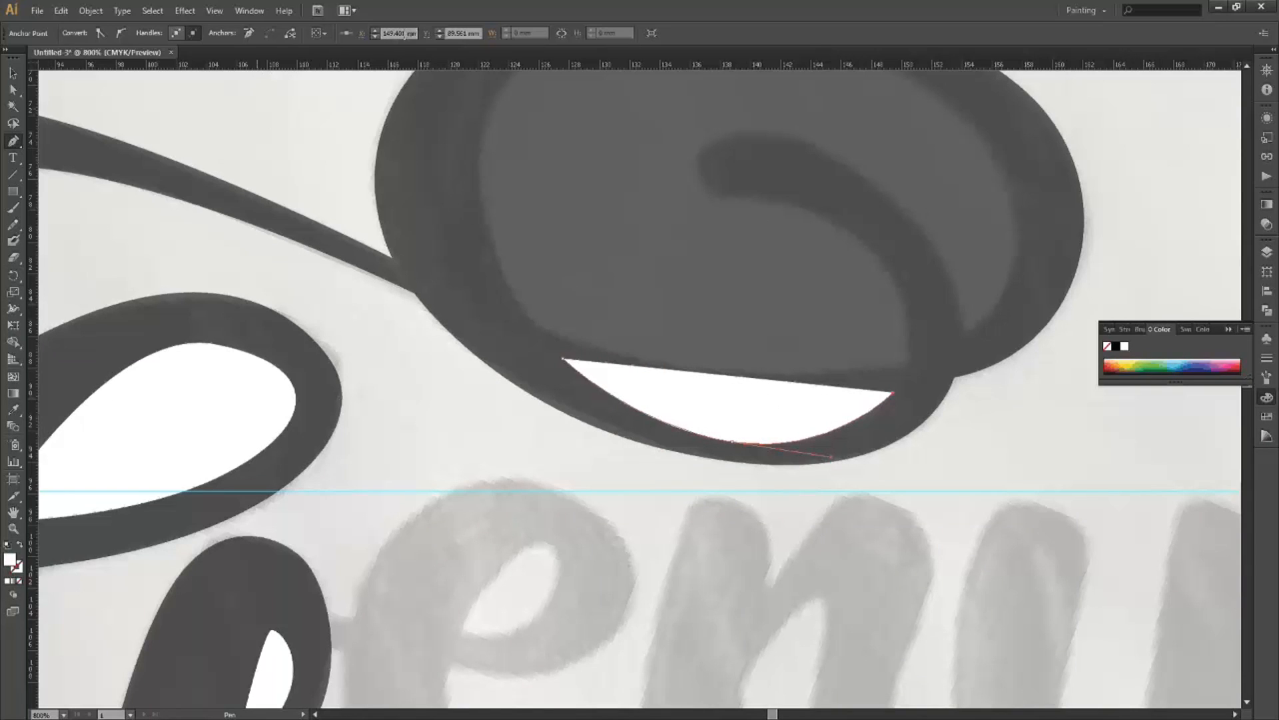
key(ctrl+a)
click(423, 34)
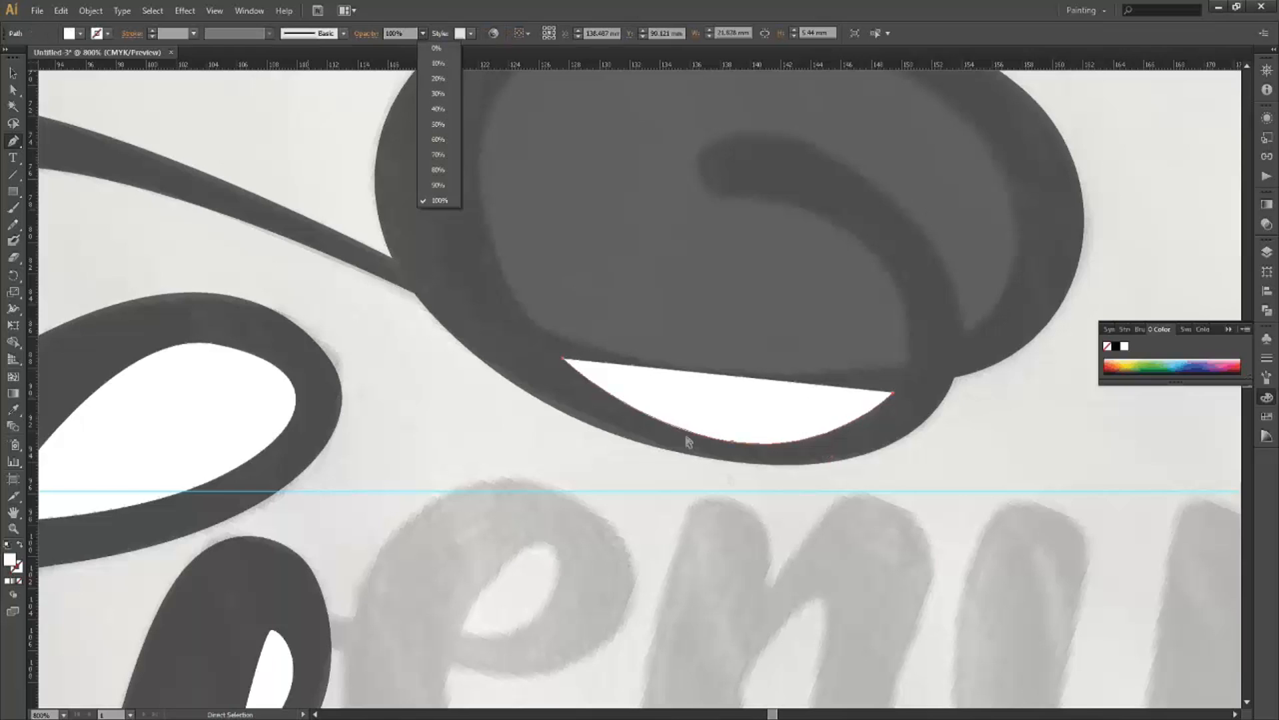
Lower the crescent's opacity from 60% to 30%.
click(437, 140)
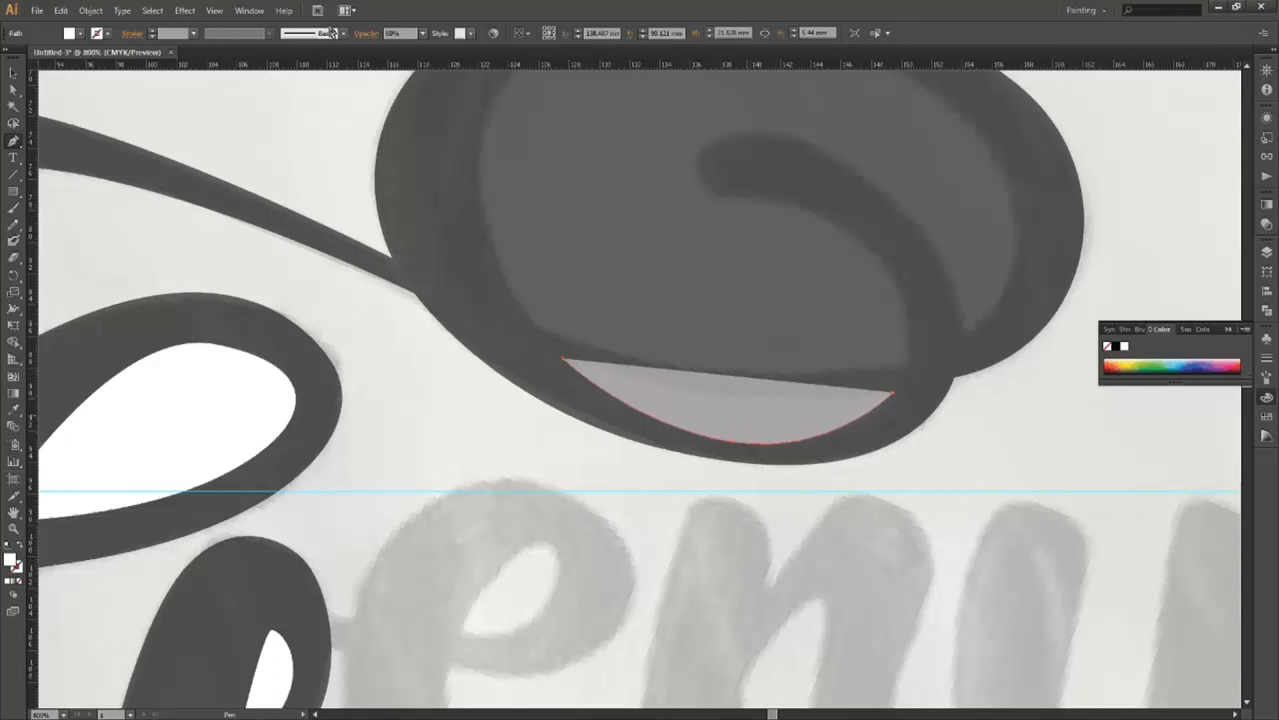
click(422, 34)
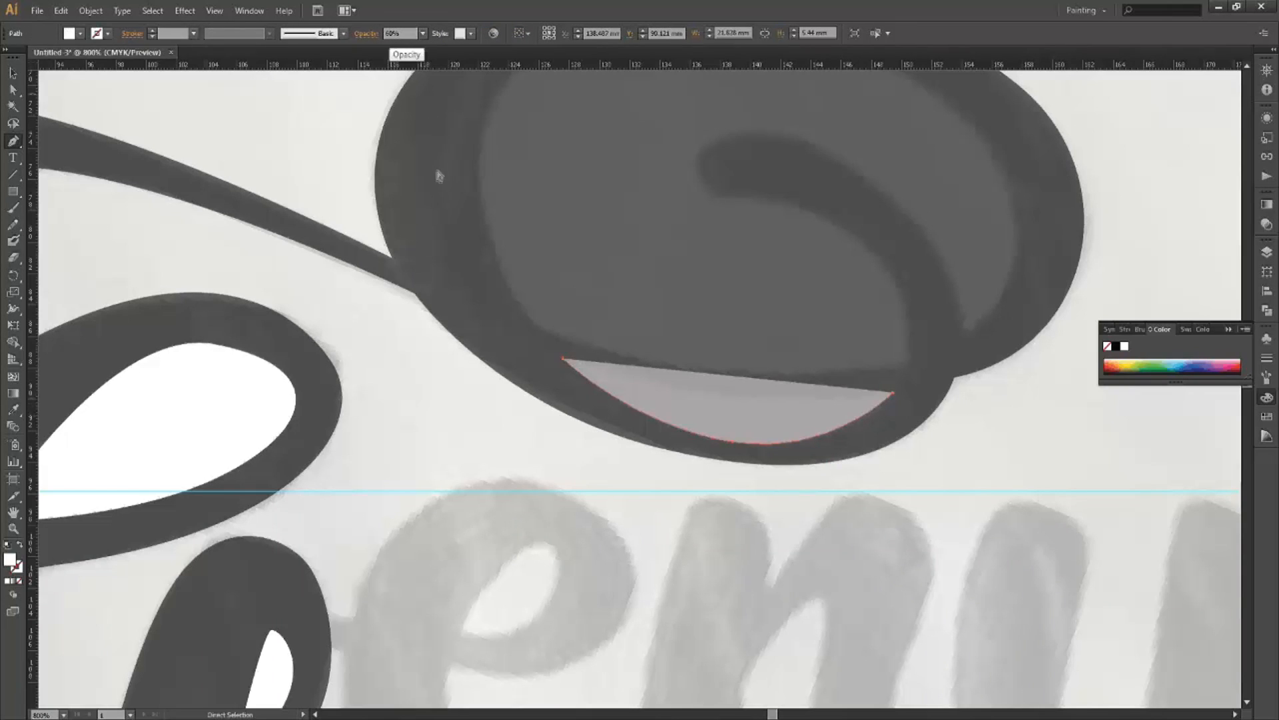
click(438, 93)
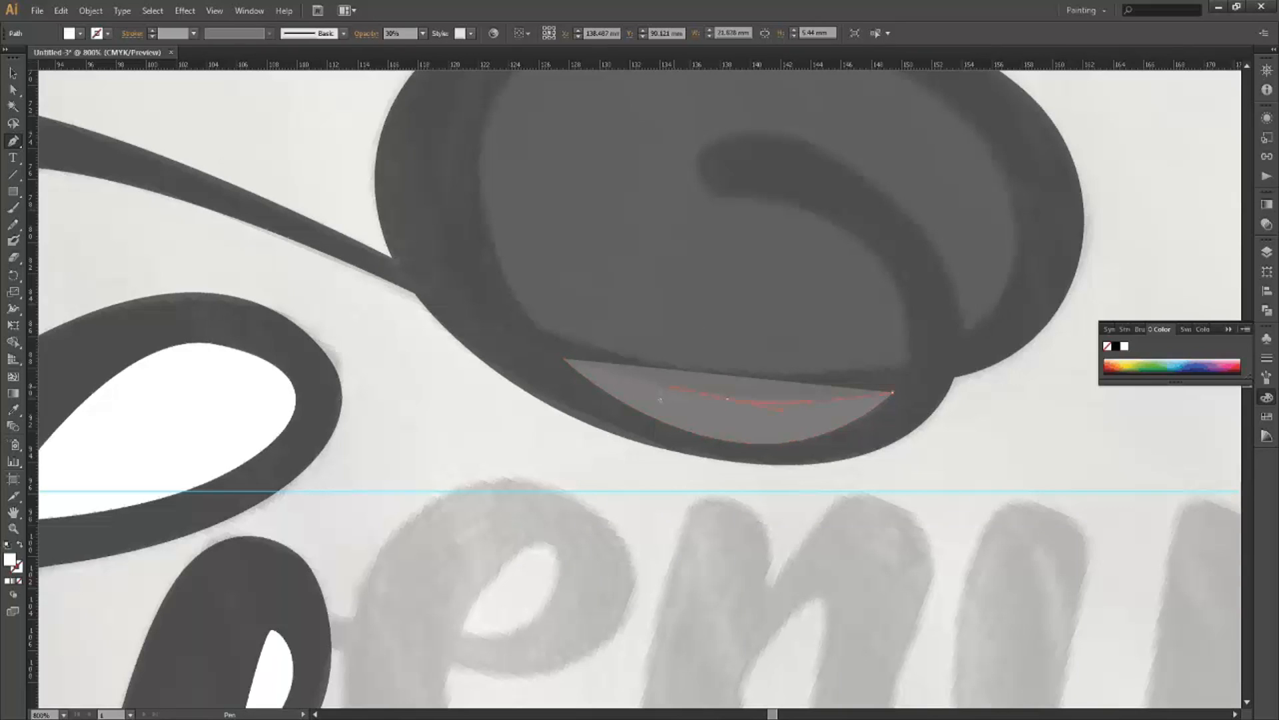
Close the crescent path at its left anchor and adjust its top anchor.
click(564, 362)
click(563, 360)
ctrl+click(742, 406)
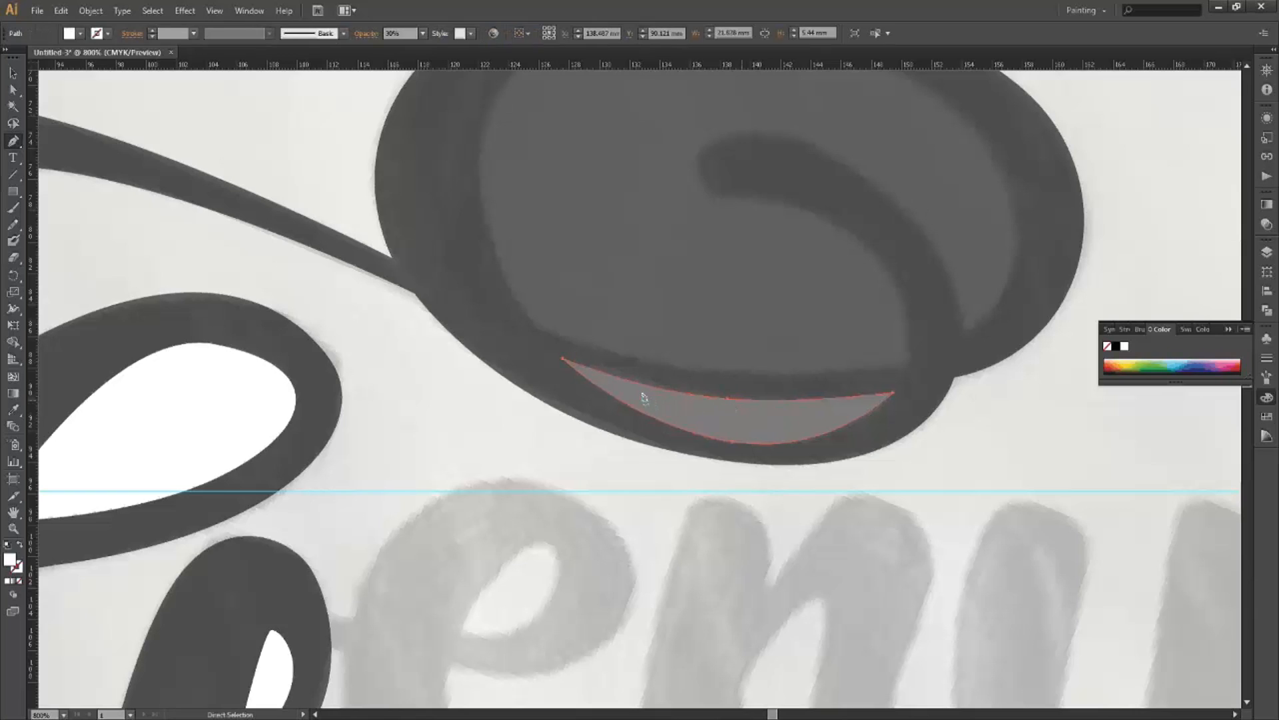
ctrl+click(727, 398)
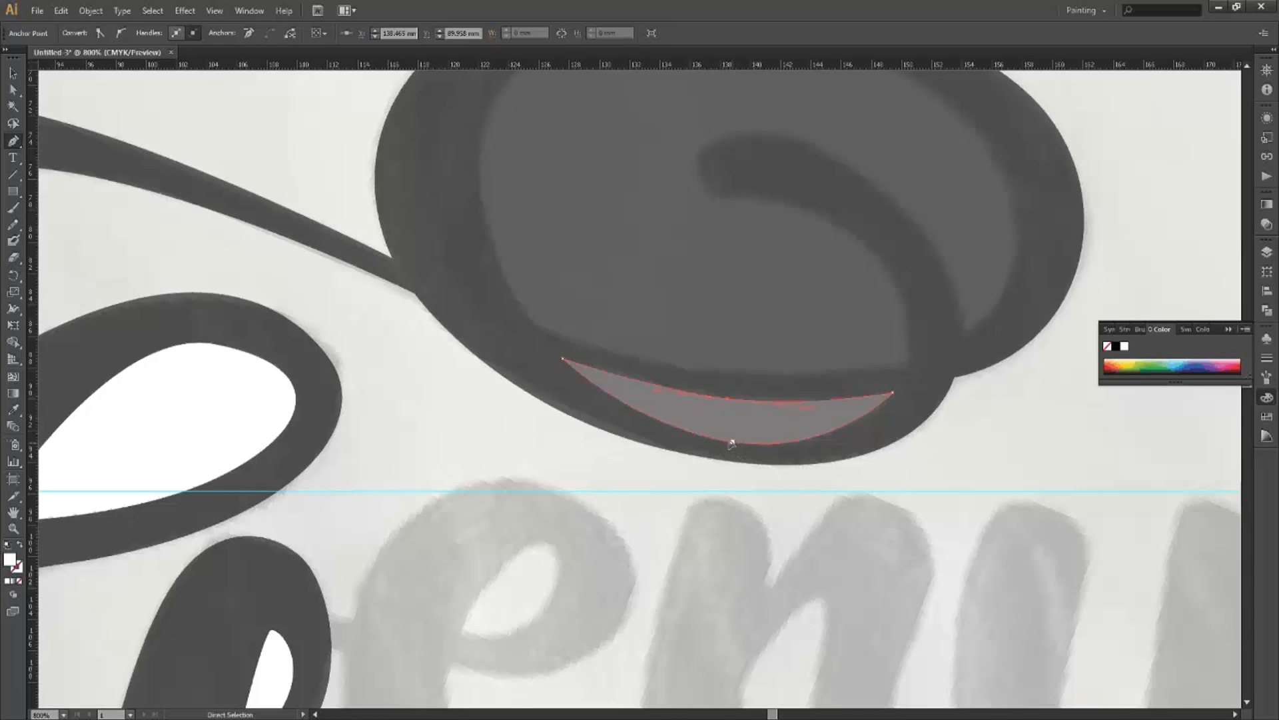
key(ctrl+z)
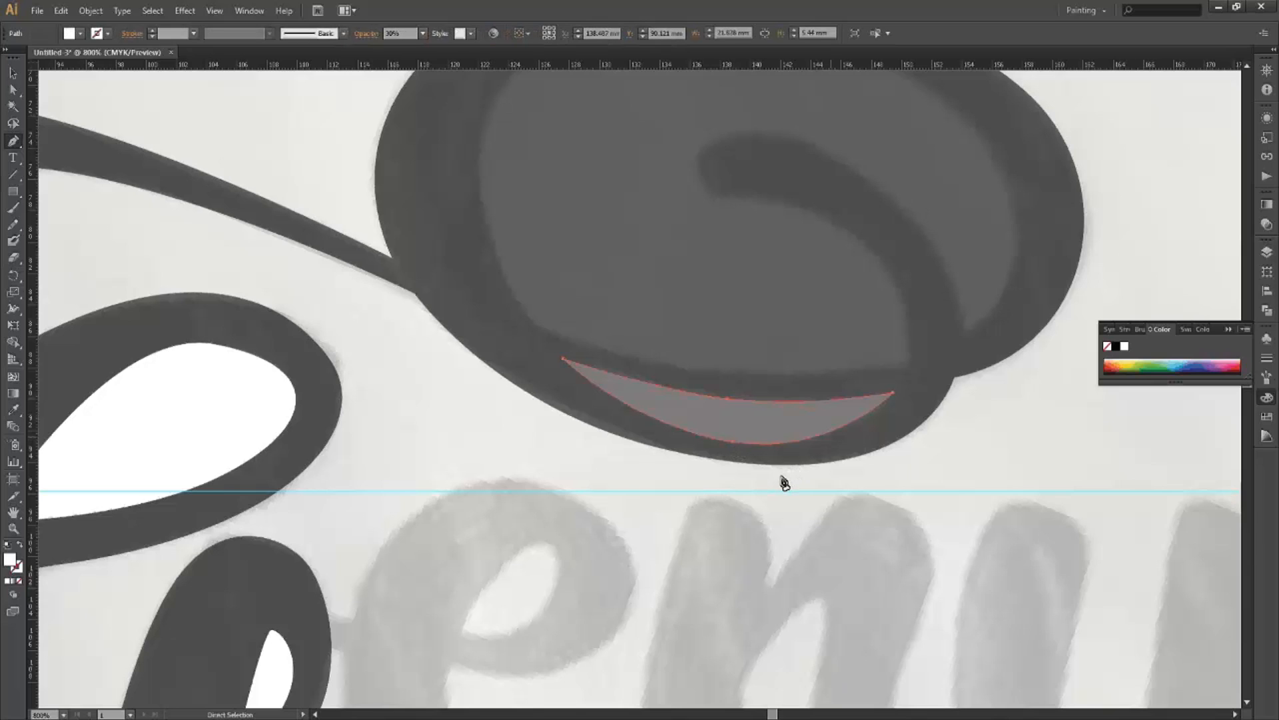
ctrl+click(781, 466)
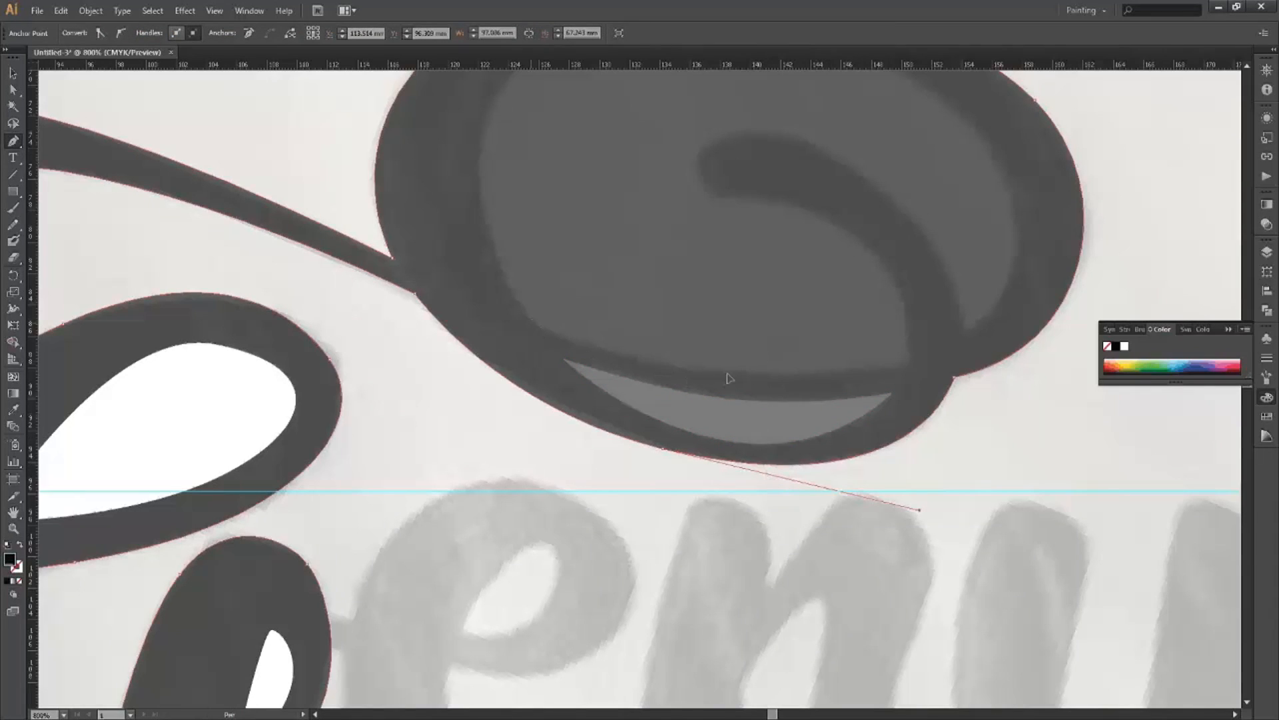
Trace a new shape along the counter's bottom edge, up its right side and around the curl's tip.
click(531, 324)
click(742, 373)
click(845, 387)
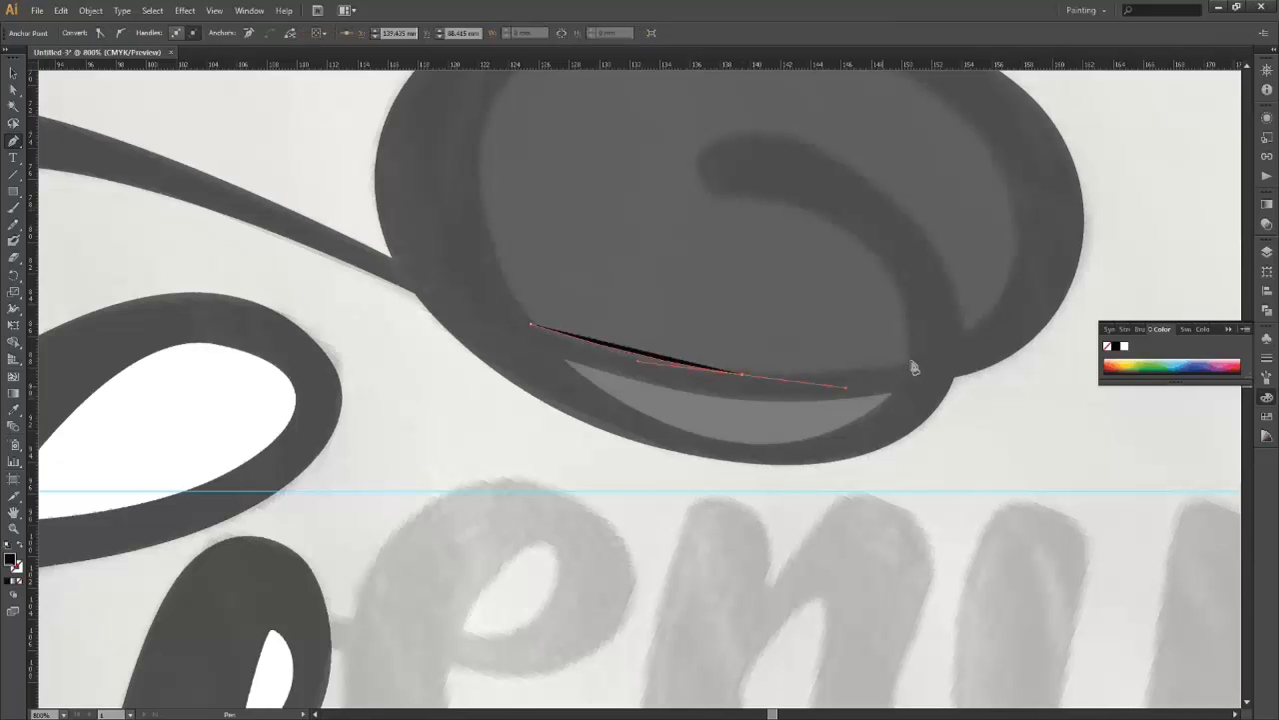
click(911, 361)
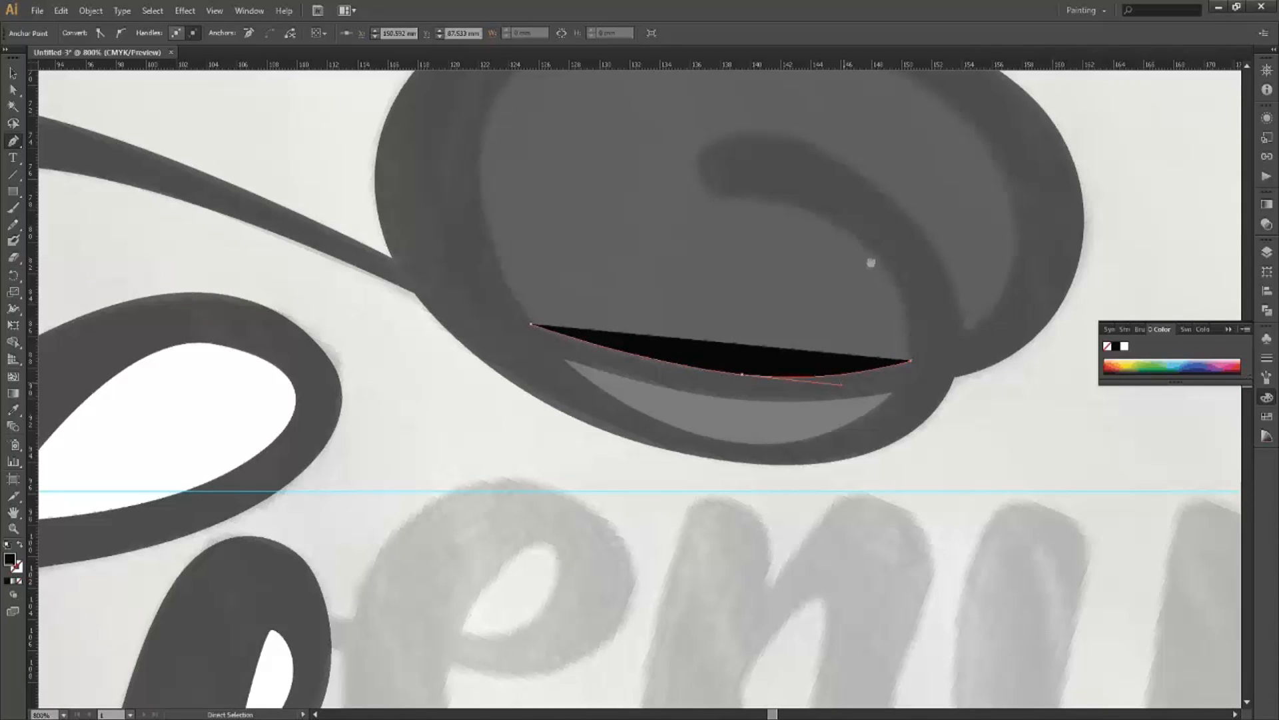
click(853, 232)
drag(789, 192, 786, 194)
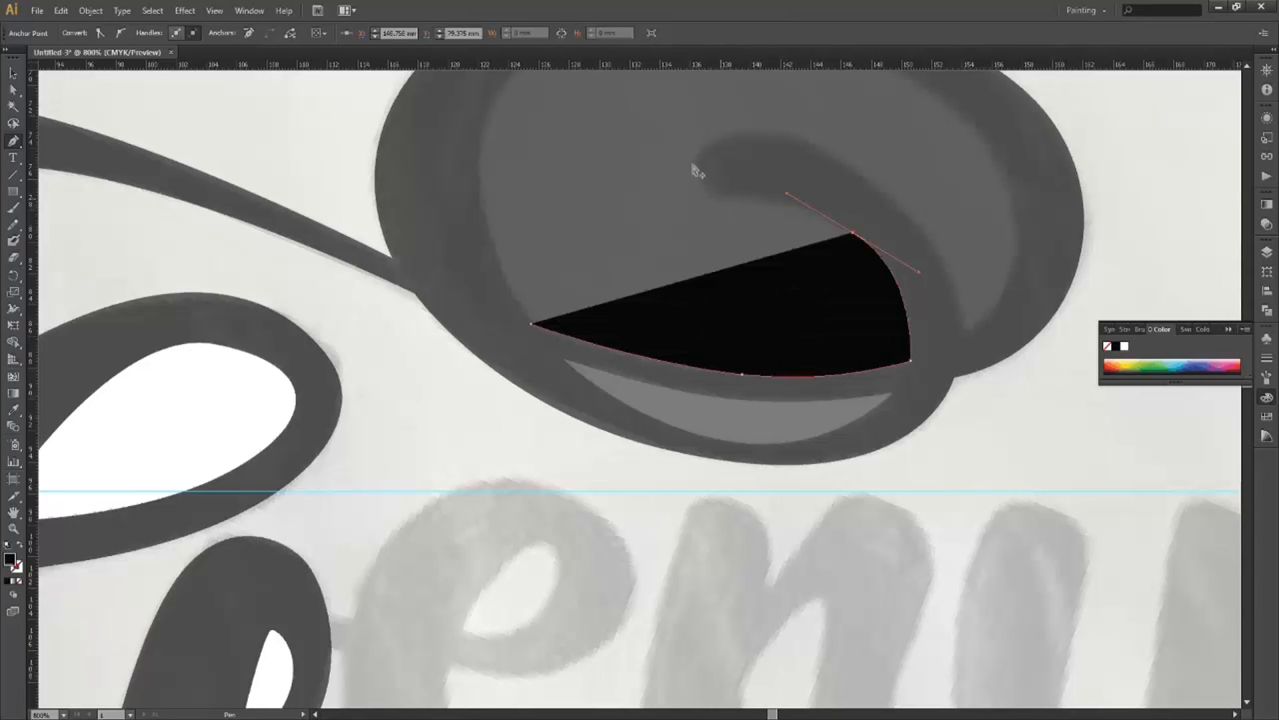
drag(701, 182, 682, 150)
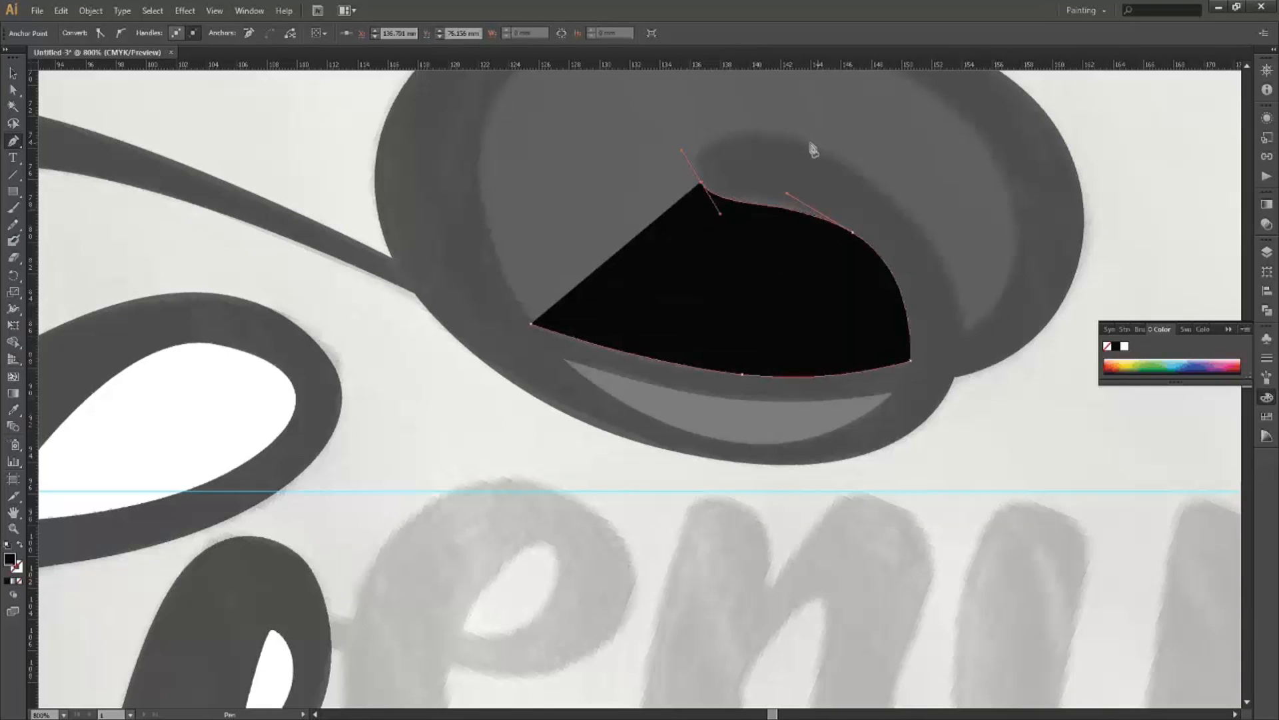
drag(810, 142, 894, 177)
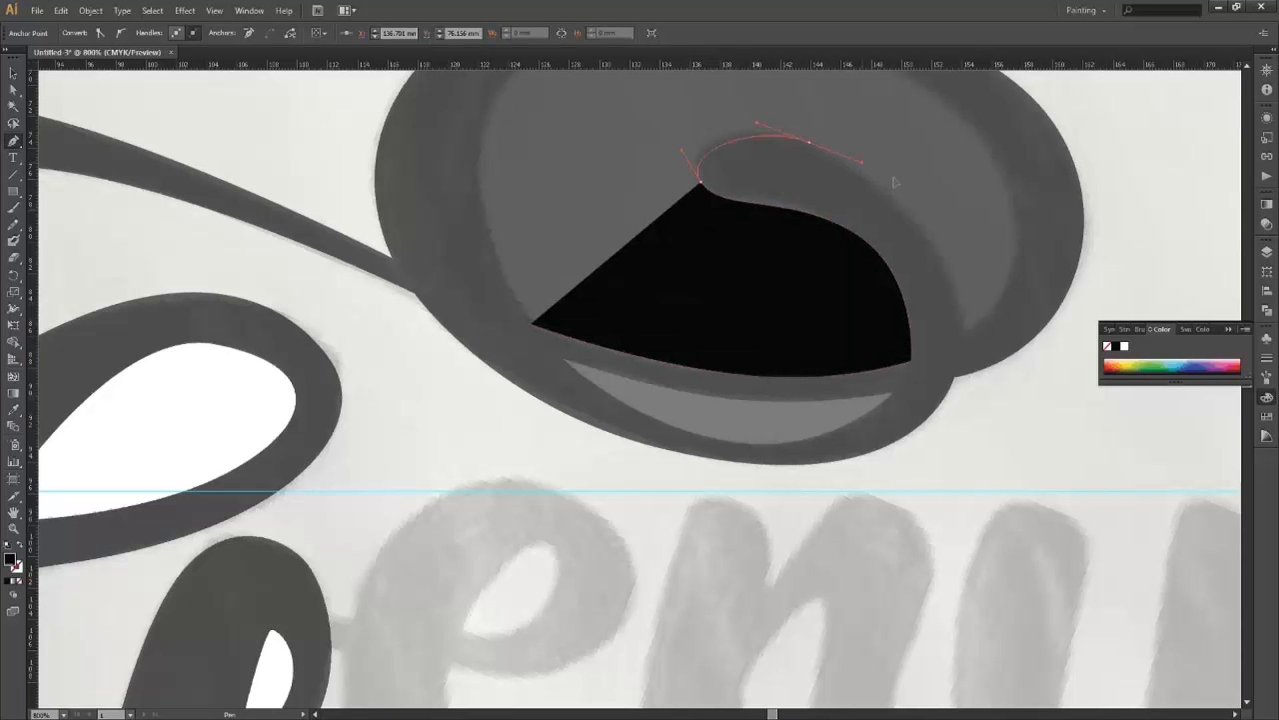
key(space)
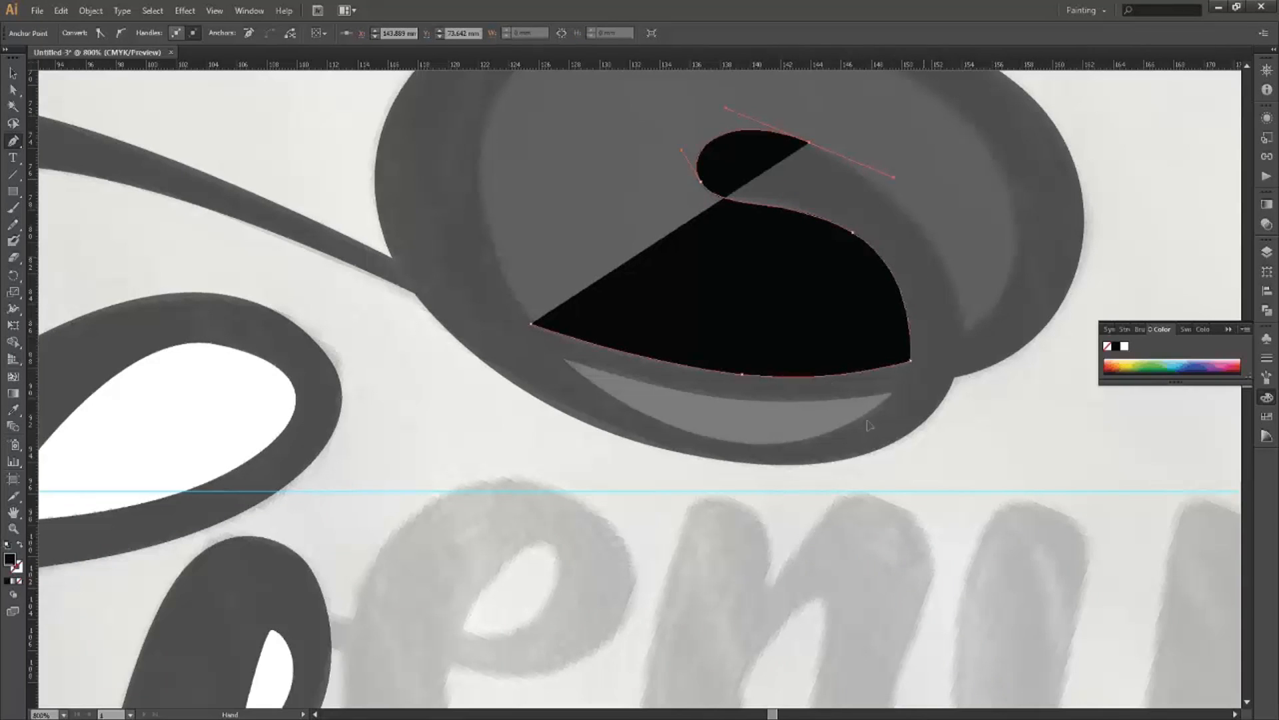
drag(869, 425, 871, 457)
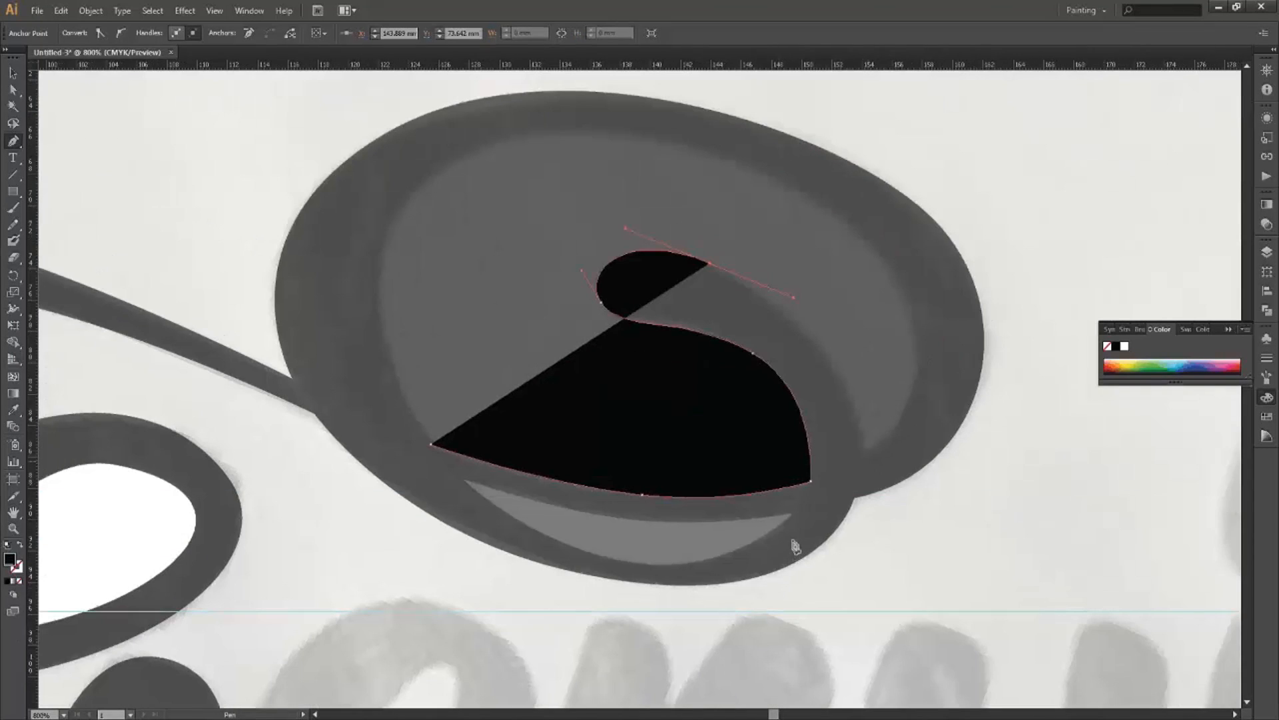
scroll(793, 467, down, 2)
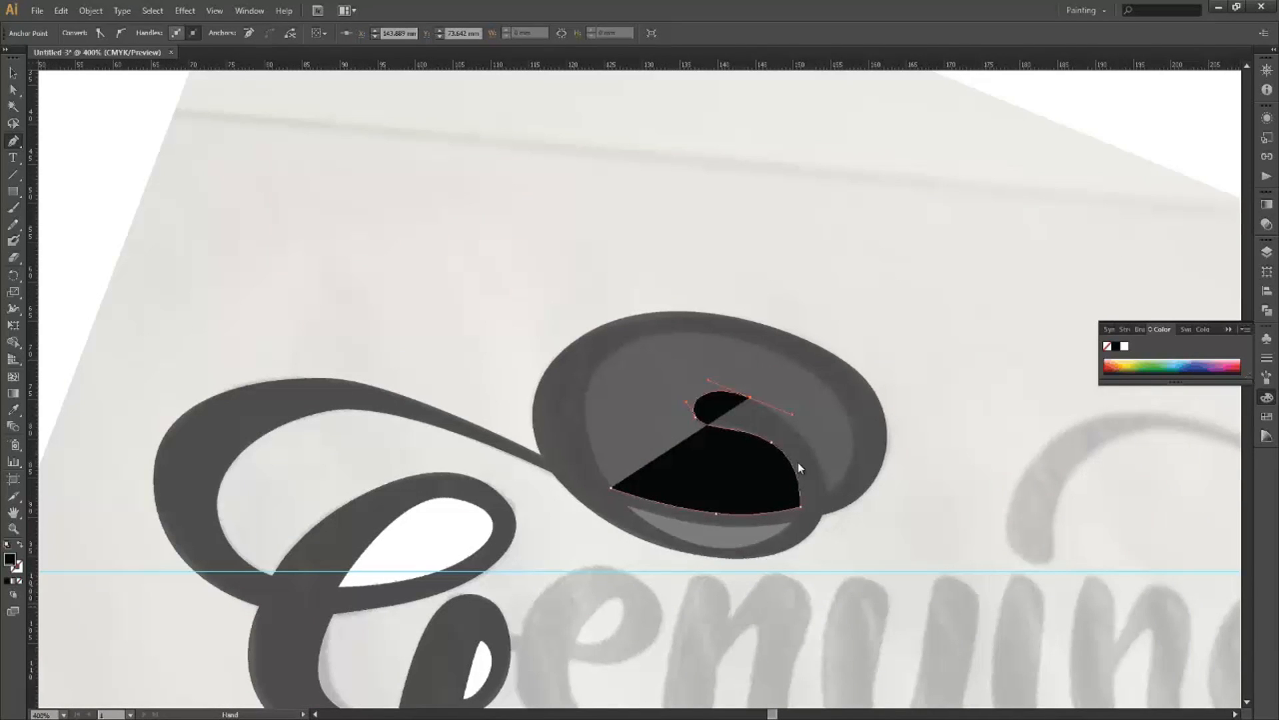
scroll(825, 478, down, 1)
scroll(819, 370, up, 1)
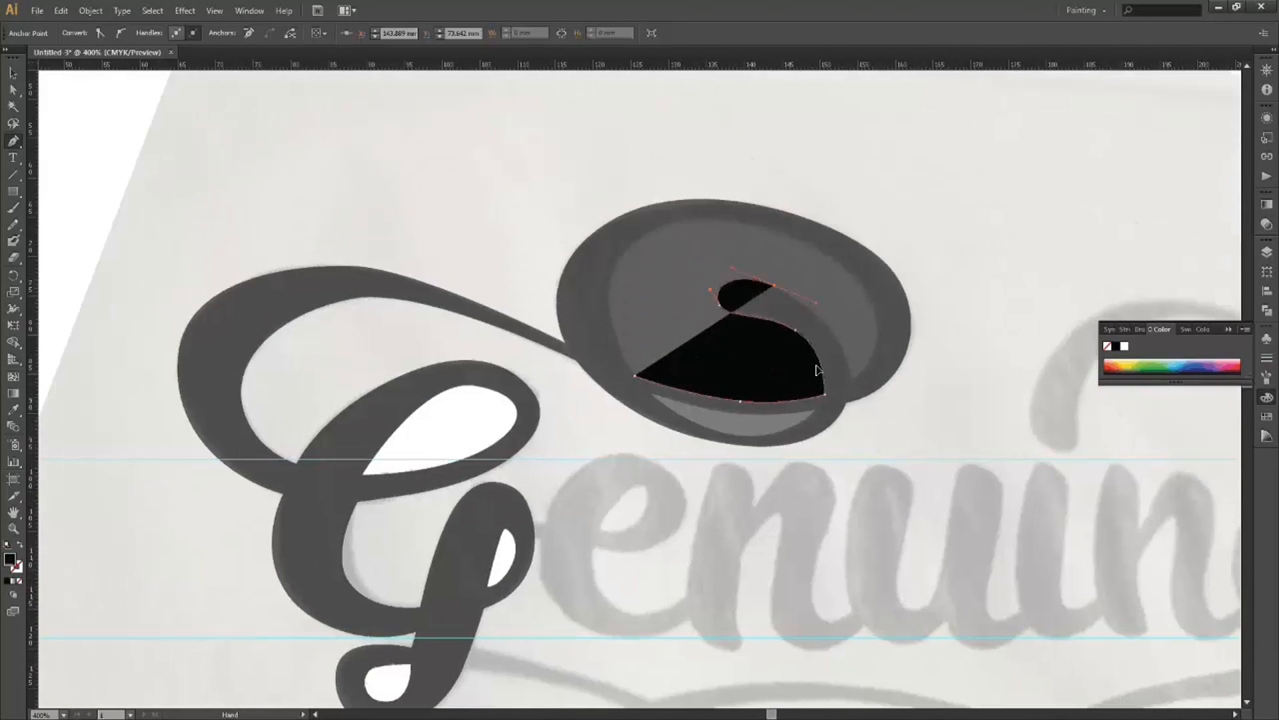
scroll(856, 418, up, 1)
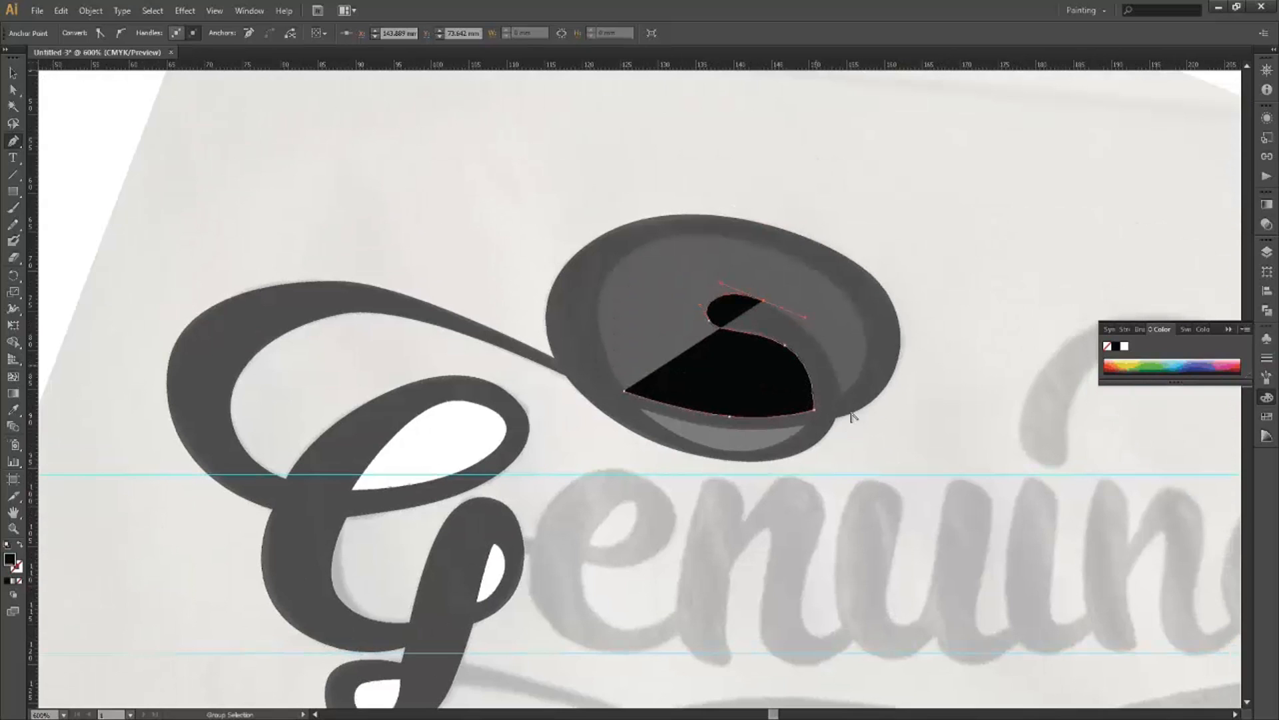
scroll(853, 411, up, 1)
scroll(850, 413, up, 1)
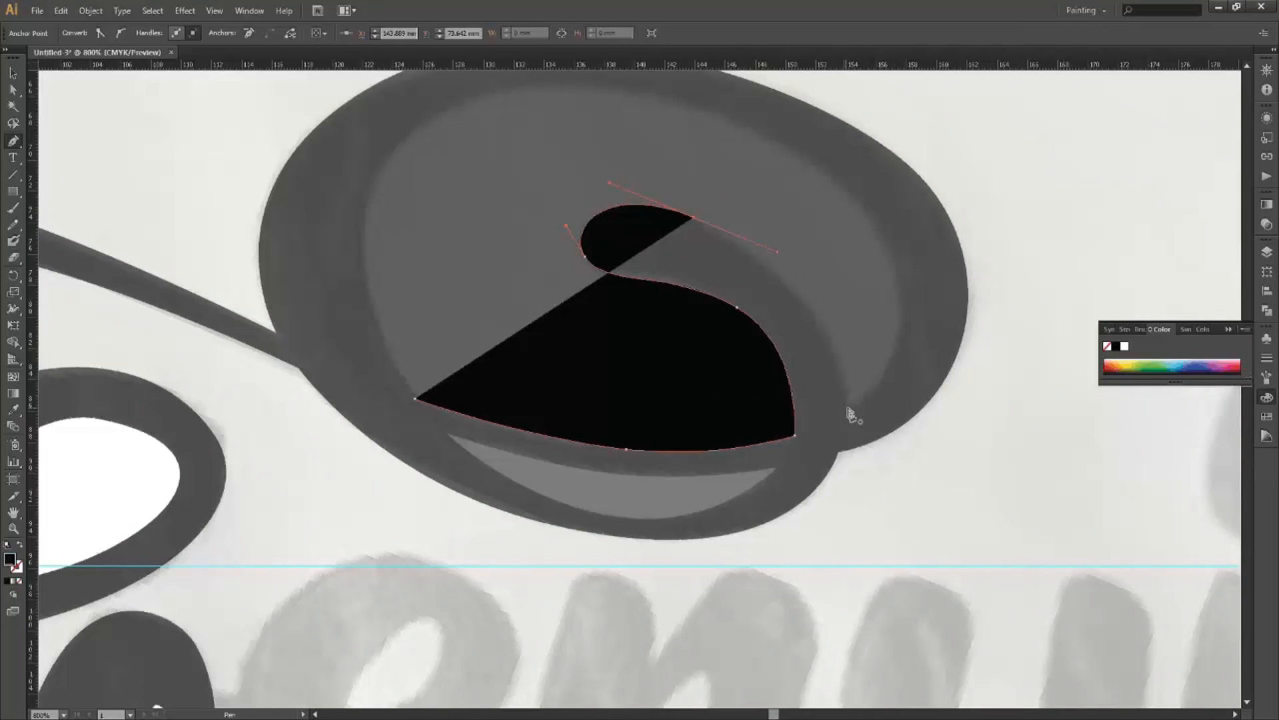
Curve the outline down the curl's right side and break the last anchor's handle.
drag(847, 406, 848, 467)
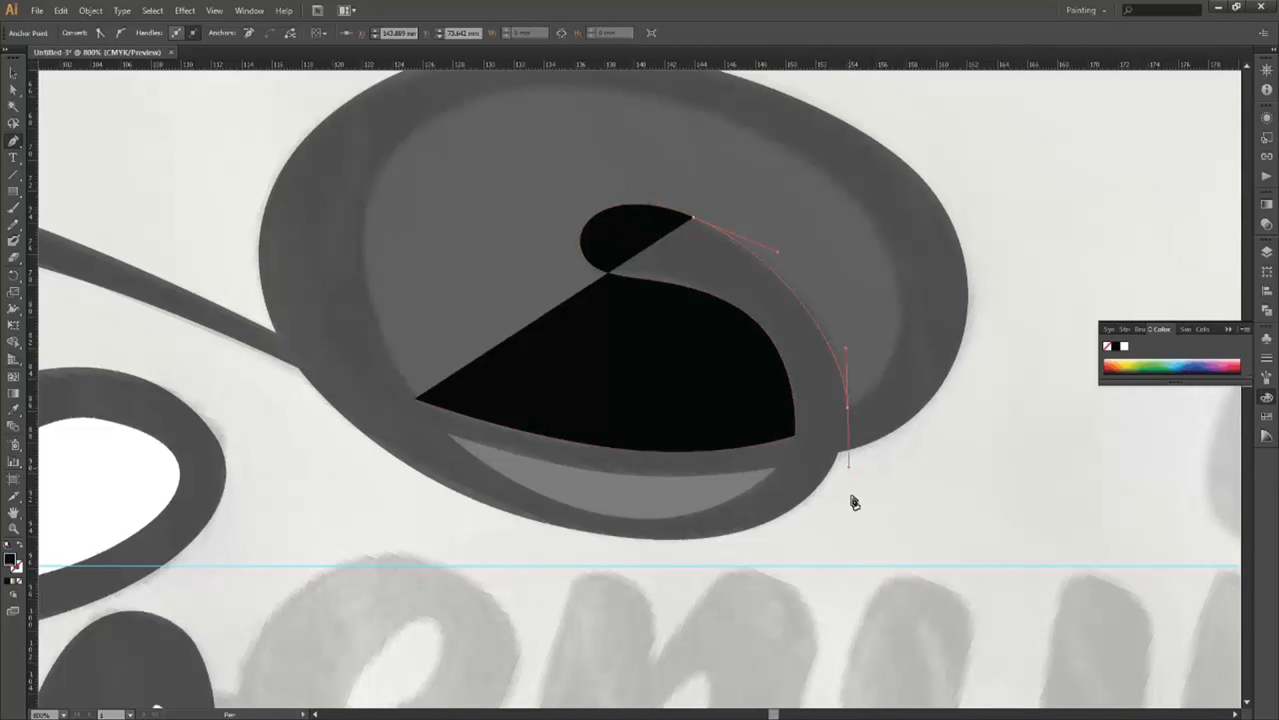
drag(853, 496, 853, 493)
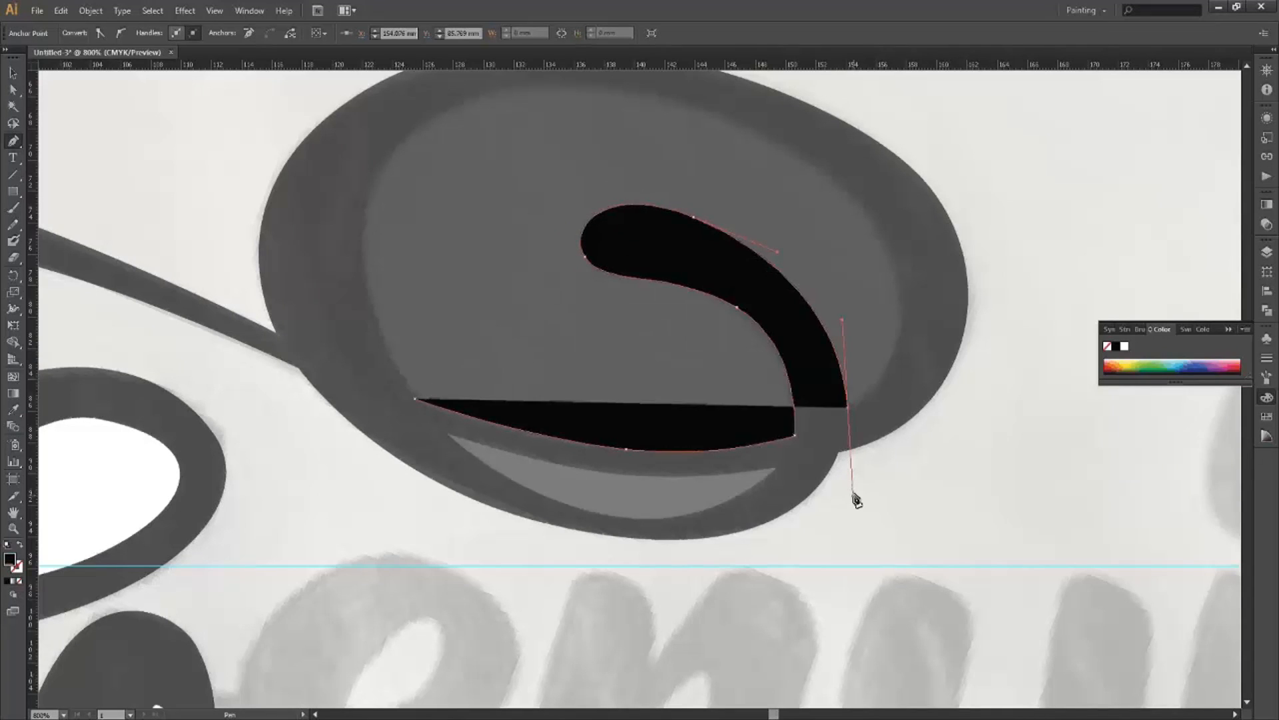
alt+click(857, 500)
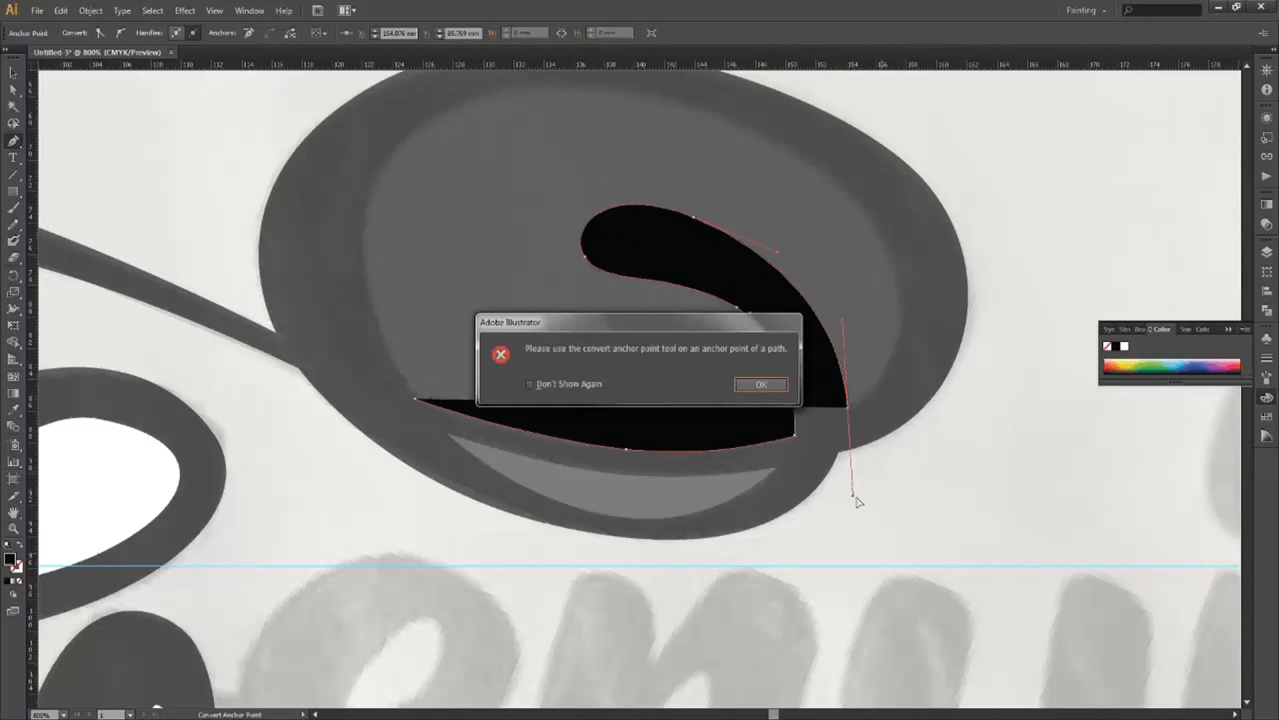
key(Return)
drag(853, 495, 938, 365)
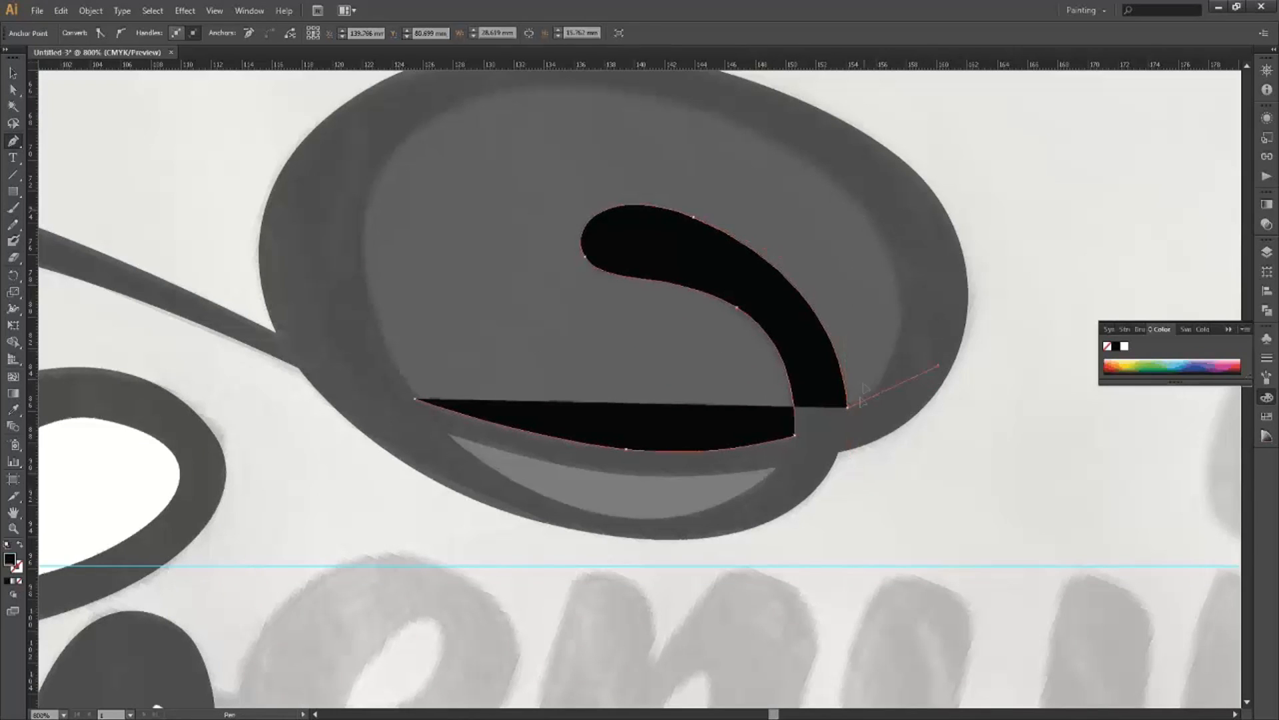
Continue the outline up the loop's inner right side, across its top and down the left.
drag(864, 210, 826, 187)
key(ctrl+z)
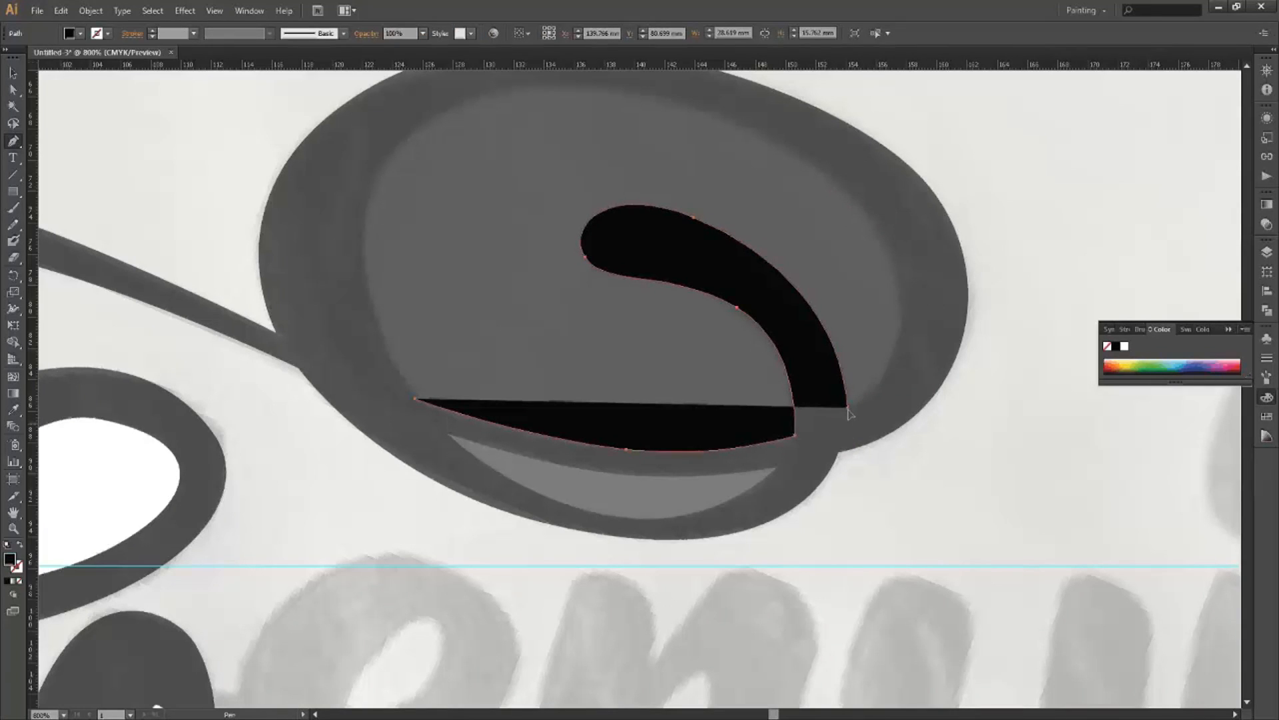
drag(899, 274, 865, 191)
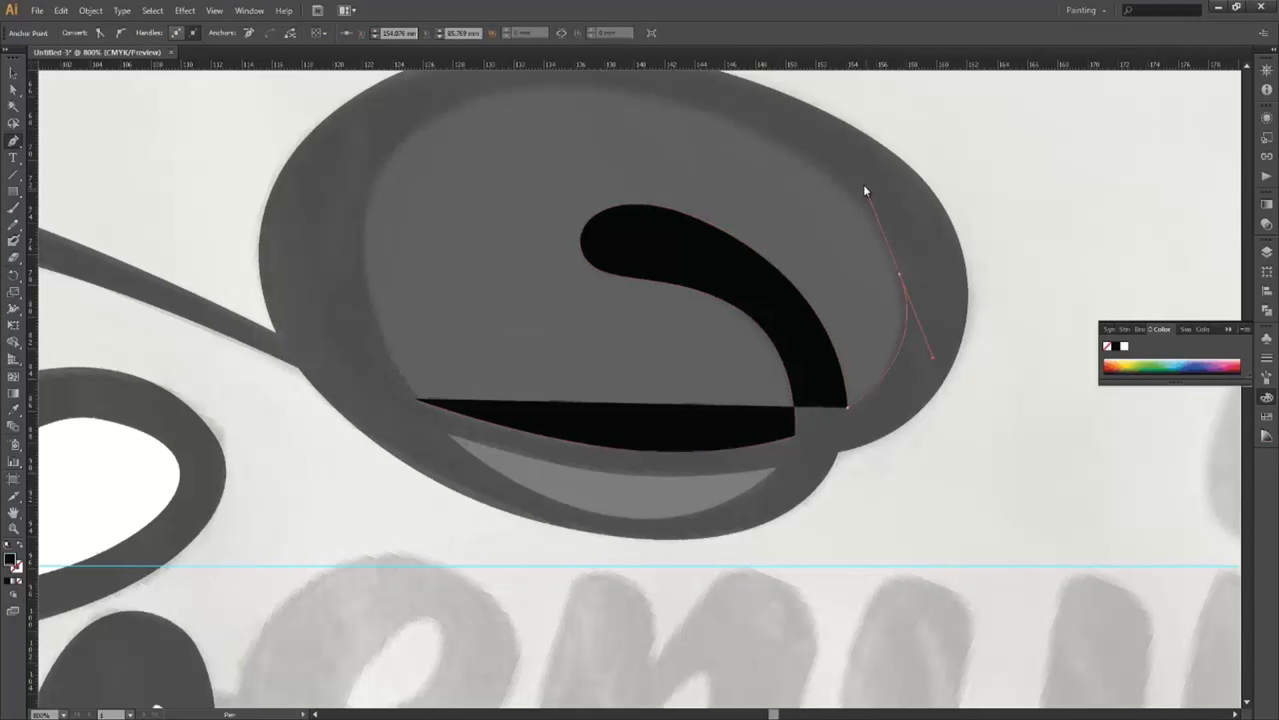
drag(965, 318, 985, 333)
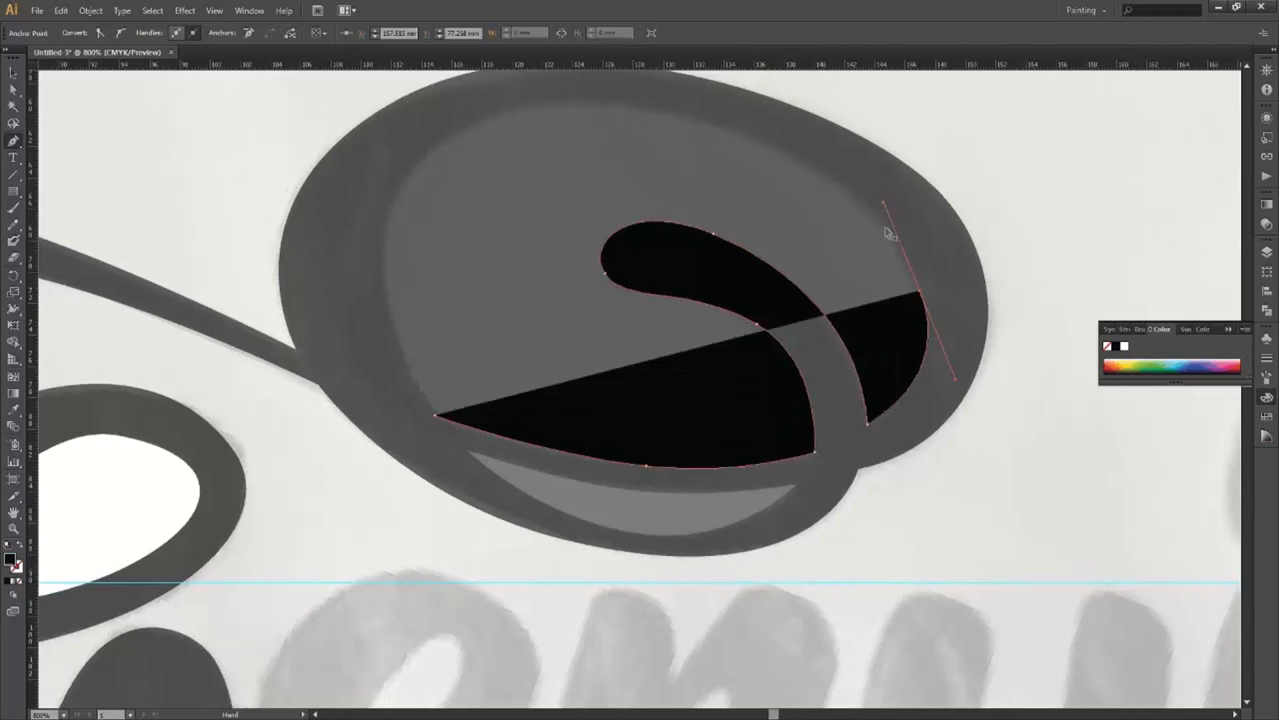
drag(871, 219, 1088, 329)
drag(870, 219, 752, 208)
drag(598, 351, 548, 507)
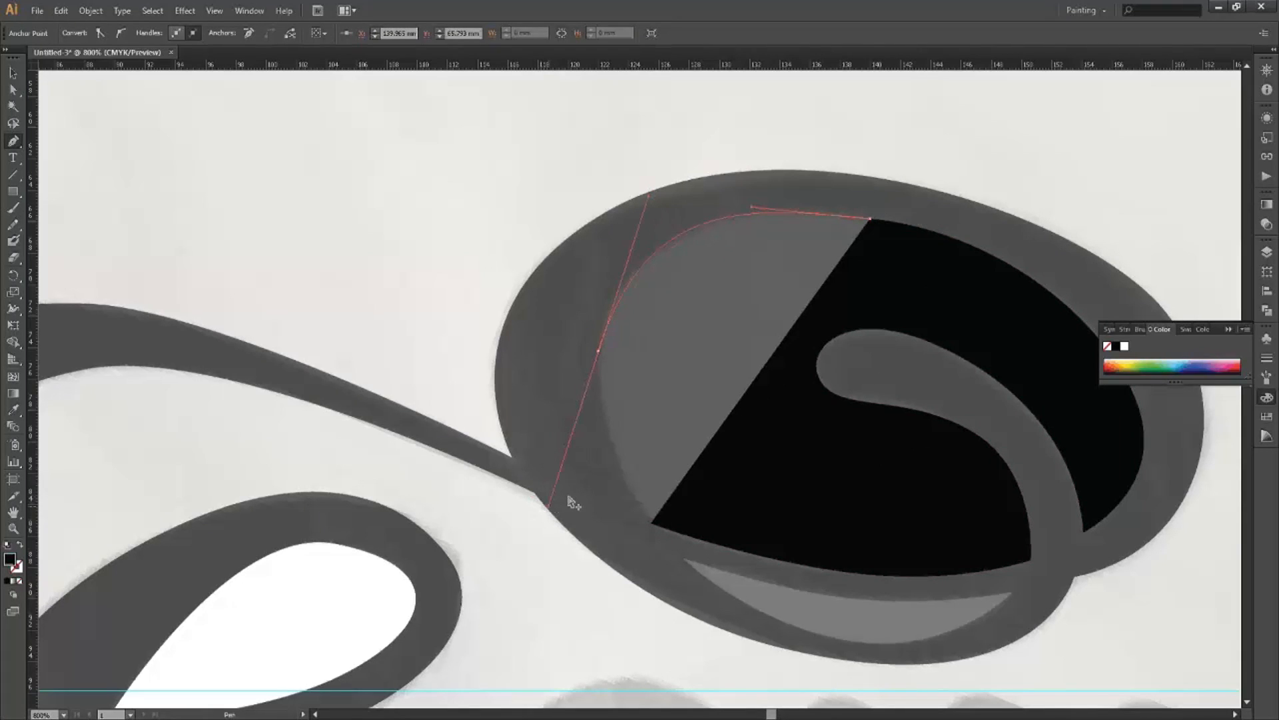
Close the black traced shape at its starting point and set its opacity to 60%.
click(651, 523)
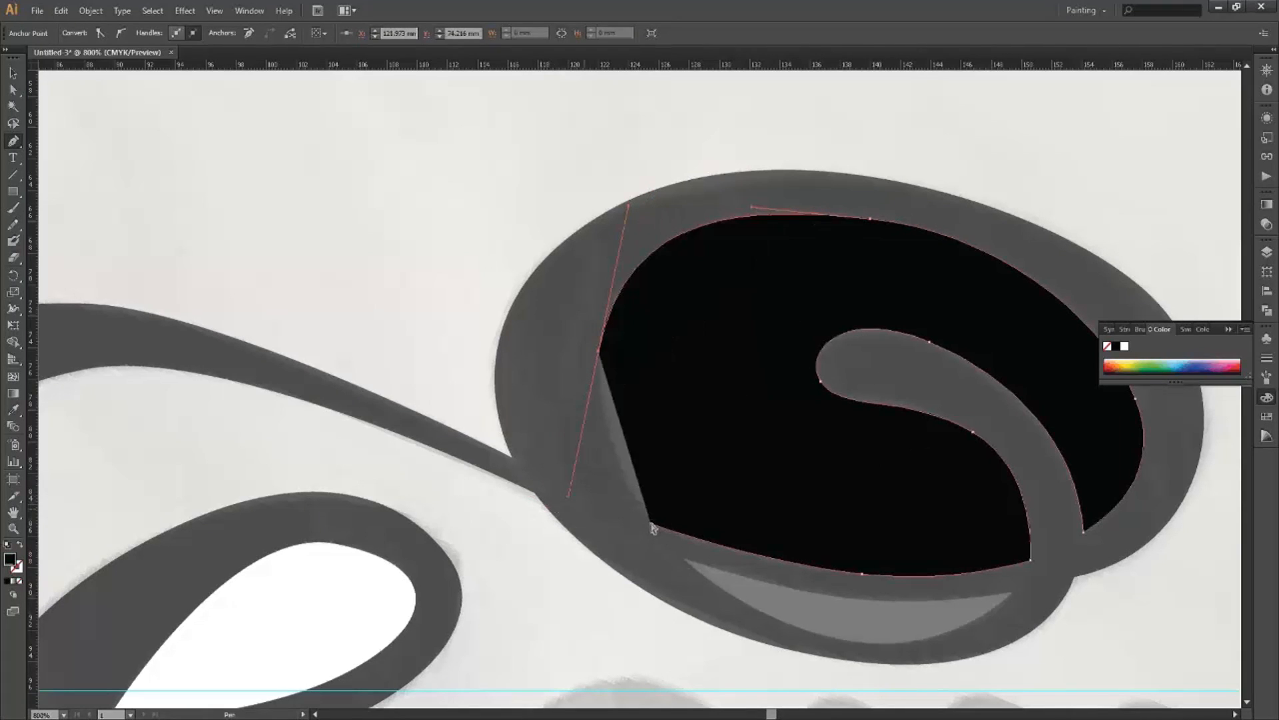
click(651, 524)
key(a)
key(v)
click(423, 33)
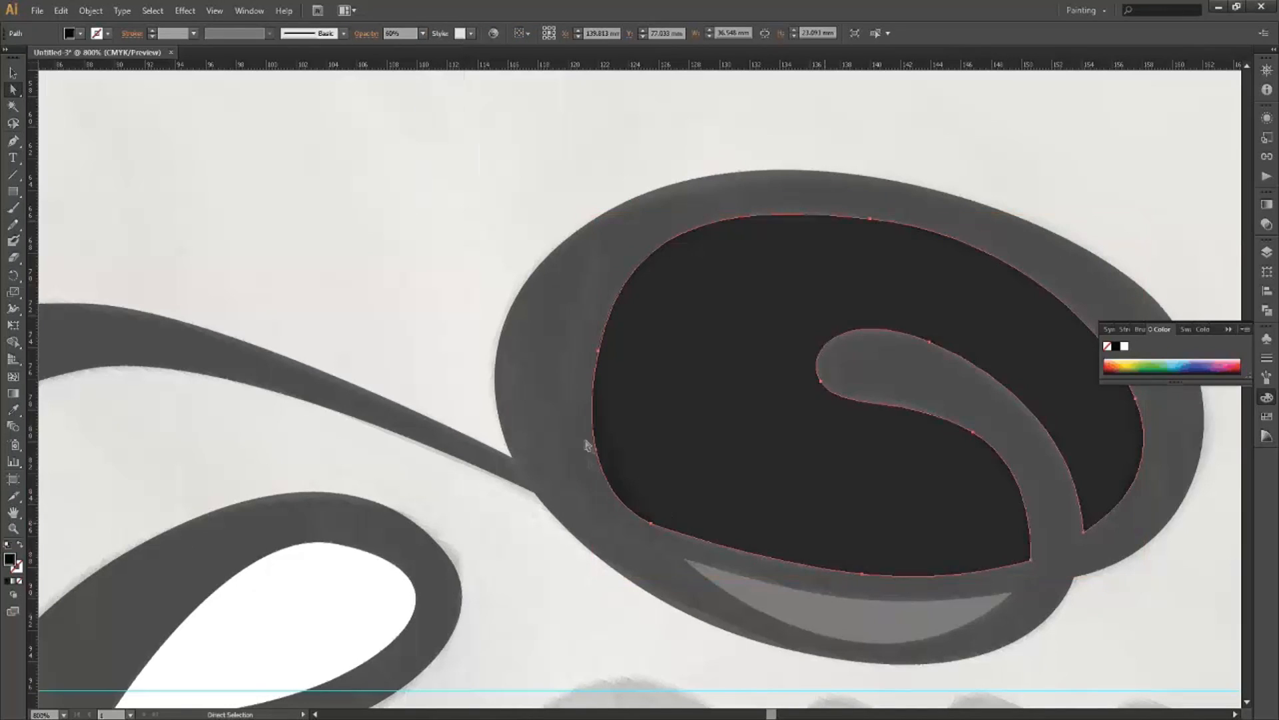
Make the left anchor's handles vertical so the curve follows the loop's counter.
click(599, 352)
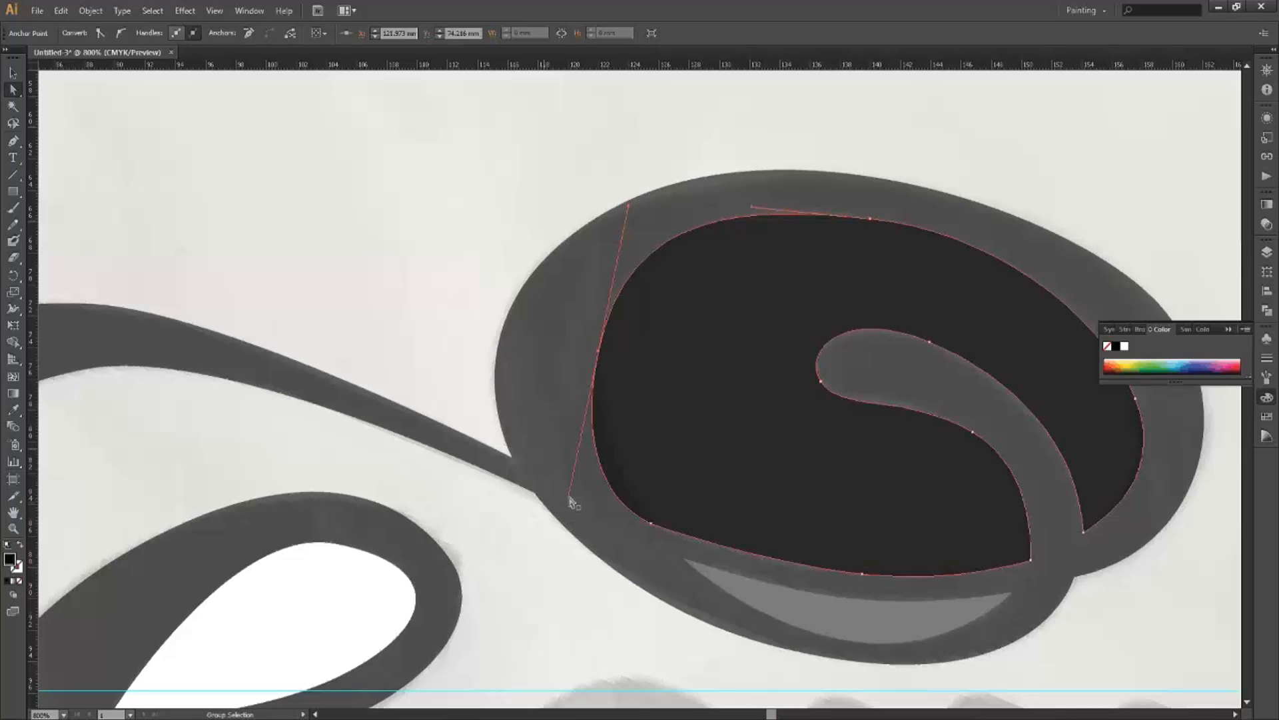
drag(568, 501, 578, 449)
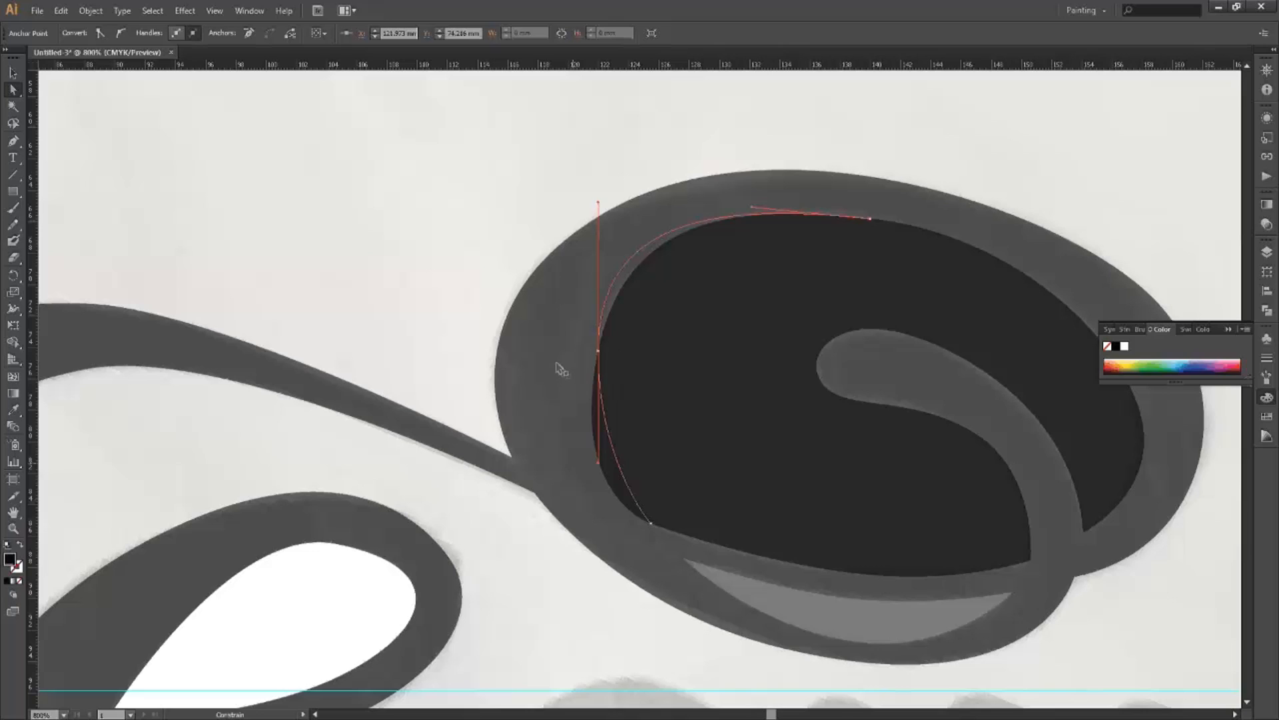
click(532, 408)
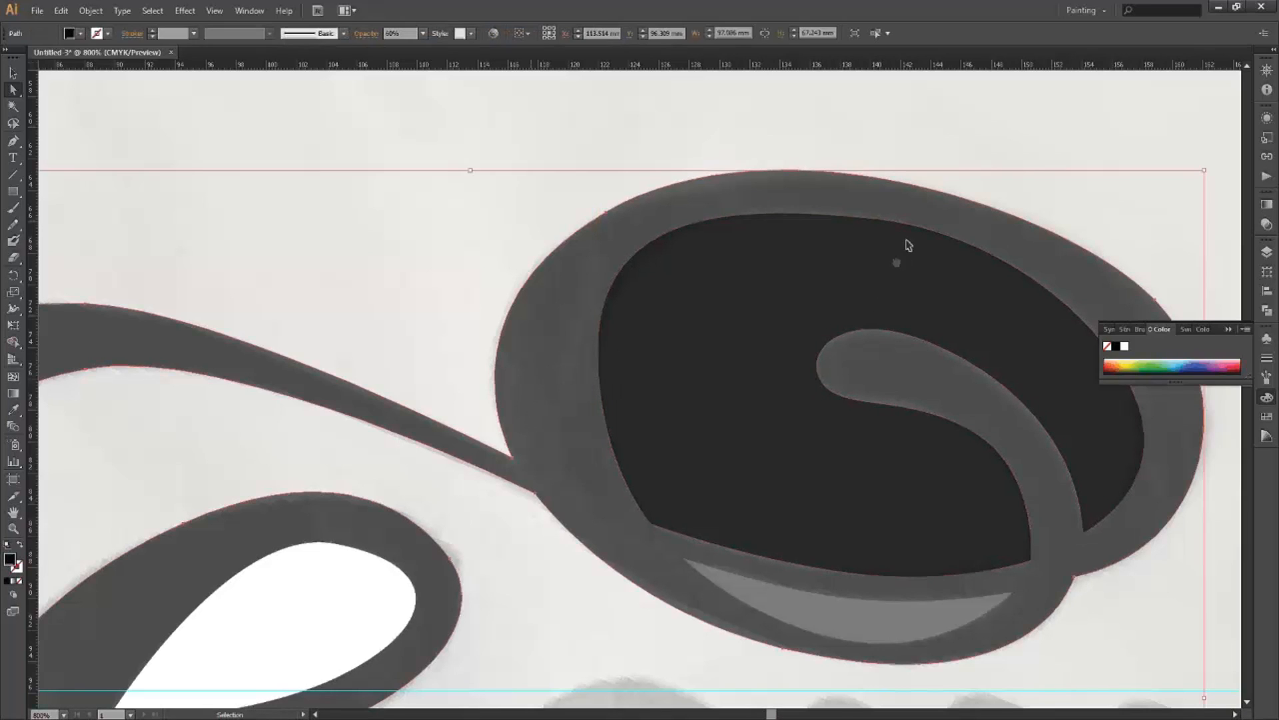
Push the inner shape's right anchor outward and flatten its top curve to hug the oval.
key(ctrl+minus)
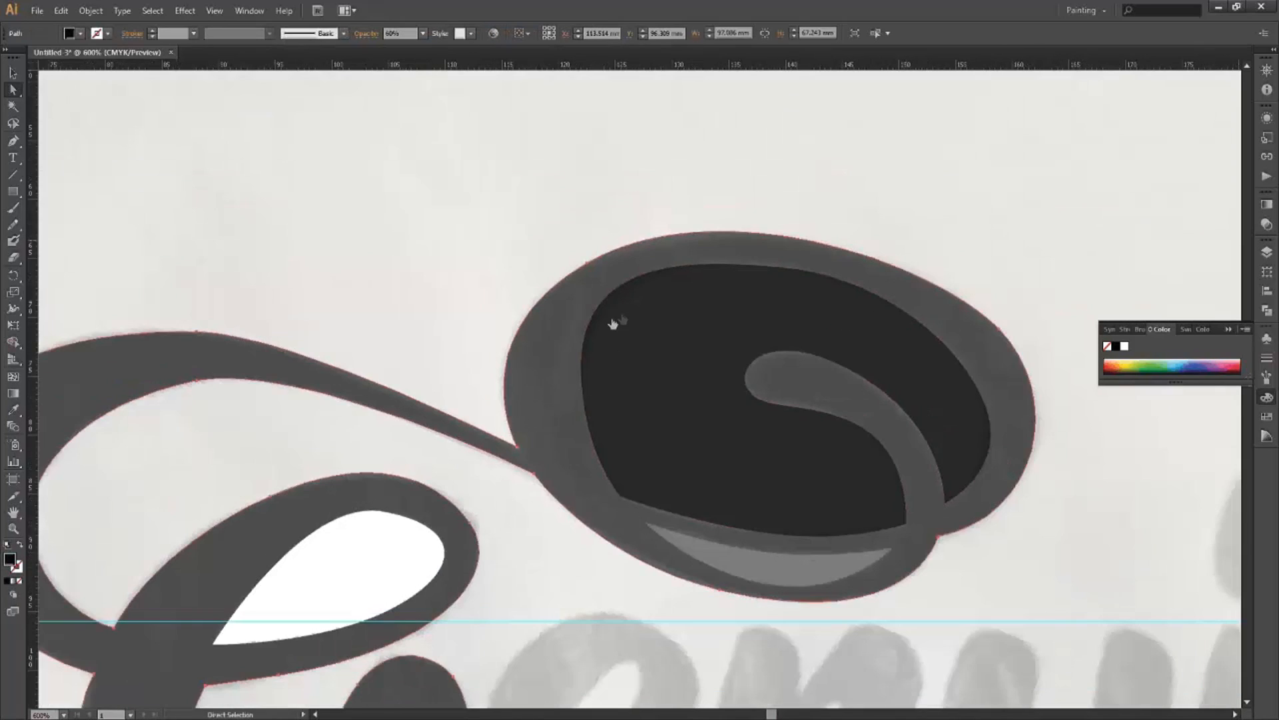
click(987, 405)
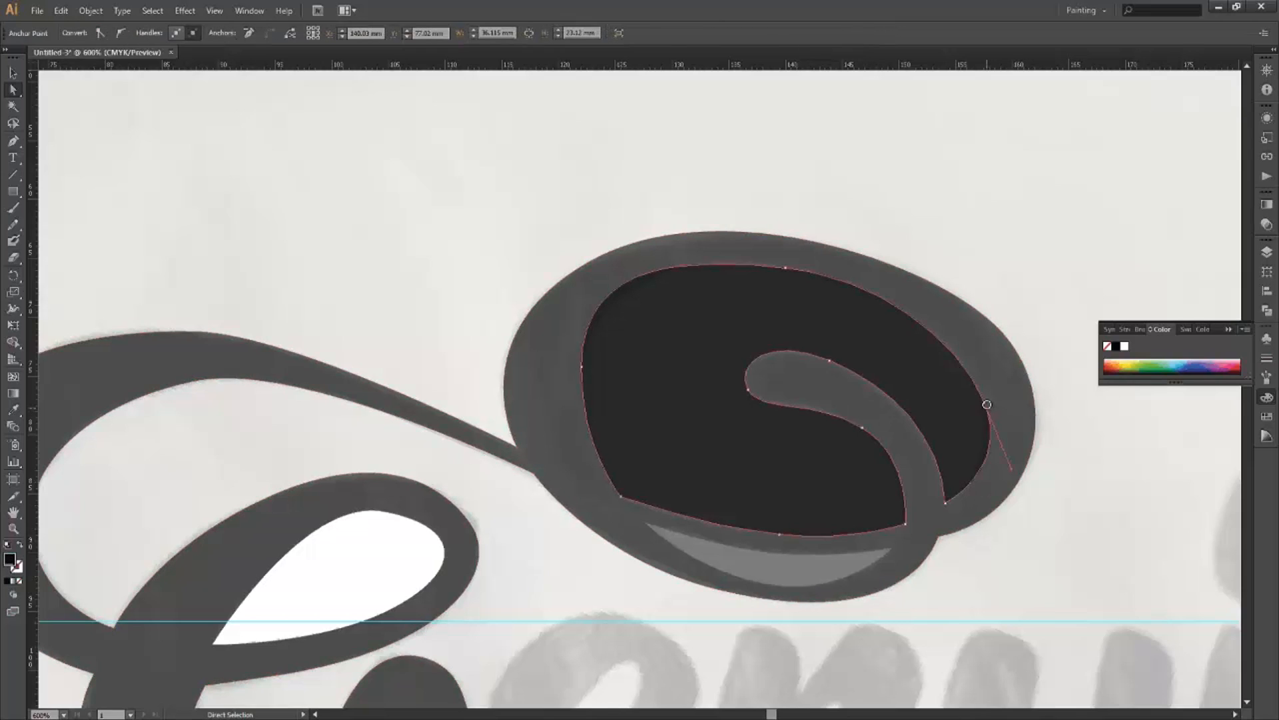
click(986, 403)
drag(985, 403, 991, 401)
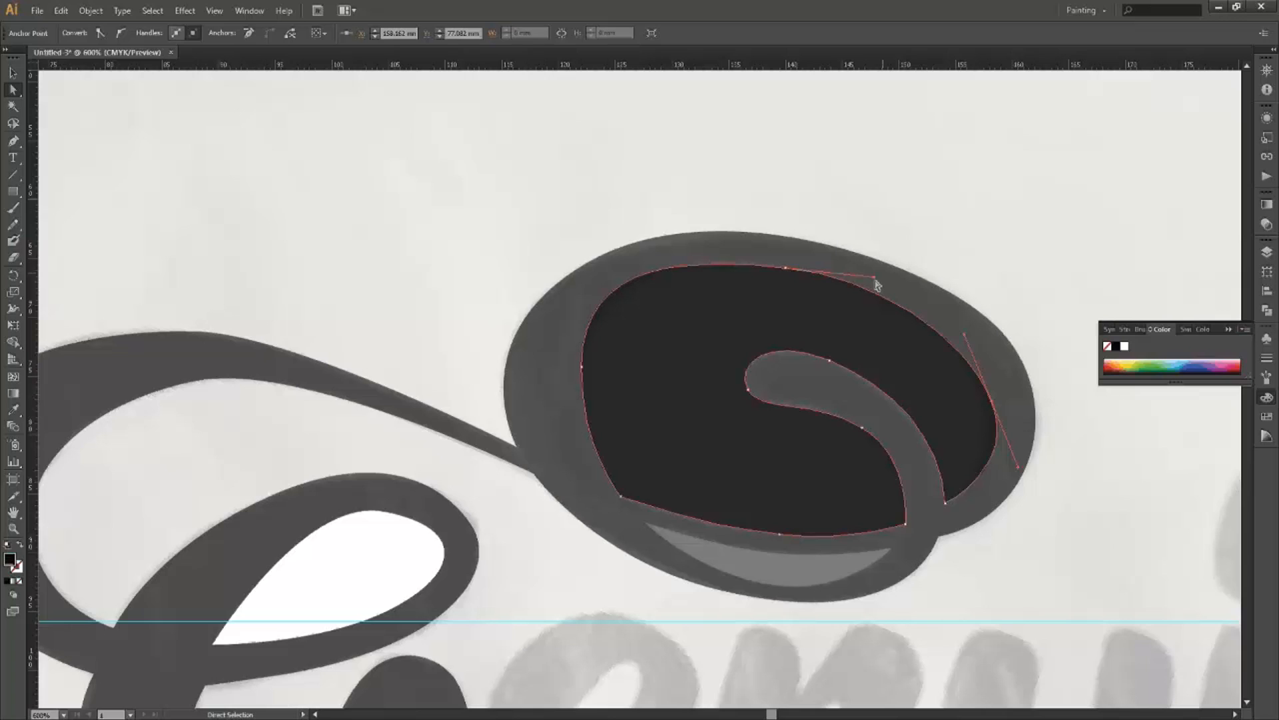
drag(875, 277, 876, 280)
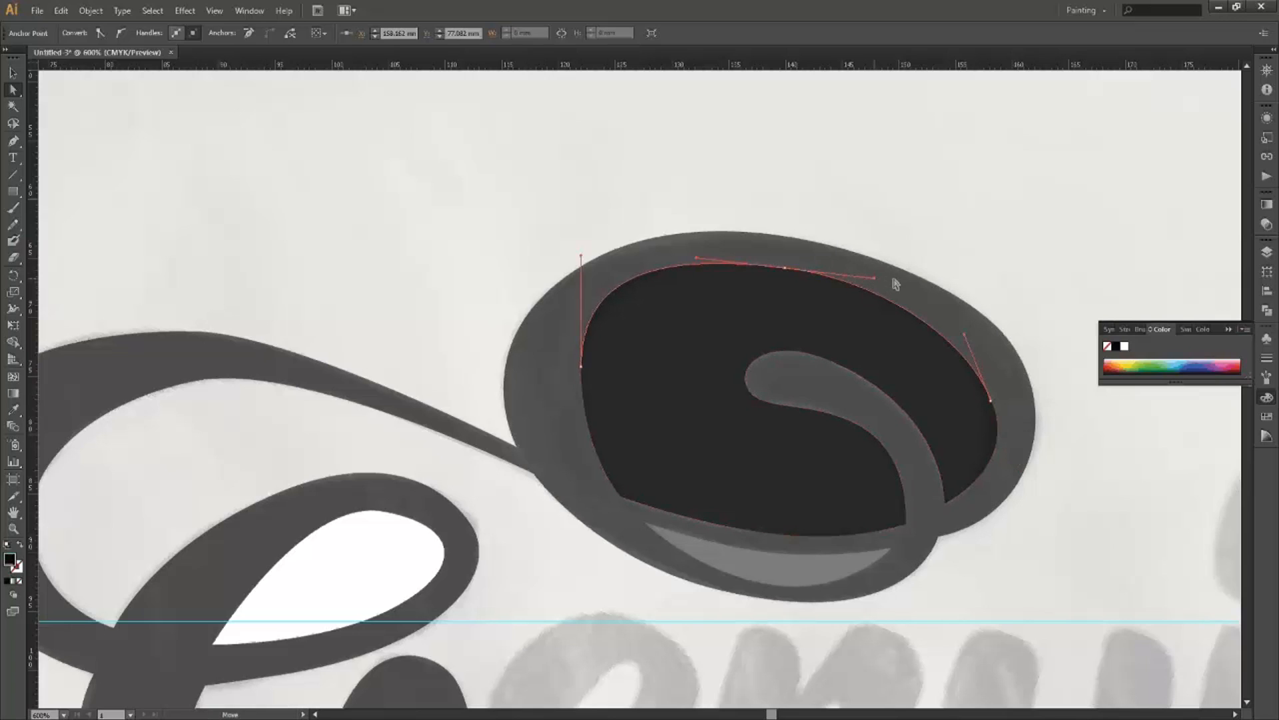
click(481, 539)
scroll(500, 553, down, 1)
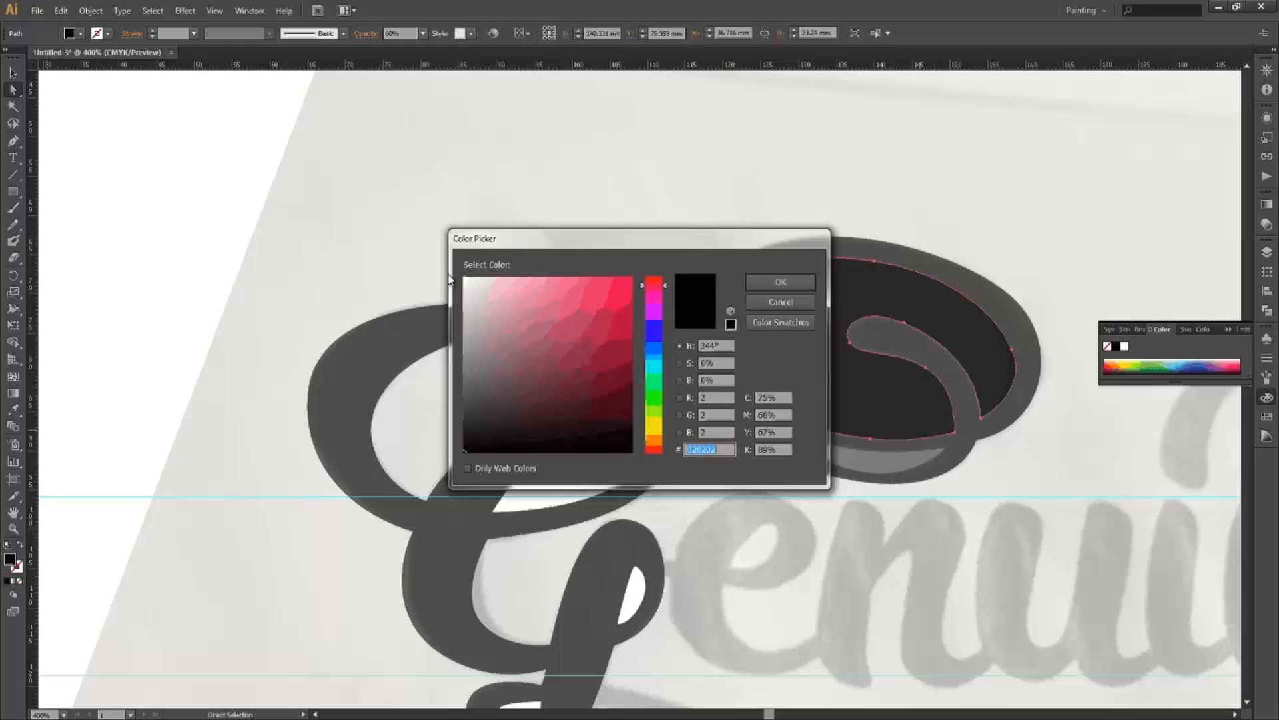
Fill the inner curl shape white (FFFFFF) and add the G's two counters to the selection.
drag(507, 310, 461, 274)
key(Return)
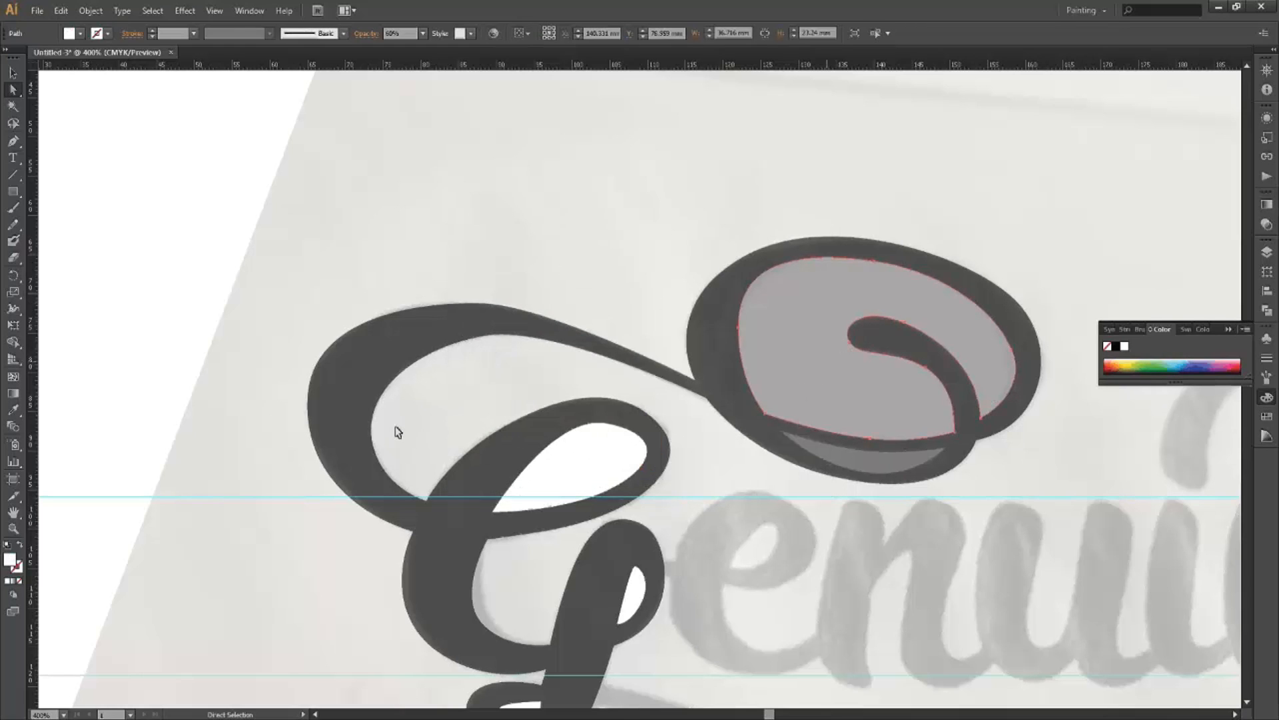
shift+click(571, 468)
shift+click(634, 606)
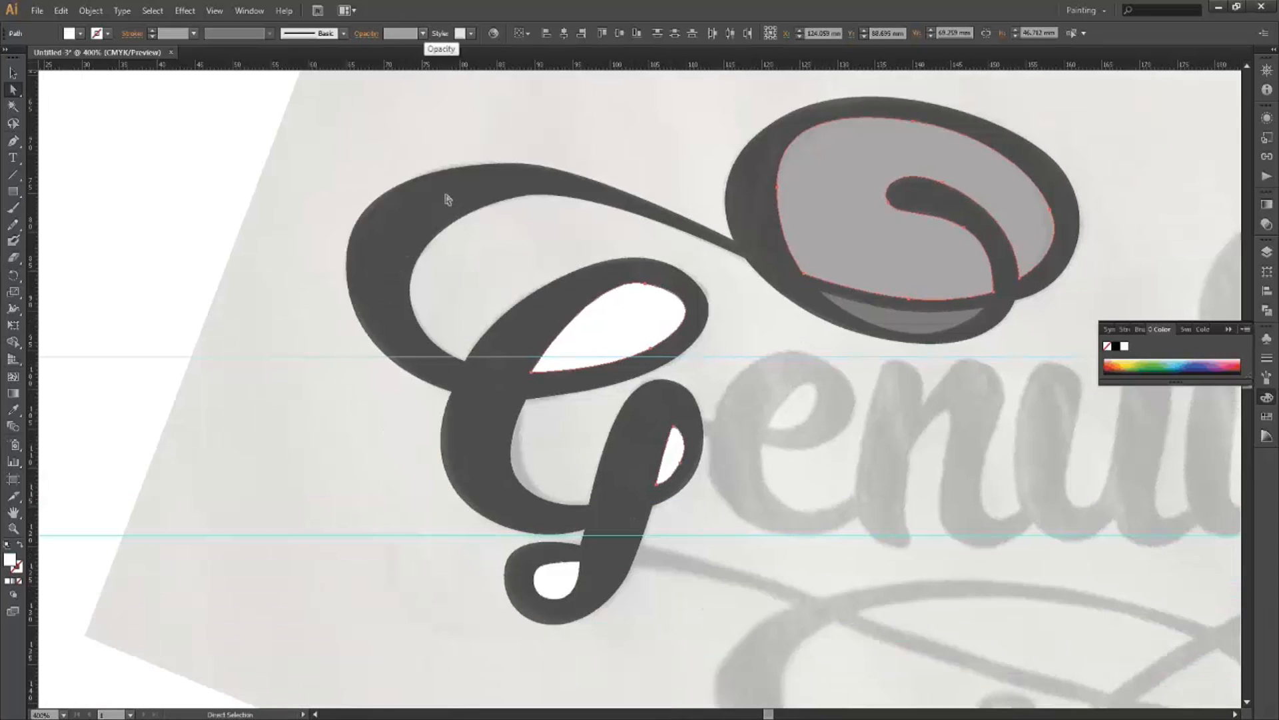
Set the G's counters and the grey crescent to 100% opacity.
click(423, 33)
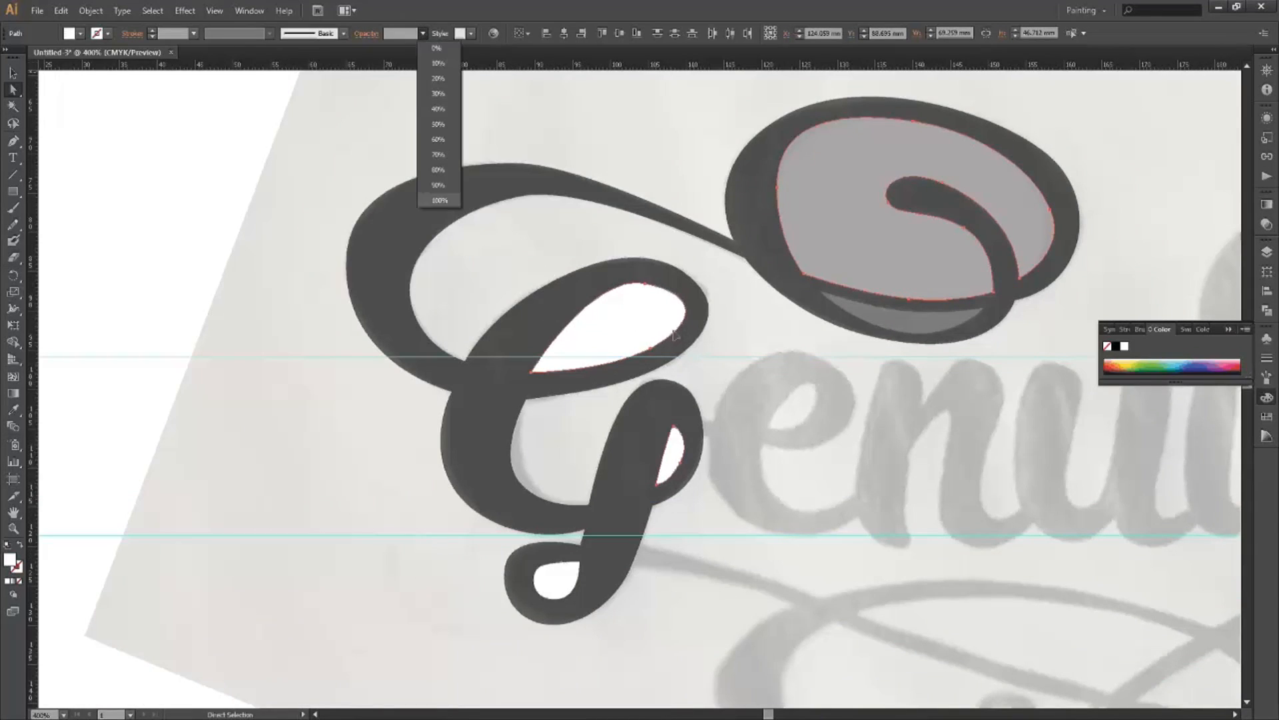
click(439, 199)
click(886, 321)
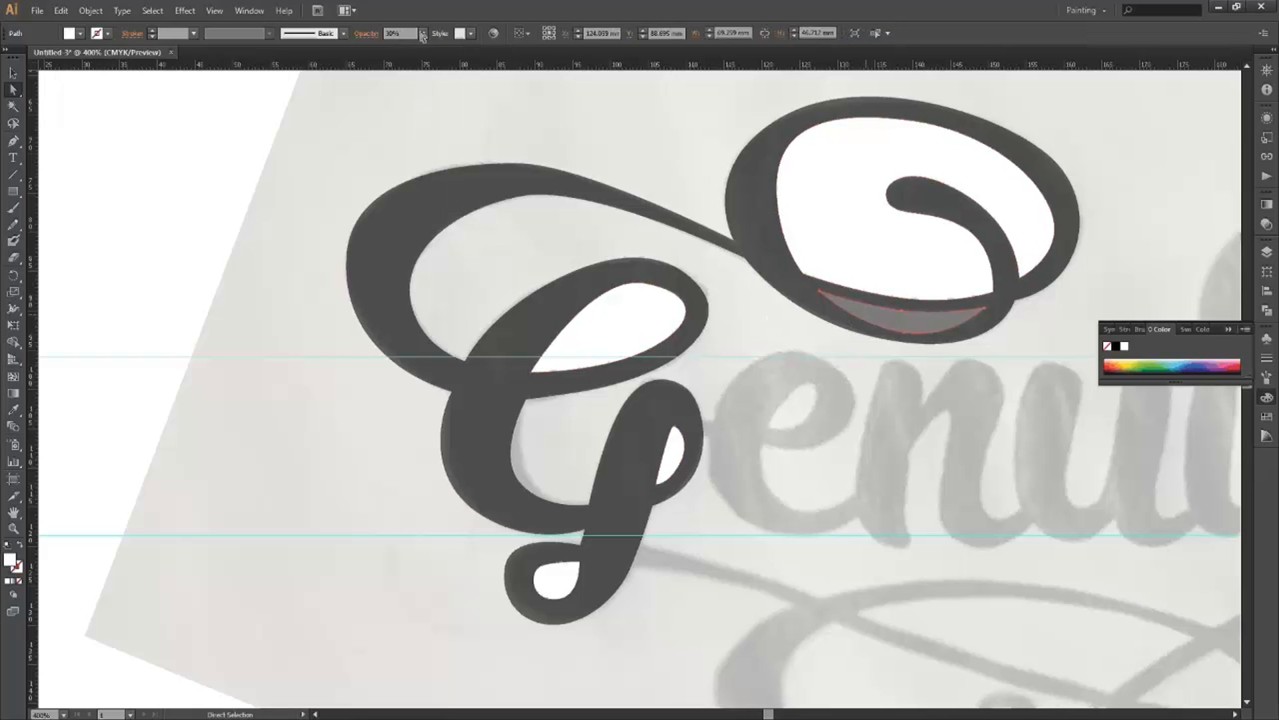
click(438, 192)
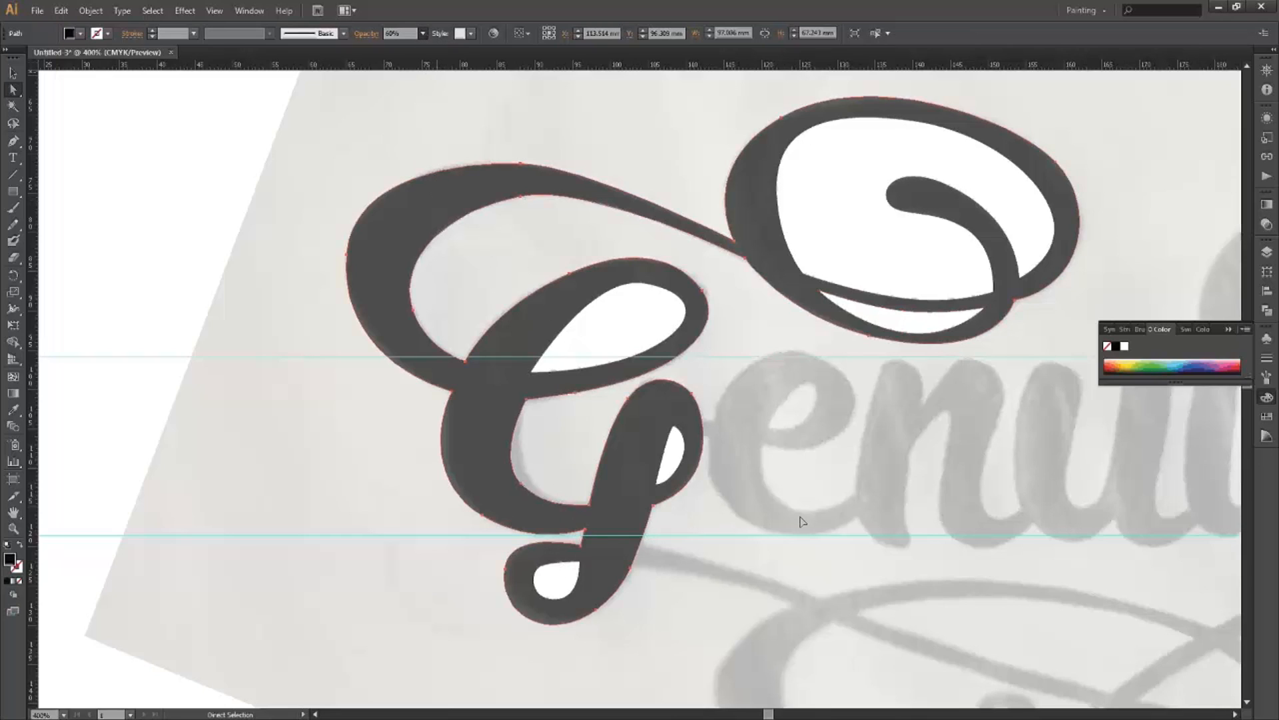
Make the G solid black at 100% opacity and reshape its upper loop's anchor and curve.
ctrl+click(717, 341)
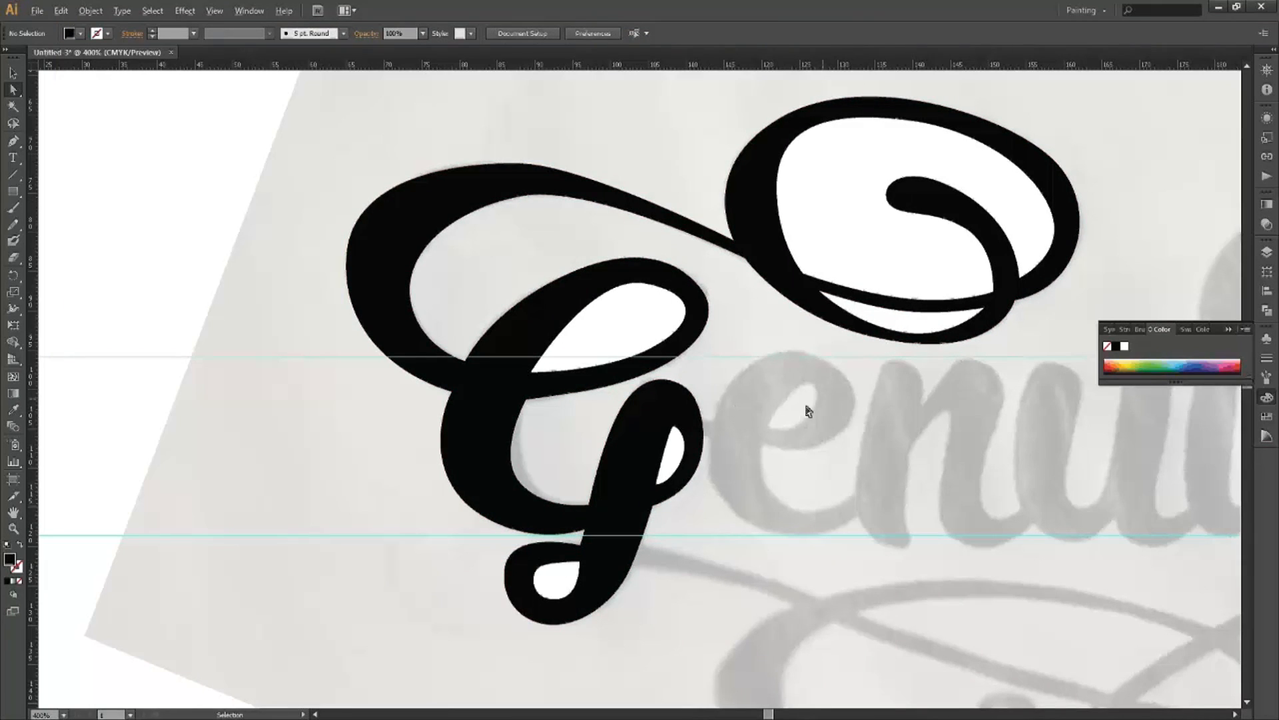
scroll(717, 337, down, 1)
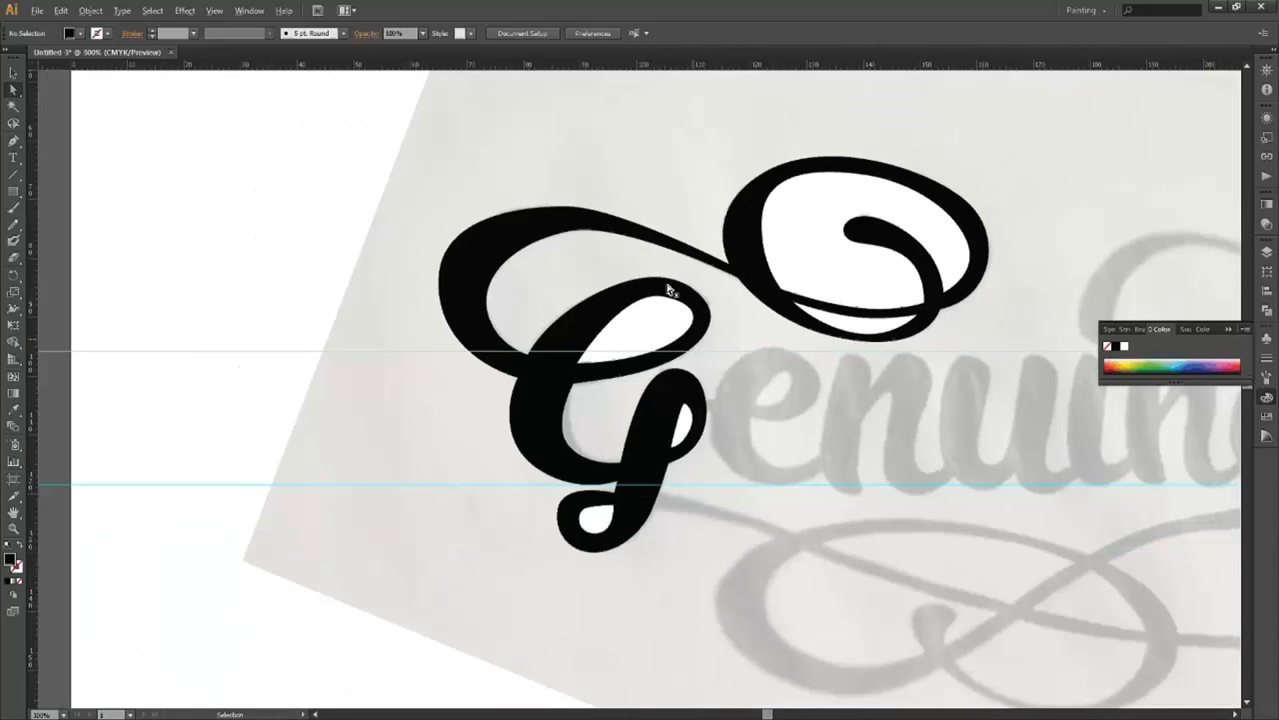
scroll(669, 293, up, 2)
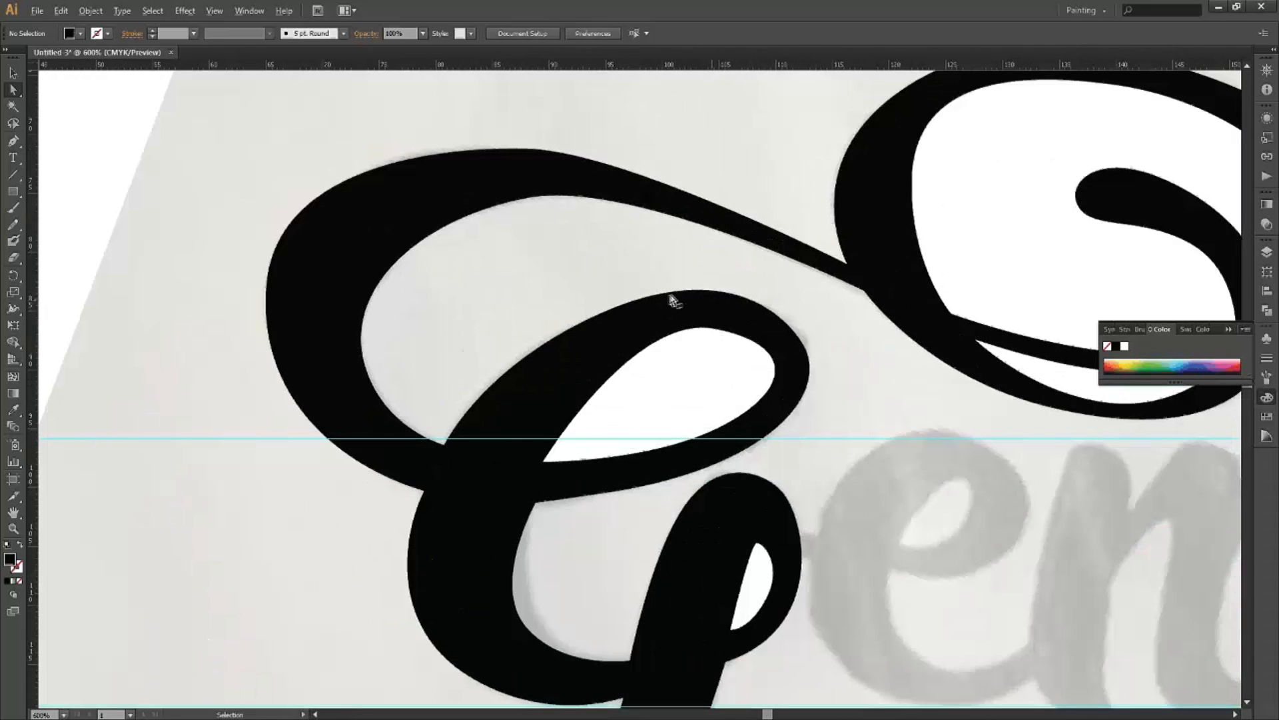
click(612, 317)
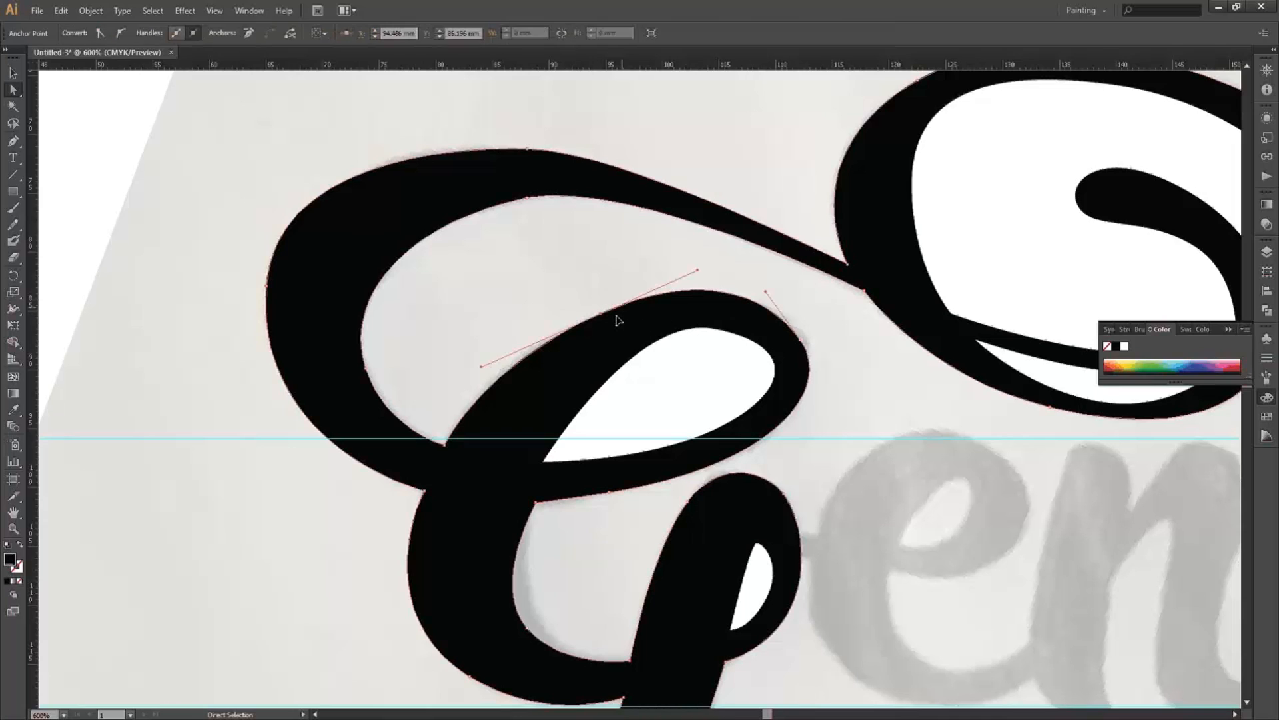
drag(612, 311, 612, 310)
drag(679, 285, 712, 264)
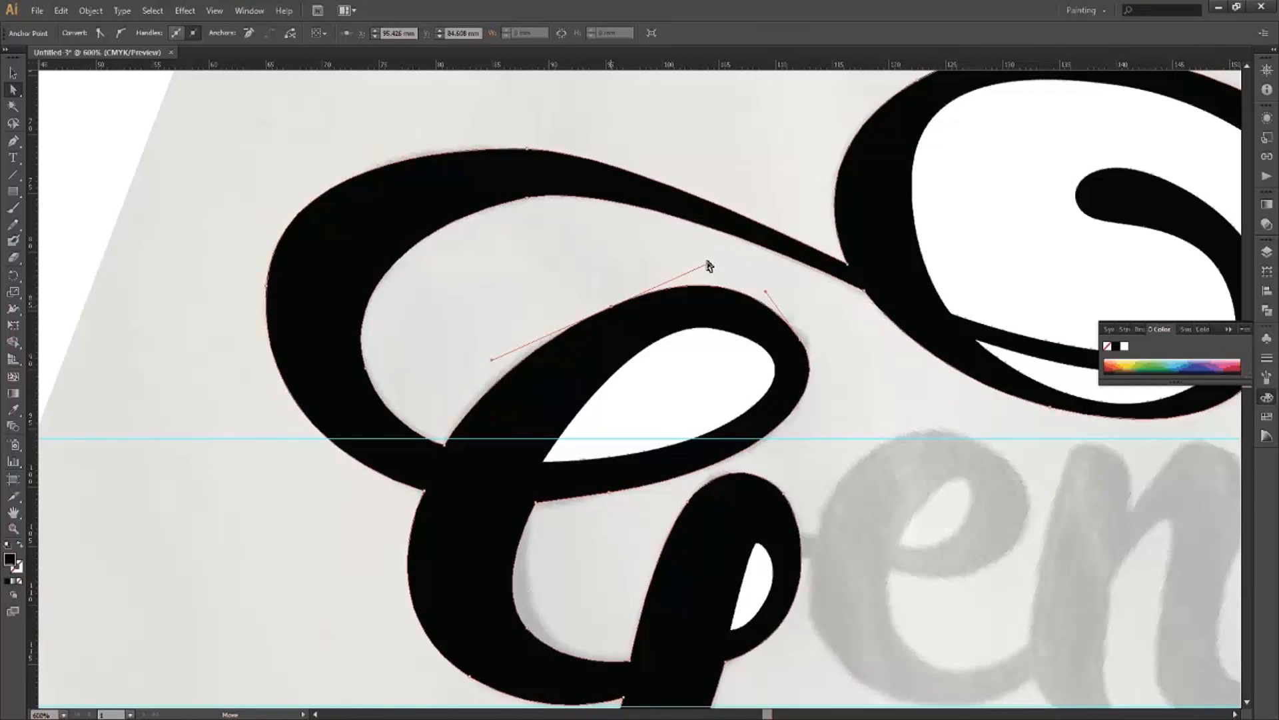
drag(703, 263, 726, 265)
drag(719, 320, 711, 334)
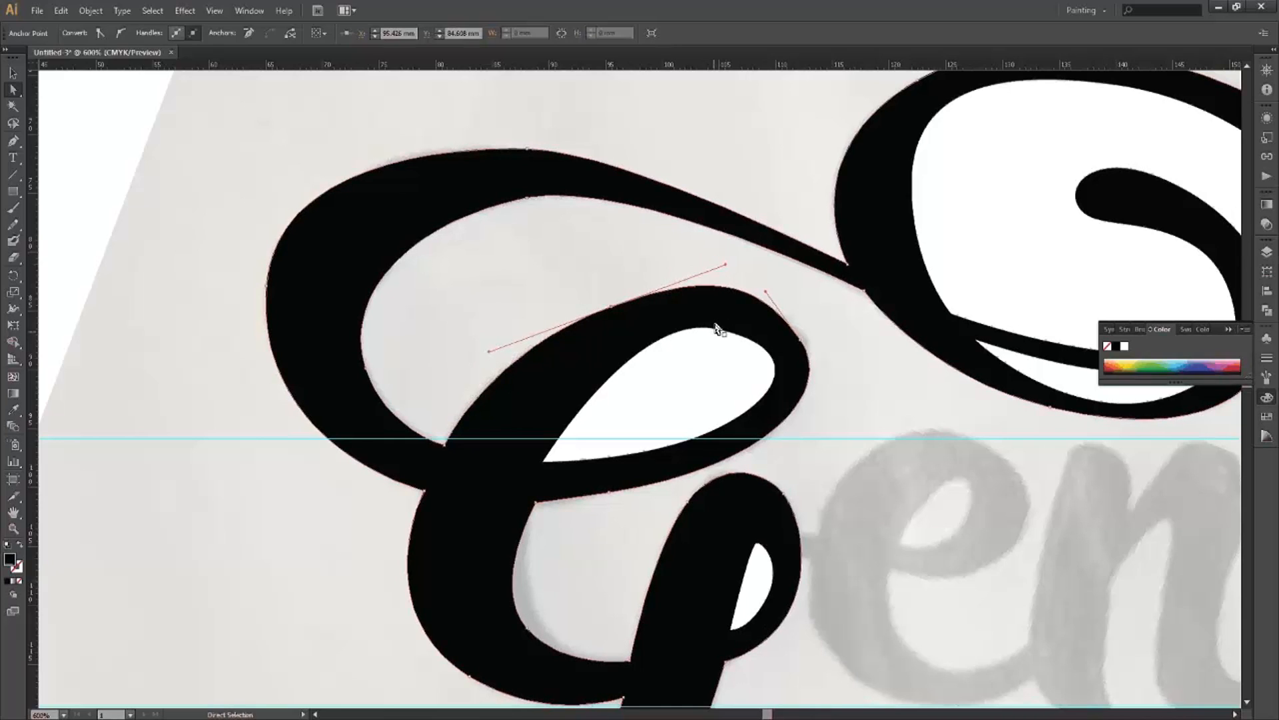
Reshape the top curve of the G's upper counter.
click(716, 330)
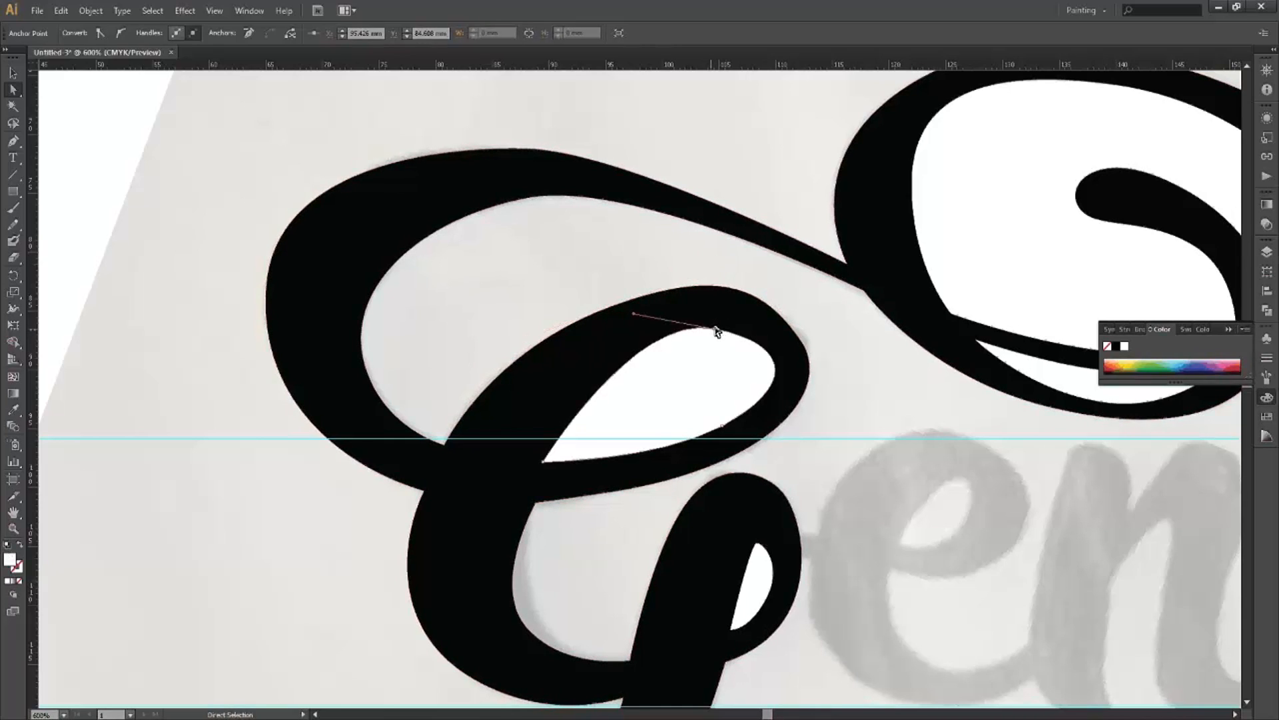
click(634, 314)
drag(637, 317, 603, 327)
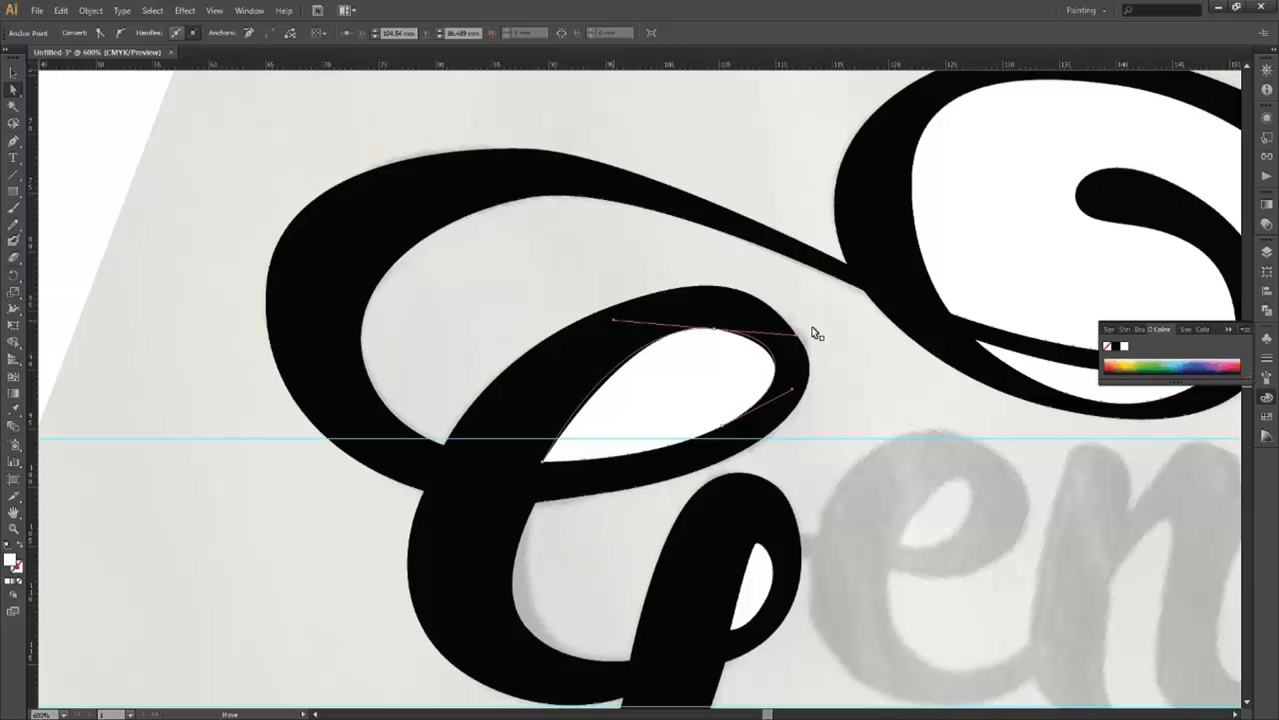
click(805, 352)
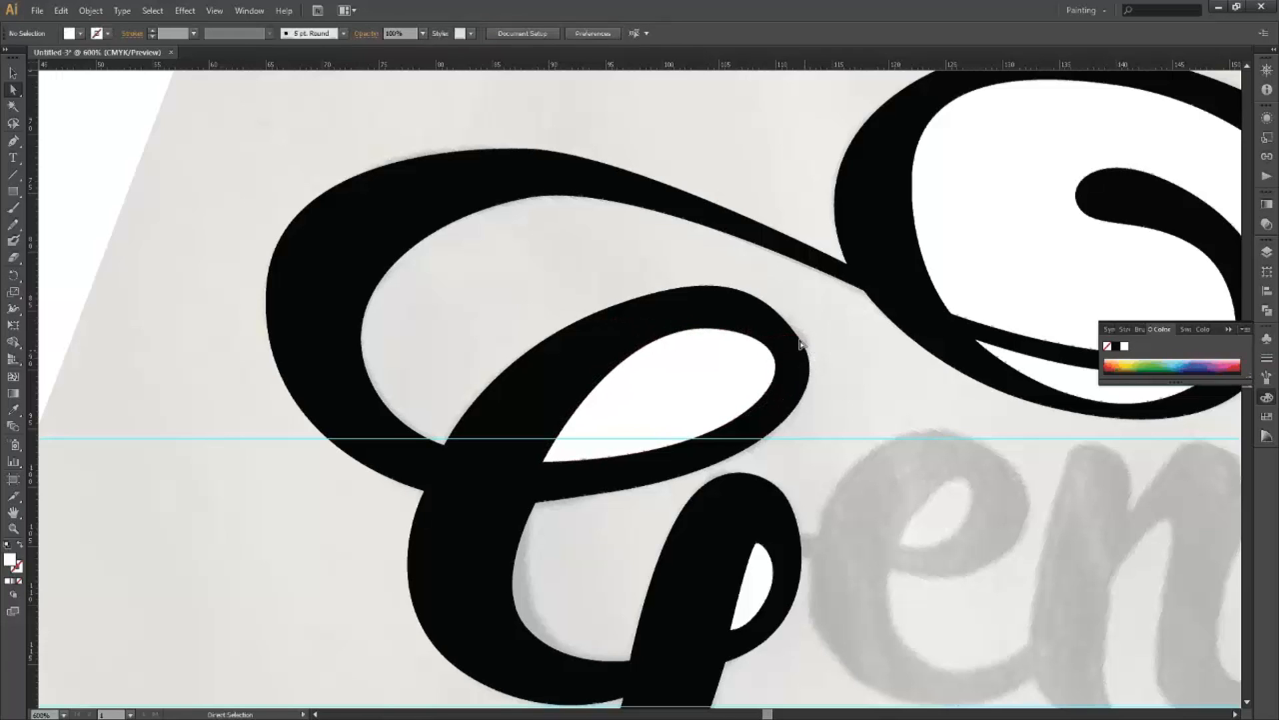
Nudge the loop's right-edge anchor and tighten the upper loop's curve handle.
click(804, 342)
click(804, 342)
key(Right)
click(784, 305)
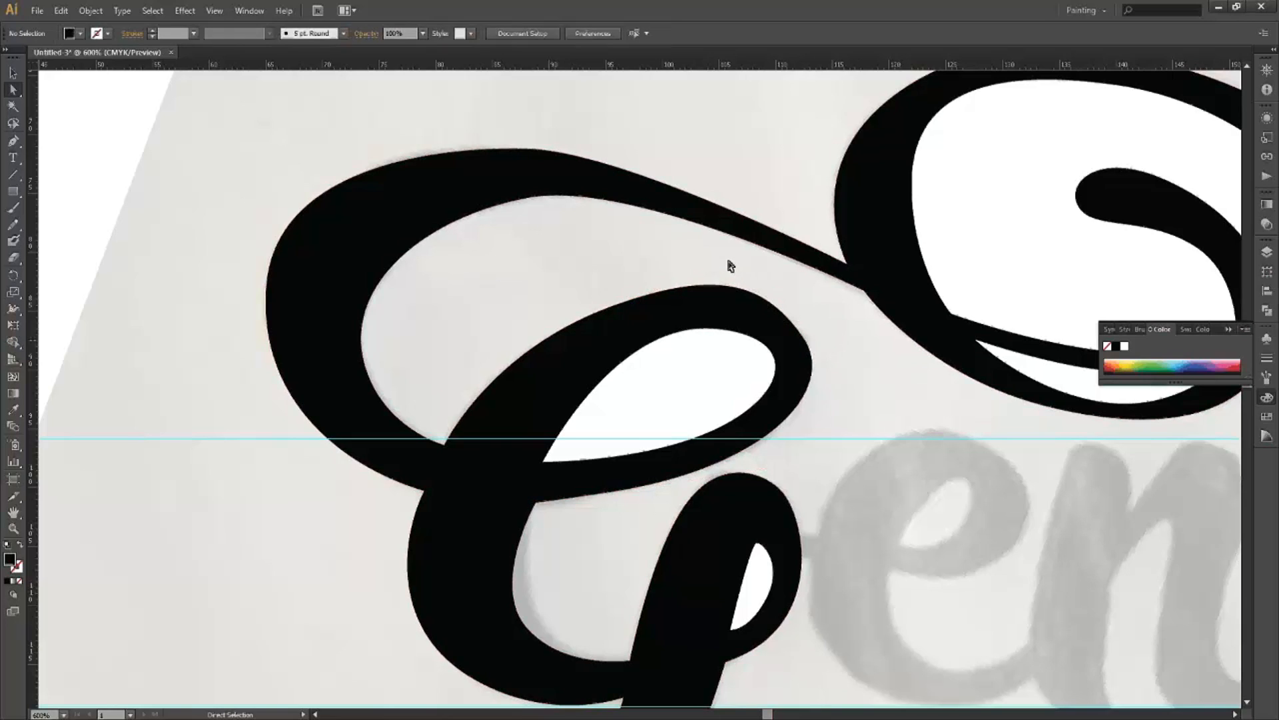
click(723, 267)
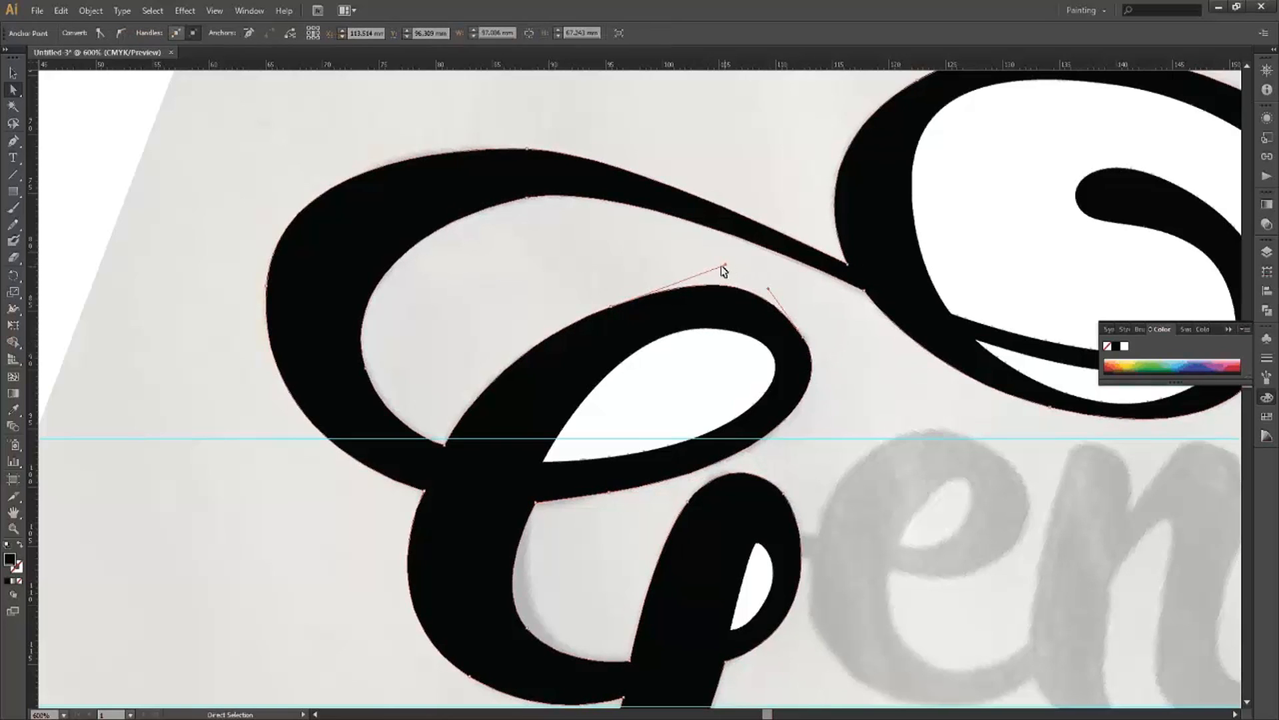
drag(726, 265, 716, 269)
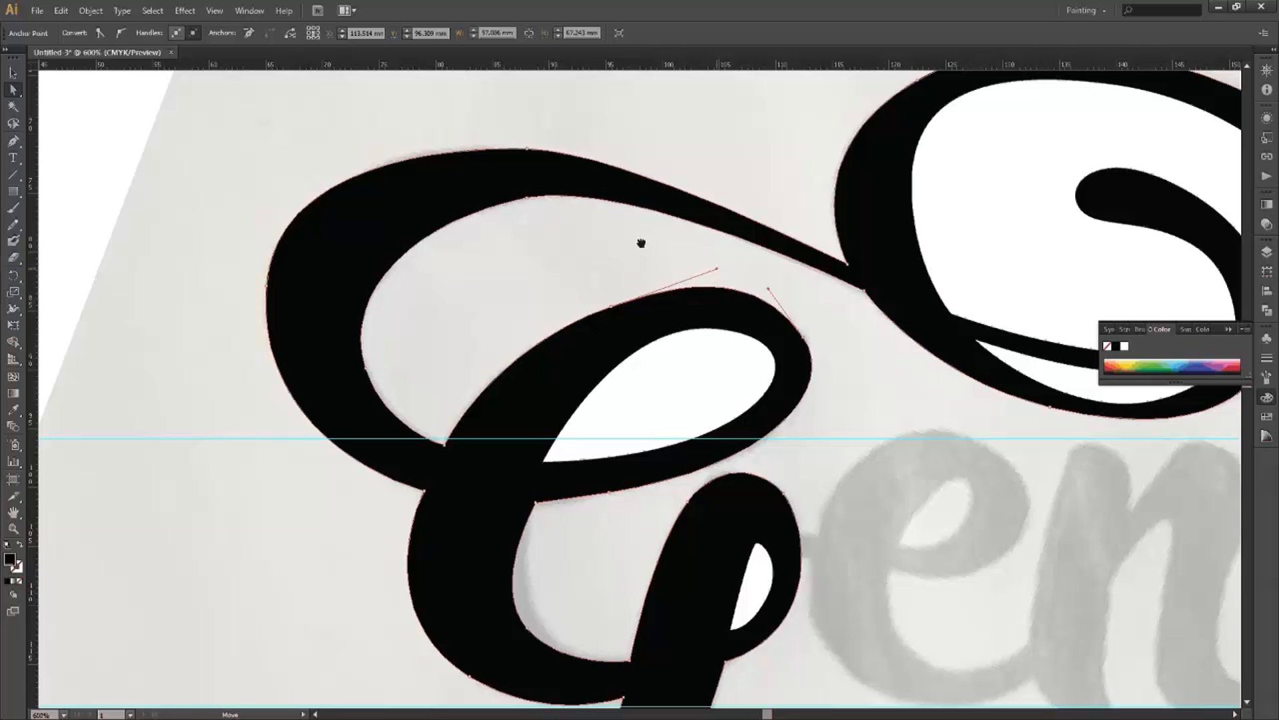
key(ctrl+shift+a)
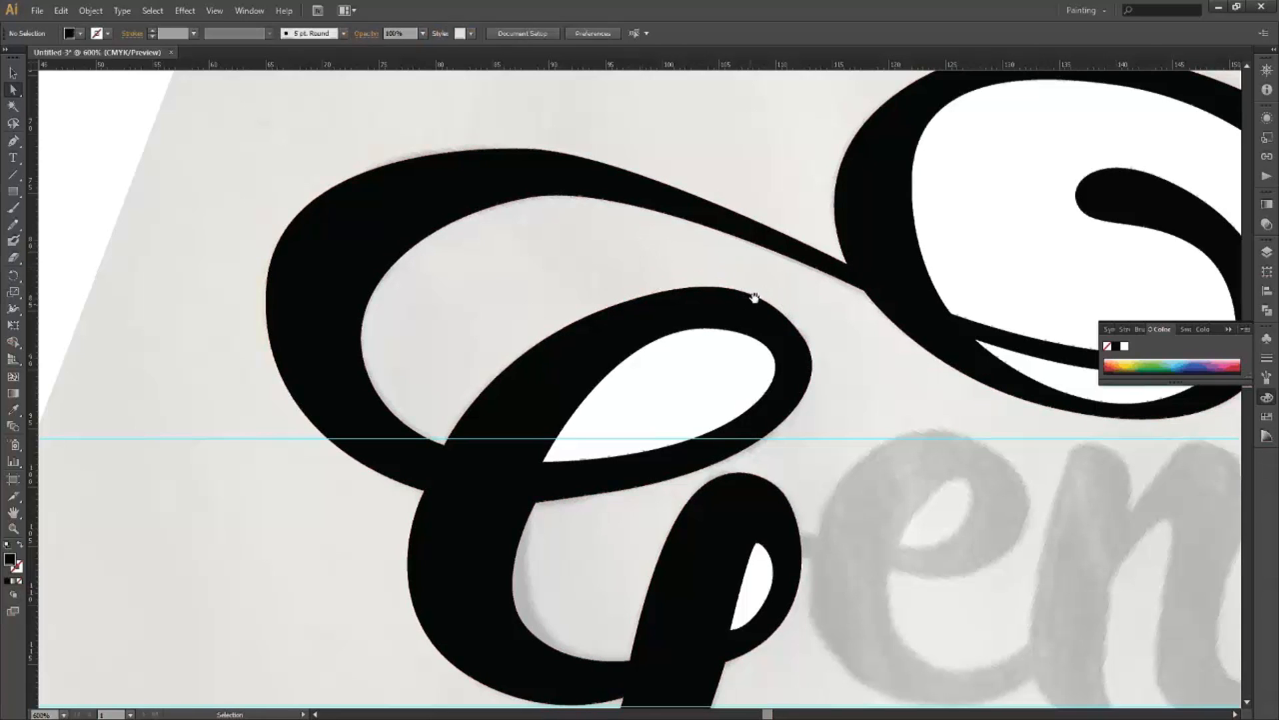
scroll(753, 297, down, 1)
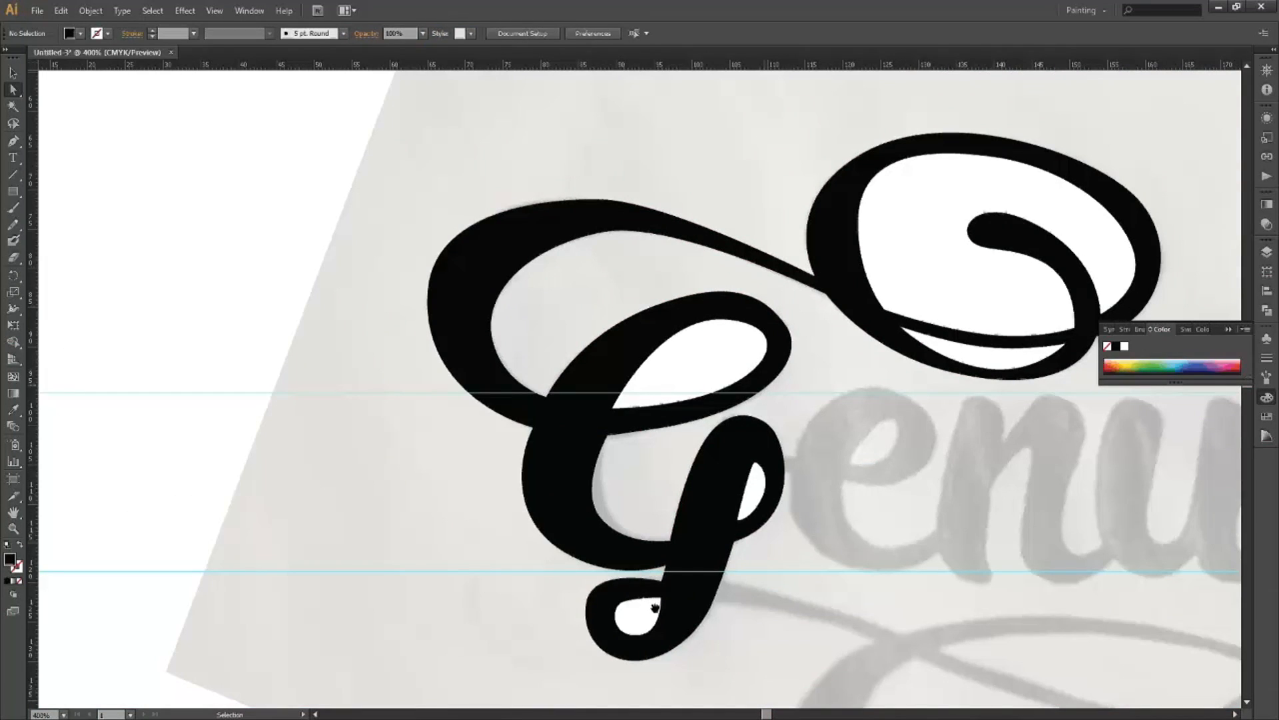
scroll(658, 585, up, 2)
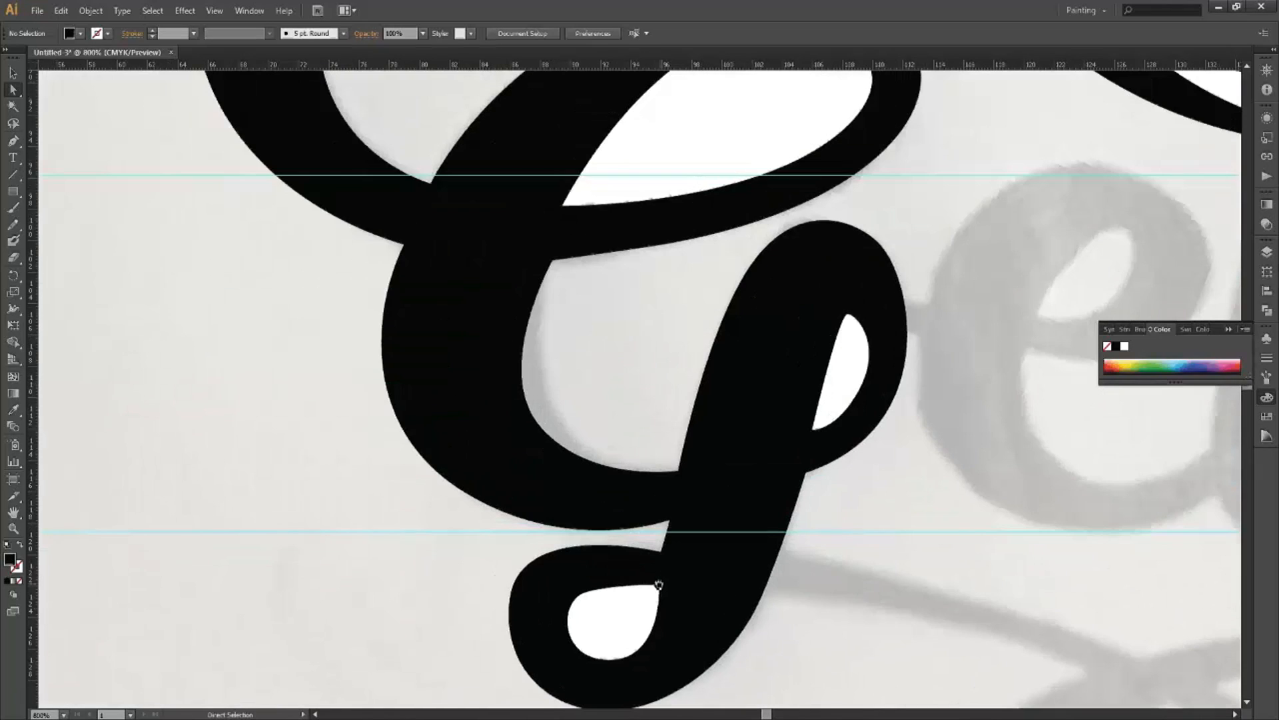
Bulge the small bottom counter's top edge outward to follow the sketch.
click(658, 588)
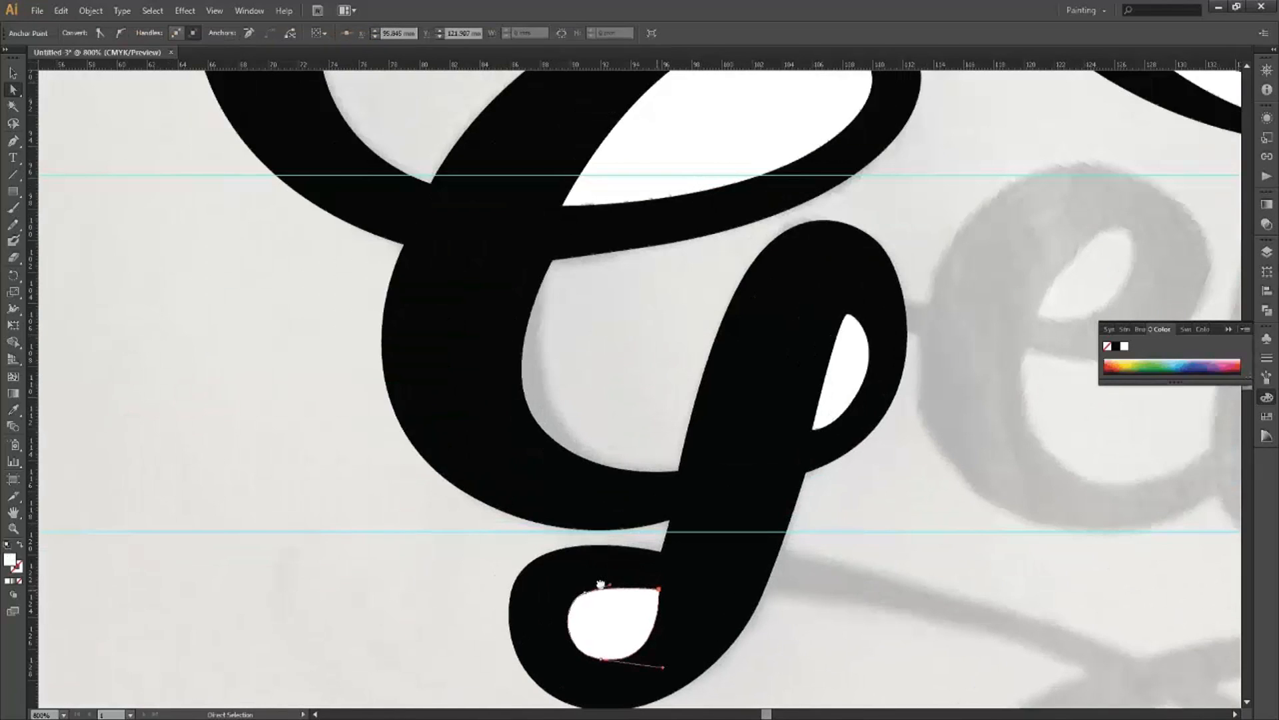
drag(607, 584, 614, 580)
click(466, 521)
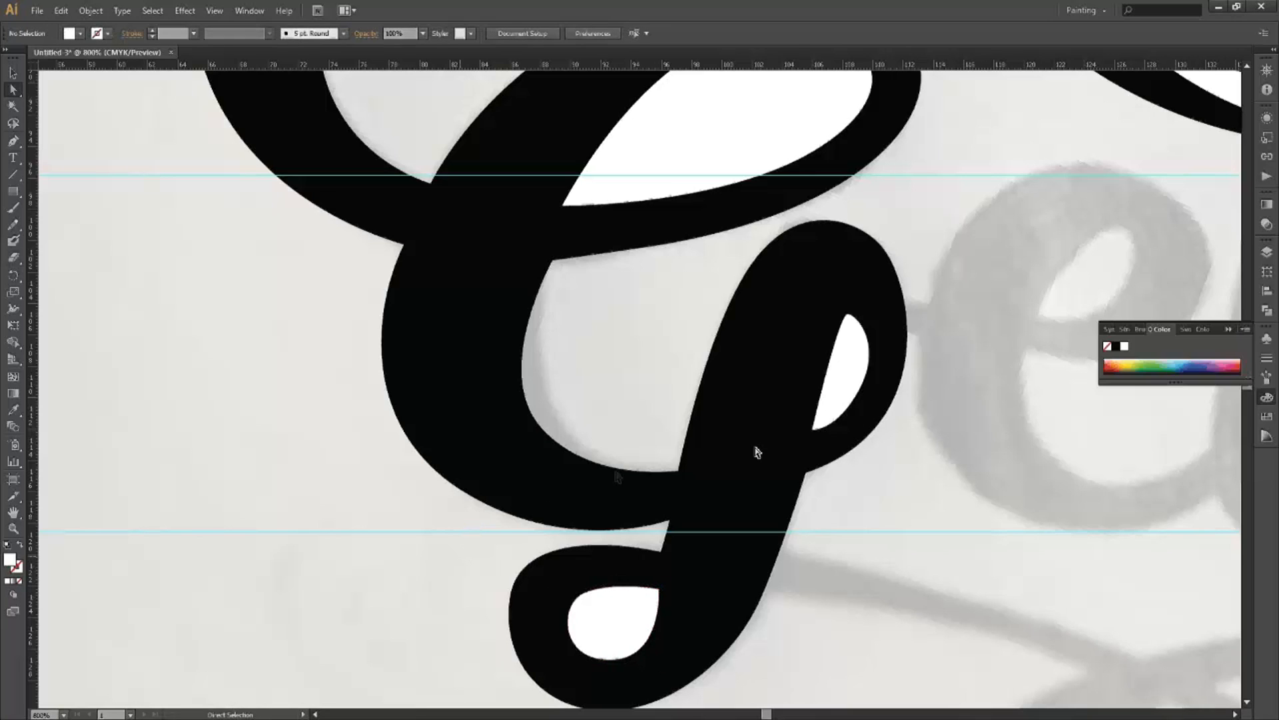
key(ctrl+minus)
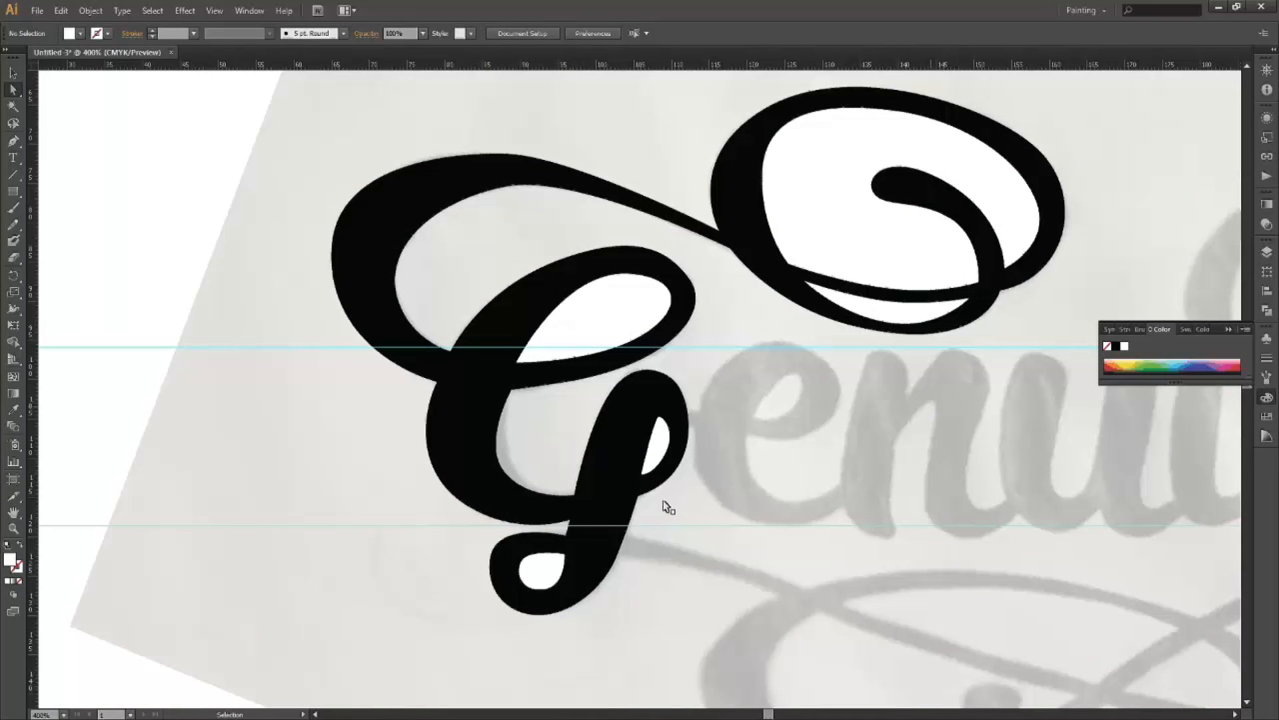
Select the top loop's white shapes and the G's white counters together with the Selection tool active.
key(ctrl+minus)
drag(1074, 428, 757, 447)
drag(662, 474, 572, 423)
drag(675, 427, 737, 451)
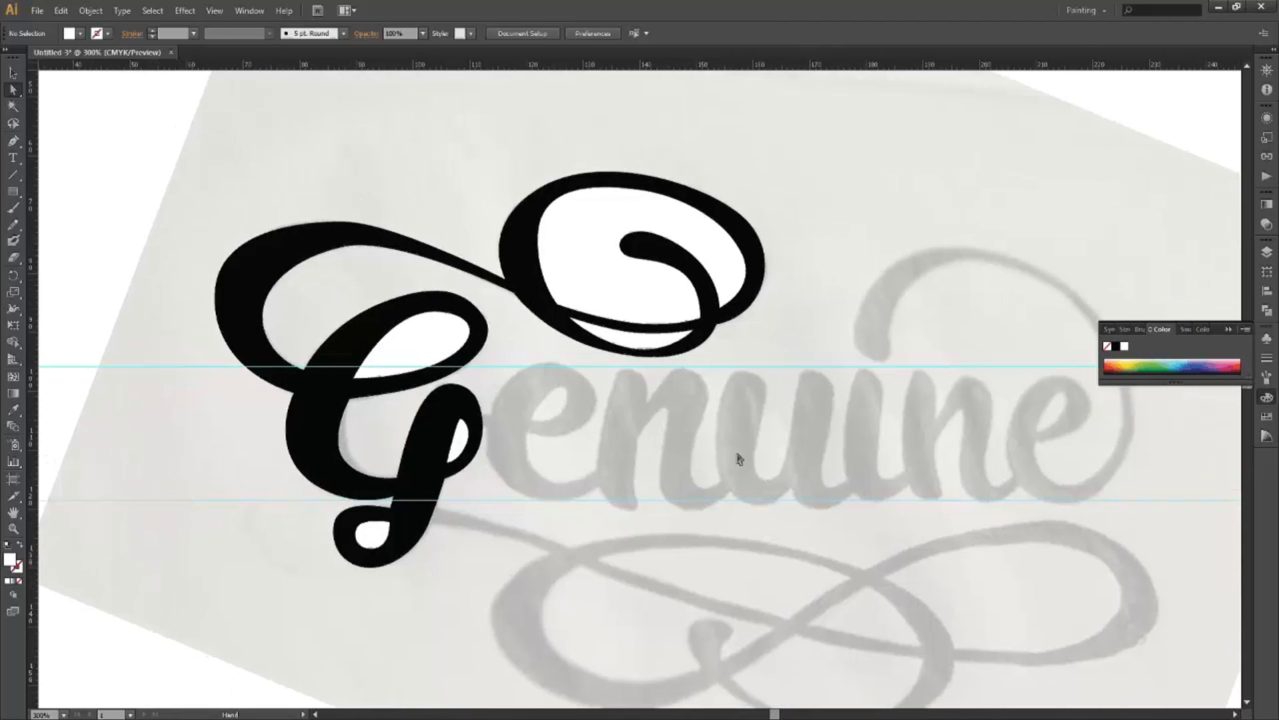
drag(599, 443, 697, 456)
drag(853, 248, 811, 246)
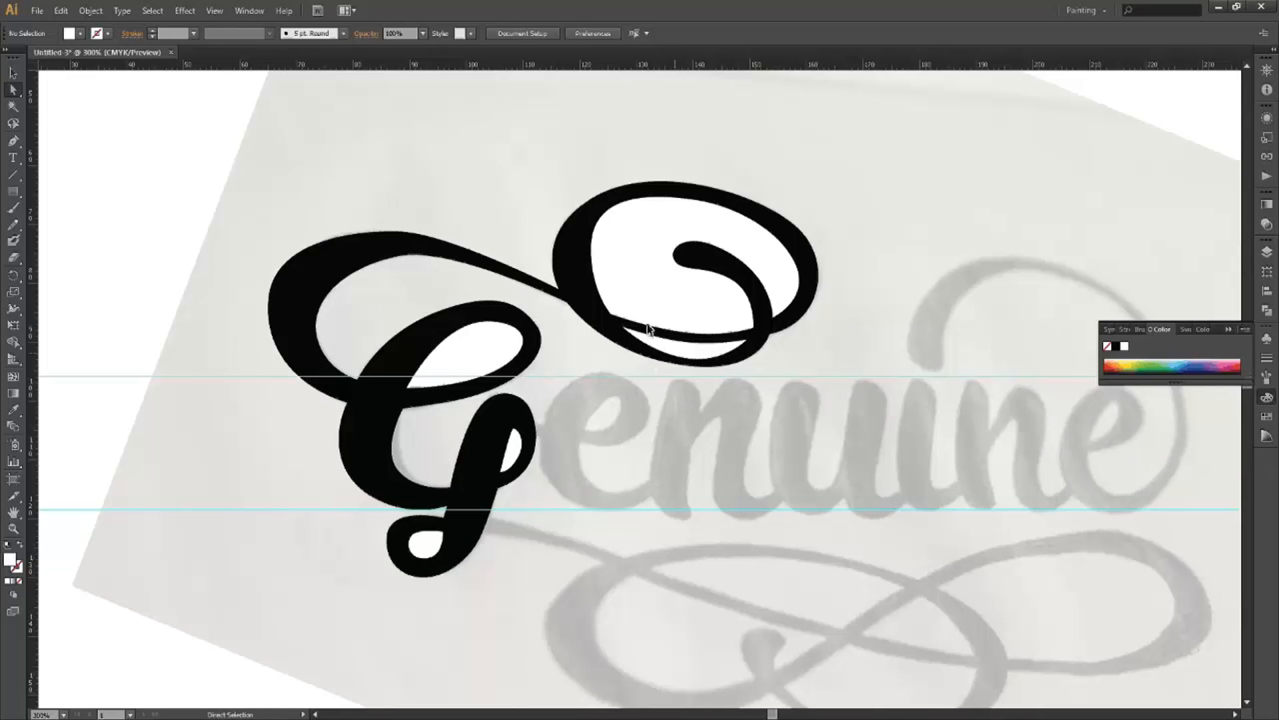
click(623, 328)
shift+click(633, 286)
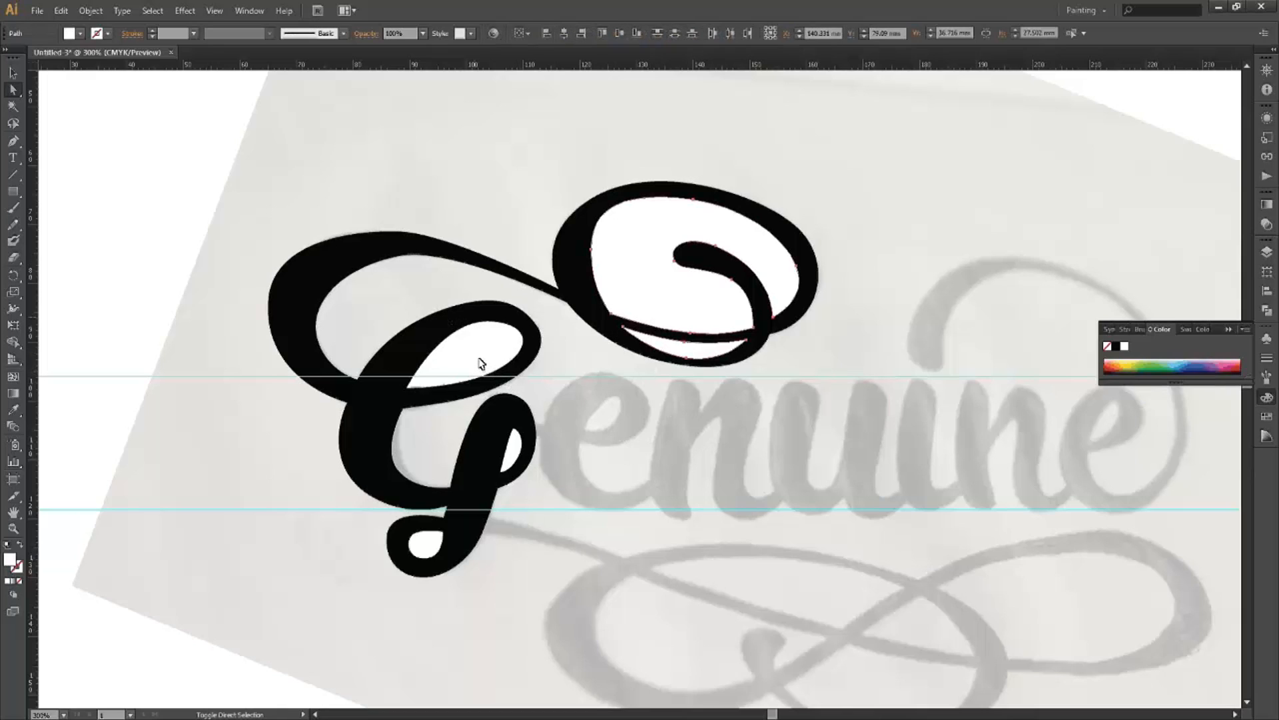
shift+click(513, 461)
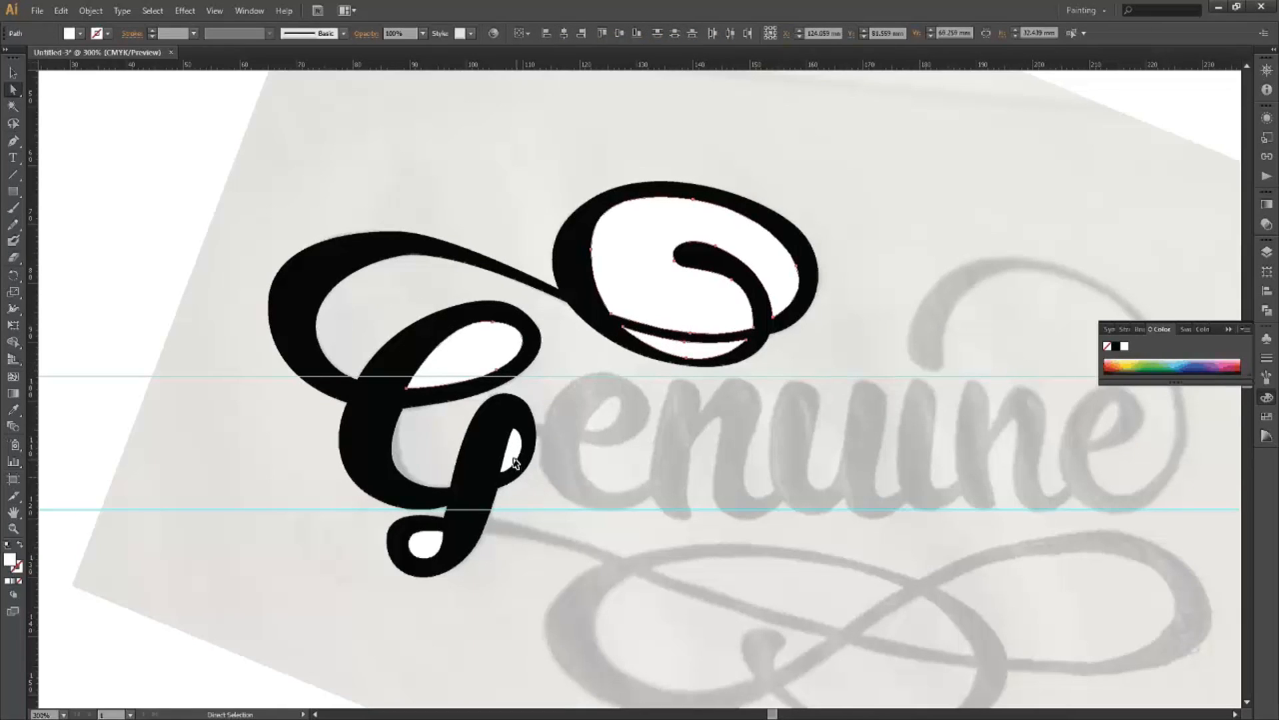
shift+click(430, 545)
click(15, 73)
click(14, 75)
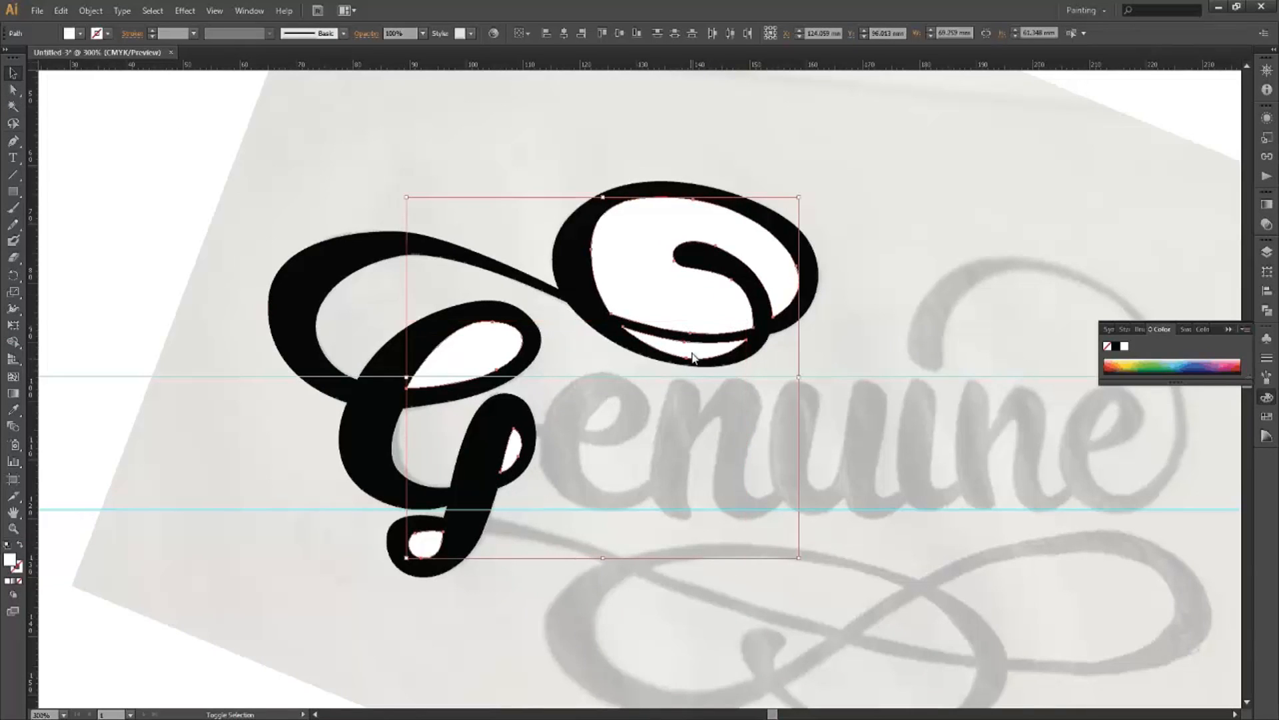
Leave path isolation and select the black G along with all its white counters.
shift+click(458, 360)
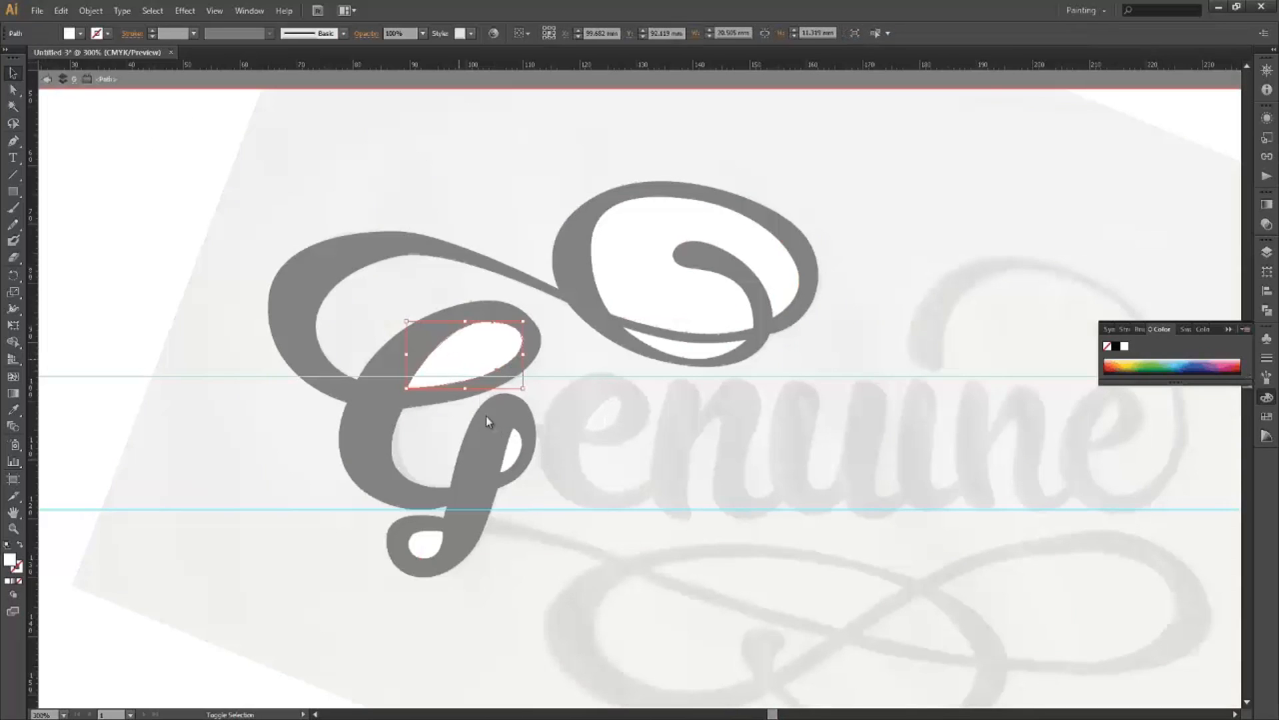
double_click(681, 347)
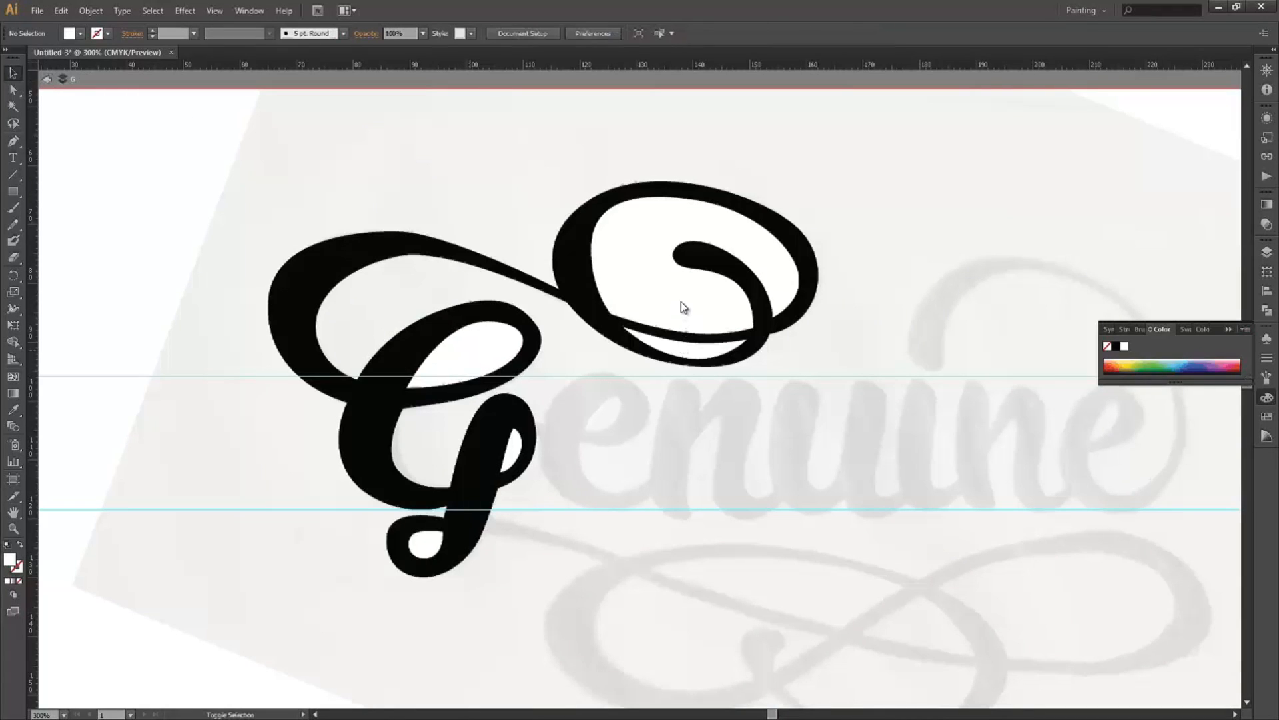
shift+click(470, 350)
shift+click(679, 346)
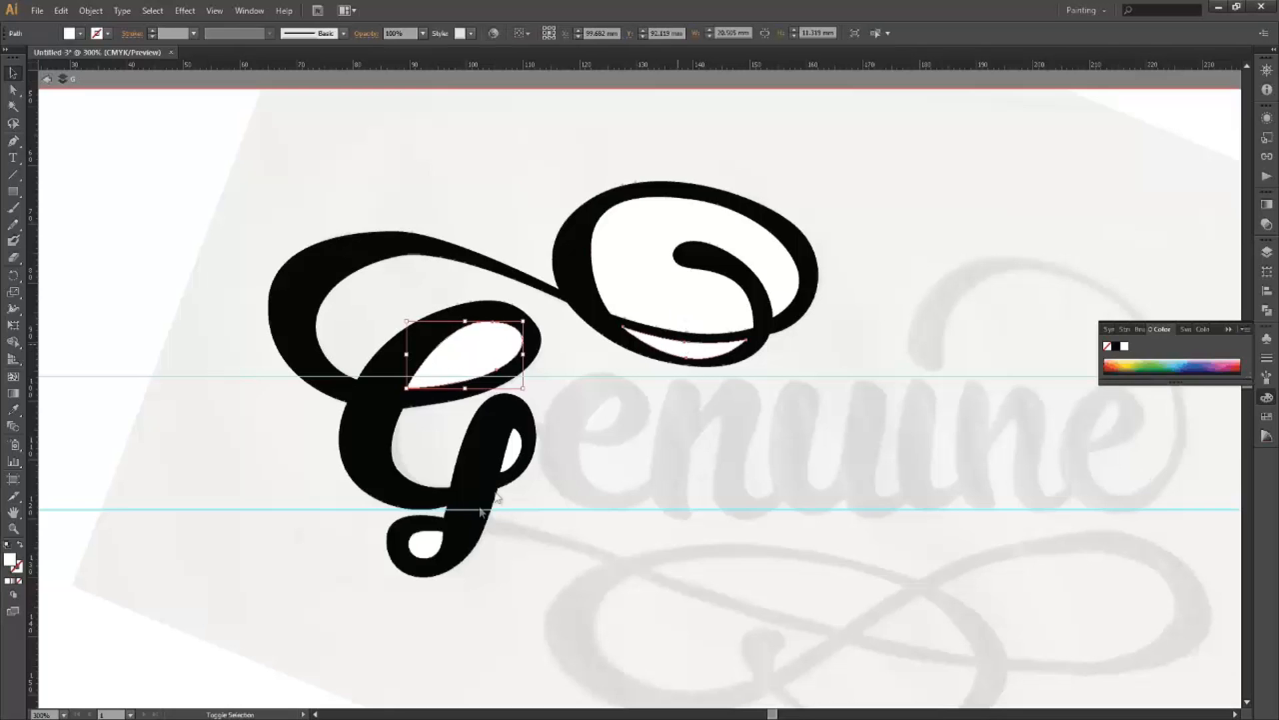
shift+click(439, 542)
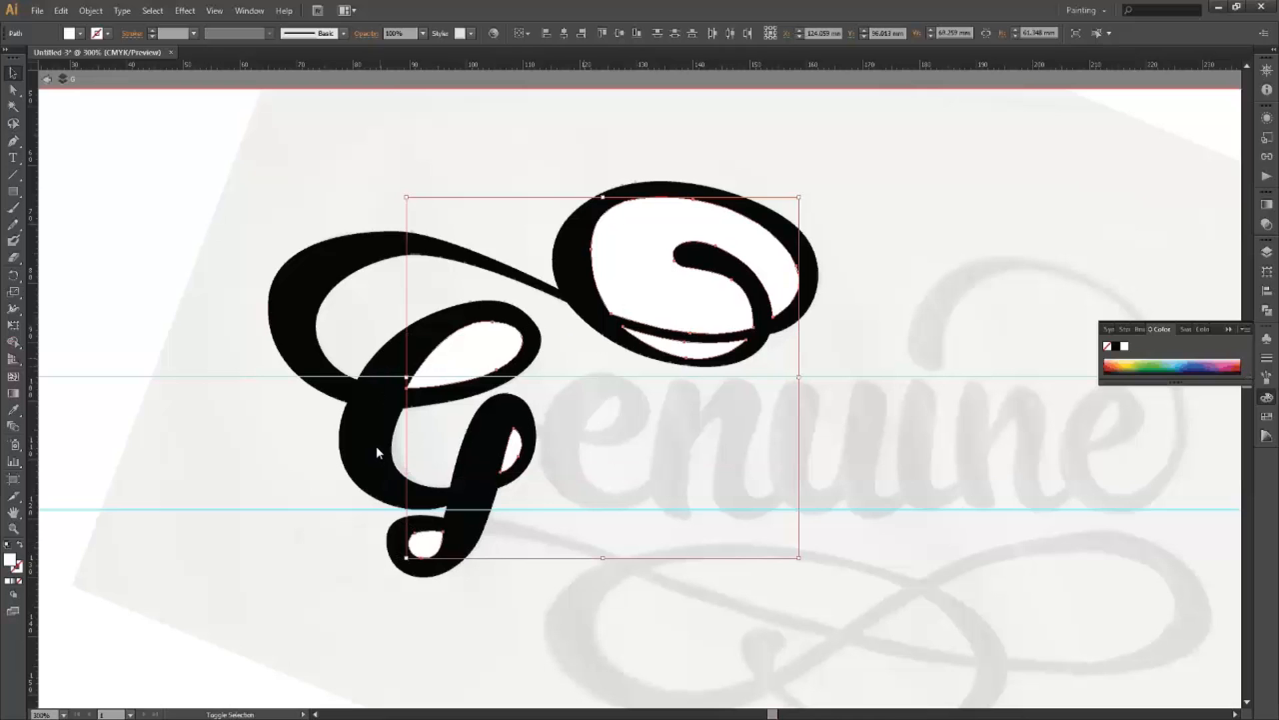
shift+click(481, 387)
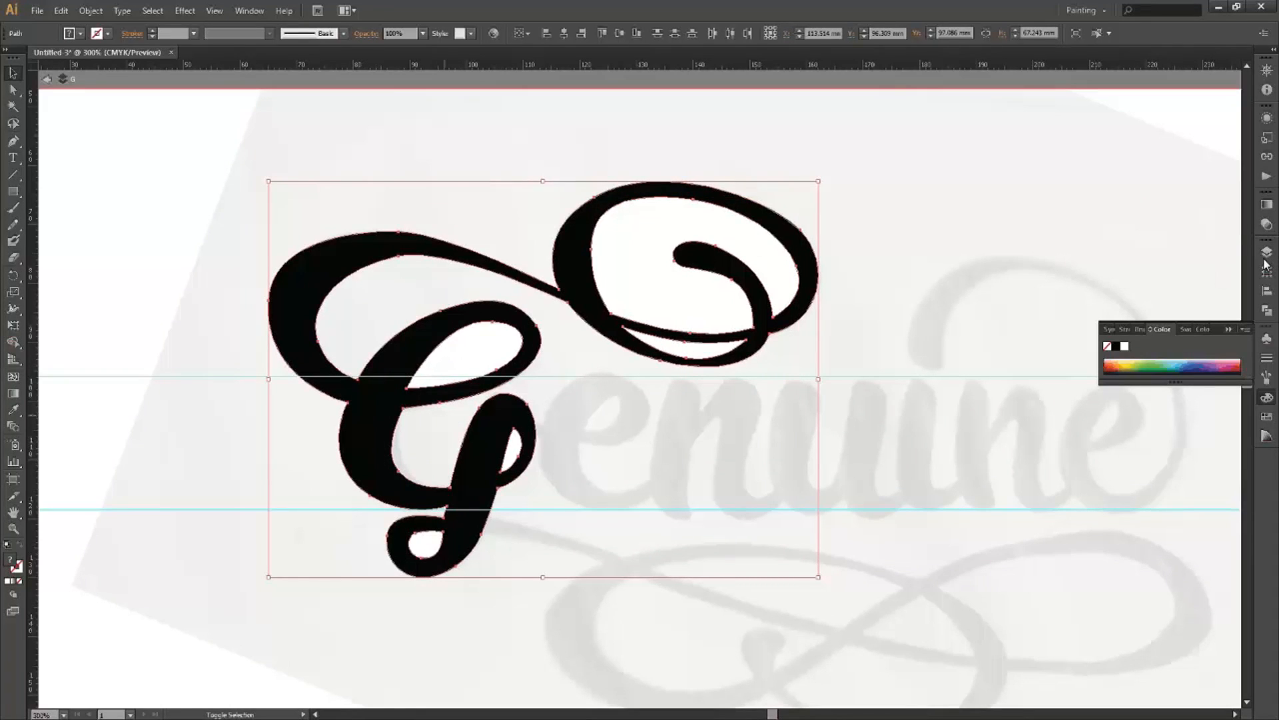
Split the black G and its white counters with Pathfinder Divide, then return to Layers.
click(1268, 314)
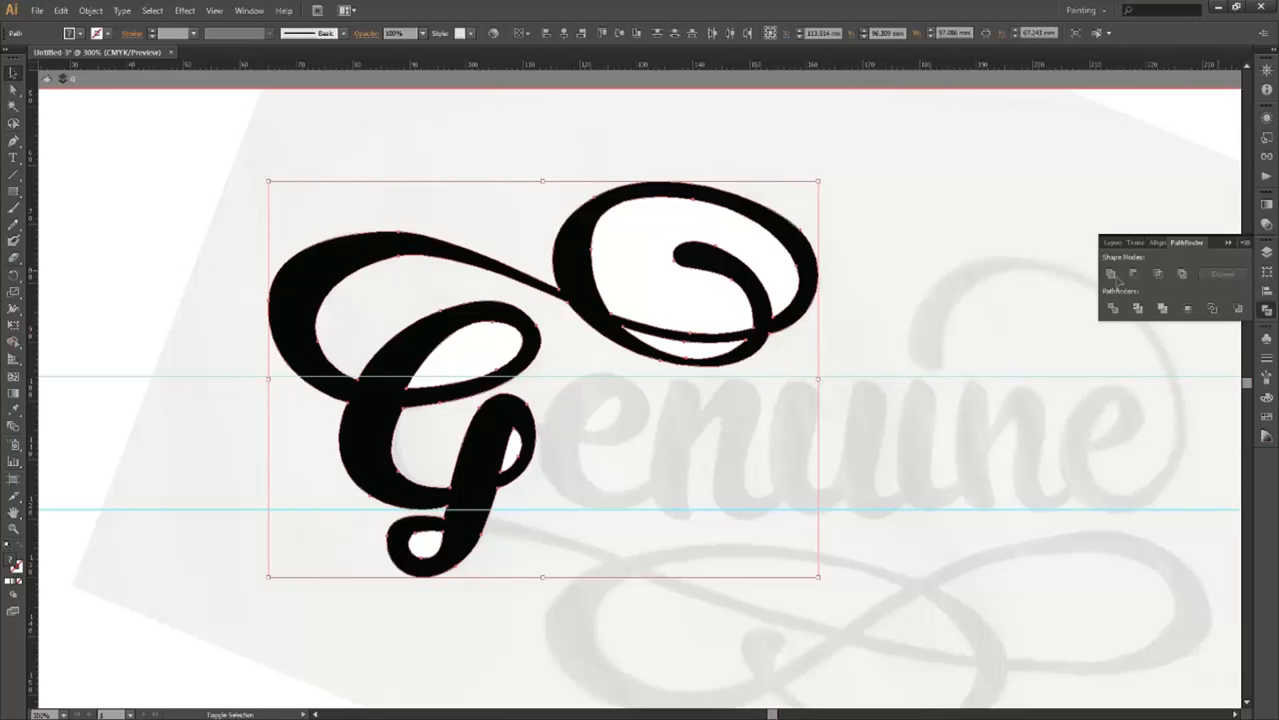
click(1126, 309)
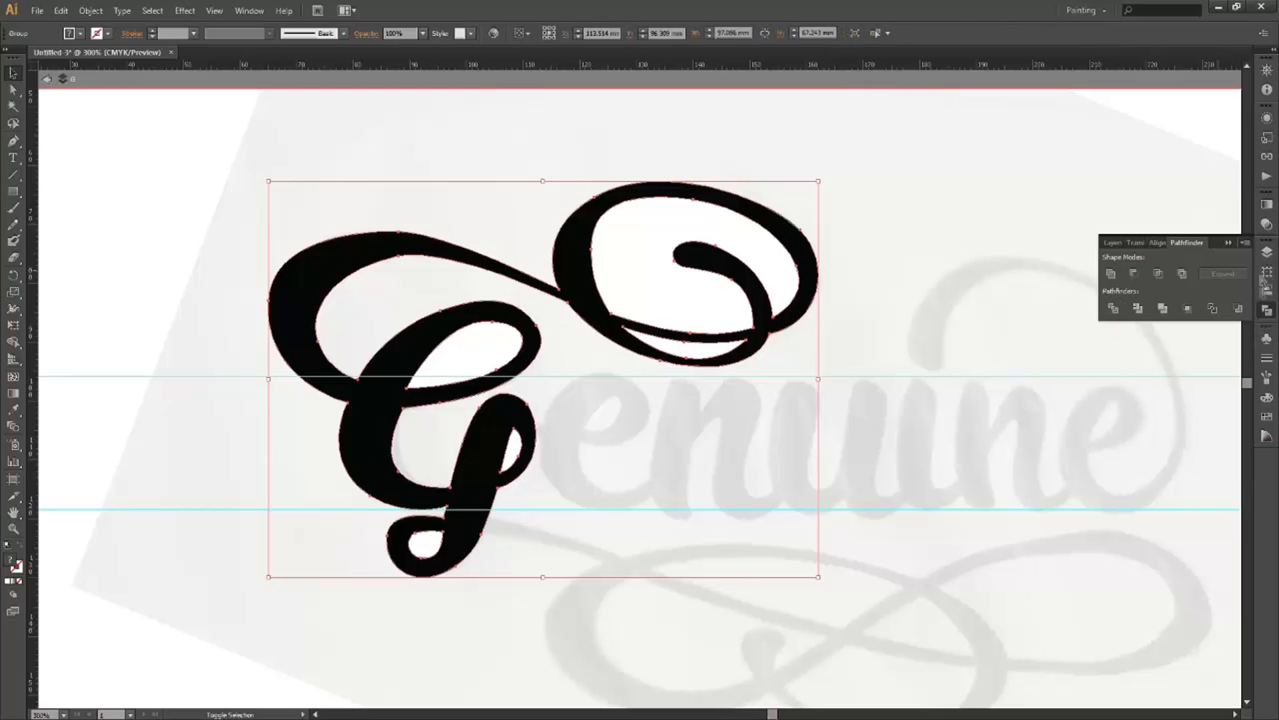
click(1113, 244)
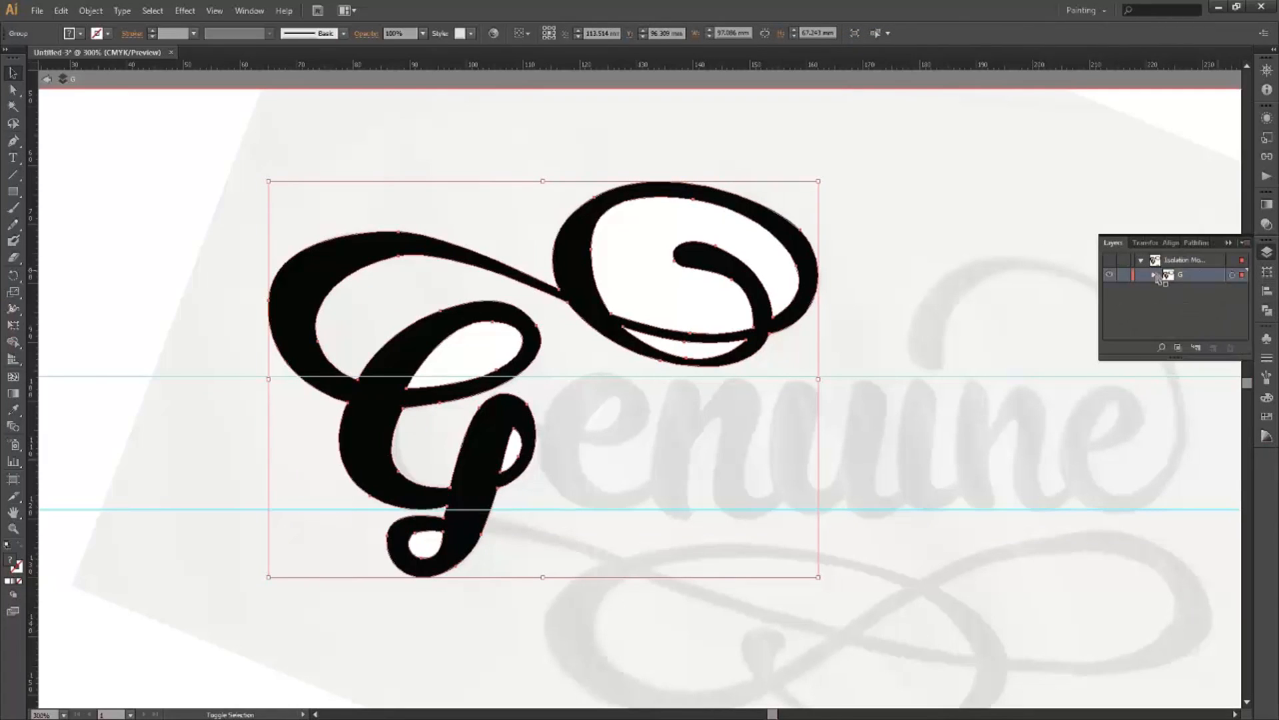
Expand the divided G group in Layers and switch to Direct Selection.
click(1153, 275)
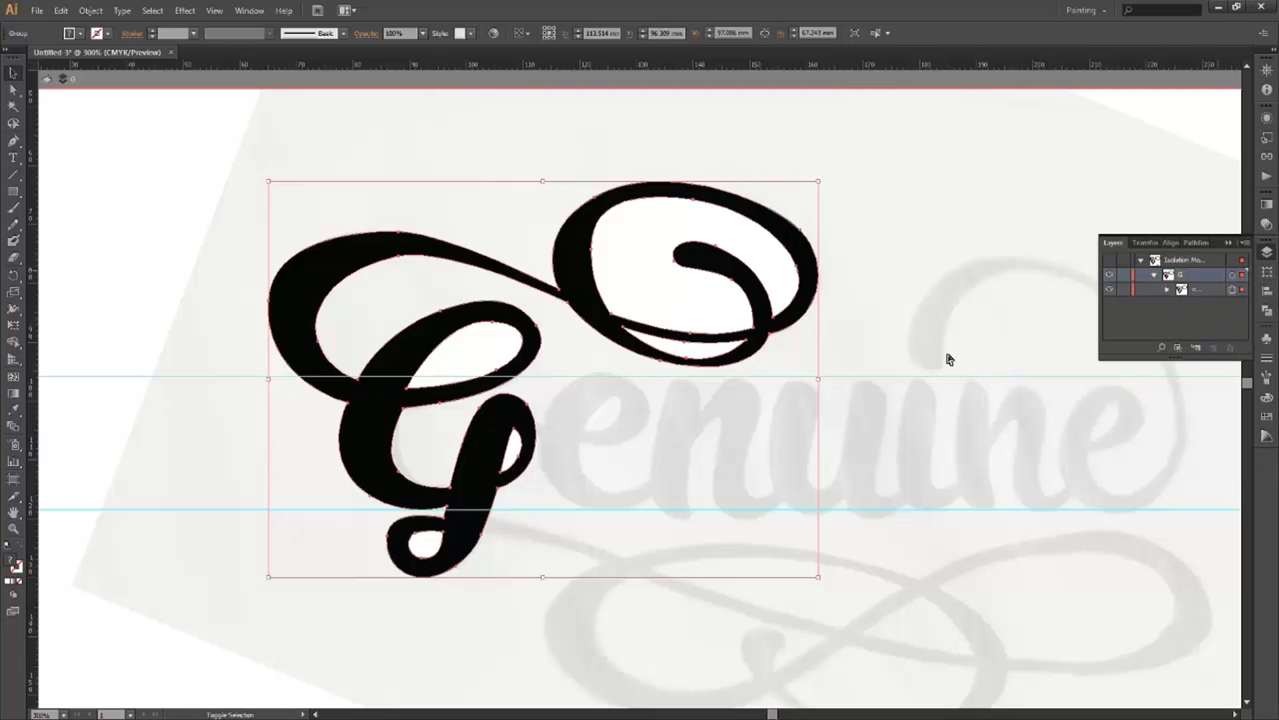
double_click(672, 287)
key(ctrl+z)
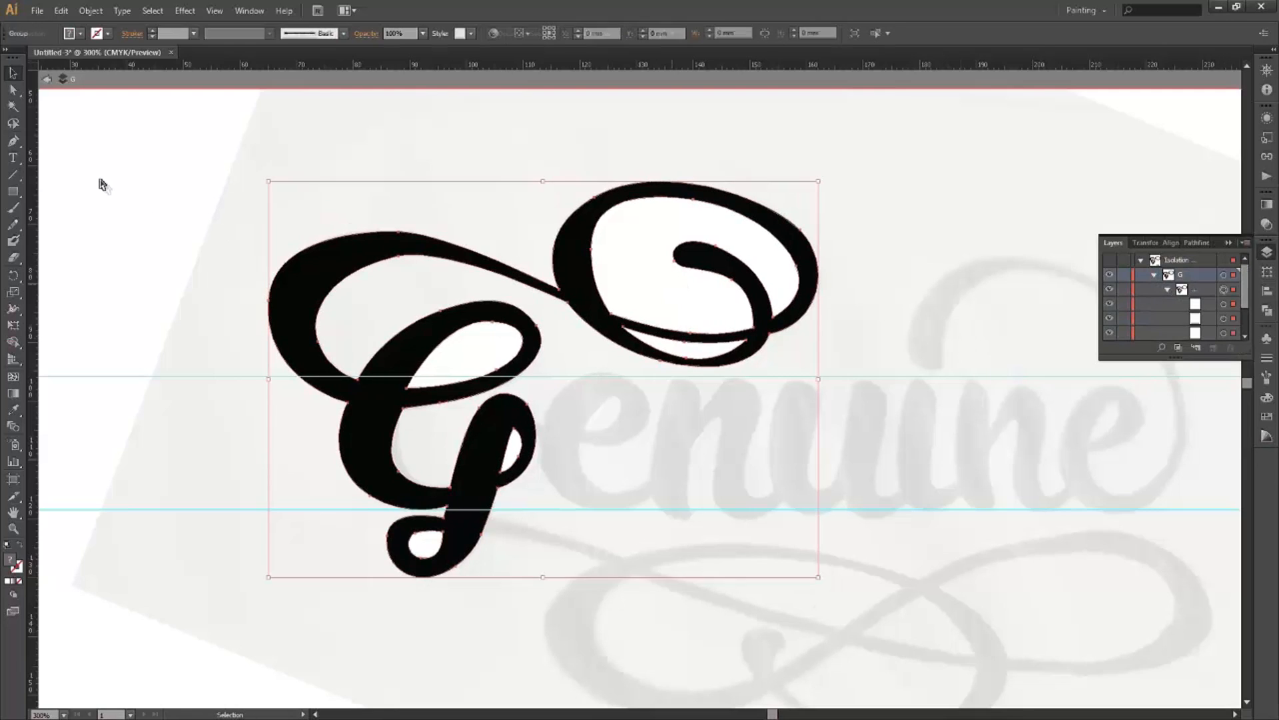
click(12, 89)
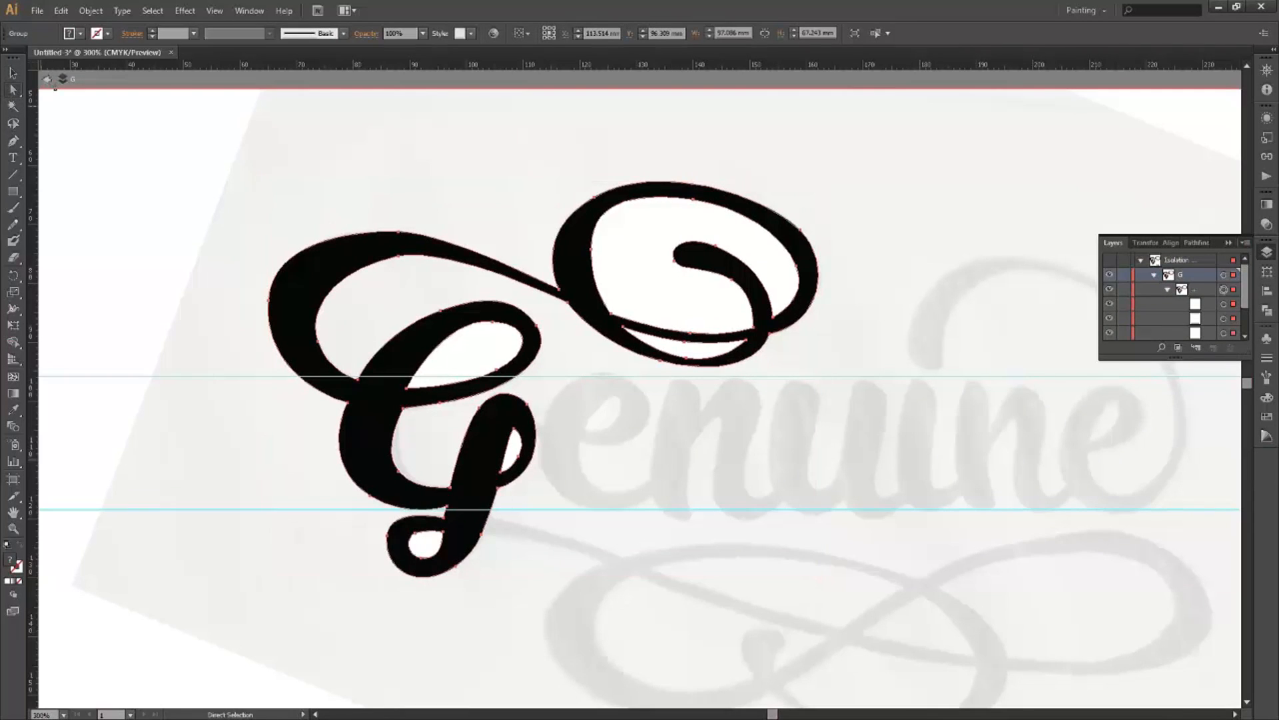
key(Escape)
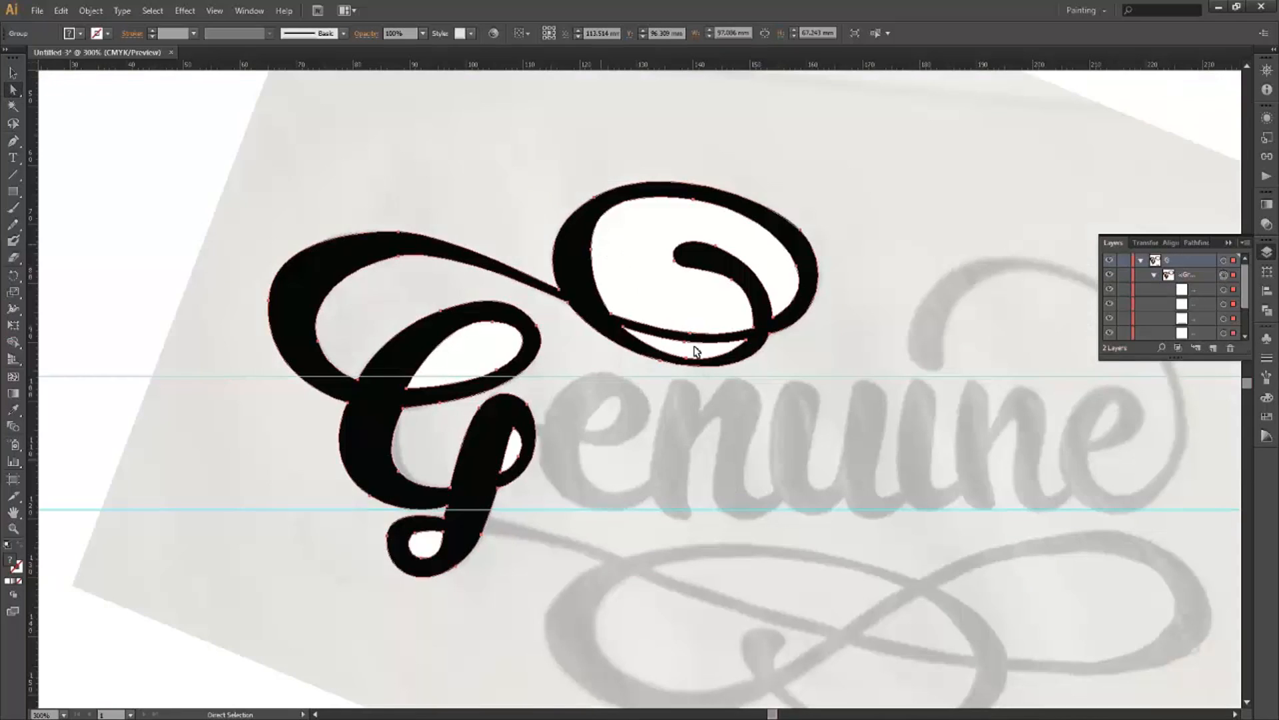
Delete the white counters in the top swash loop, the G's upper bowl, and its lower loop.
click(675, 316)
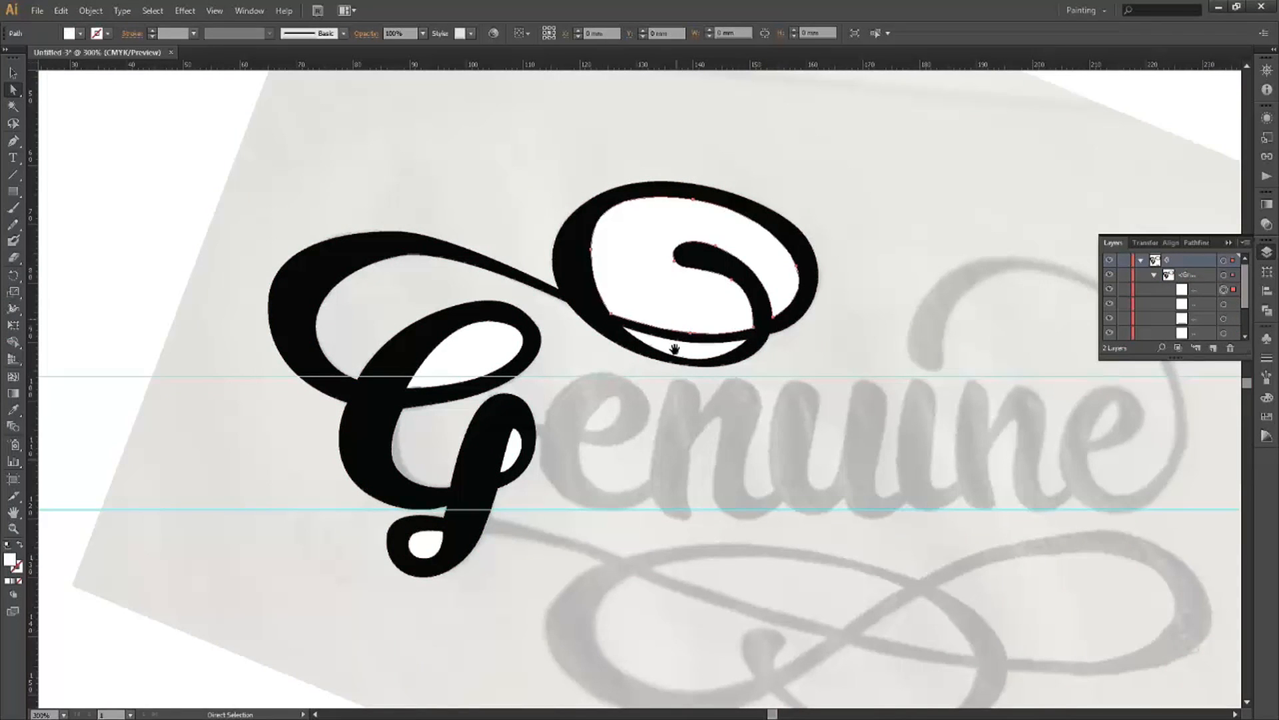
key(Delete)
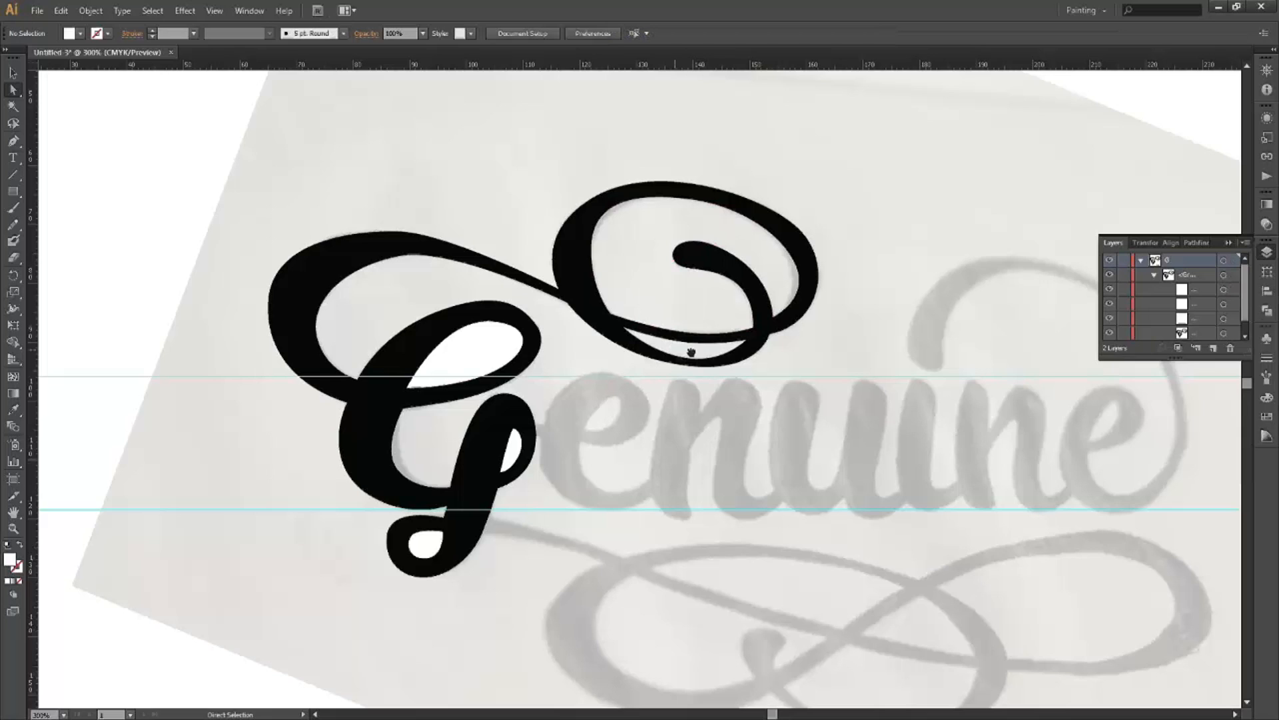
click(512, 454)
key(Delete)
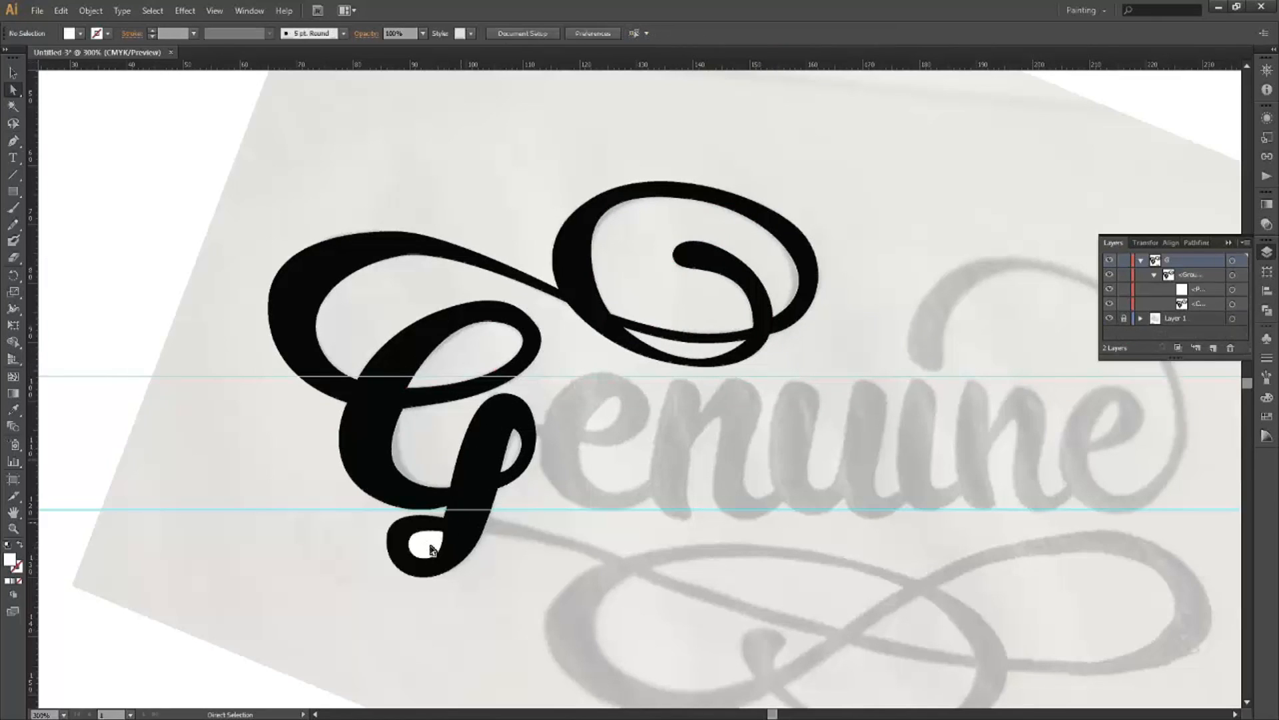
click(430, 547)
key(Delete)
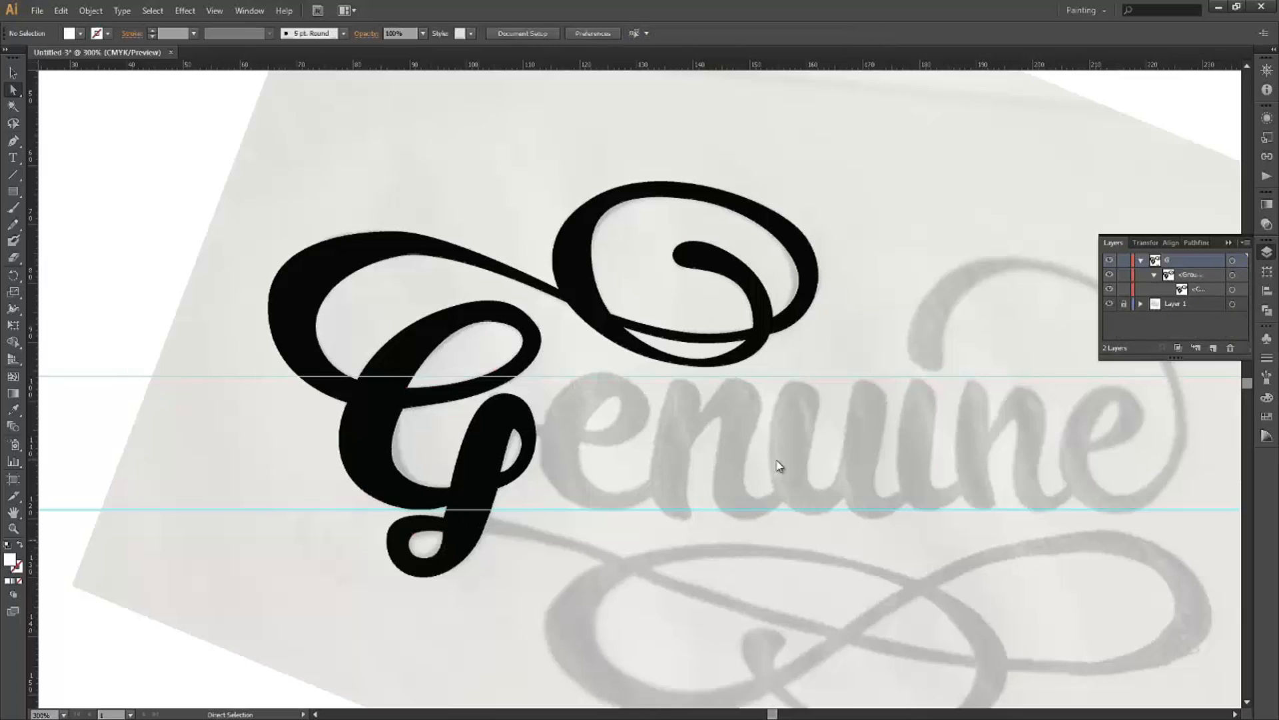
Switch to the Selection tool, recentre the view on the lettering, and collapse the G layer.
key(v)
drag(663, 428, 608, 406)
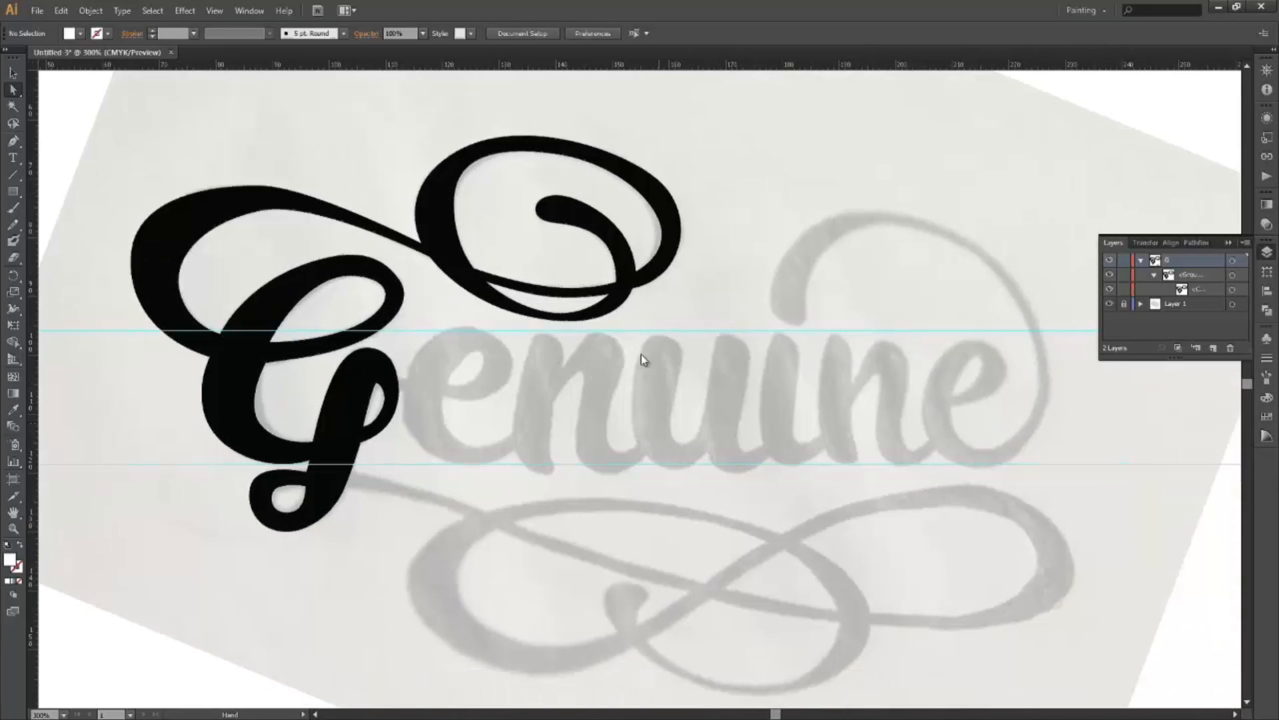
drag(778, 390, 706, 345)
drag(586, 379, 706, 346)
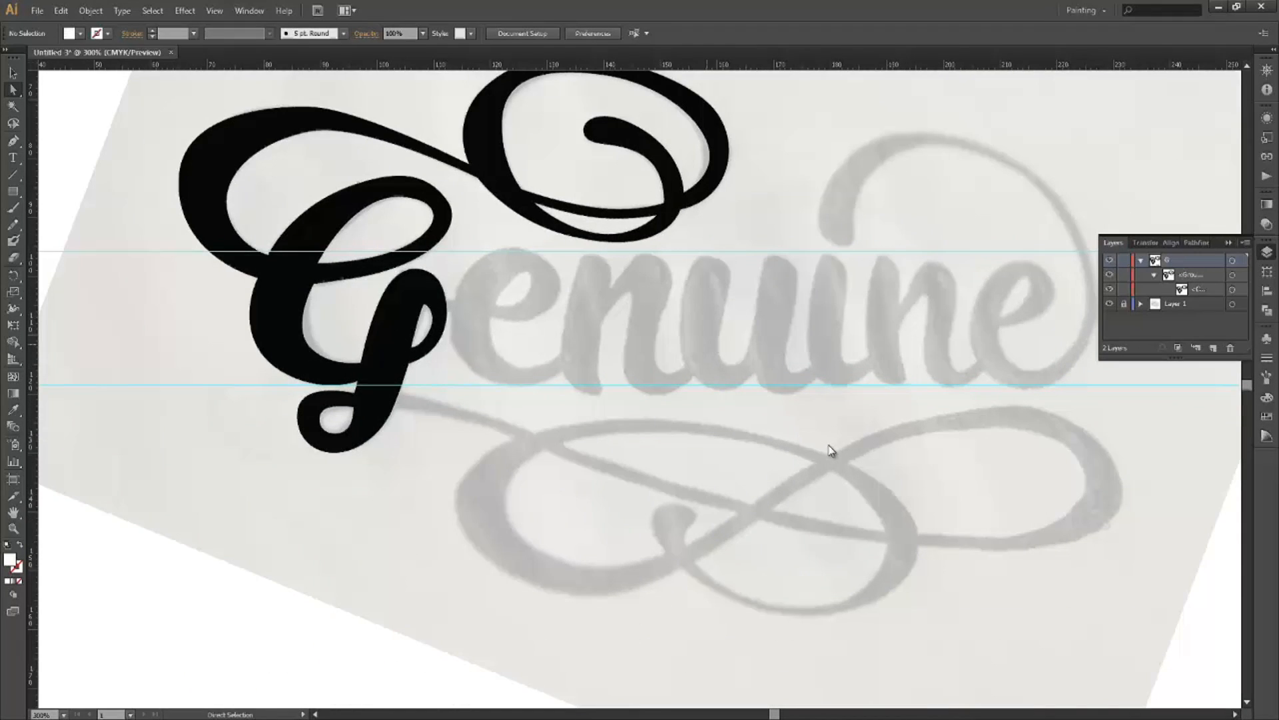
drag(593, 457, 640, 551)
drag(600, 448, 626, 462)
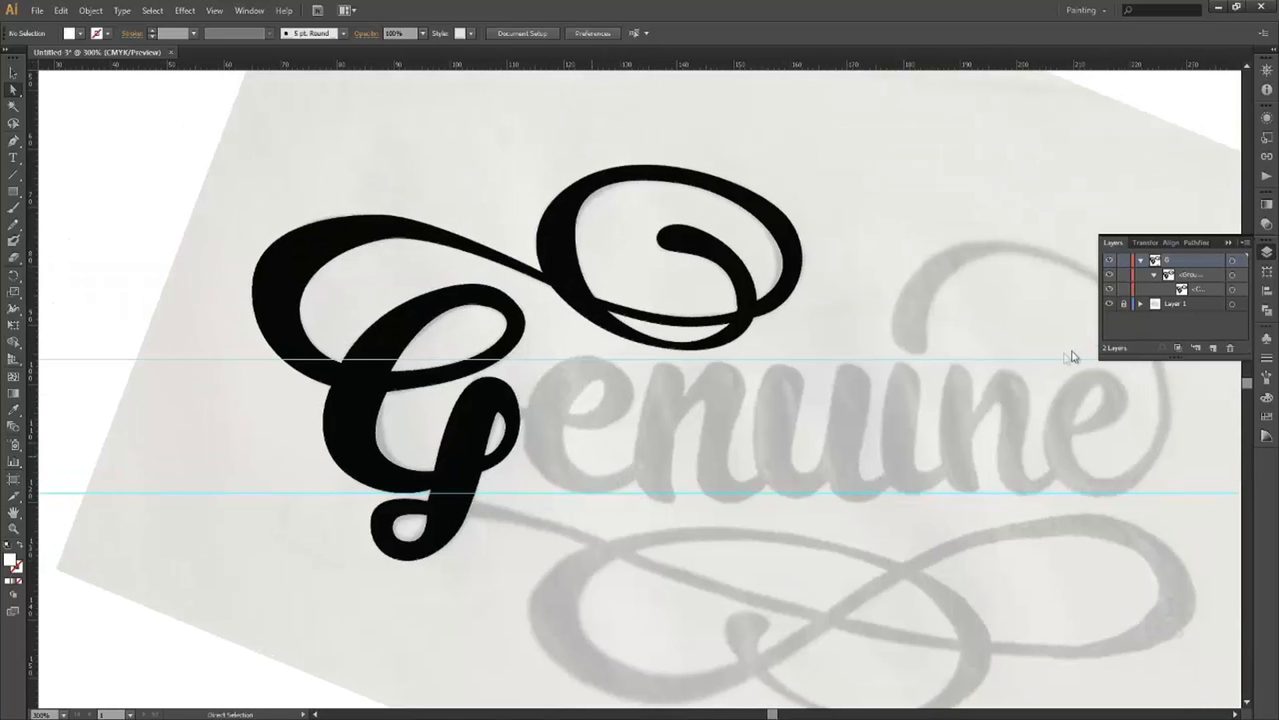
click(1136, 268)
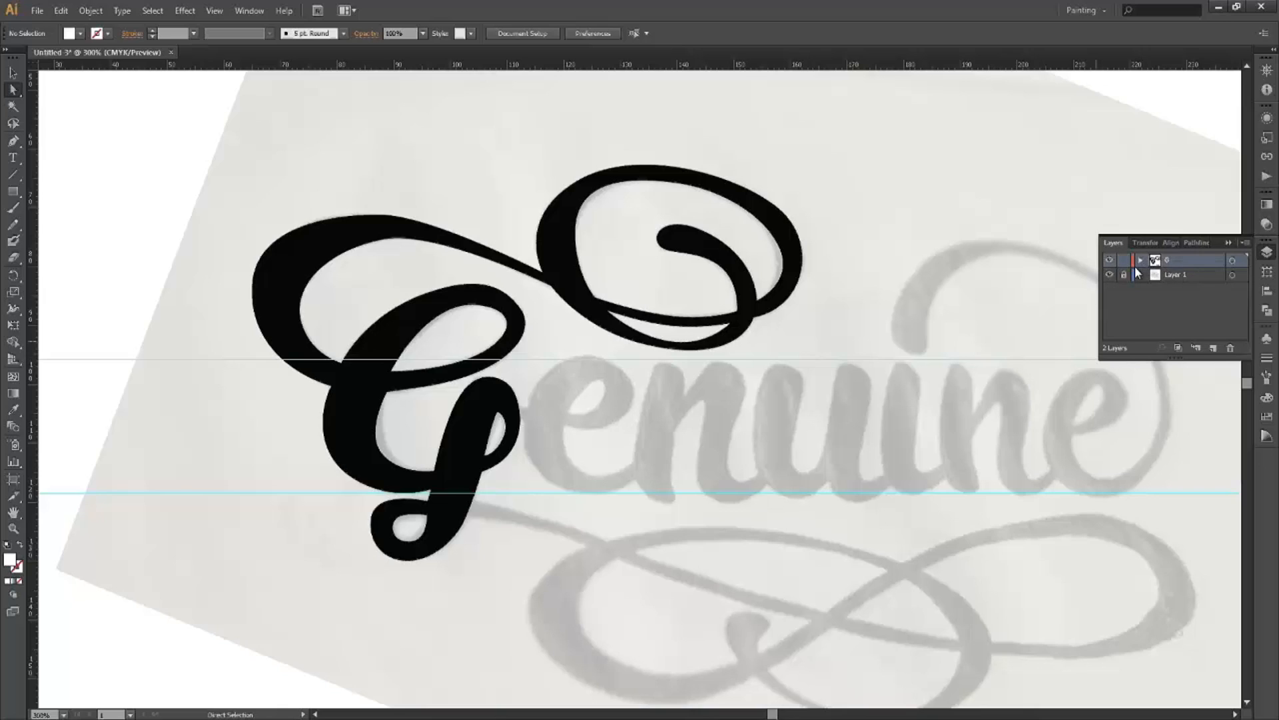
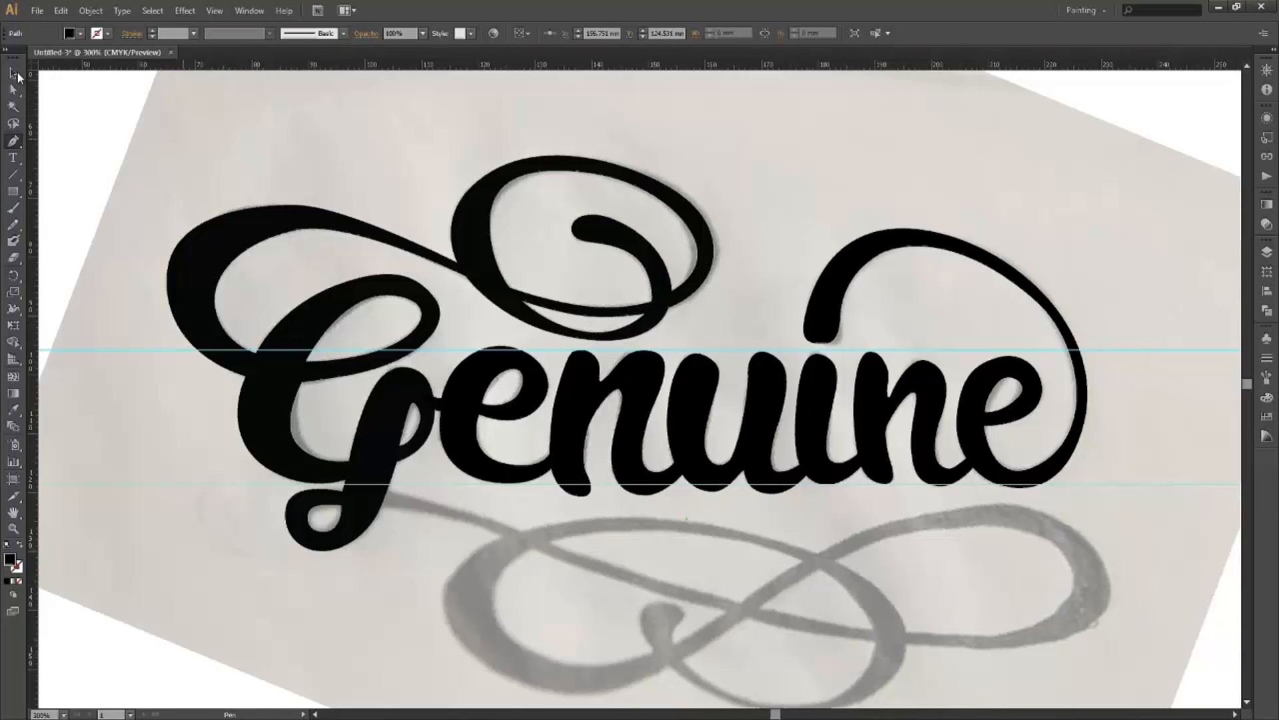
Delete Layer 1, which holds the reference photo.
key(v)
scroll(660, 510, down, 1)
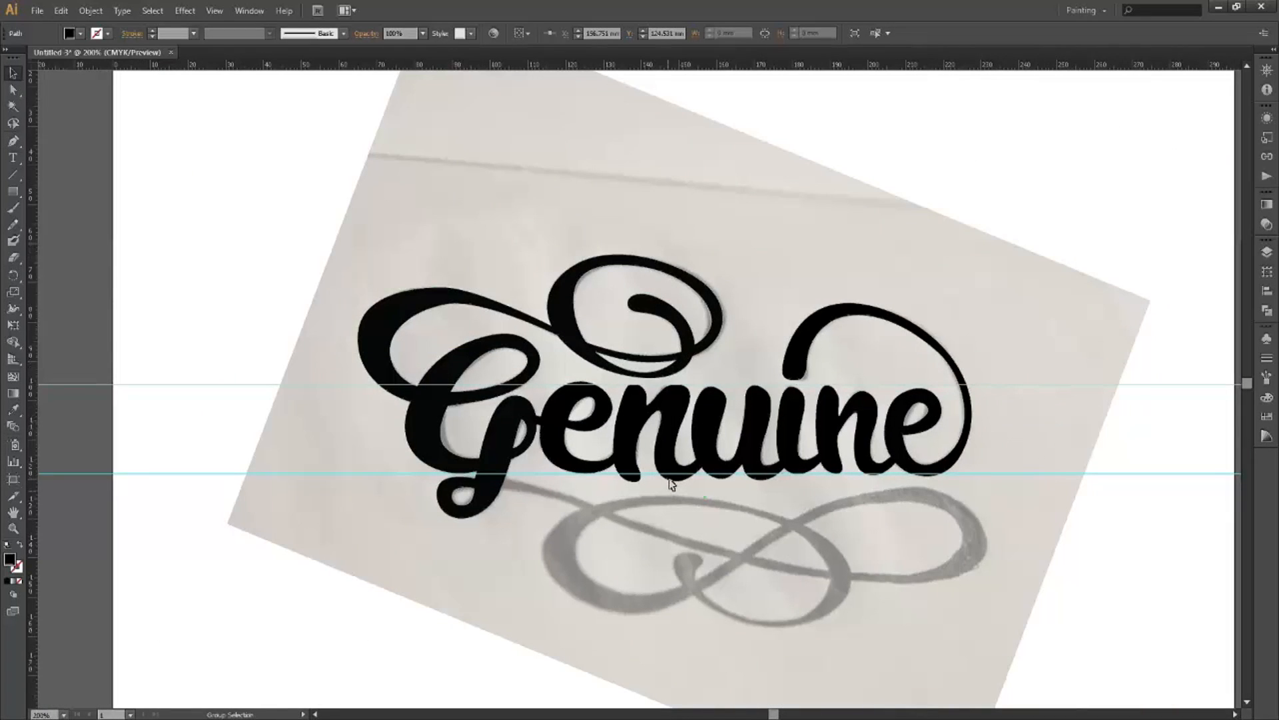
scroll(669, 478, up, 1)
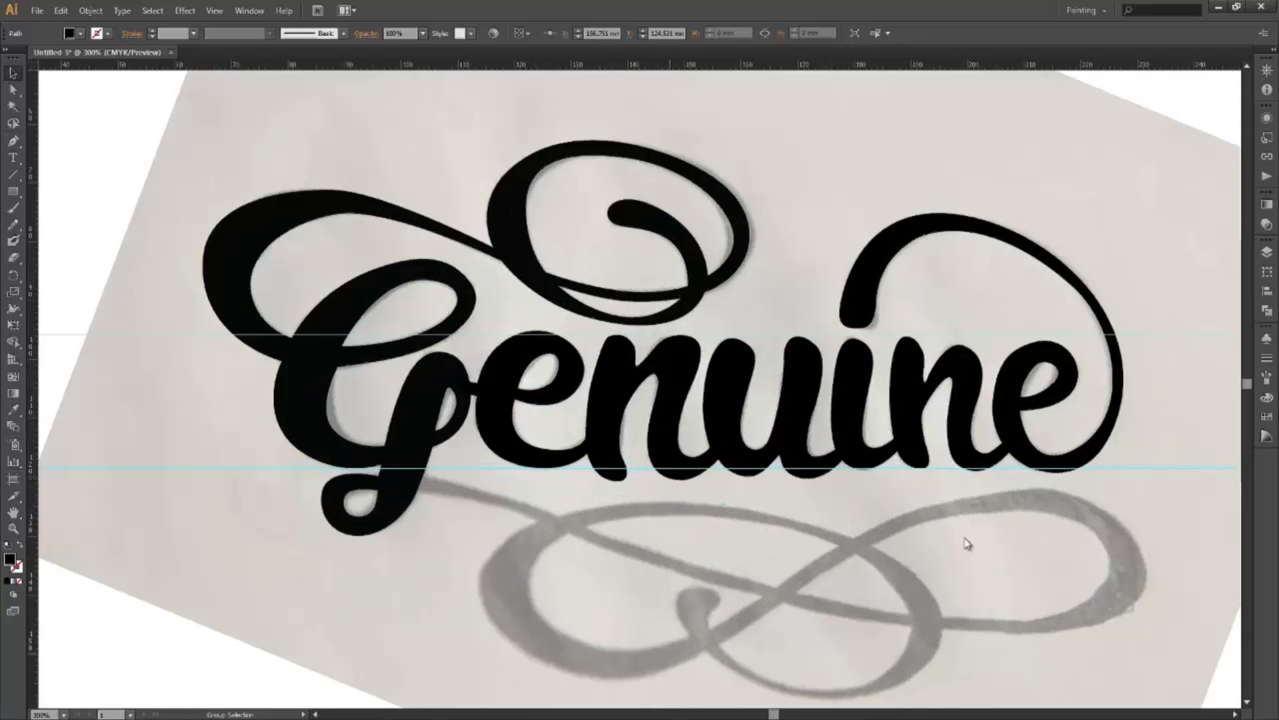
scroll(1002, 553, down, 1)
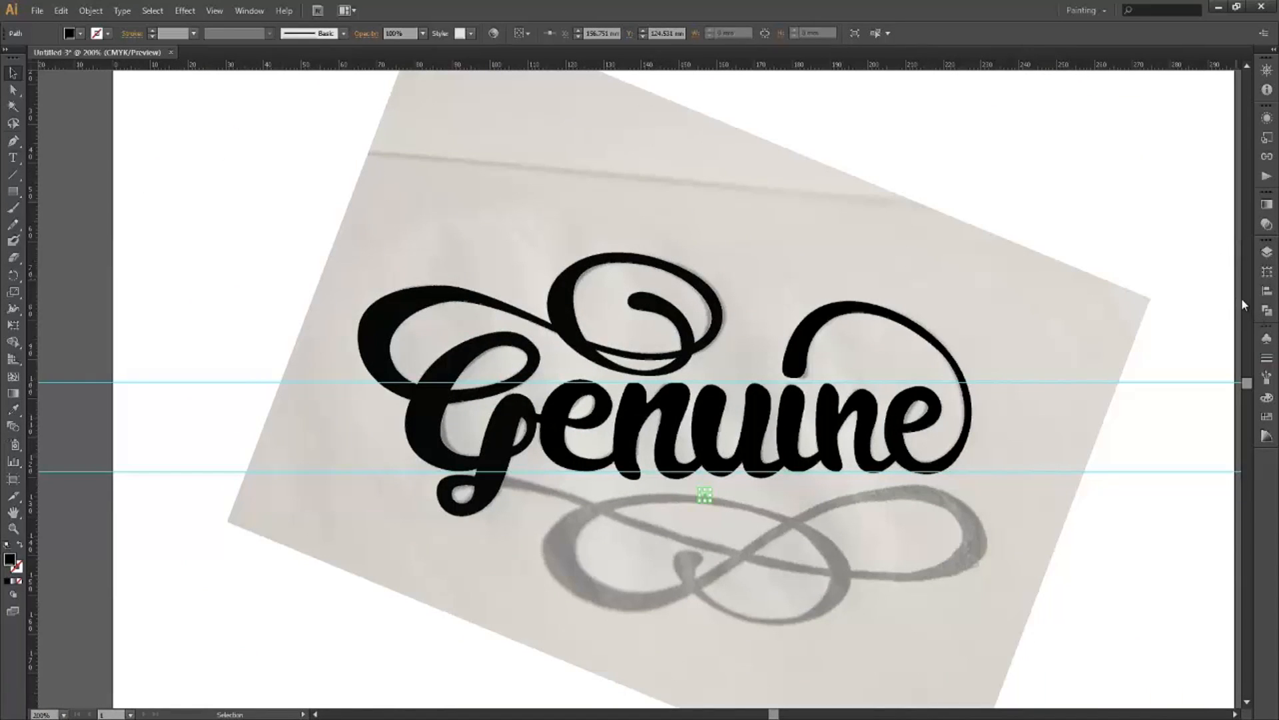
click(1267, 252)
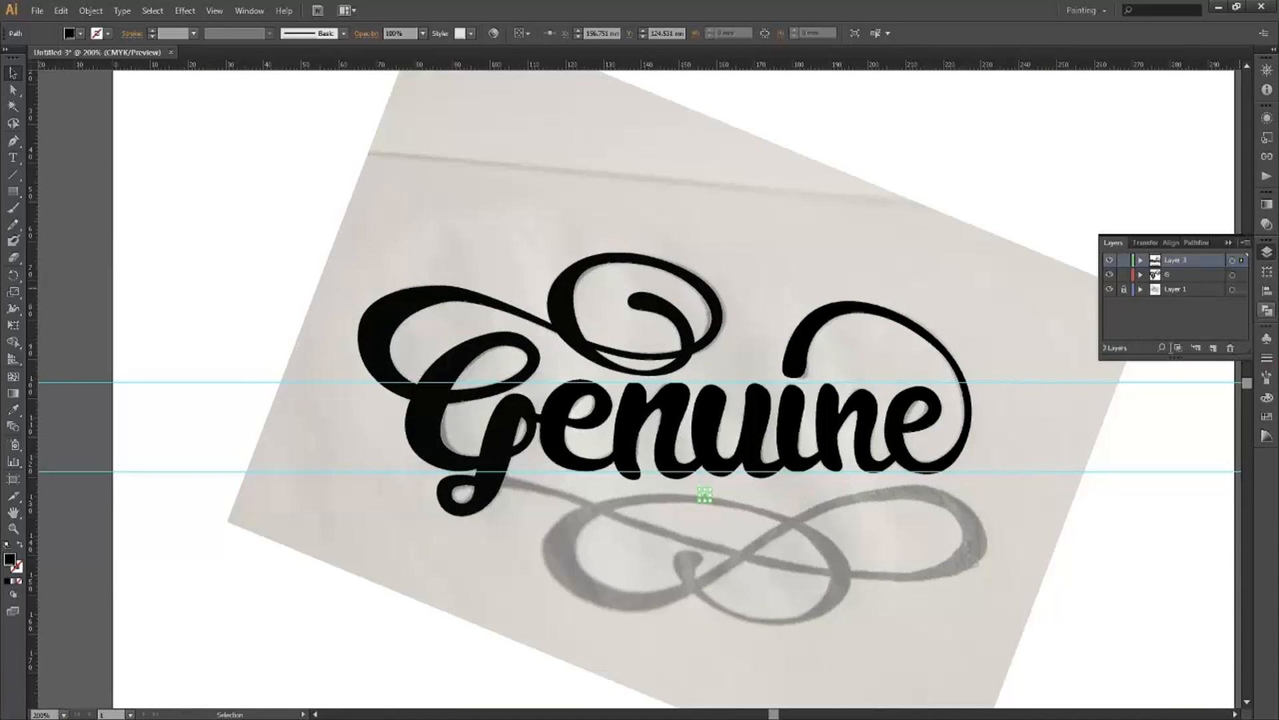
click(1179, 289)
click(1231, 348)
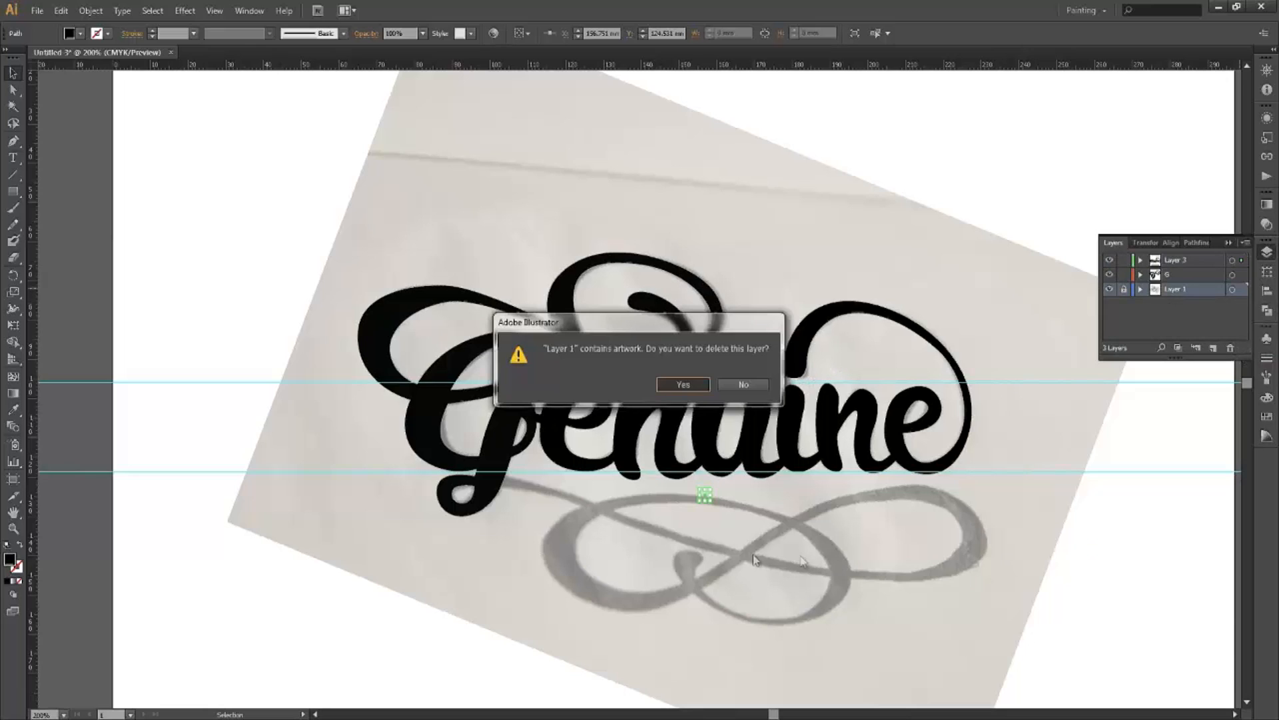
key(Return)
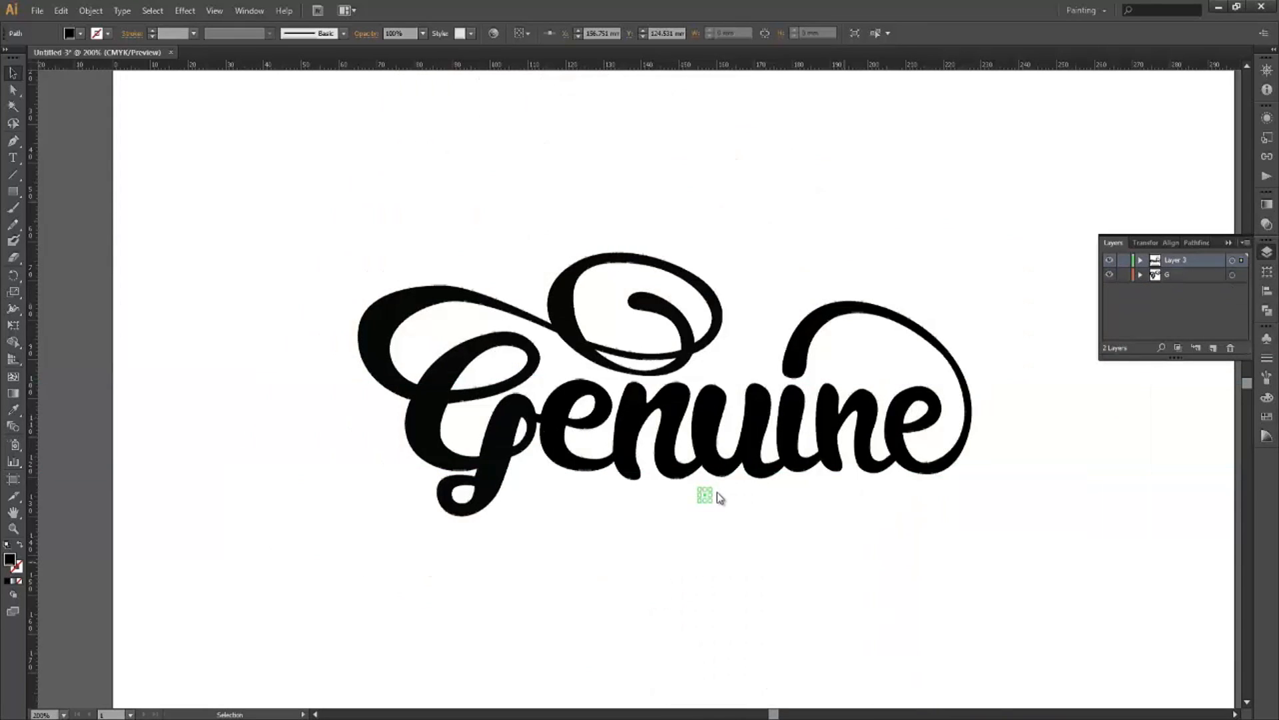
Recentre the lettering, expand Layer 3, and move its path into layer G.
scroll(821, 531, down, 1)
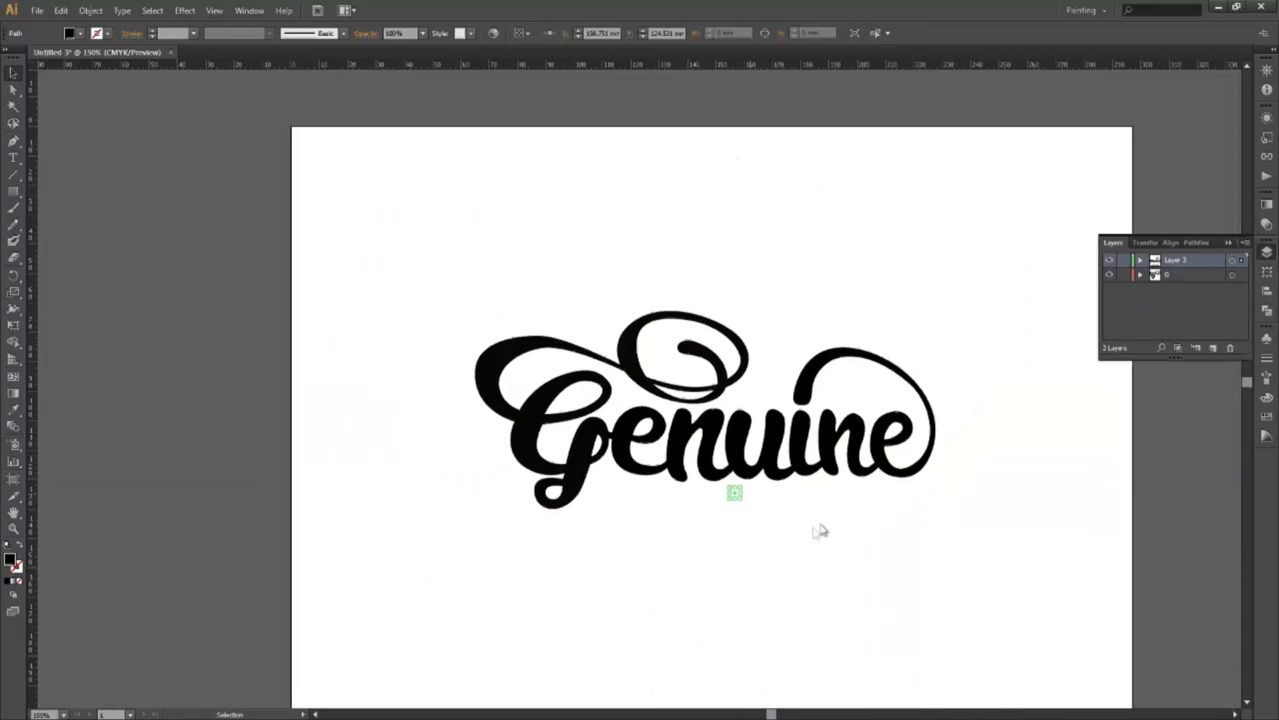
click(821, 485)
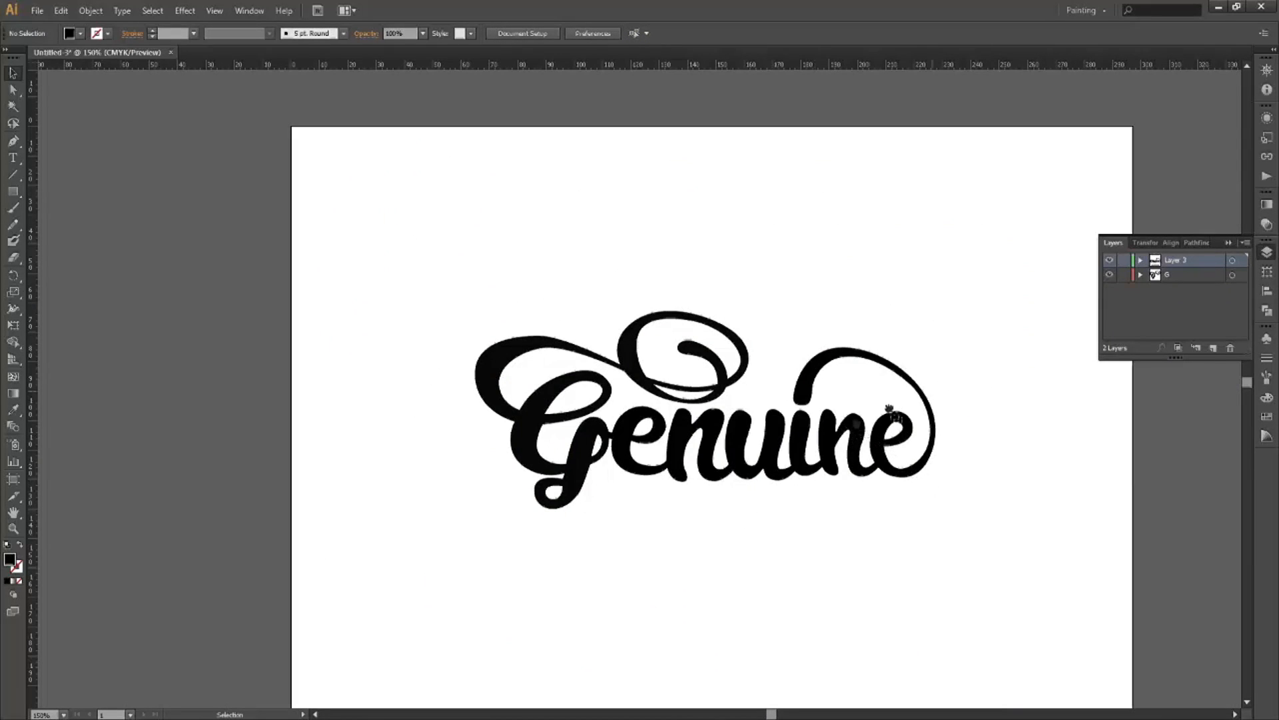
drag(890, 408, 826, 358)
drag(1096, 138, 1080, 136)
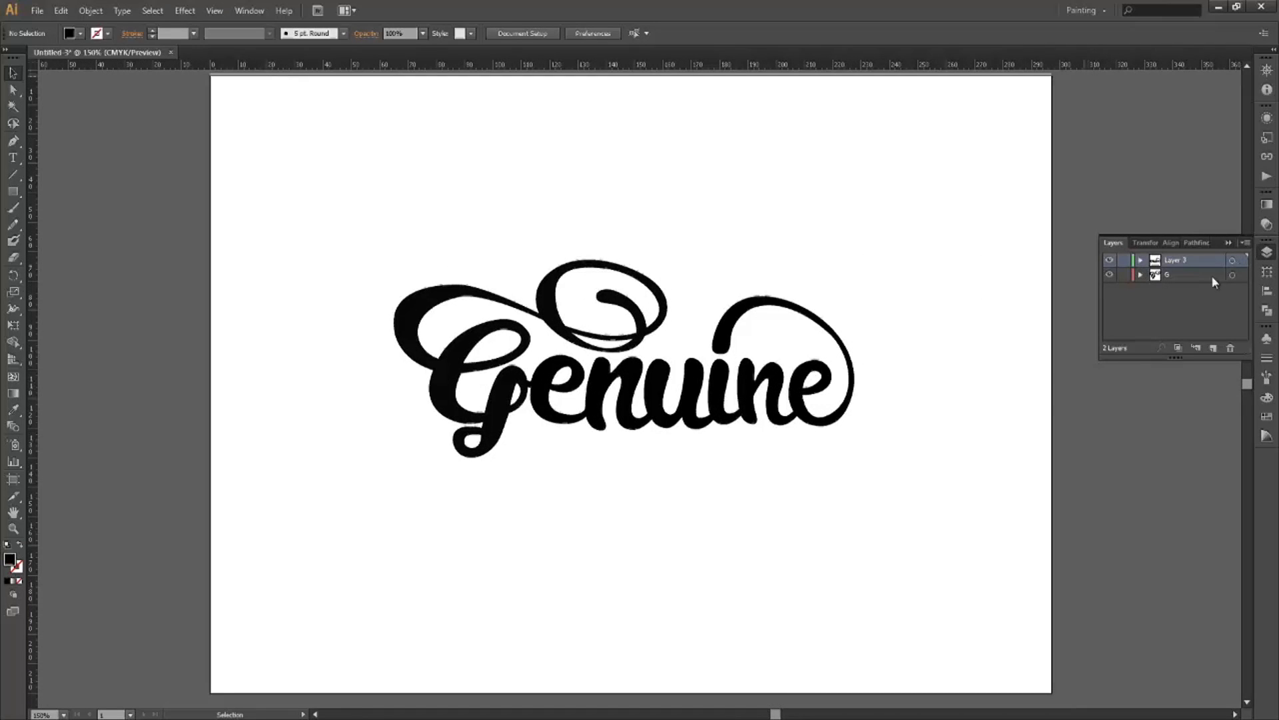
click(1232, 261)
click(1140, 260)
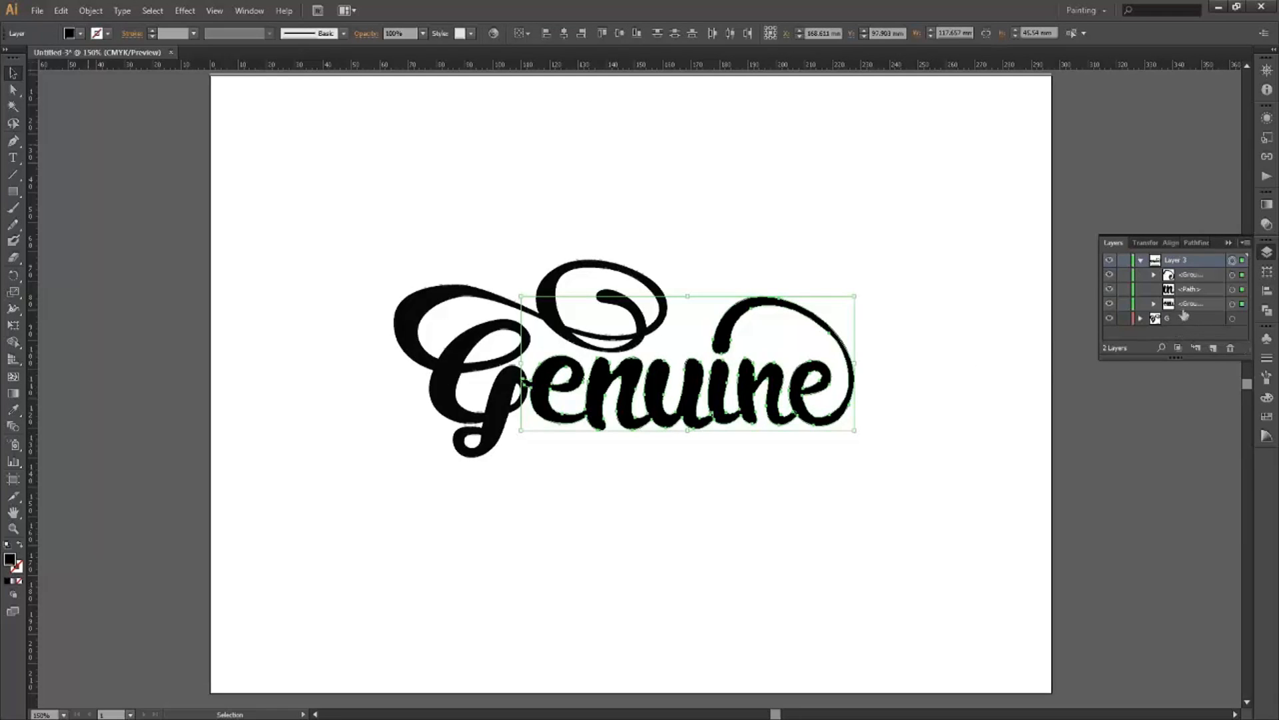
mouse_move(1186, 291)
mouse_down()
mouse_move(1184, 276)
mouse_move(1184, 315)
mouse_up()
Move Layer 3's two enuine groups into G, delete the empty Layer 3, and select all.
double_click(1210, 275)
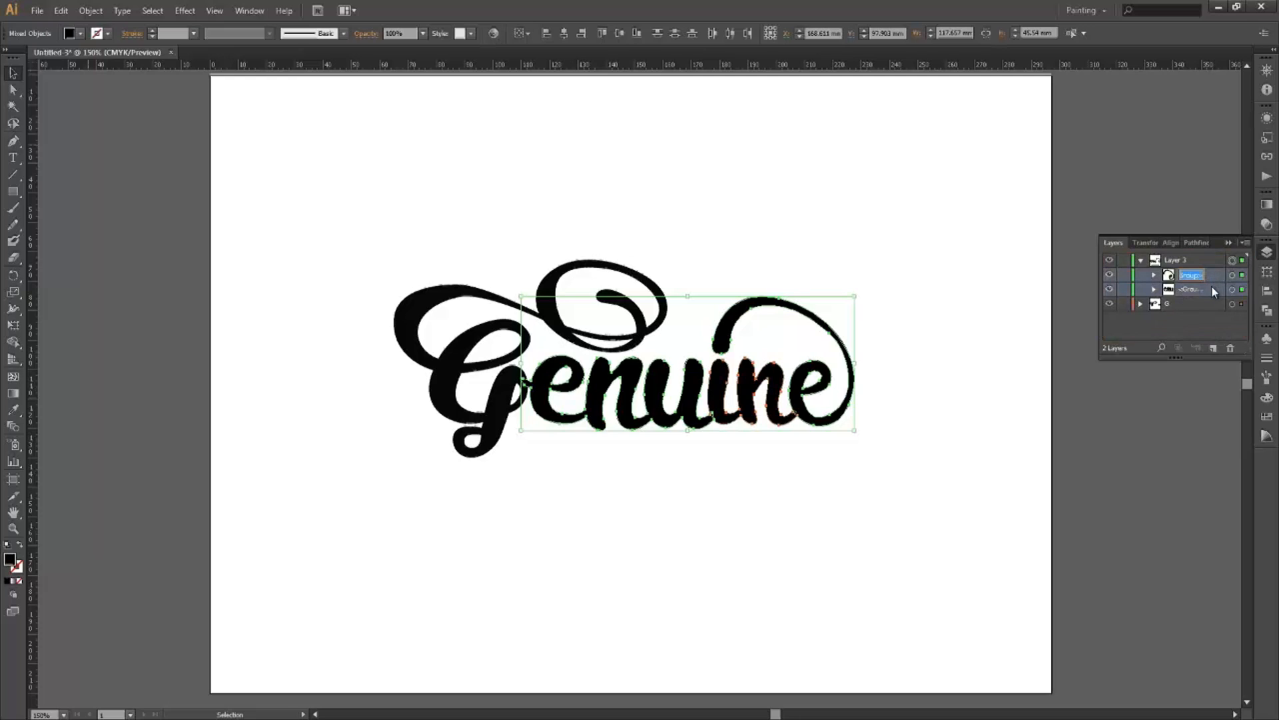
drag(1209, 276, 1194, 300)
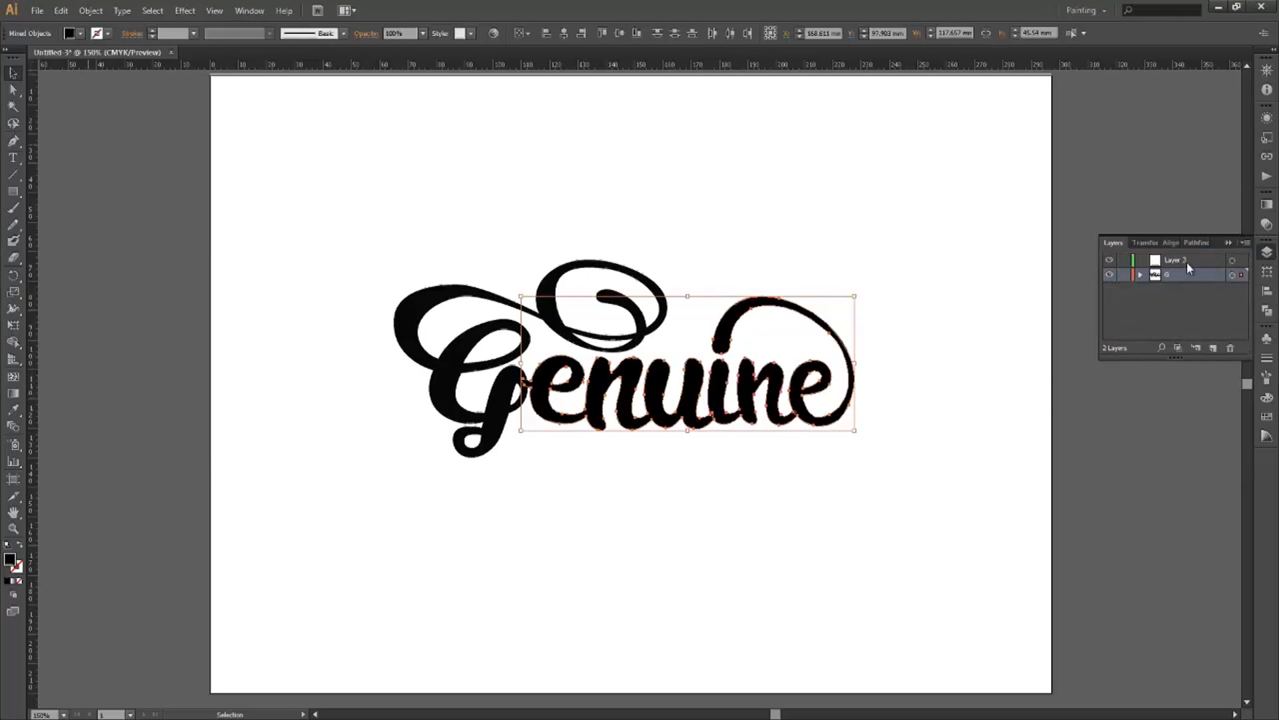
key(Delete)
key(ctrl+z)
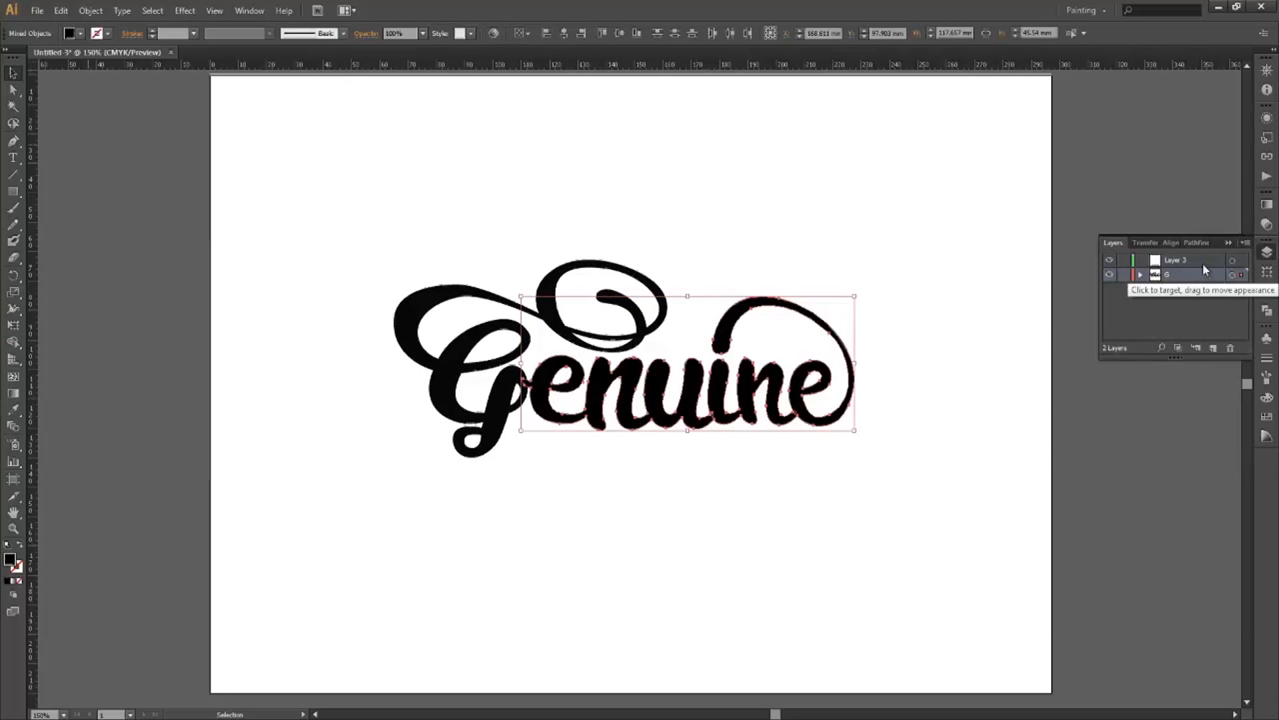
click(1226, 346)
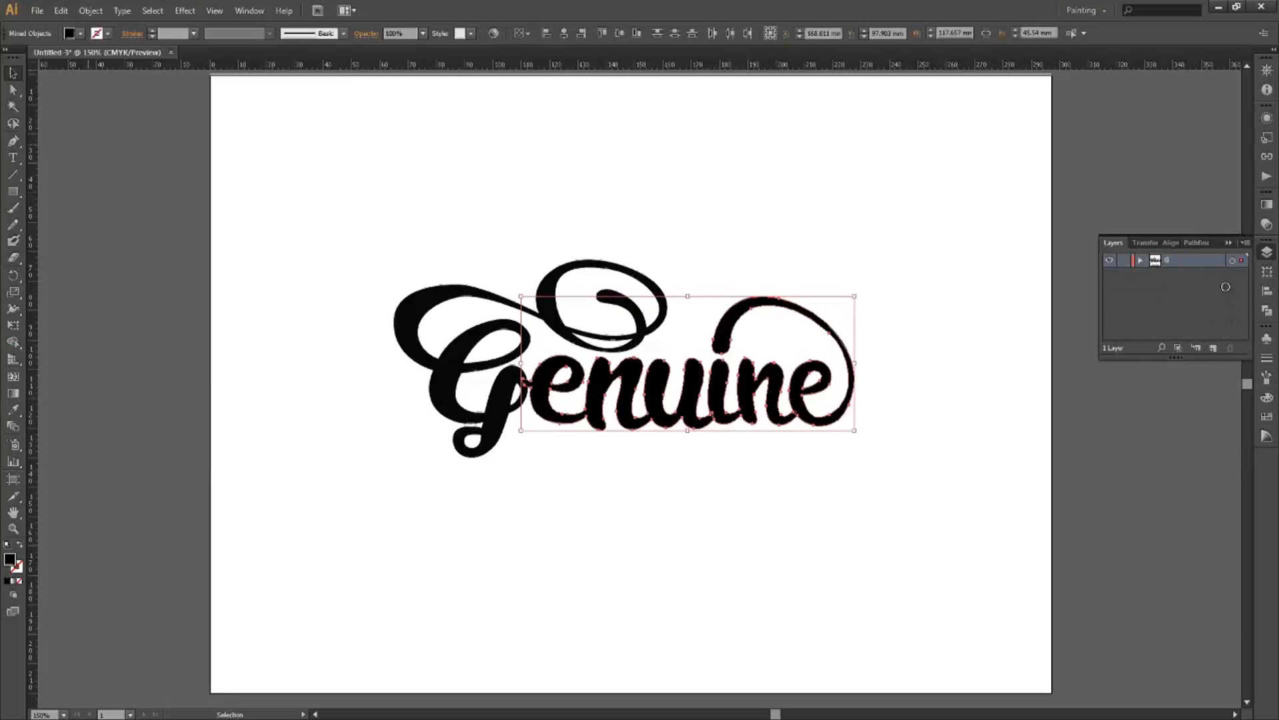
key(ctrl+a)
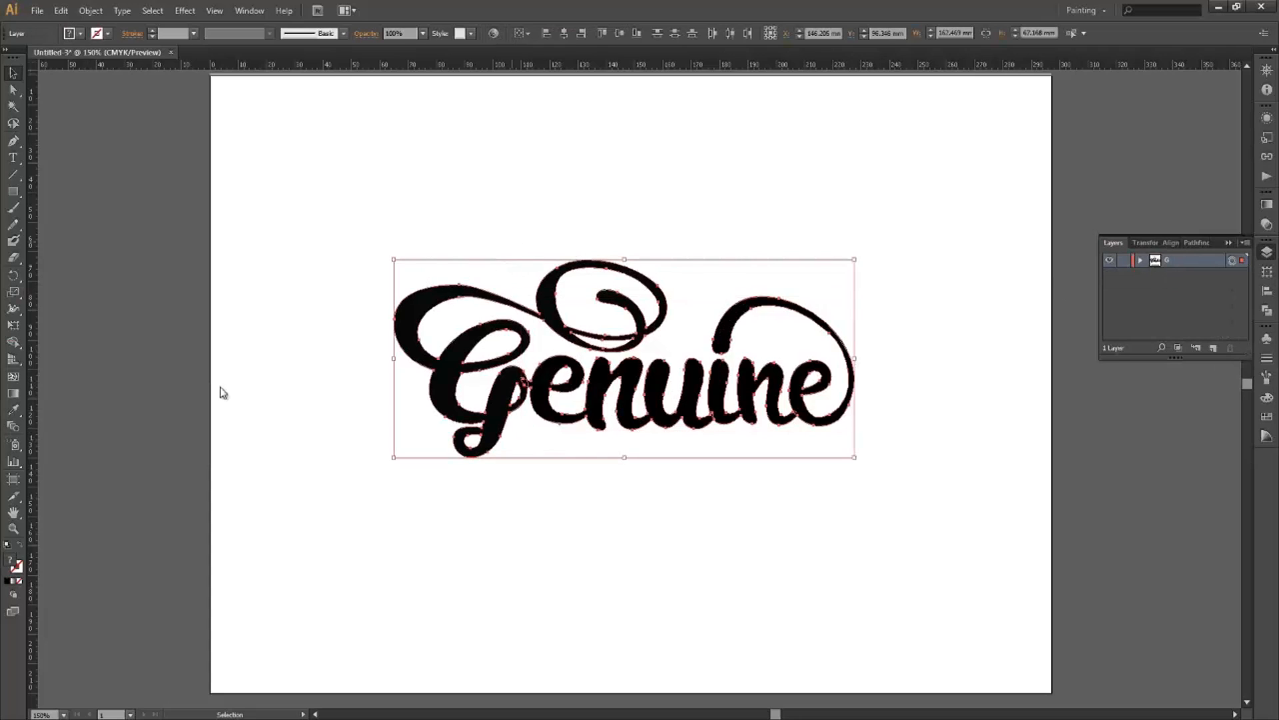
Set the G's fill to orange #FFB127 in the Color Picker, then deselect.
double_click(9, 557)
click(599, 332)
click(657, 348)
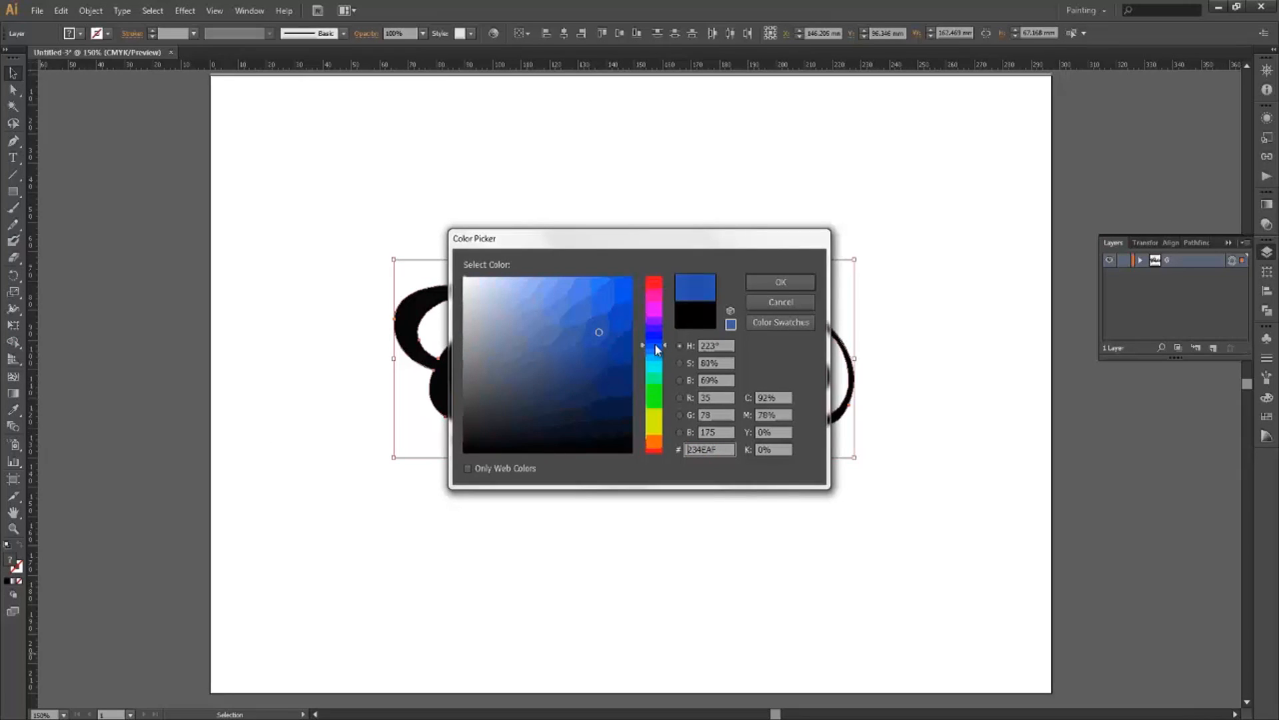
drag(657, 393, 657, 405)
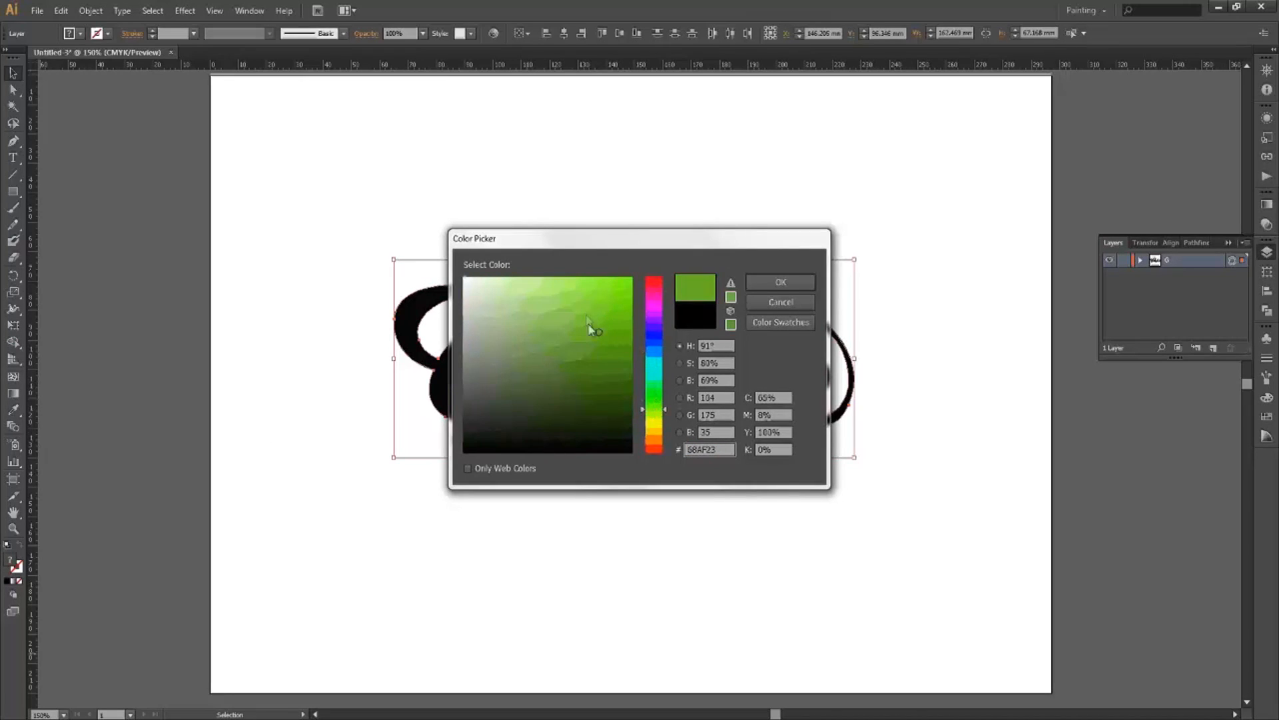
drag(594, 293, 590, 281)
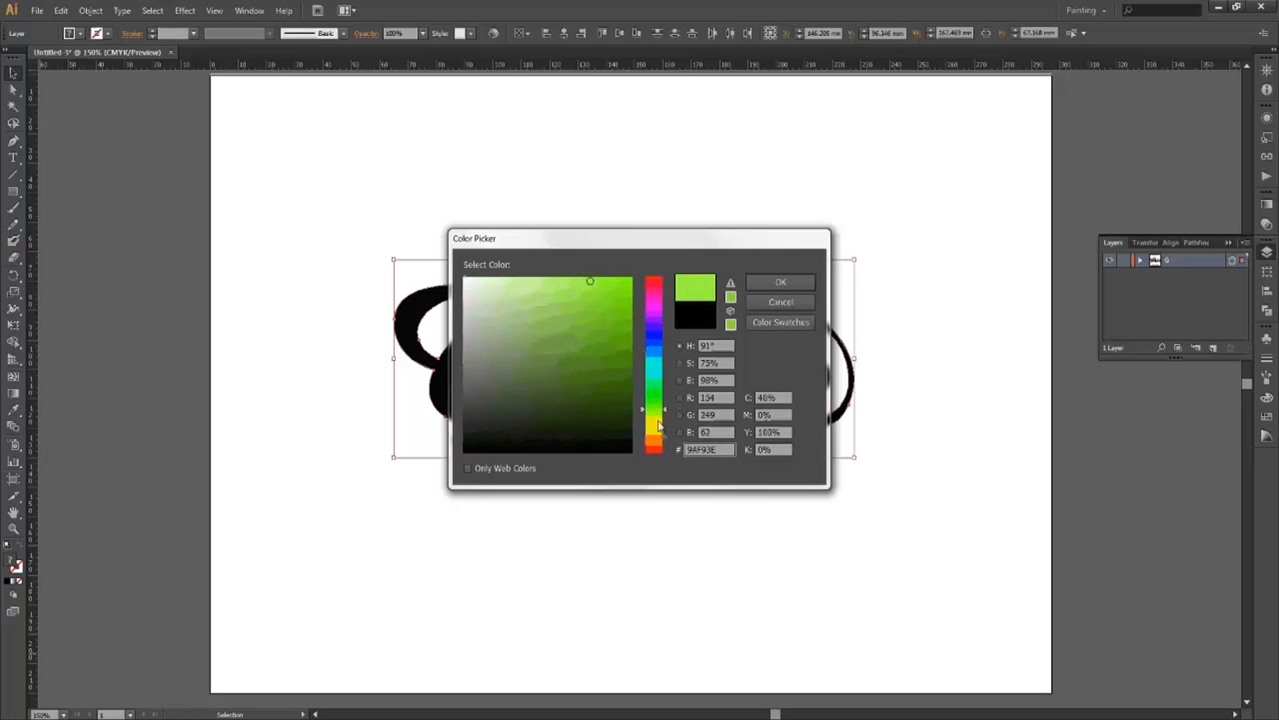
drag(652, 429, 655, 434)
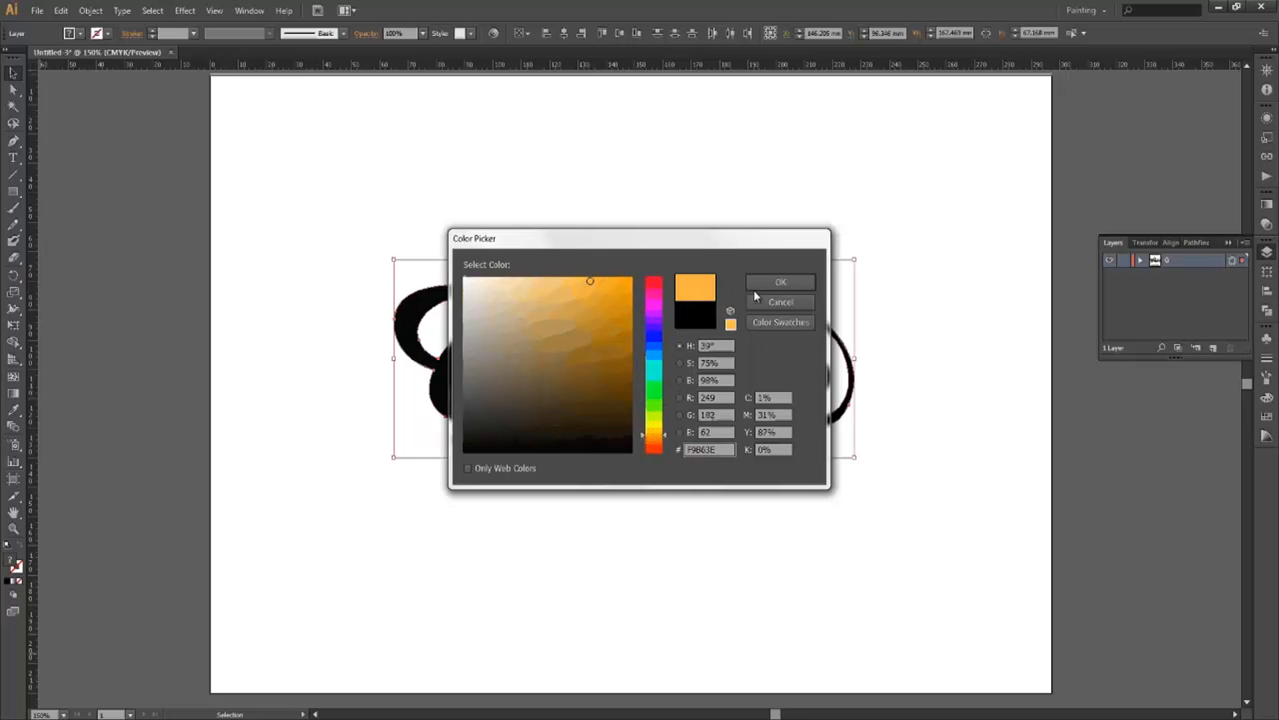
click(611, 278)
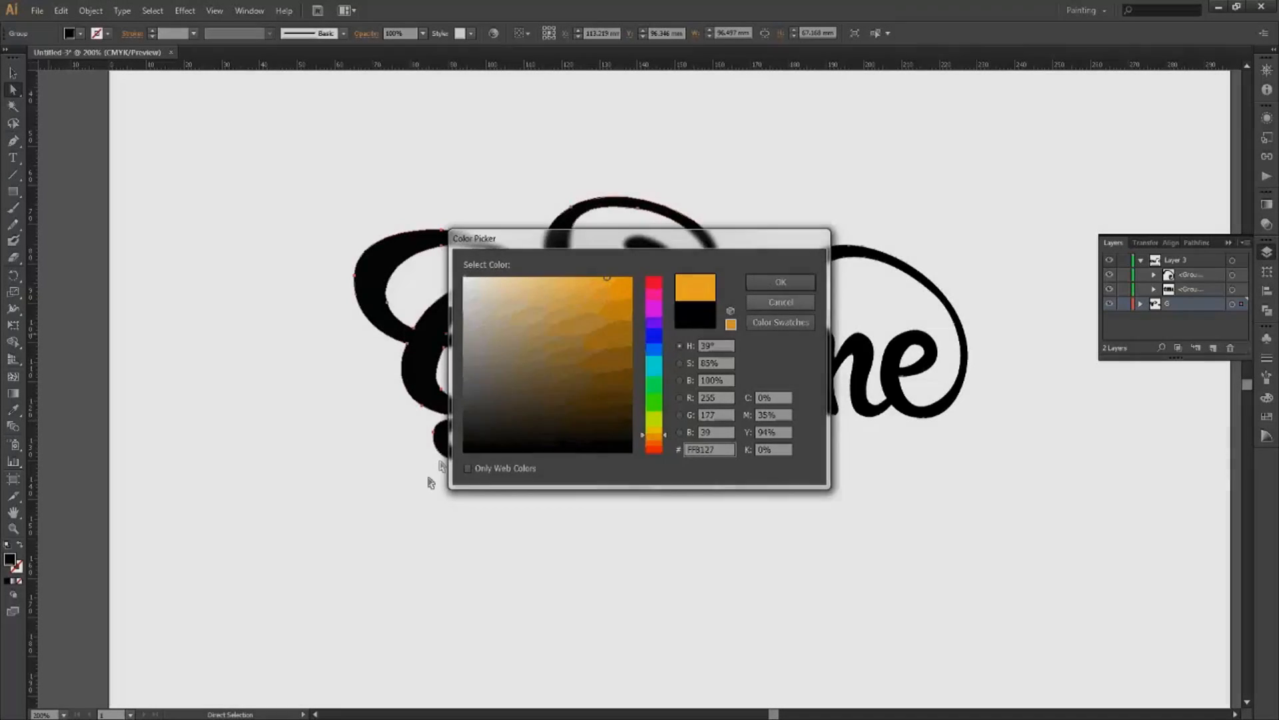
key(Return)
key(ctrl+shift+a)
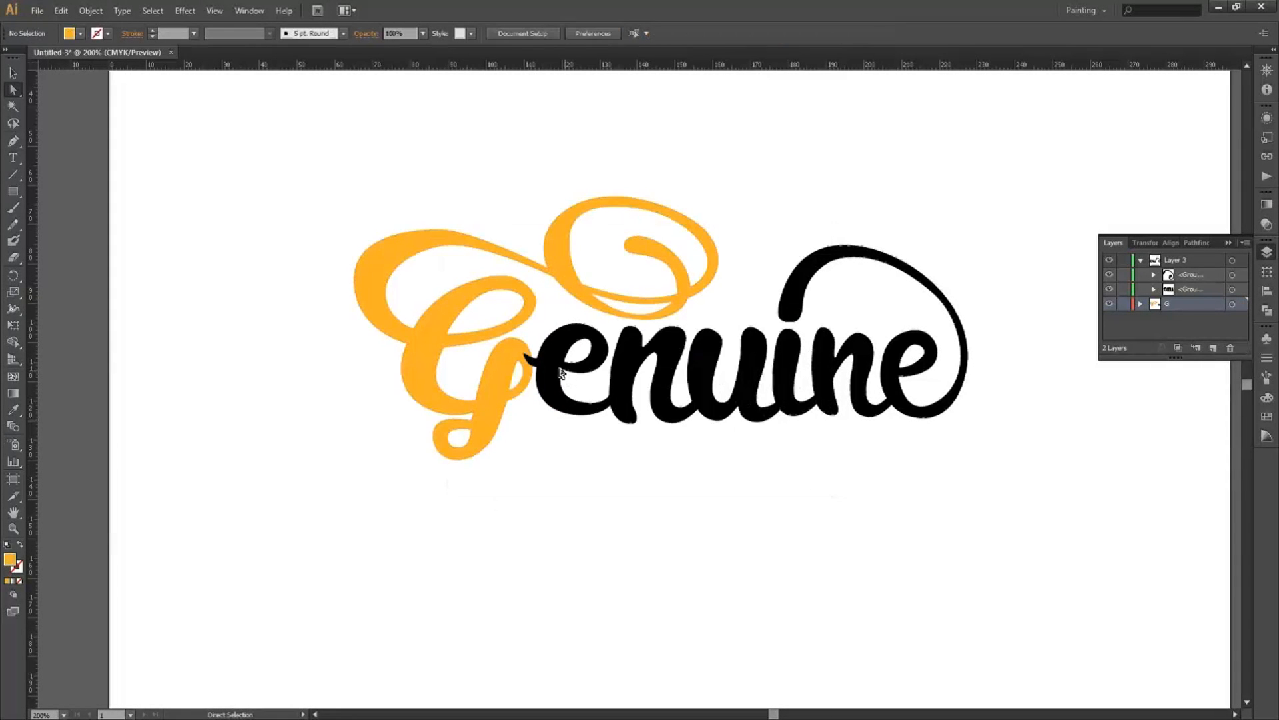
Drag the top swash anchor's right handle outward to smooth the G's upper curve.
scroll(480, 225, up, 3)
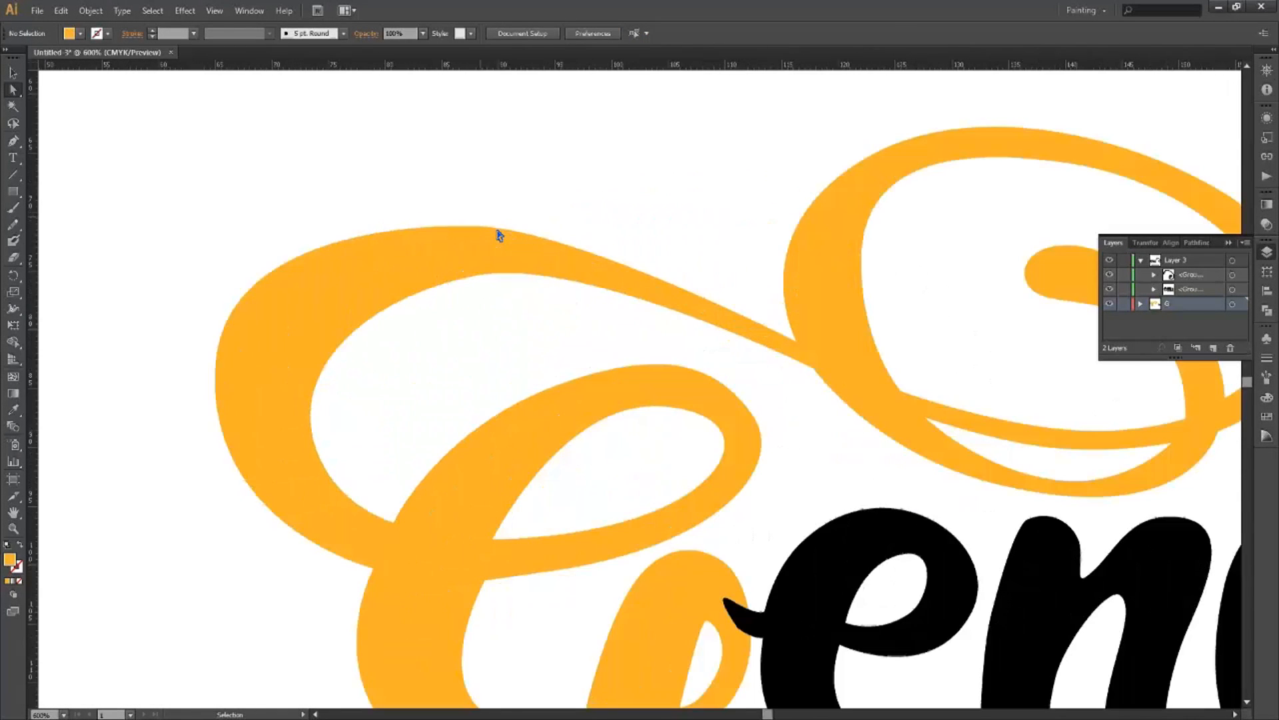
click(474, 227)
click(13, 90)
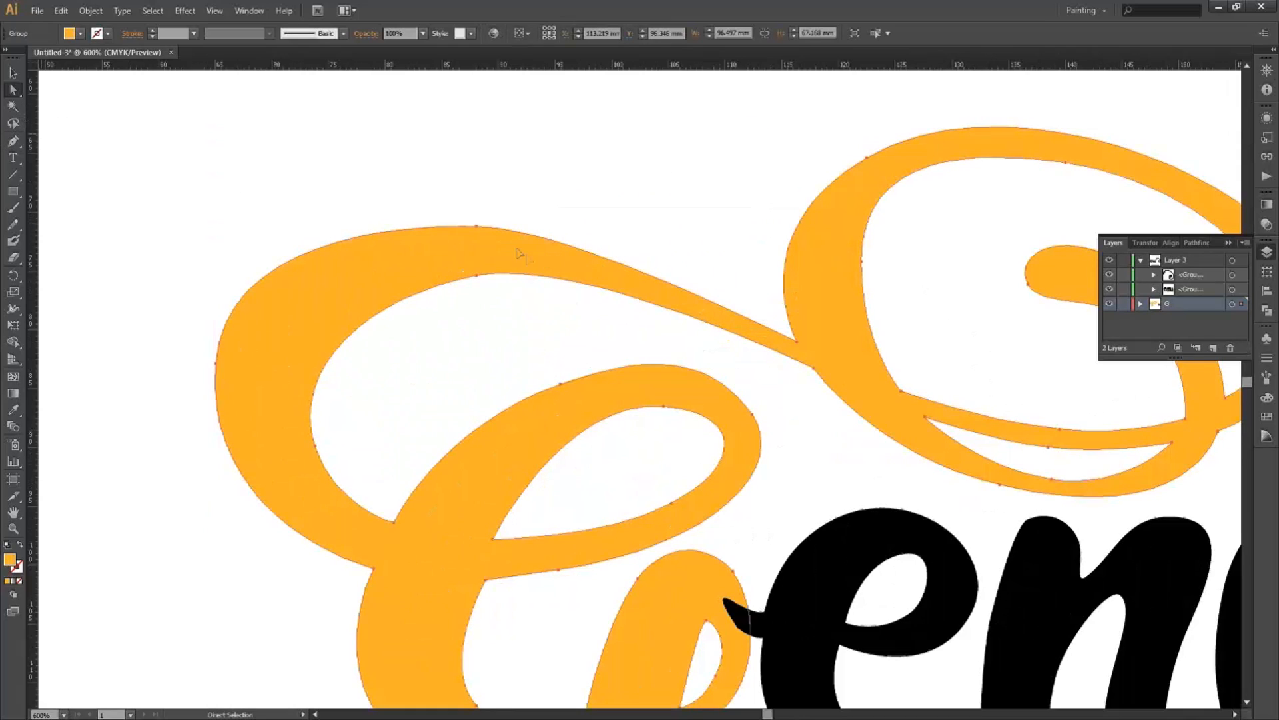
click(477, 228)
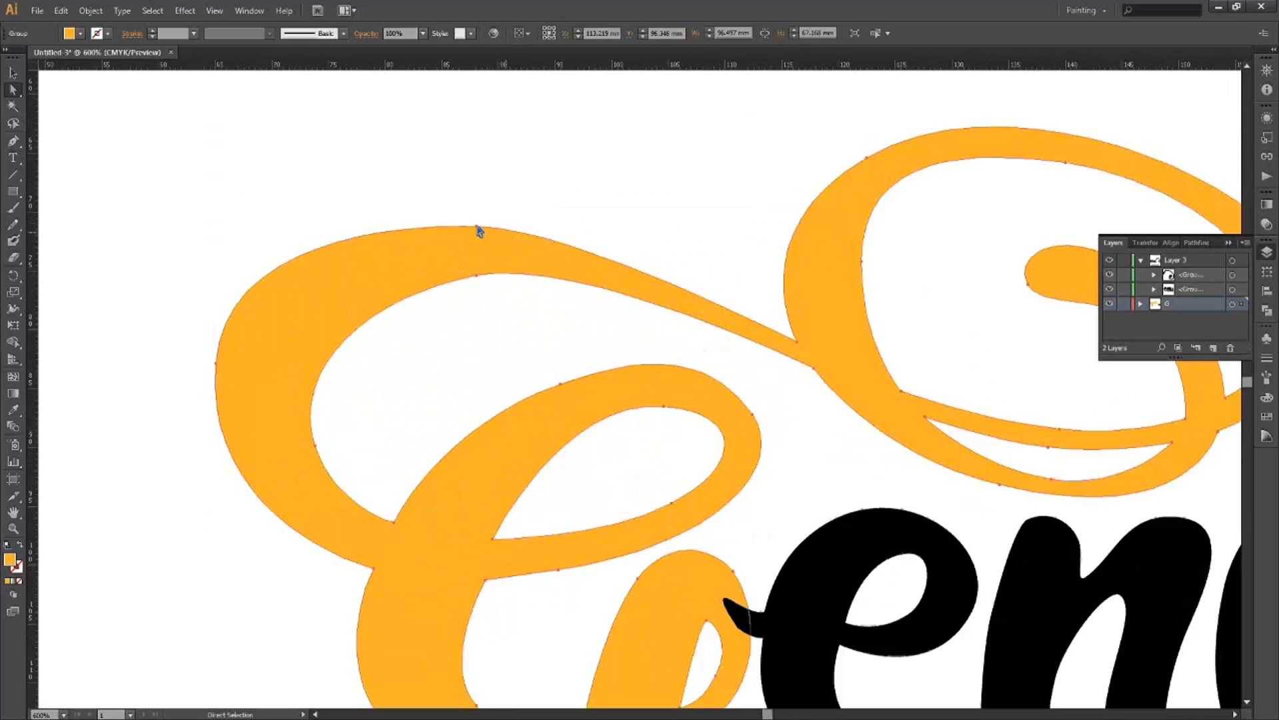
drag(575, 229, 588, 231)
click(589, 232)
click(577, 234)
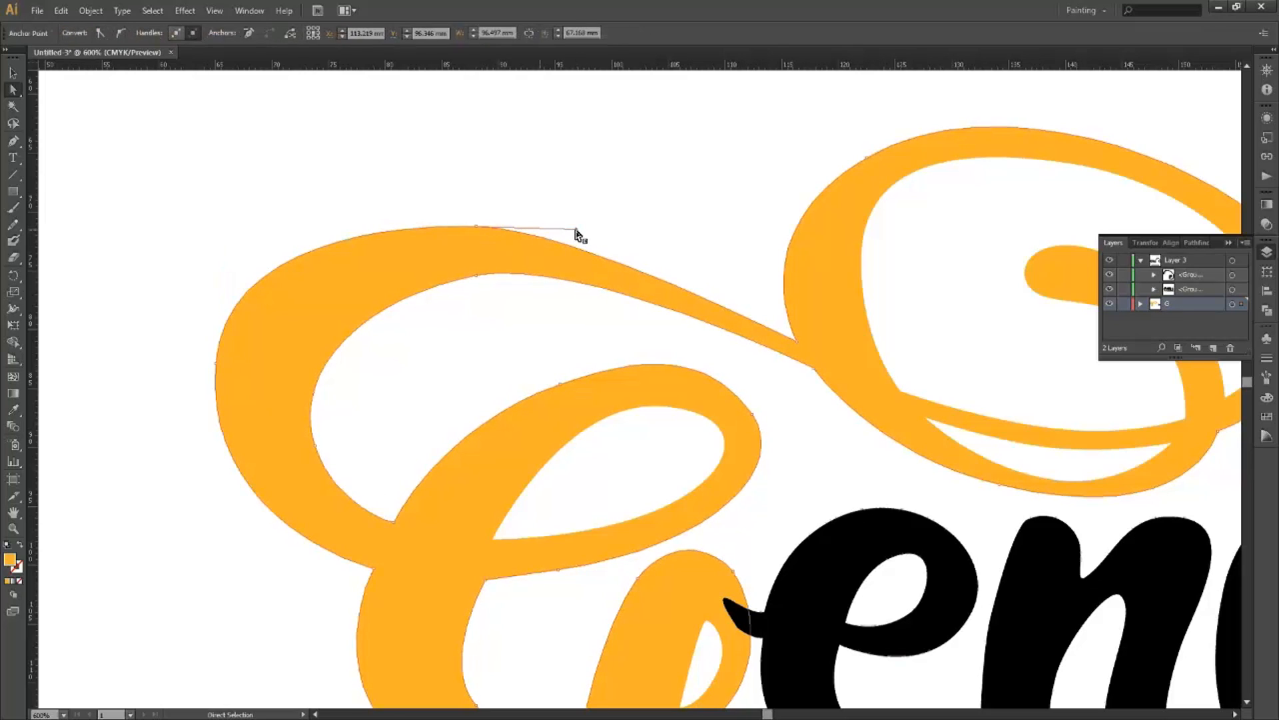
drag(577, 230, 591, 229)
click(700, 362)
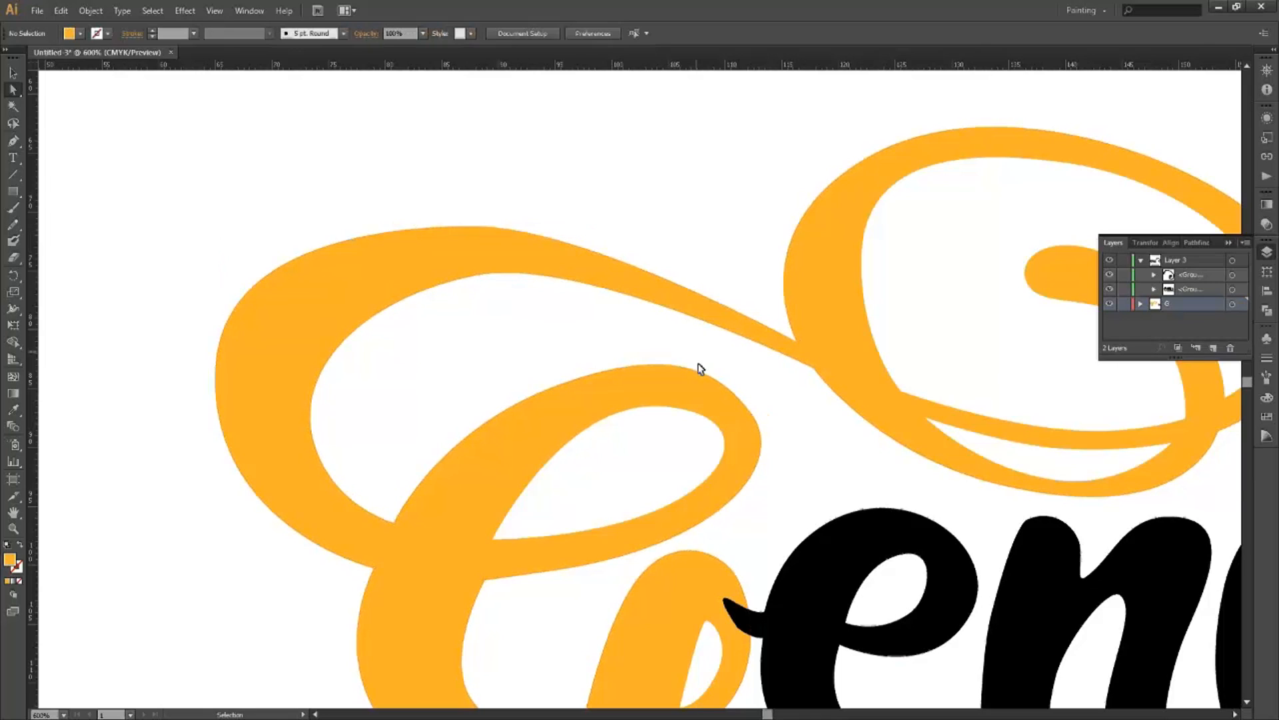
Recheck the swash anchor's curve, then pan and zoom back out to the whole word.
scroll(699, 363, down, 2)
scroll(618, 319, up, 1)
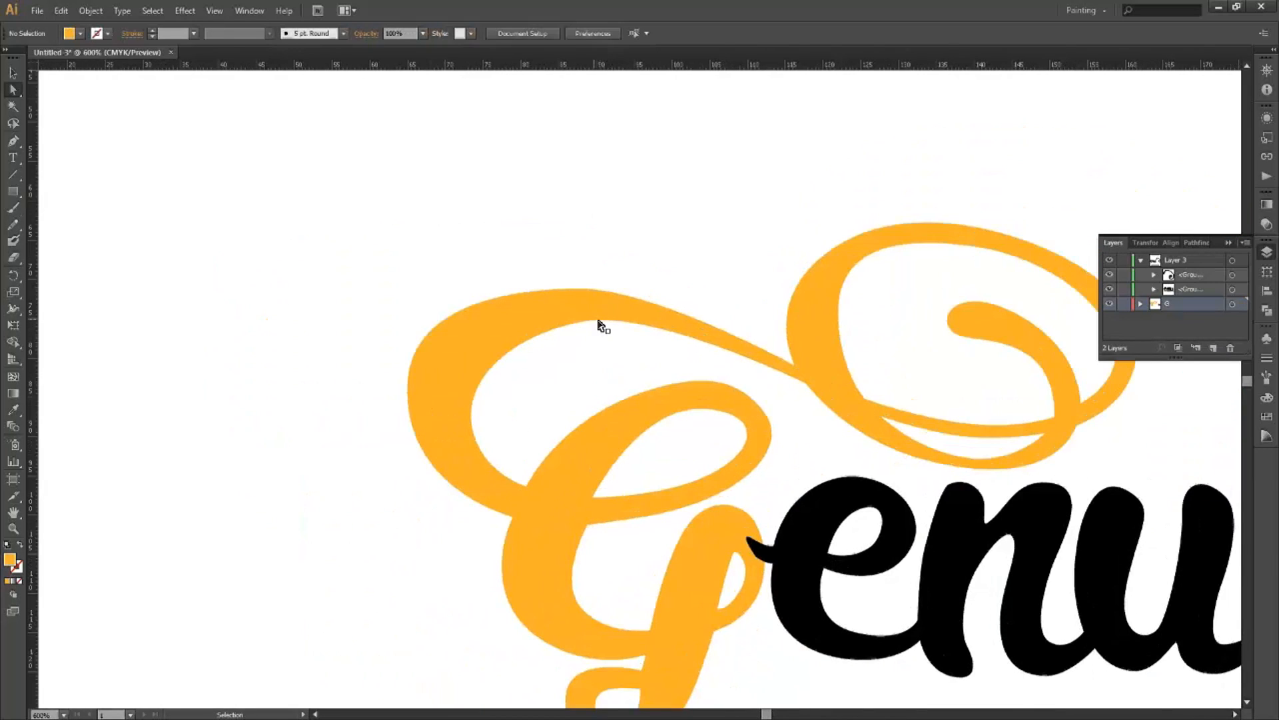
scroll(606, 326, up, 1)
click(576, 322)
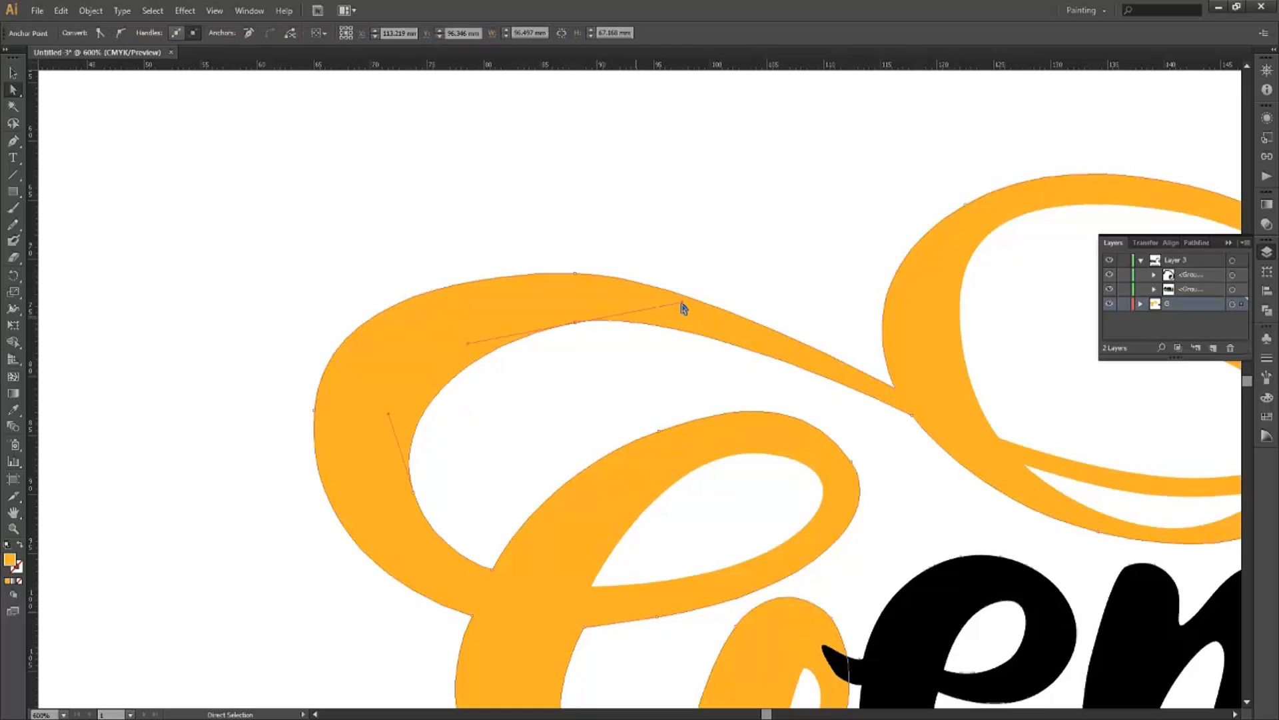
click(662, 363)
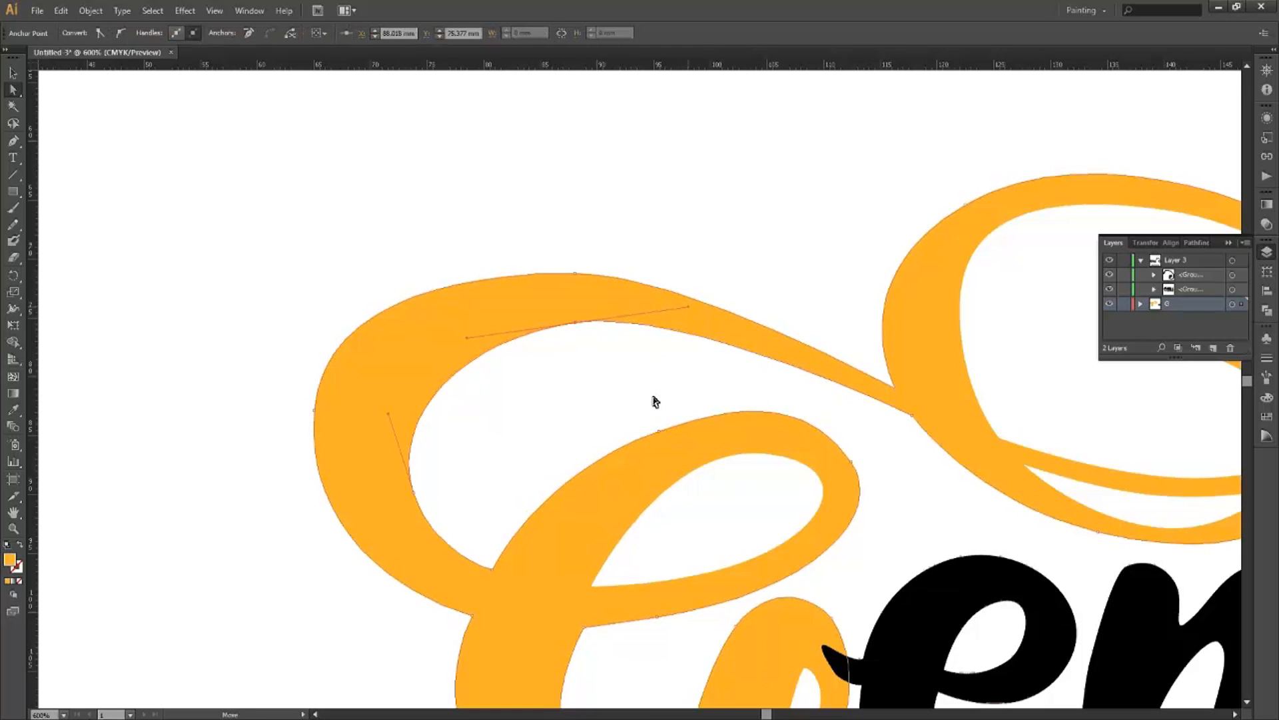
scroll(653, 406, down, 2)
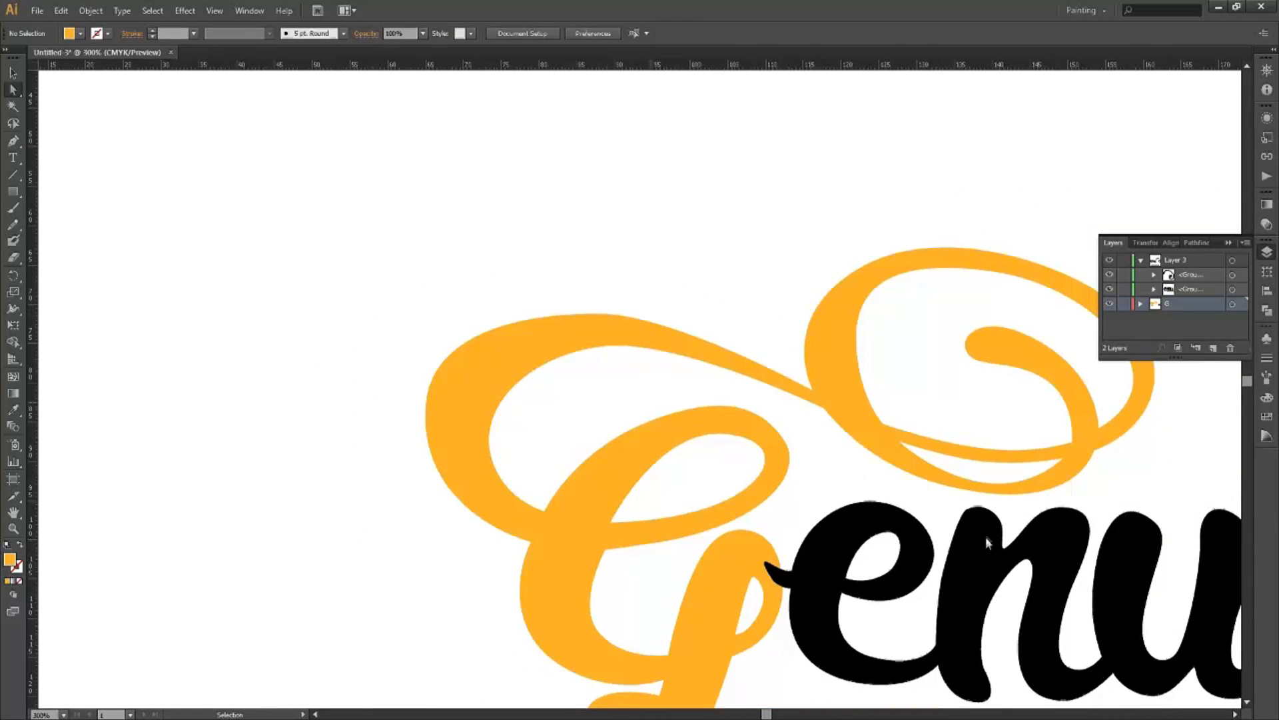
drag(801, 541, 510, 444)
drag(586, 455, 493, 379)
scroll(486, 441, down, 1)
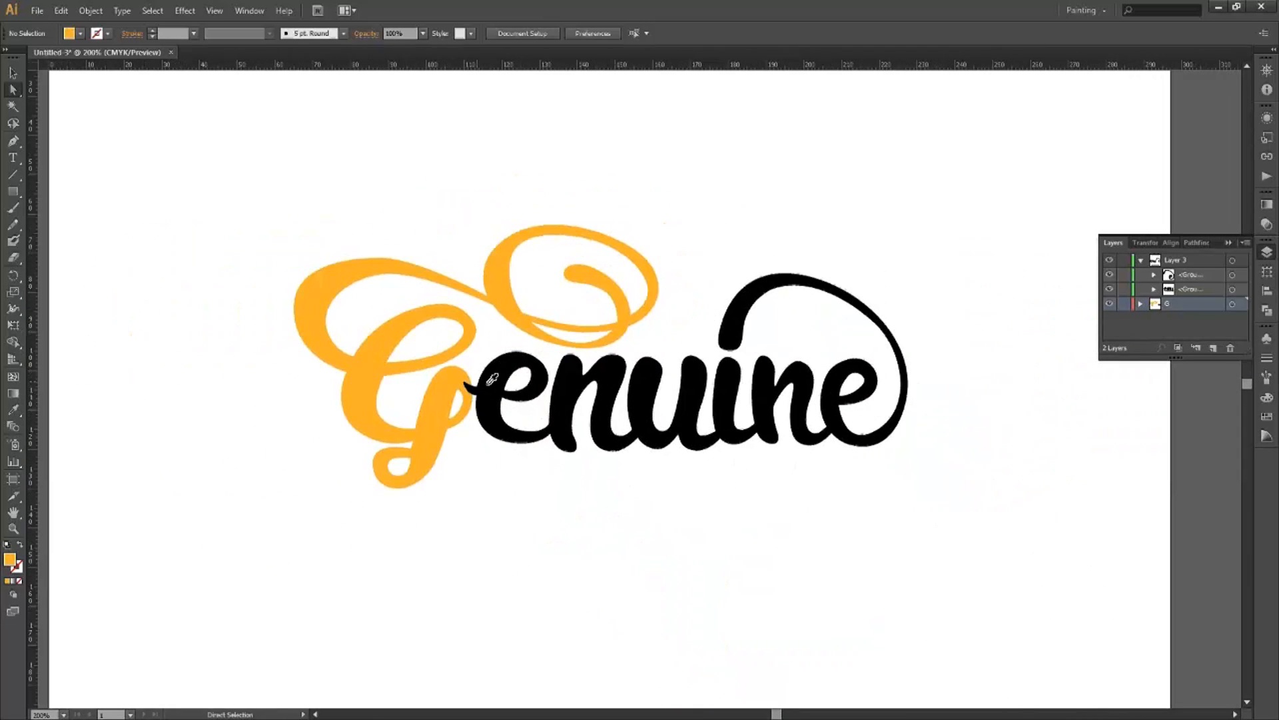
Apply the G's orange to the black enu group with the Eyedropper.
ctrl+click(648, 393)
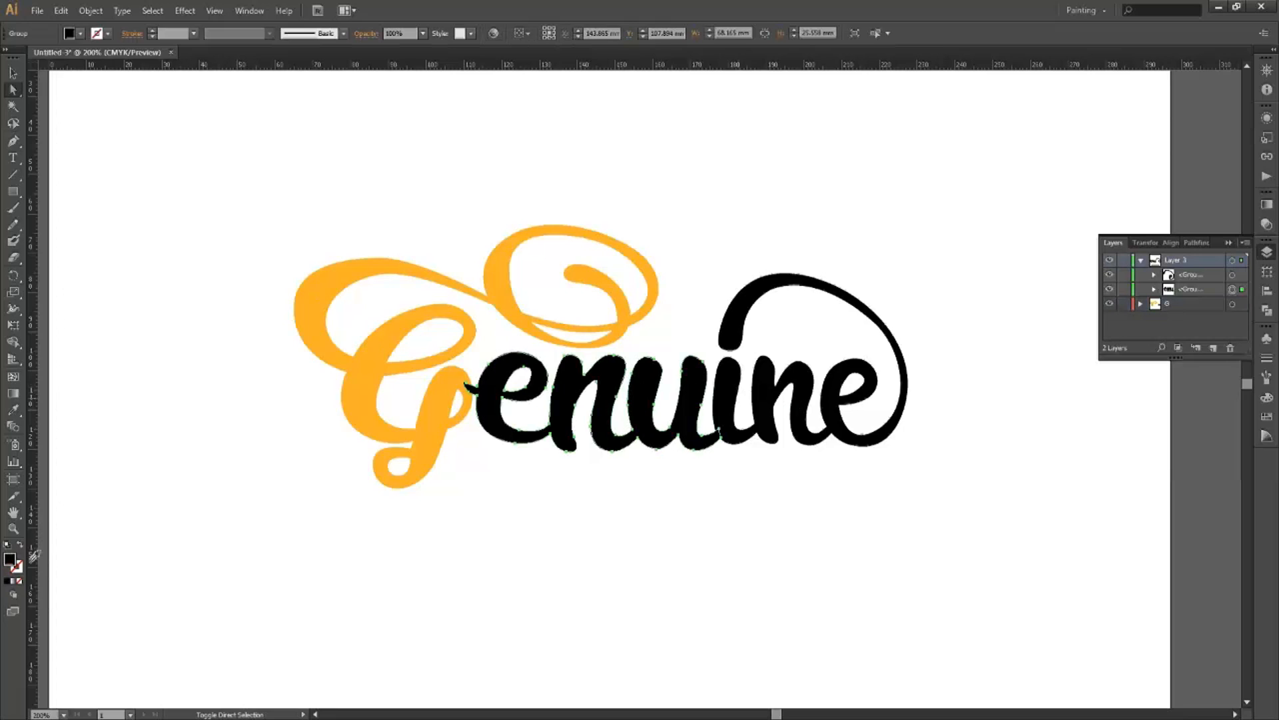
double_click(11, 559)
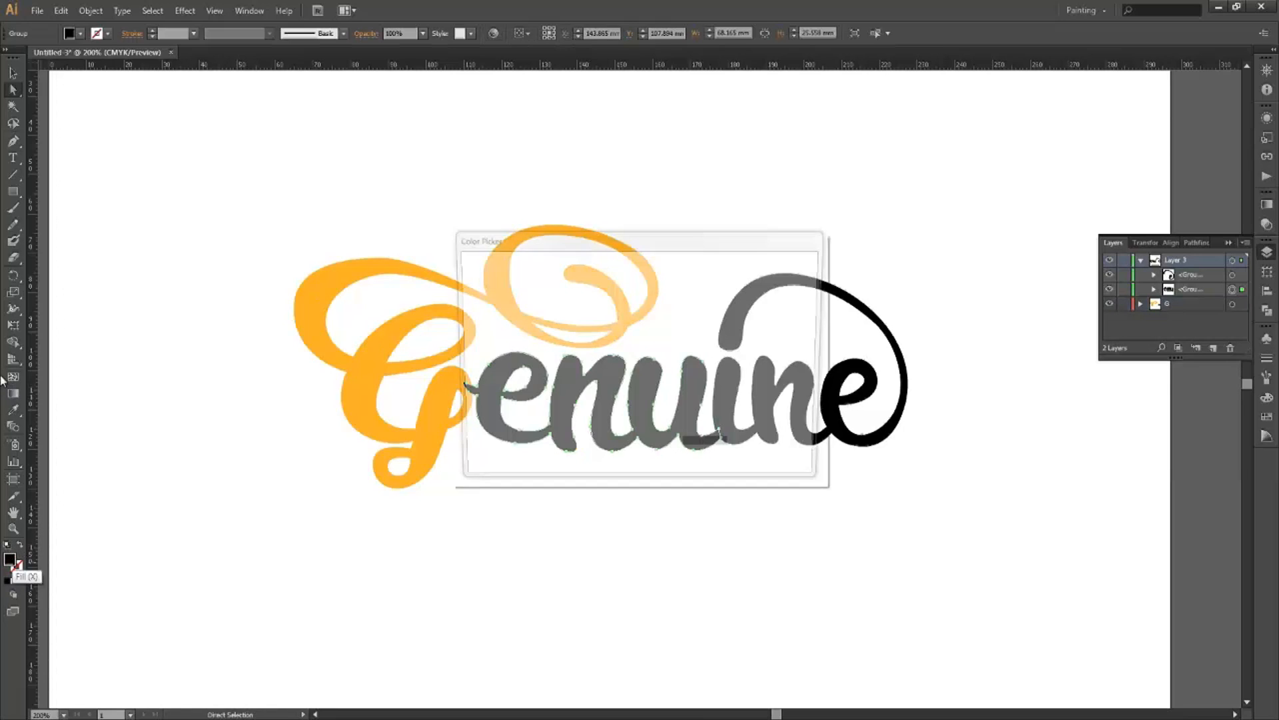
click(759, 304)
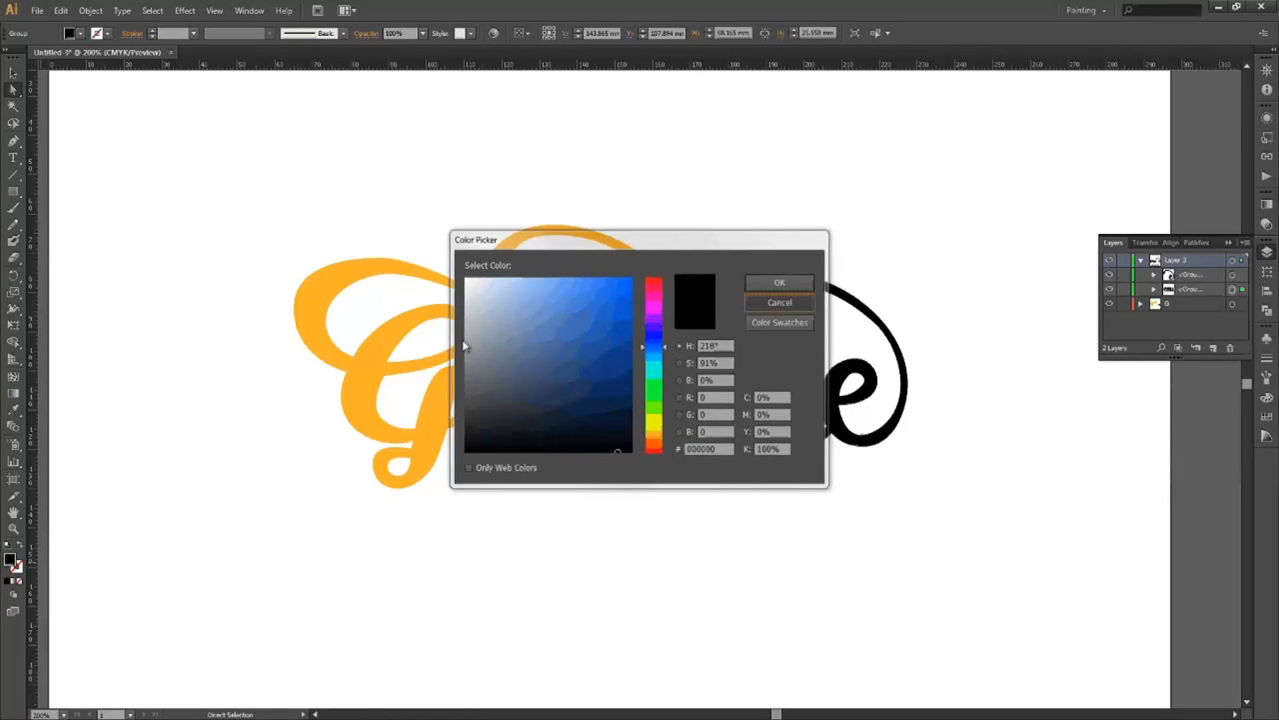
key(i)
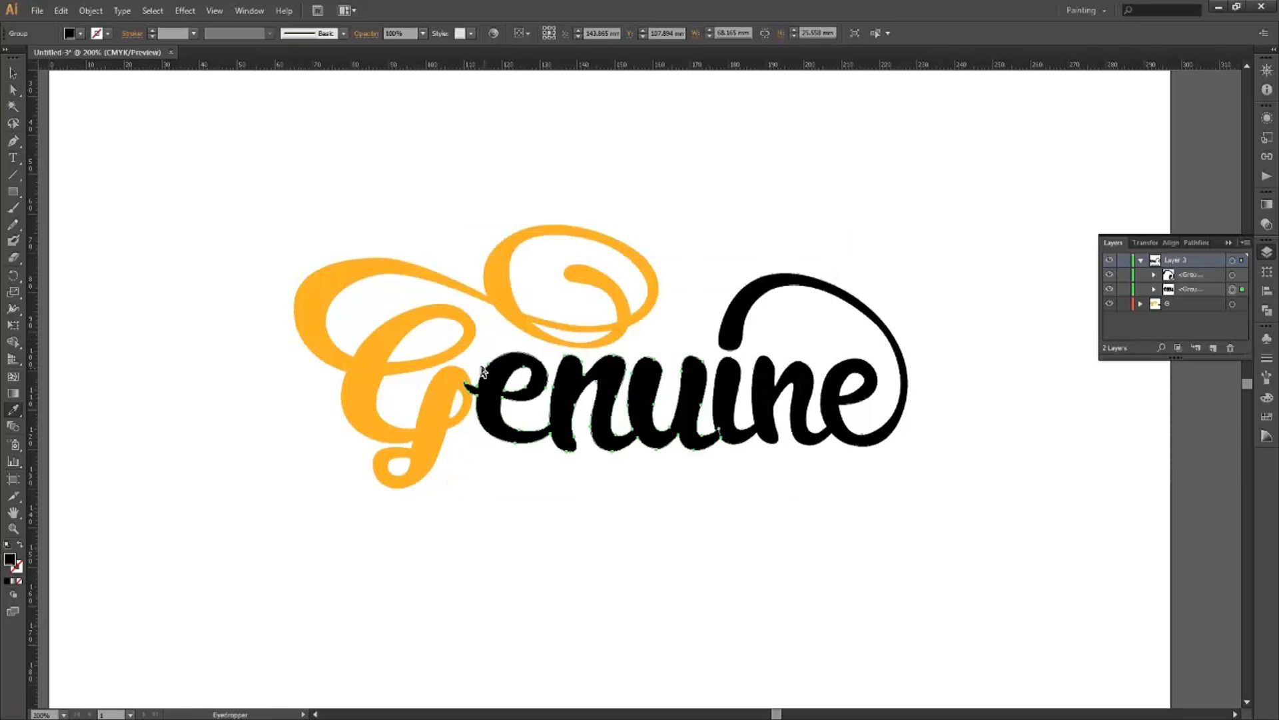
click(393, 408)
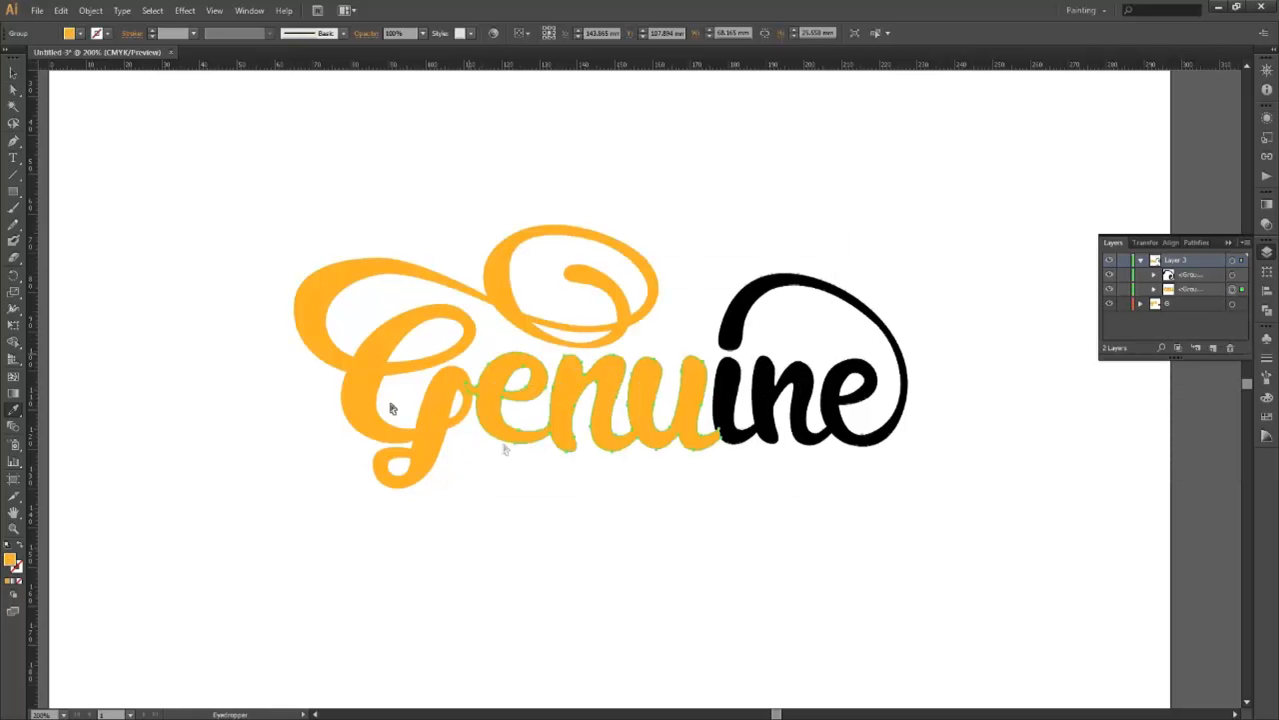
Eyedropper the same orange onto the ine lettering and final swirl, then deselect.
click(13, 89)
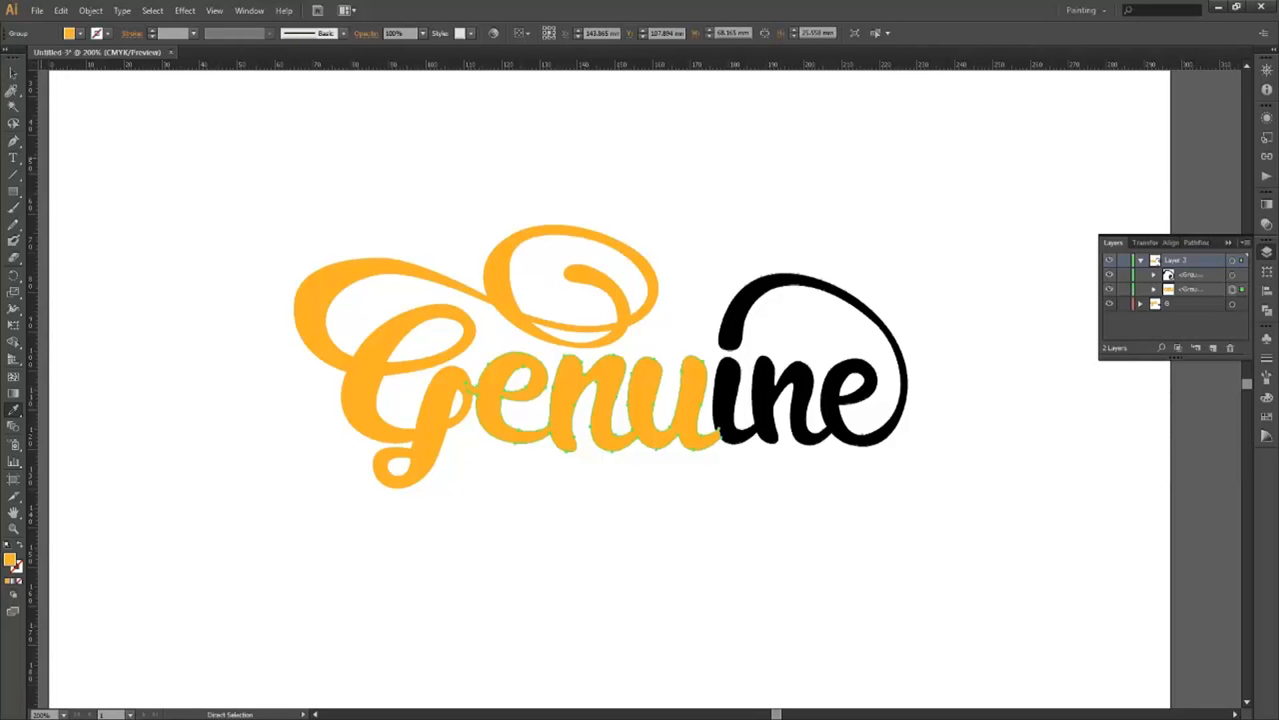
click(727, 373)
shift+click(900, 421)
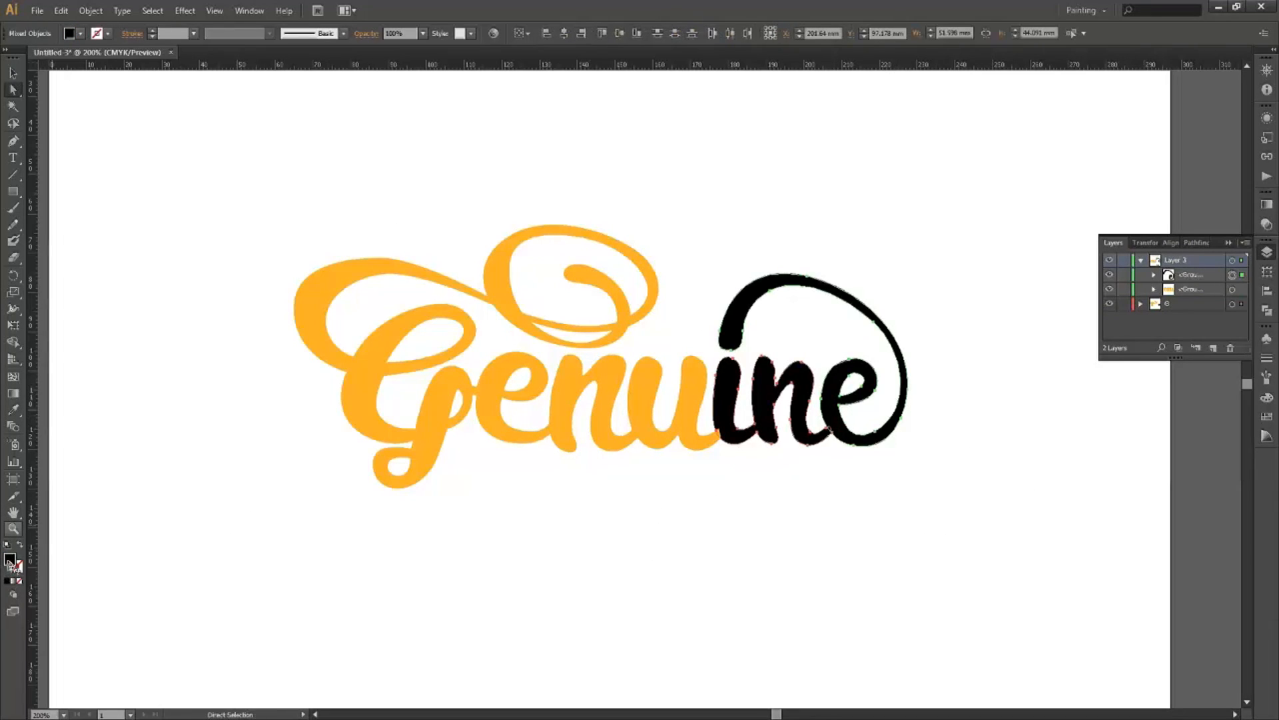
key(i)
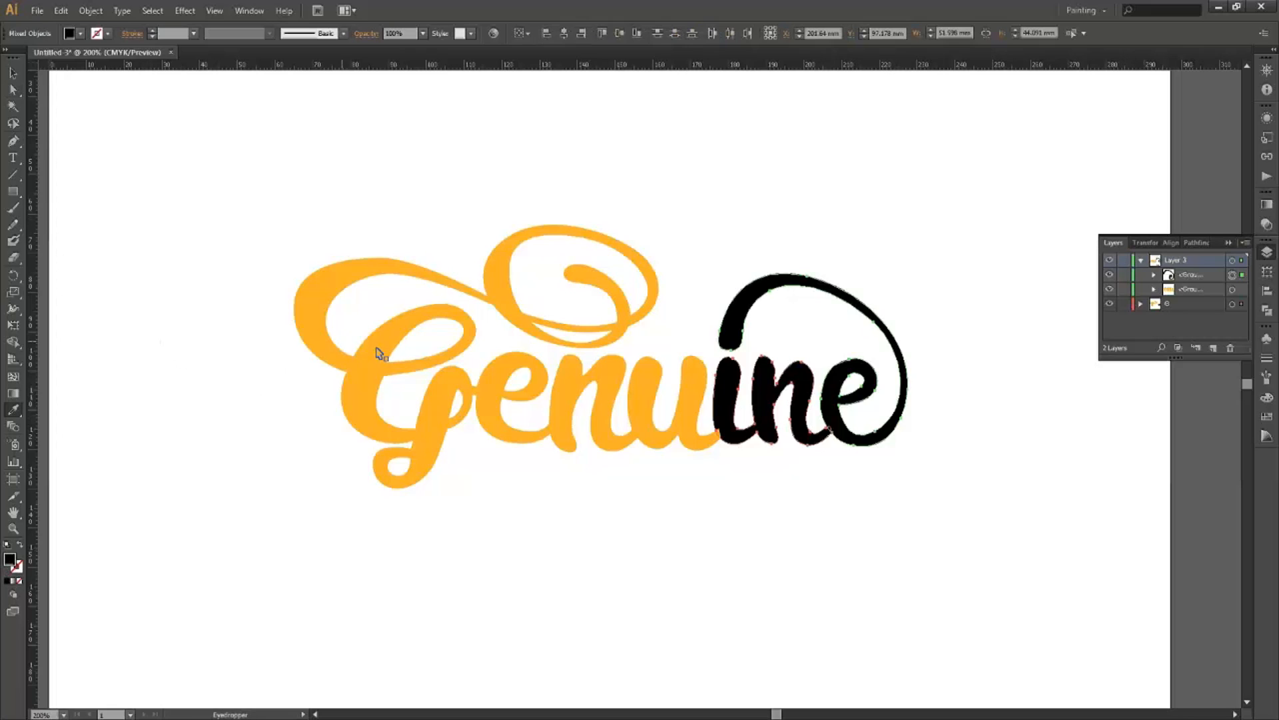
click(381, 481)
ctrl+click(609, 561)
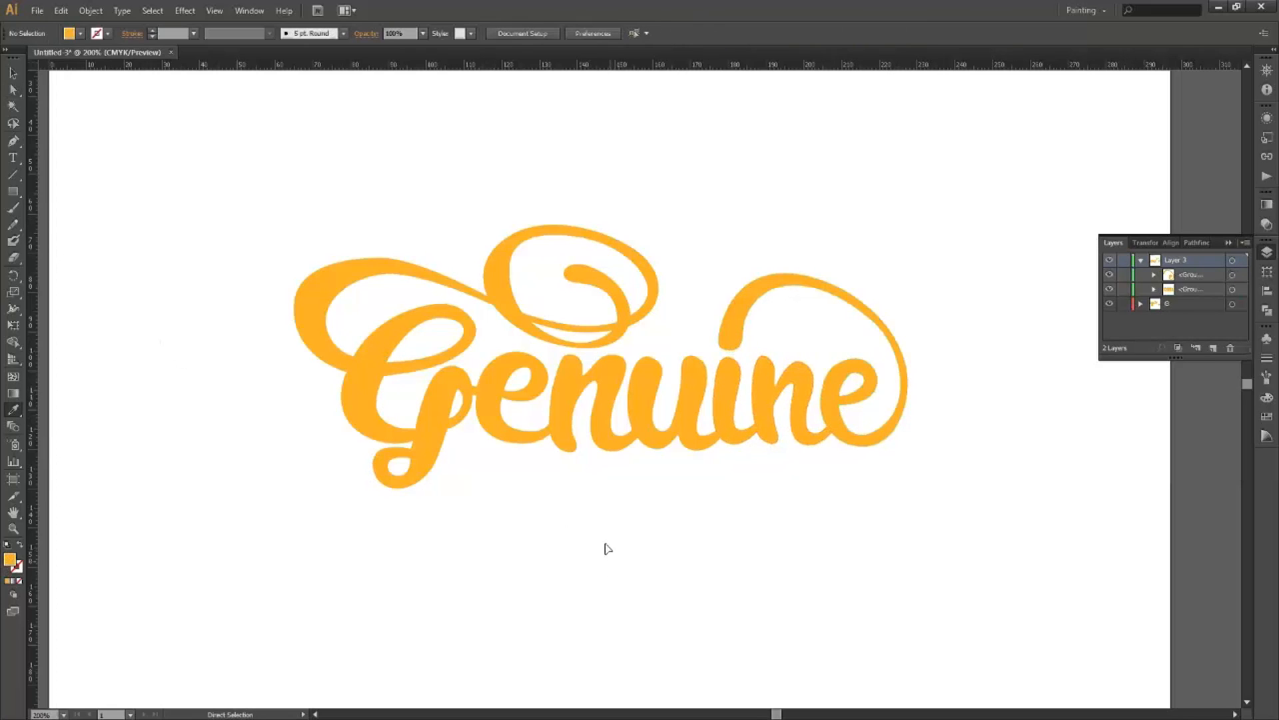
scroll(606, 545, down, 1)
scroll(606, 544, up, 1)
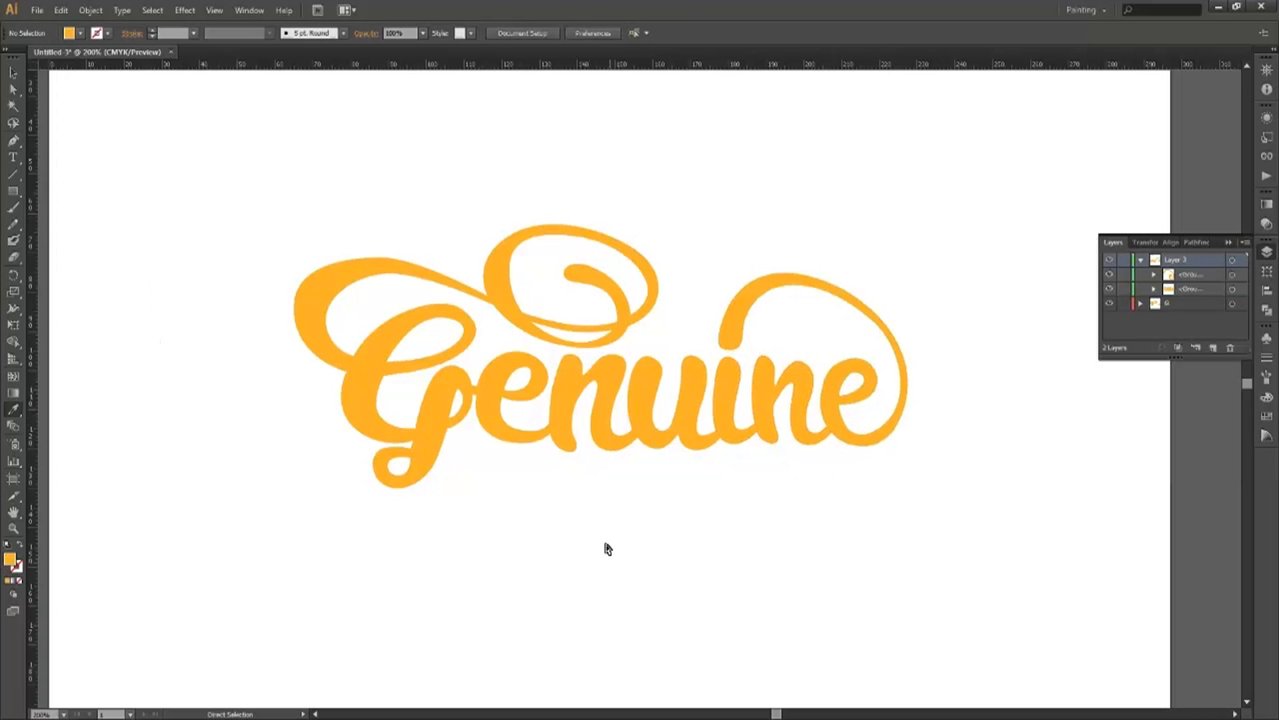